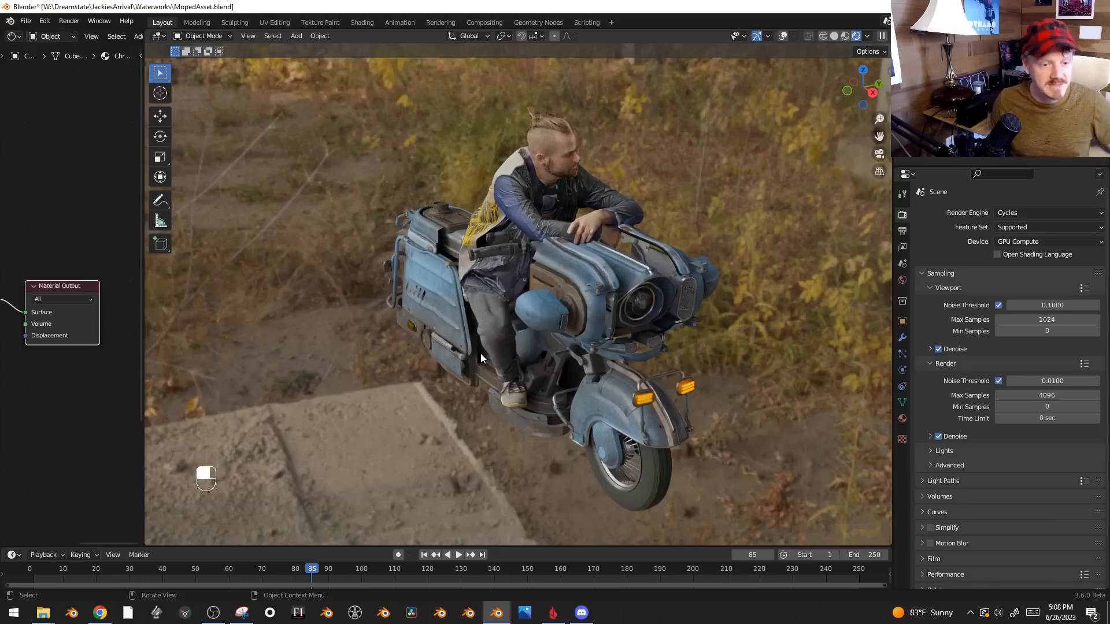
{"action": "middle_click_drag", "start_coordinate": [512, 355], "coordinate": [645, 344]}
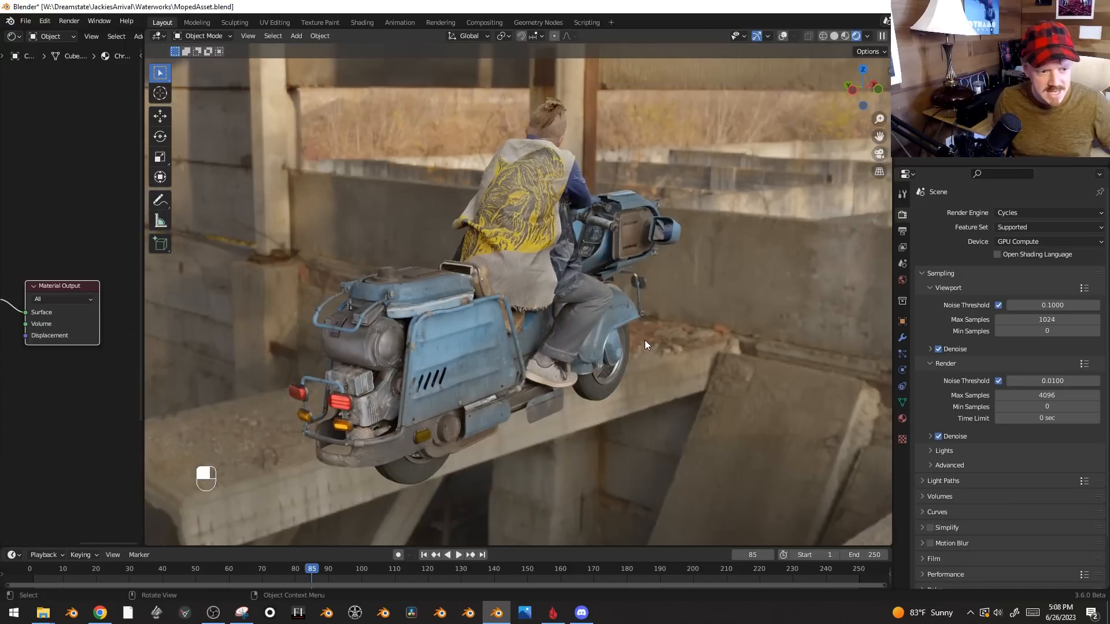
{"action": "middle_click_drag", "start_coordinate": [690, 372], "coordinate": [581, 401]}
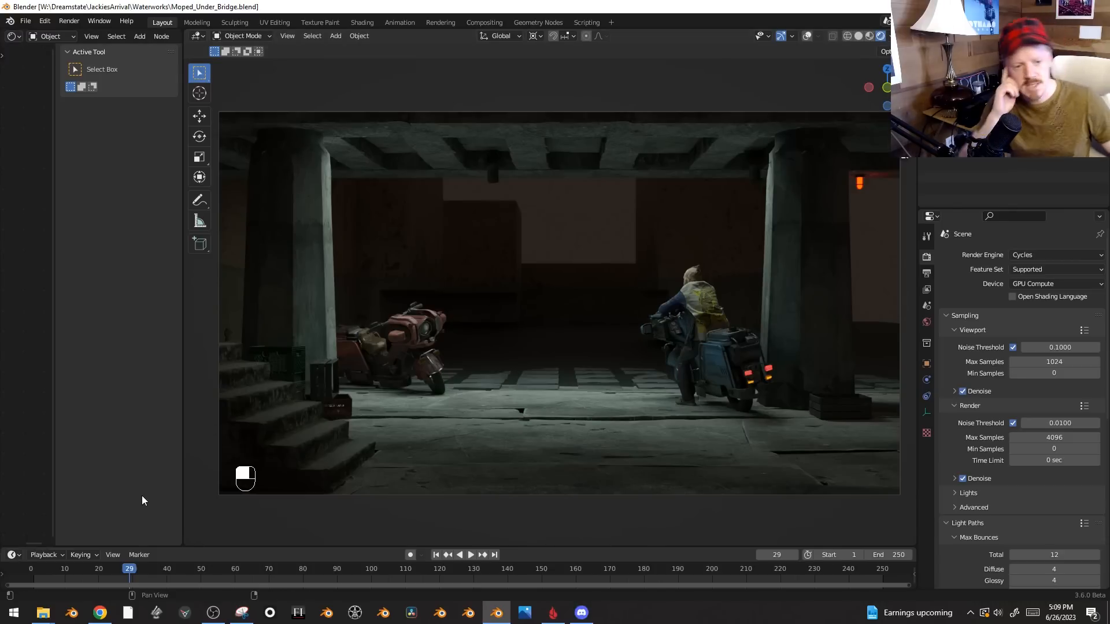
{"action": "key", "text": "shift+alt+z"}
{"action": "key", "text": "shift+alt+z"}
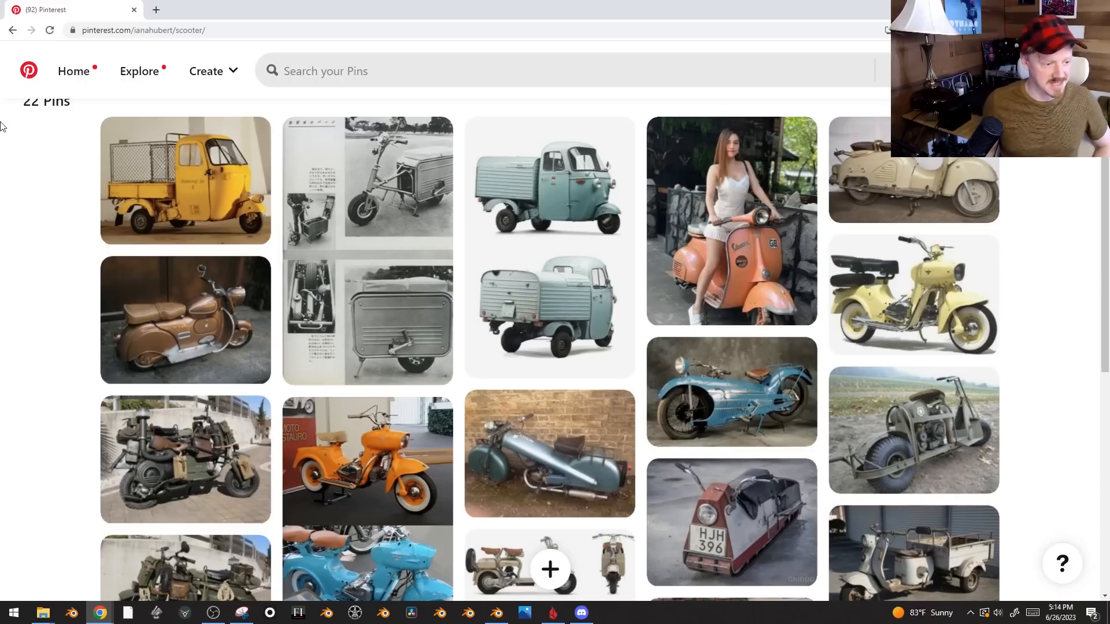
- Browse the Pinterest Scooter board and examine individual reference pins, including the Majestic motorcycle, the canopied green scooter and the pale green moped
{"action": "scroll", "coordinate": [37, 206], "scroll_direction": "down", "scroll_amount": 1}
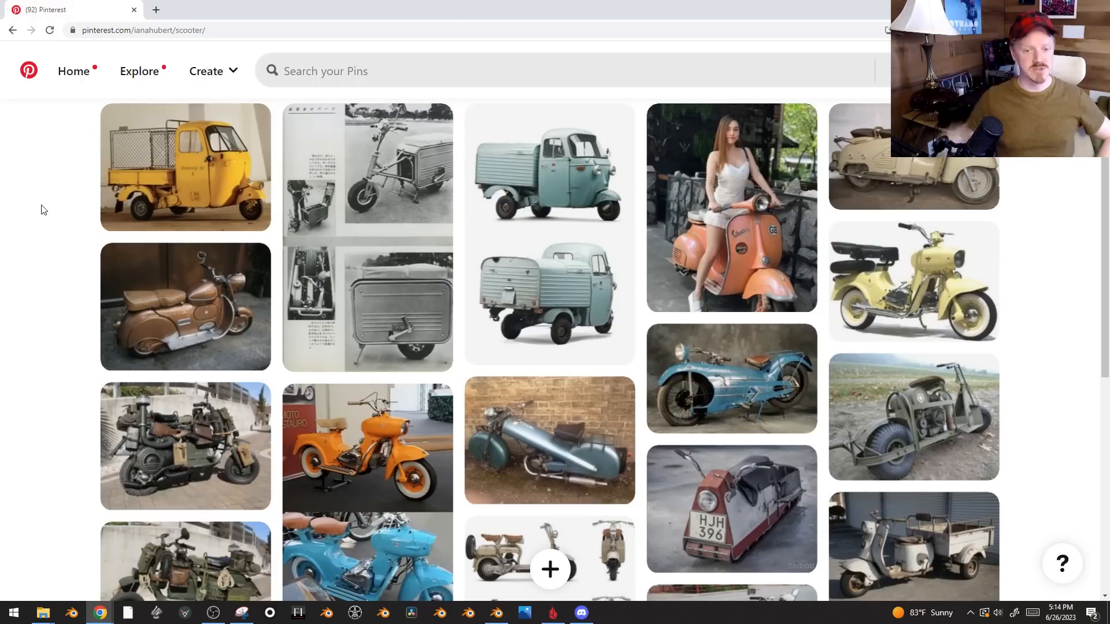
{"action": "scroll", "coordinate": [403, 252], "scroll_direction": "down", "scroll_amount": 2}
{"action": "scroll", "coordinate": [403, 252], "scroll_direction": "down", "scroll_amount": 4}
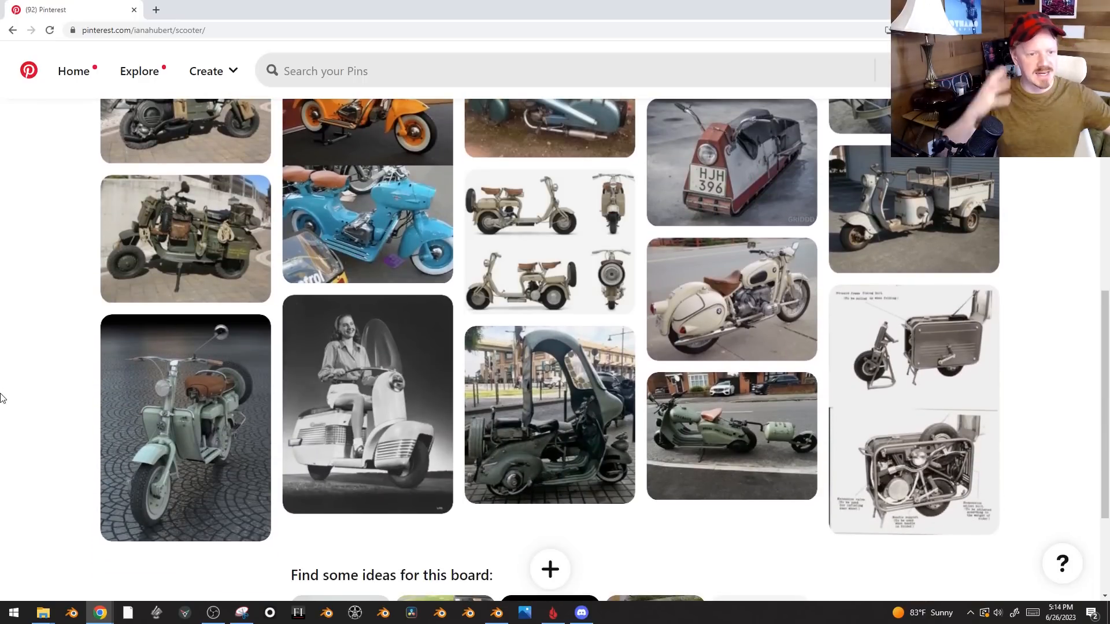
{"action": "scroll", "coordinate": [15, 421], "scroll_direction": "up", "scroll_amount": 7}
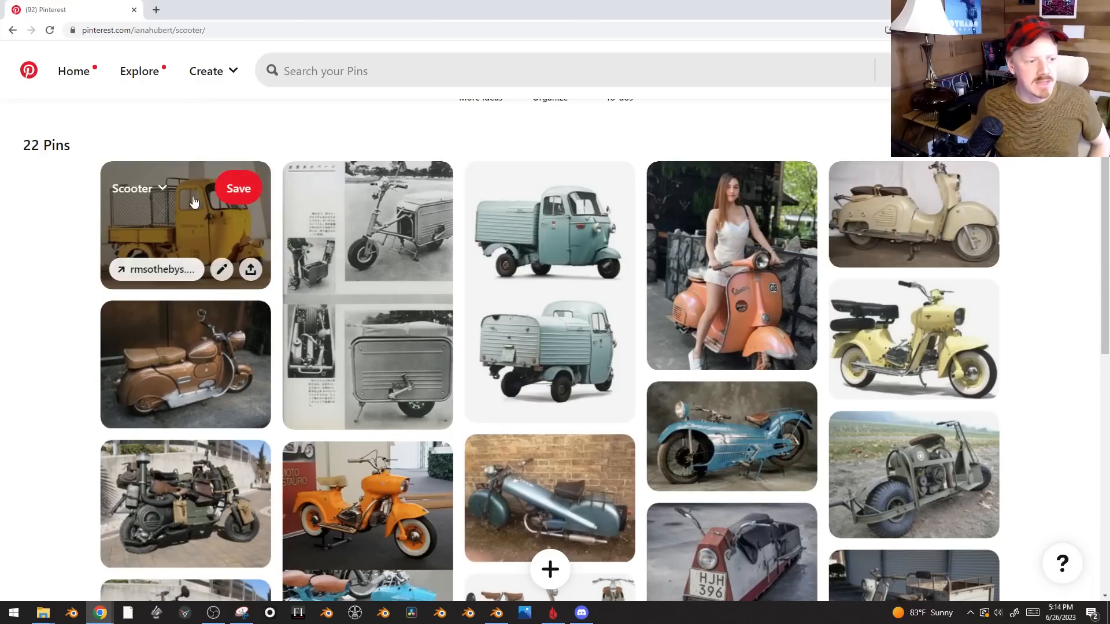
{"action": "left_click", "coordinate": [151, 238]}
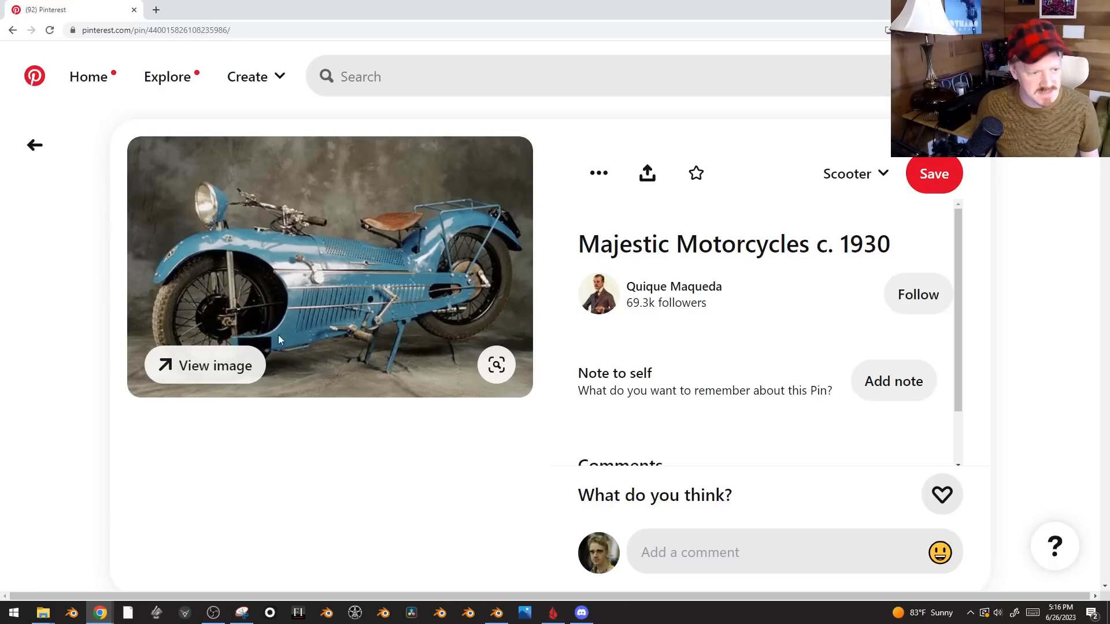
{"action": "left_click", "coordinate": [39, 274]}
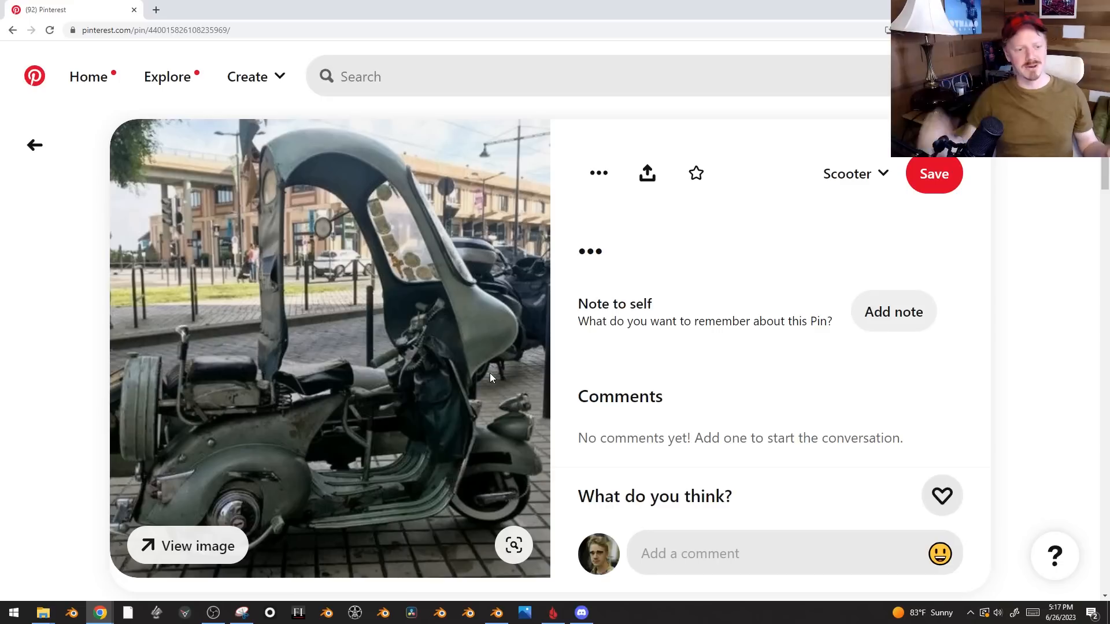
{"action": "left_click", "coordinate": [13, 29]}
{"action": "left_click", "coordinate": [134, 370]}
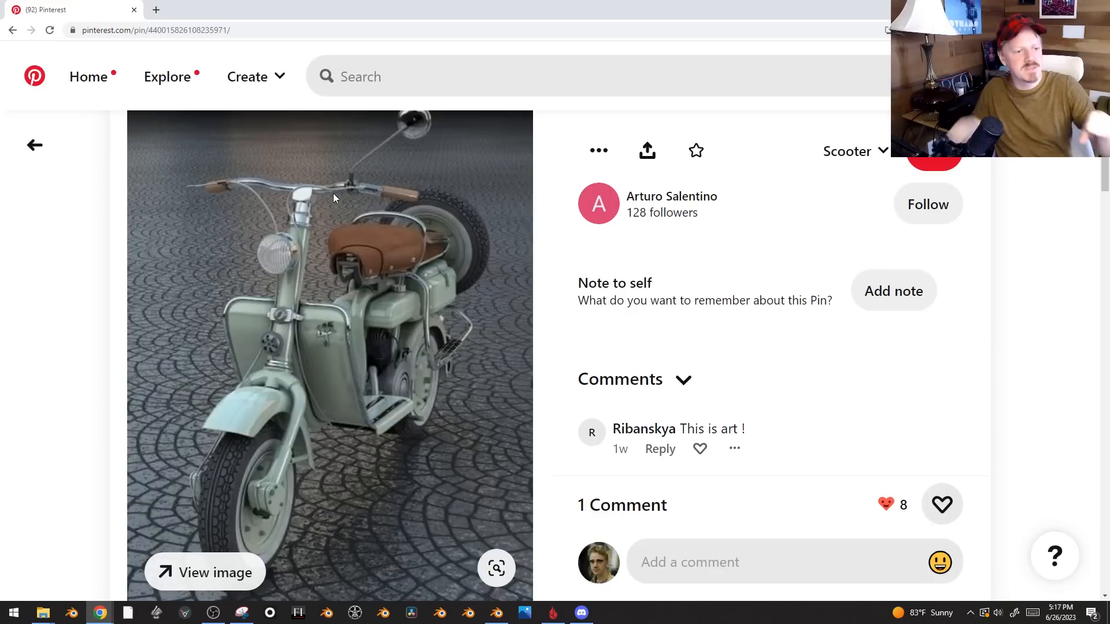
{"action": "key", "text": "alt+Left"}
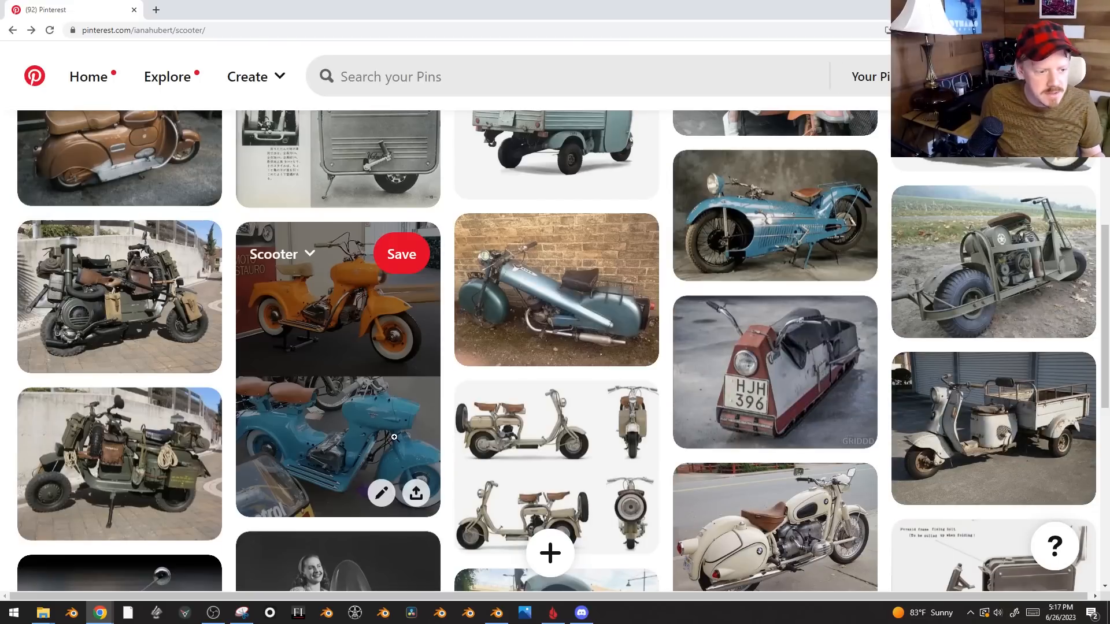
- Examine the pins of the orange and blue Rumi Formichino scooters and the white BMW motorcycle on the board
{"action": "left_click", "coordinate": [435, 283]}
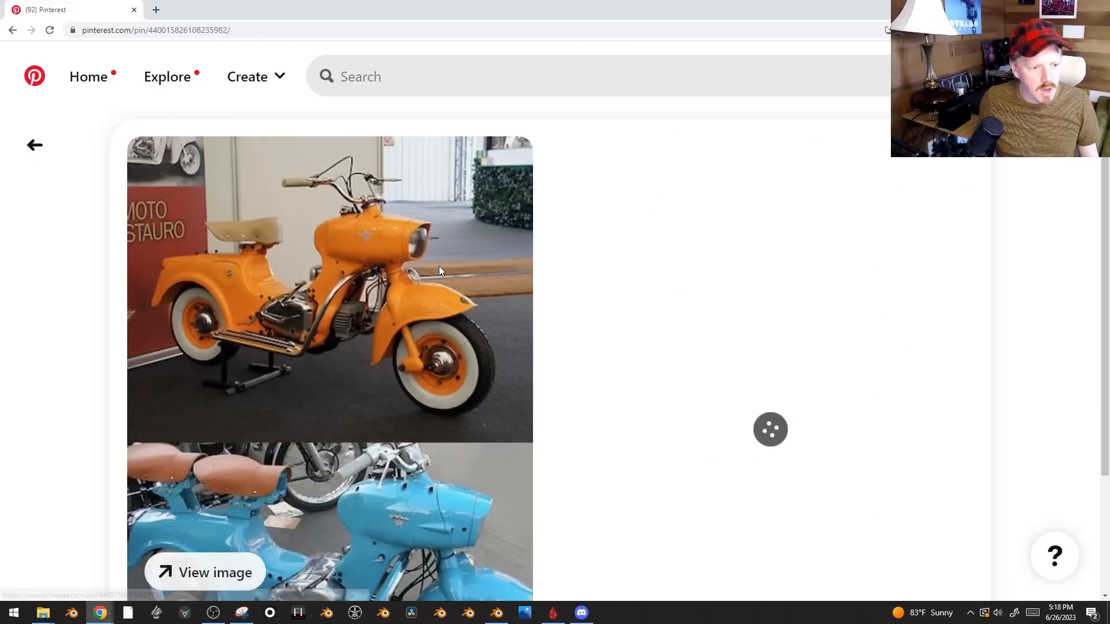
{"action": "scroll", "coordinate": [404, 256], "scroll_direction": "down", "scroll_amount": 1}
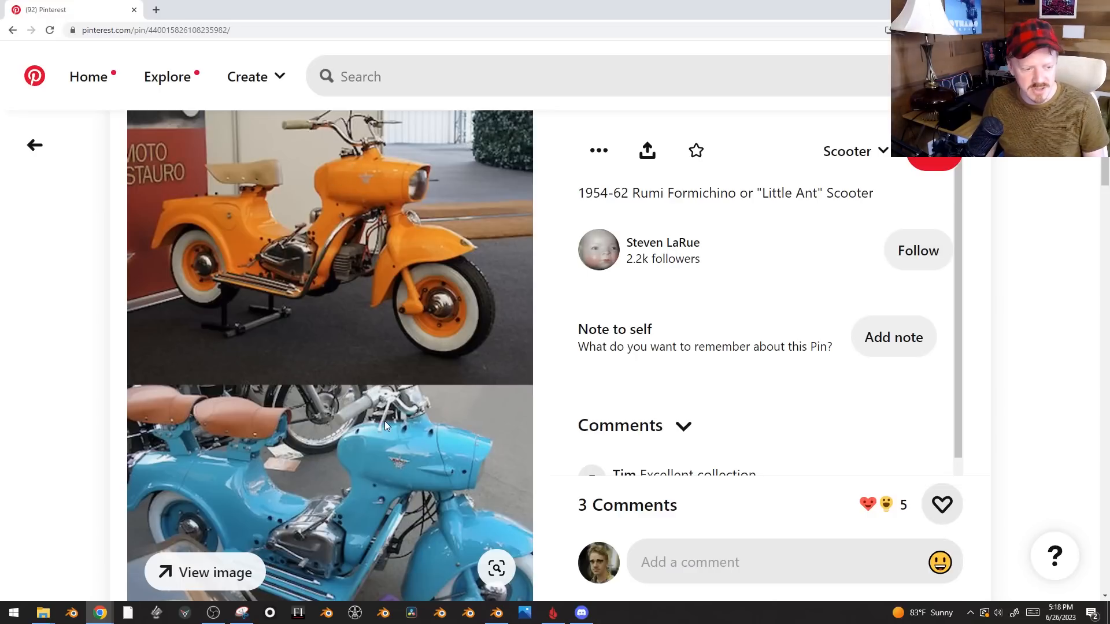
{"action": "scroll", "coordinate": [385, 422], "scroll_direction": "down", "scroll_amount": 1}
{"action": "scroll", "coordinate": [382, 408], "scroll_direction": "up", "scroll_amount": 1}
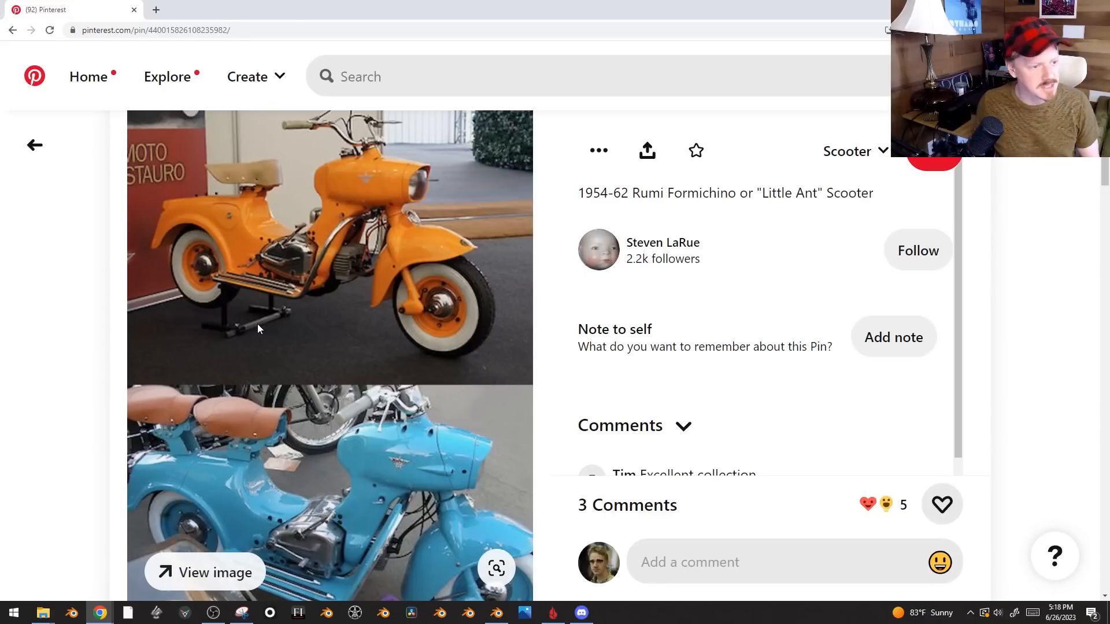
{"action": "left_click", "coordinate": [1, 354]}
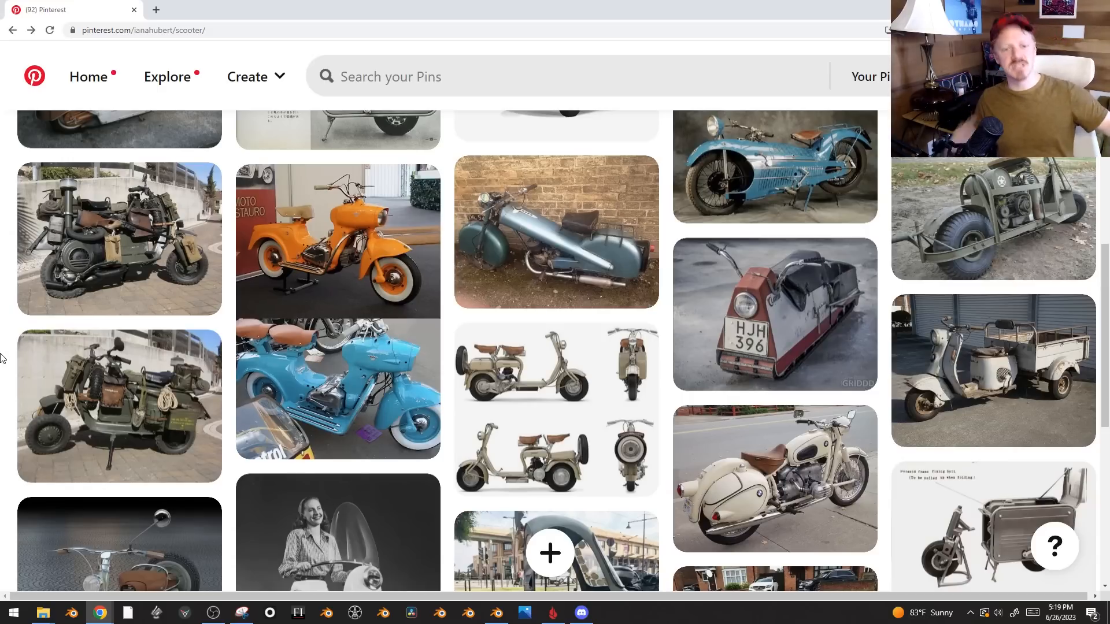
{"action": "left_click", "coordinate": [774, 480]}
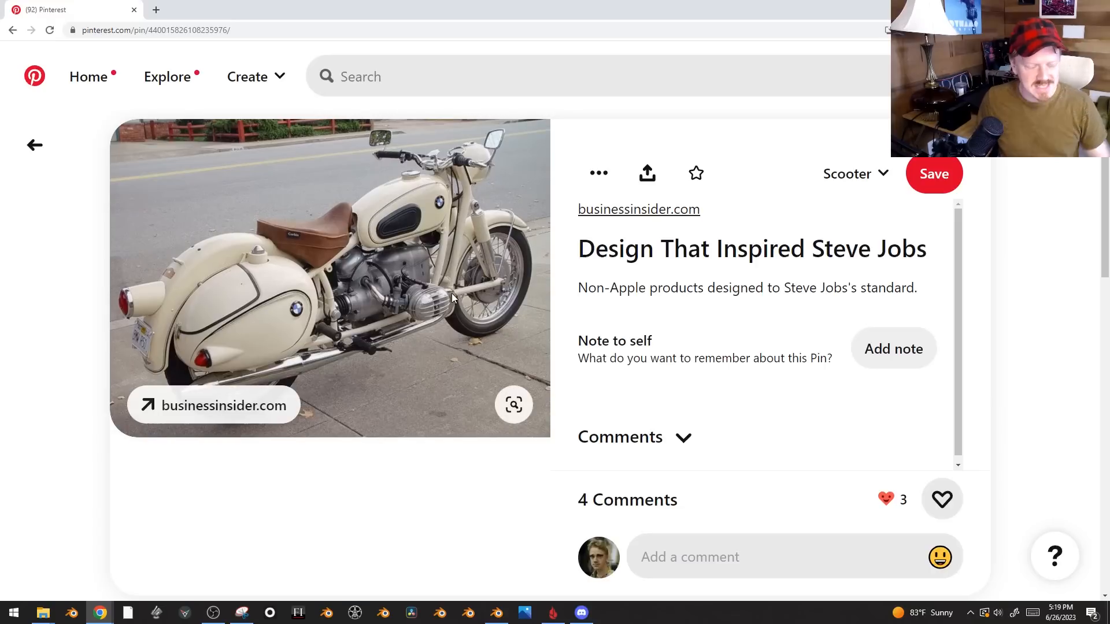
{"action": "key", "text": "alt+Left"}
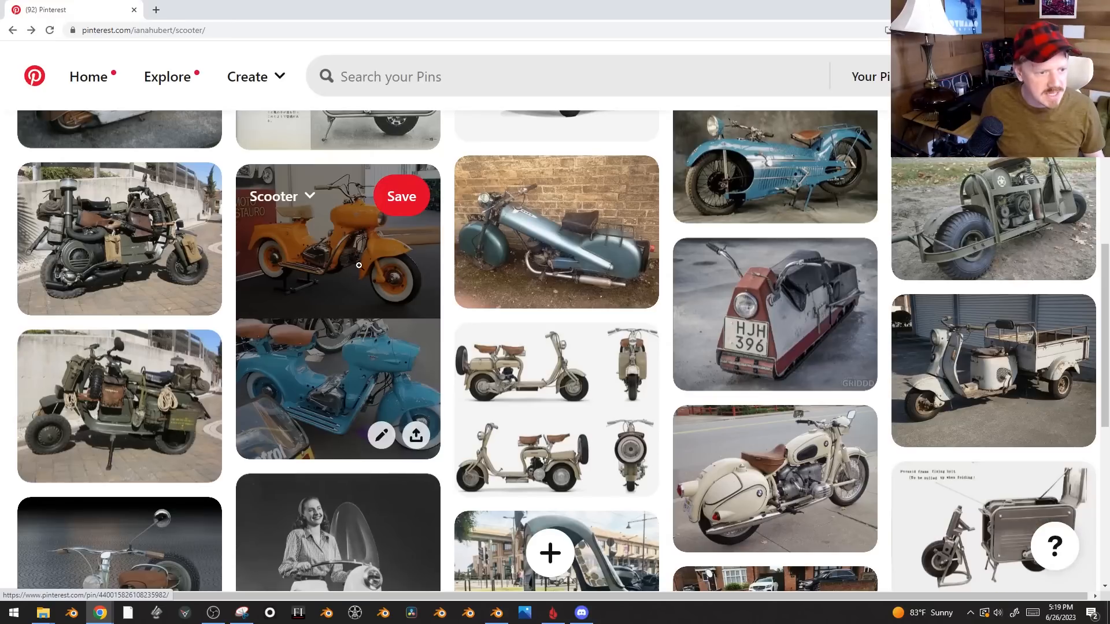
{"action": "left_click", "coordinate": [380, 282]}
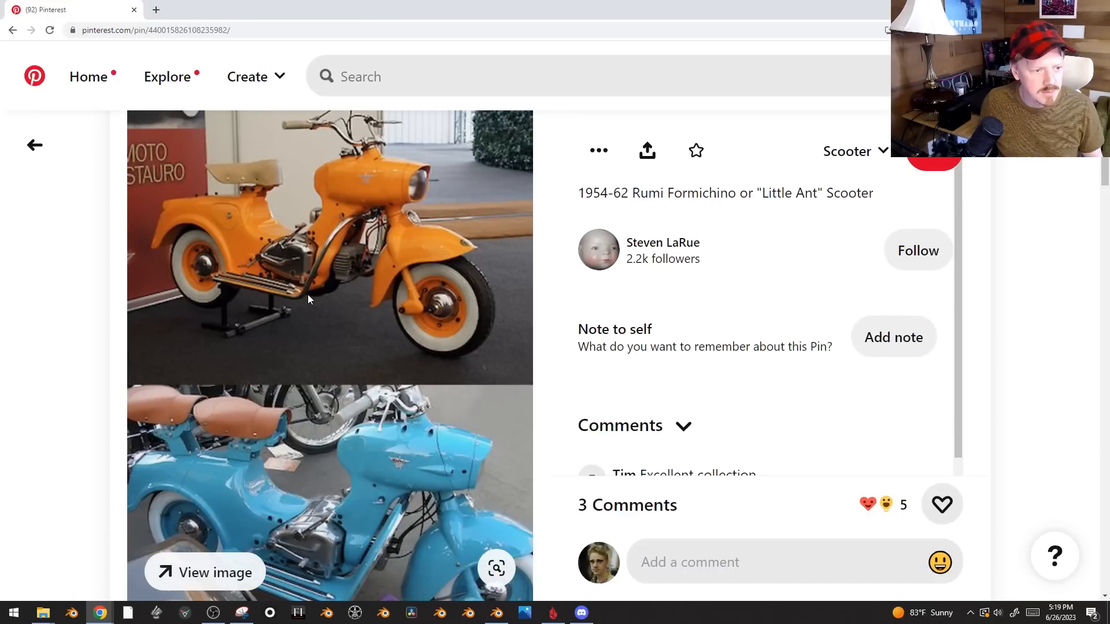
{"action": "key", "text": "alt+Left"}
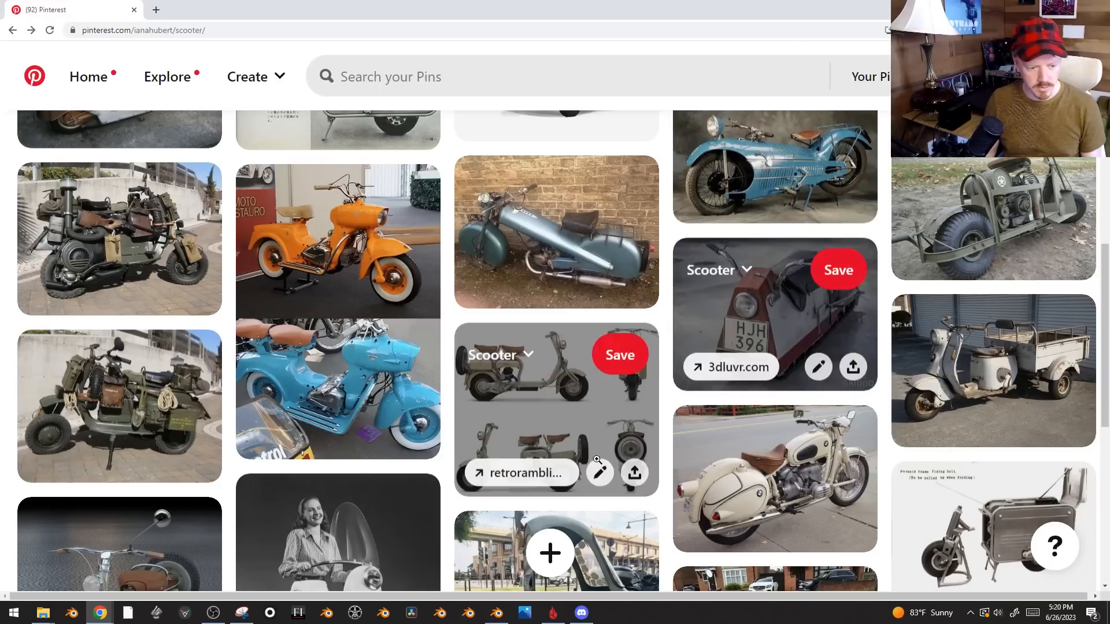
- In Blender, add a cube, lower it around the drill press's pole and base, and subtract it from the drill press with a Boolean difference
{"action": "left_click", "coordinate": [497, 613]}
{"action": "middle_click_drag", "start_coordinate": [569, 370], "coordinate": [659, 238]}
{"action": "scroll", "coordinate": [658, 237], "scroll_direction": "down", "scroll_amount": 3}
{"action": "key", "text": "shift+alt+z"}
{"action": "key", "text": "shift+a"}
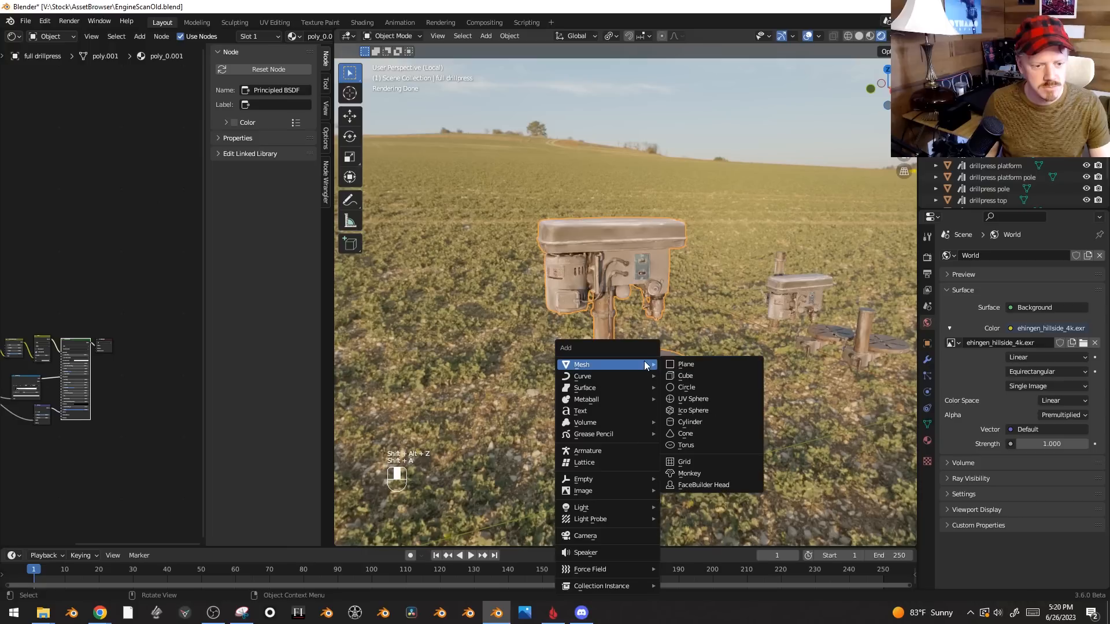
{"action": "left_click", "coordinate": [696, 377]}
{"action": "key", "text": "g"}
{"action": "key", "text": "z"}
{"action": "left_click", "coordinate": [766, 274]}
{"action": "left_click", "coordinate": [643, 228], "text": "shift"}
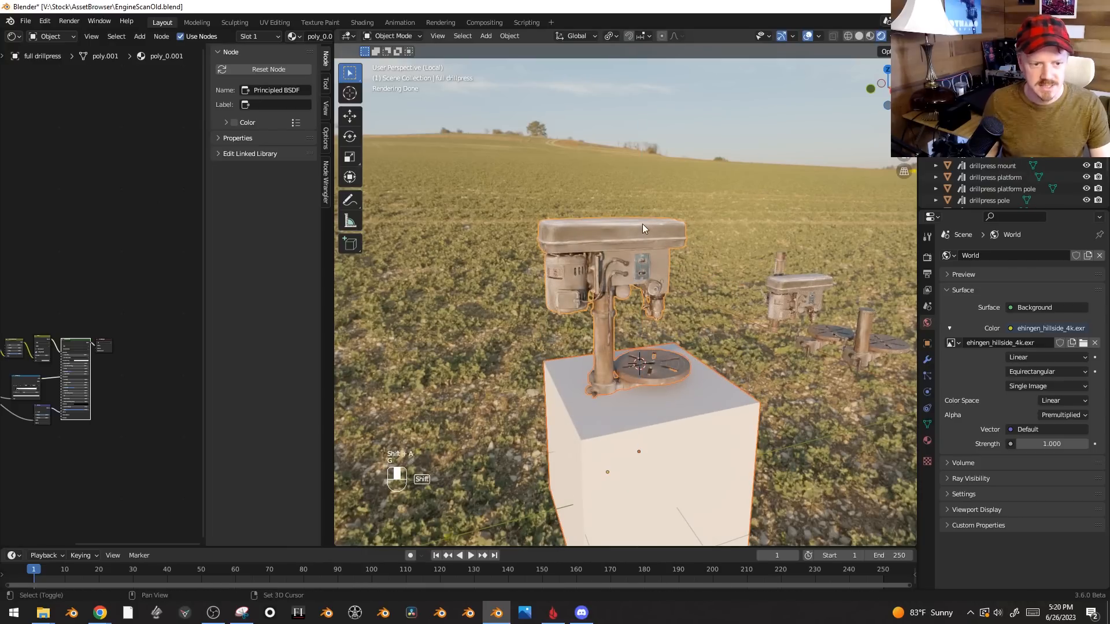
{"action": "key", "text": "ctrl+KP_Subtract"}
{"action": "middle_click_drag", "start_coordinate": [670, 312], "coordinate": [618, 318]}
- Inspect the separated drill press parts beside the full drill press scan, without the viewport overlays
{"action": "key", "text": "shift+alt+z"}
{"action": "scroll", "coordinate": [809, 346], "scroll_direction": "down", "scroll_amount": 4}
{"action": "middle_click_drag", "start_coordinate": [879, 356], "coordinate": [777, 292], "text": "shift"}
{"action": "middle_click_drag", "start_coordinate": [777, 292], "coordinate": [726, 341]}
{"action": "scroll", "coordinate": [748, 311], "scroll_direction": "up", "scroll_amount": 3}
{"action": "left_click", "coordinate": [748, 311]}
{"action": "key", "text": "shift+alt+z"}
{"action": "key", "text": "shift+alt+z"}
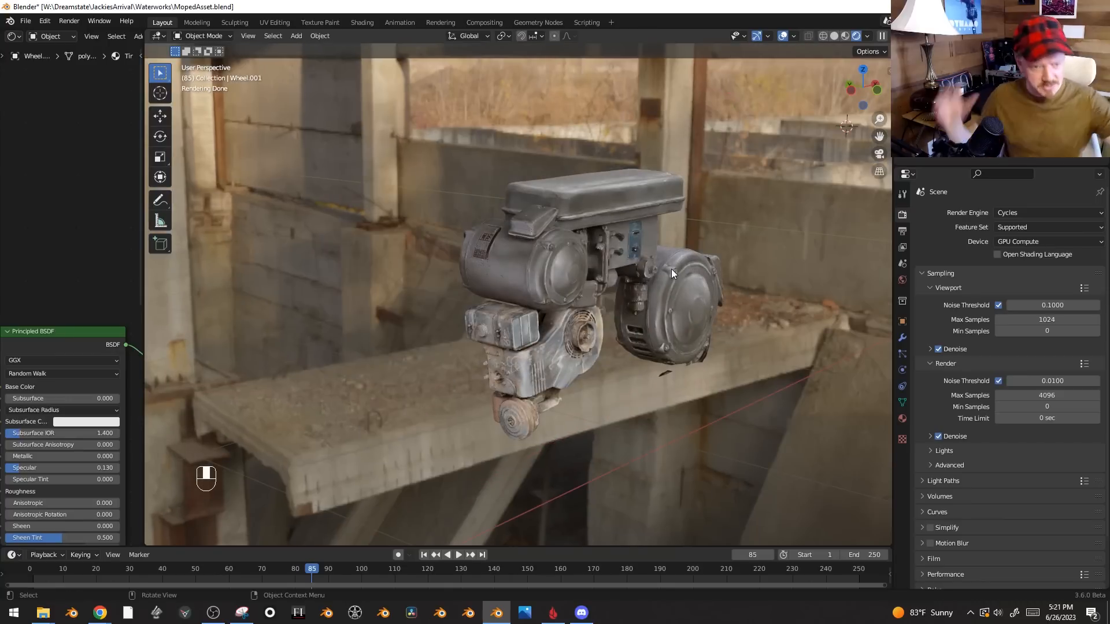
- Unhide all the moped and rider parts around the isolated engine pieces and turn off the viewport overlays
{"action": "key", "text": "alt+h"}
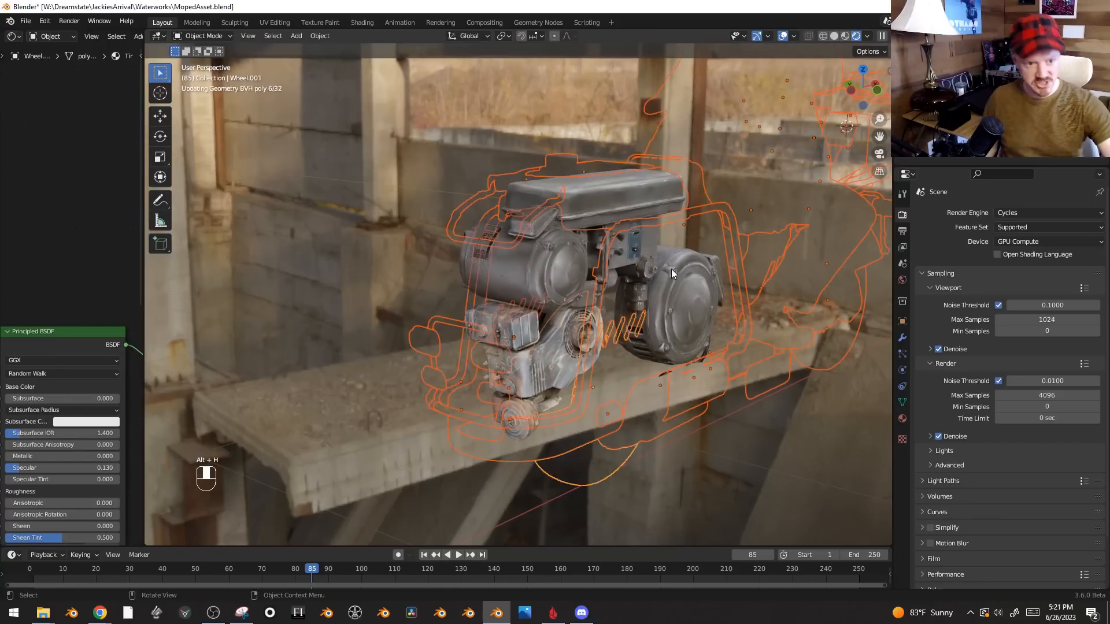
{"action": "key", "text": "shift+alt+z"}
{"action": "middle_click_drag", "start_coordinate": [688, 315], "coordinate": [546, 314]}
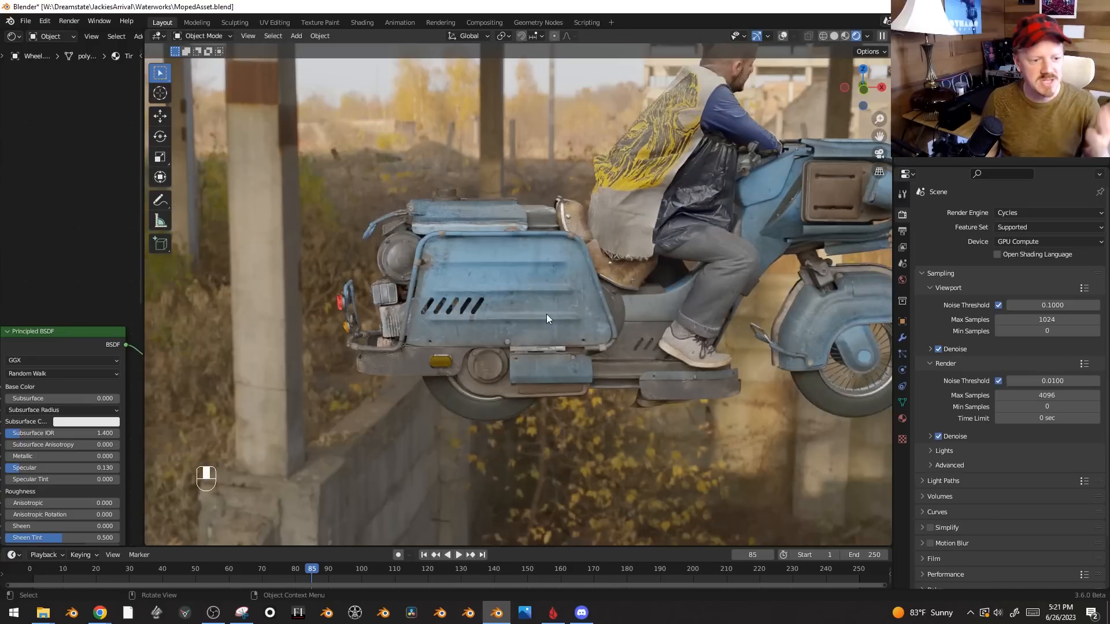
- Hide the moped's blue side panel and the tubular rail around it to expose the engine
{"action": "left_click", "coordinate": [540, 309]}
{"action": "key", "text": "h"}
{"action": "left_click", "coordinate": [466, 234]}
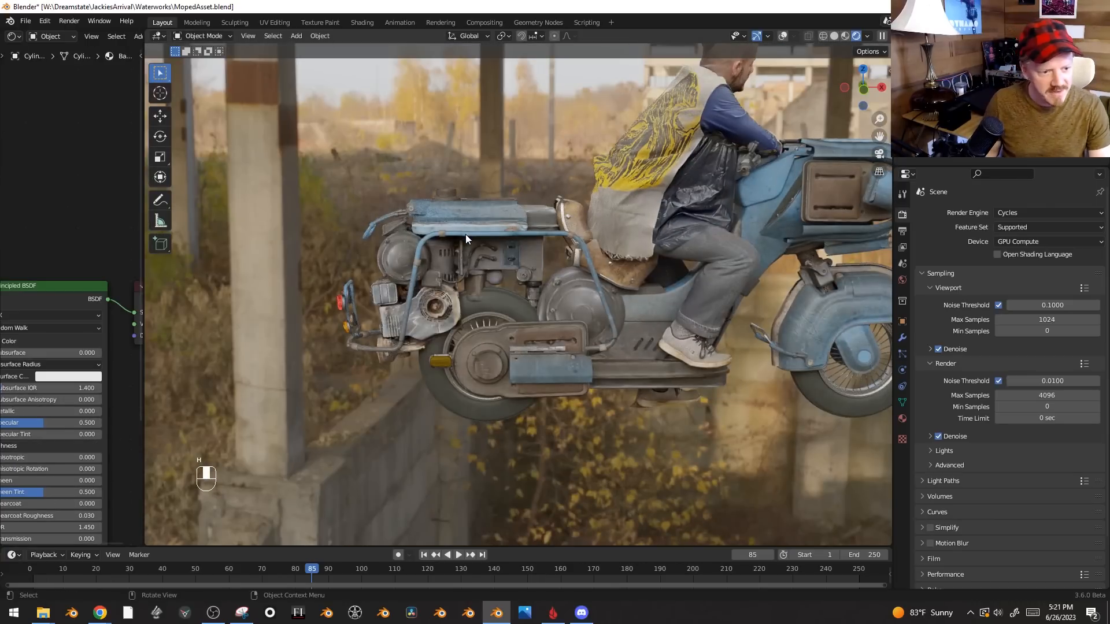
{"action": "key", "text": "h"}
{"action": "scroll", "coordinate": [451, 311], "scroll_direction": "up", "scroll_amount": 2}
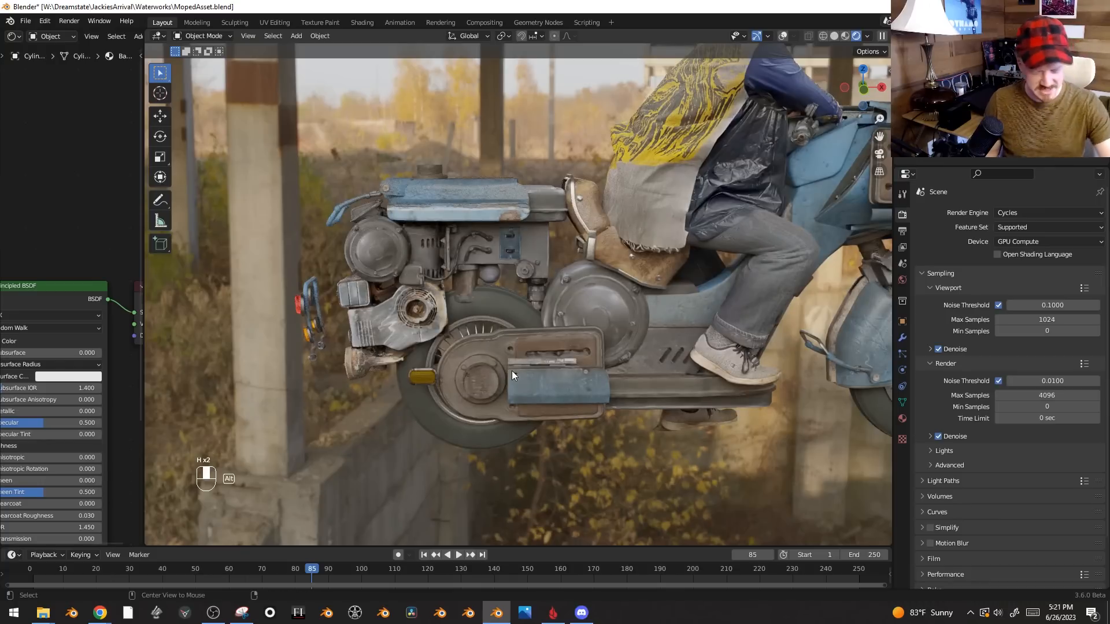
- Bring the hidden side panel and tubular rail back into view
{"action": "key", "text": "alt+h"}
{"action": "key", "text": "shift+alt+z"}
{"action": "key", "text": "shift+alt+z"}
{"action": "scroll", "coordinate": [362, 245], "scroll_direction": "down", "scroll_amount": 5}
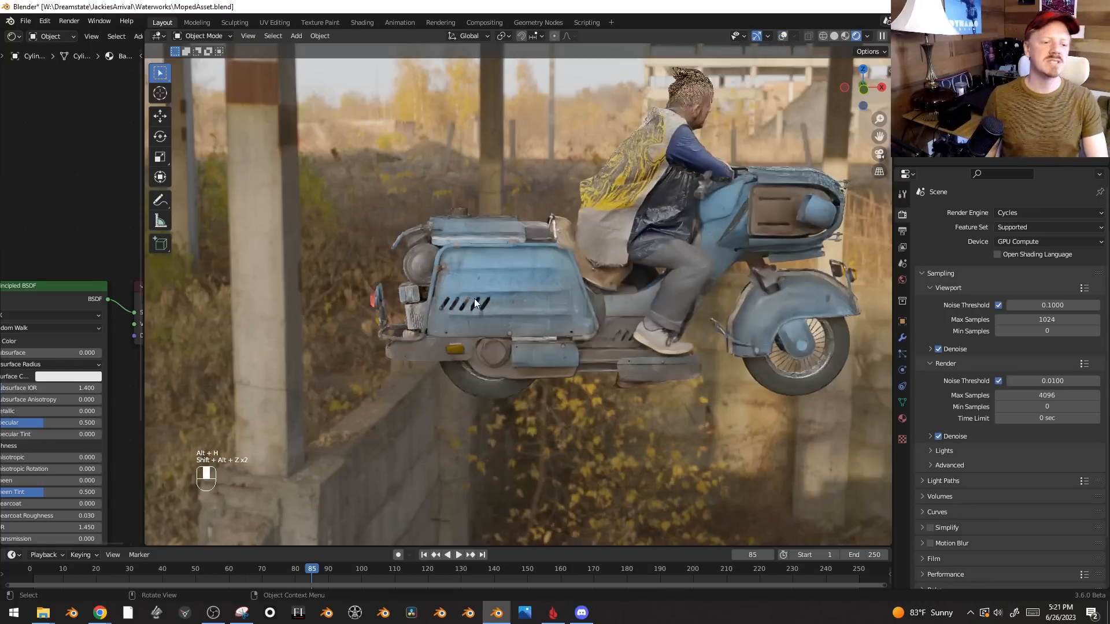
{"action": "middle_click_drag", "start_coordinate": [474, 298], "coordinate": [541, 303]}
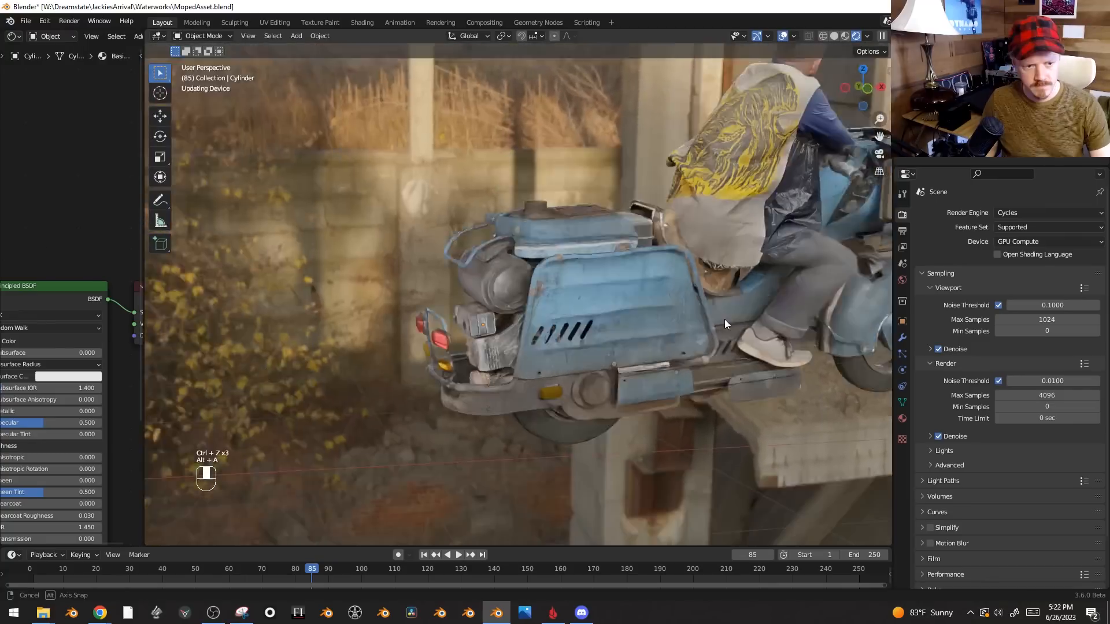
- Move the moped's side panel object about 1.98 m straight up along Z, away from the body
{"action": "middle_click_drag", "start_coordinate": [724, 319], "coordinate": [746, 425]}
{"action": "scroll", "coordinate": [675, 394], "scroll_direction": "down", "scroll_amount": 4}
{"action": "key", "text": "g"}
{"action": "key", "text": "z"}
{"action": "left_click", "coordinate": [712, 137]}
{"action": "middle_click_drag", "start_coordinate": [664, 115], "coordinate": [682, 277], "text": "shift"}
{"action": "key", "text": "shift+alt+z"}
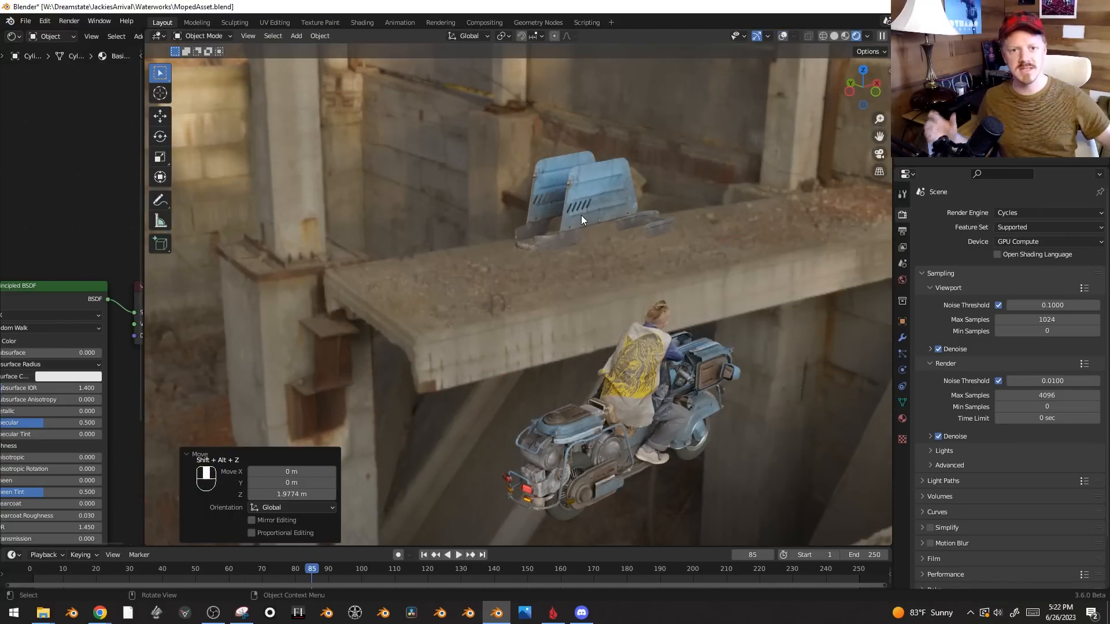
- Examine the raised side panels from several angles, as well as the scanned engine parts at the moped's rear
{"action": "key", "text": "shift+alt+z"}
{"action": "scroll", "coordinate": [631, 187], "scroll_direction": "up", "scroll_amount": 4}
{"action": "middle_click_drag", "start_coordinate": [644, 300], "coordinate": [567, 206]}
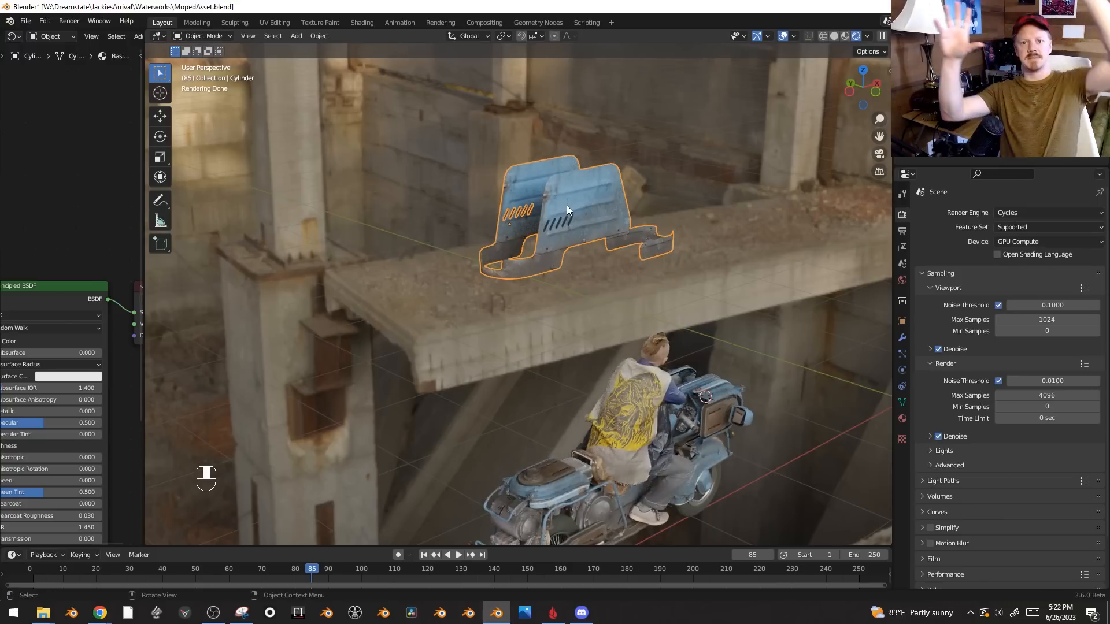
{"action": "middle_click_drag", "start_coordinate": [537, 226], "coordinate": [594, 274]}
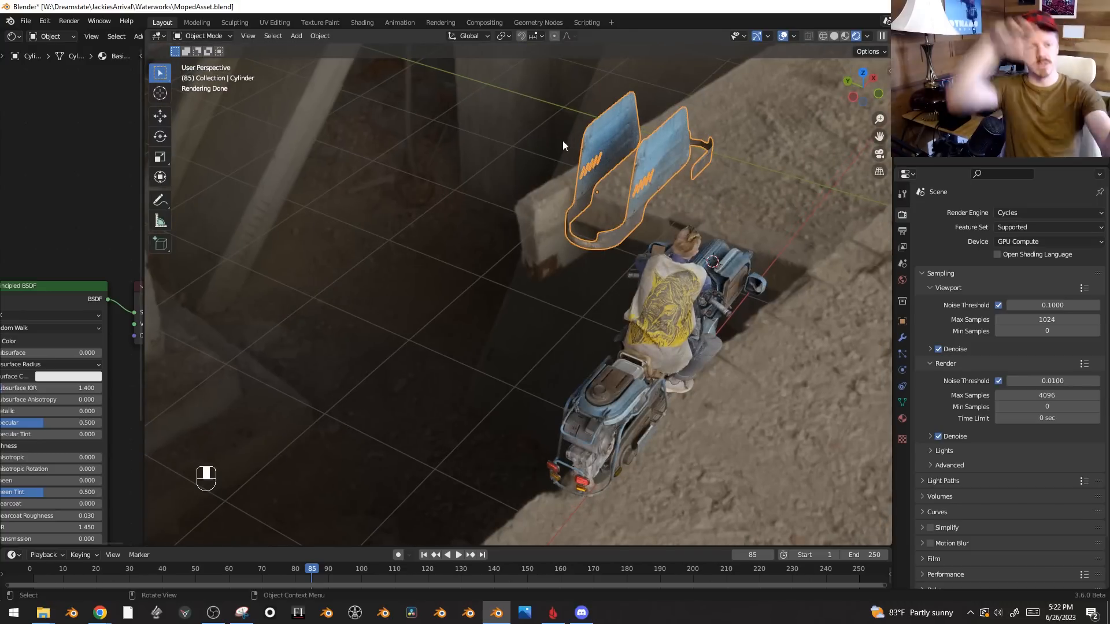
{"action": "middle_click_drag", "start_coordinate": [563, 140], "coordinate": [484, 351]}
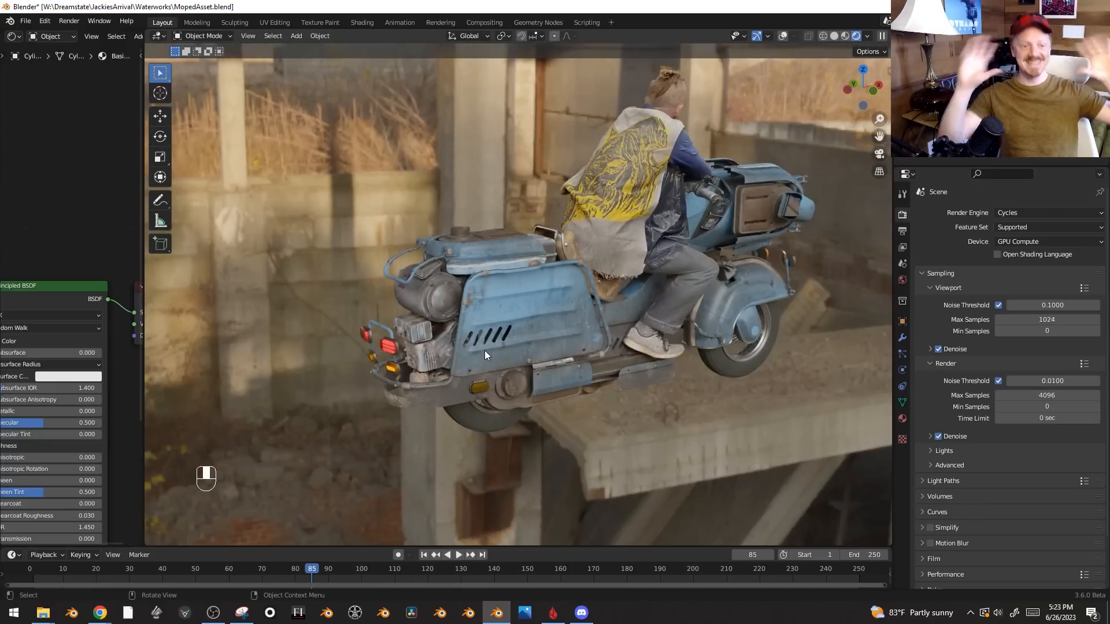
{"action": "middle_click_drag", "start_coordinate": [737, 329], "coordinate": [572, 291]}
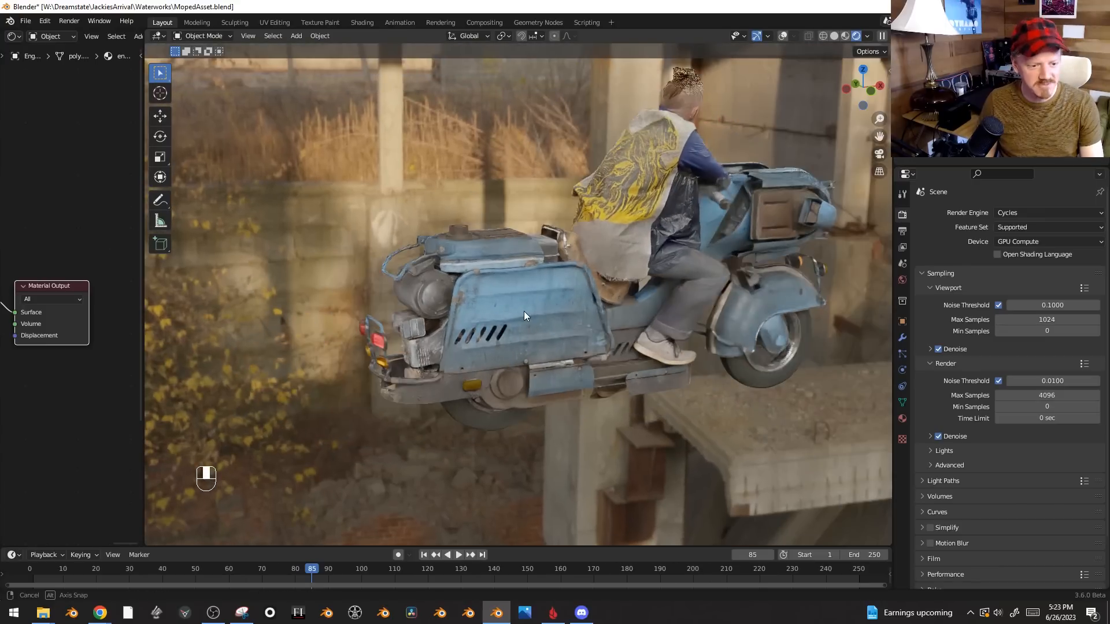
{"action": "left_click", "coordinate": [419, 368]}
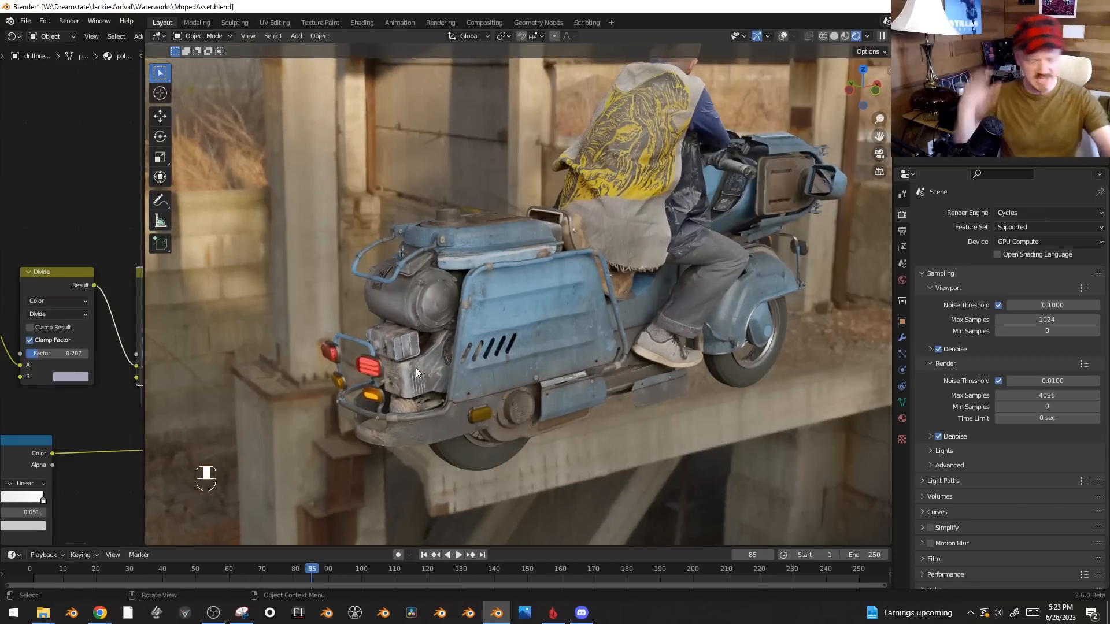
{"action": "middle_click_drag", "start_coordinate": [417, 368], "coordinate": [485, 265]}
{"action": "scroll", "coordinate": [485, 264], "scroll_direction": "up", "scroll_amount": 1}
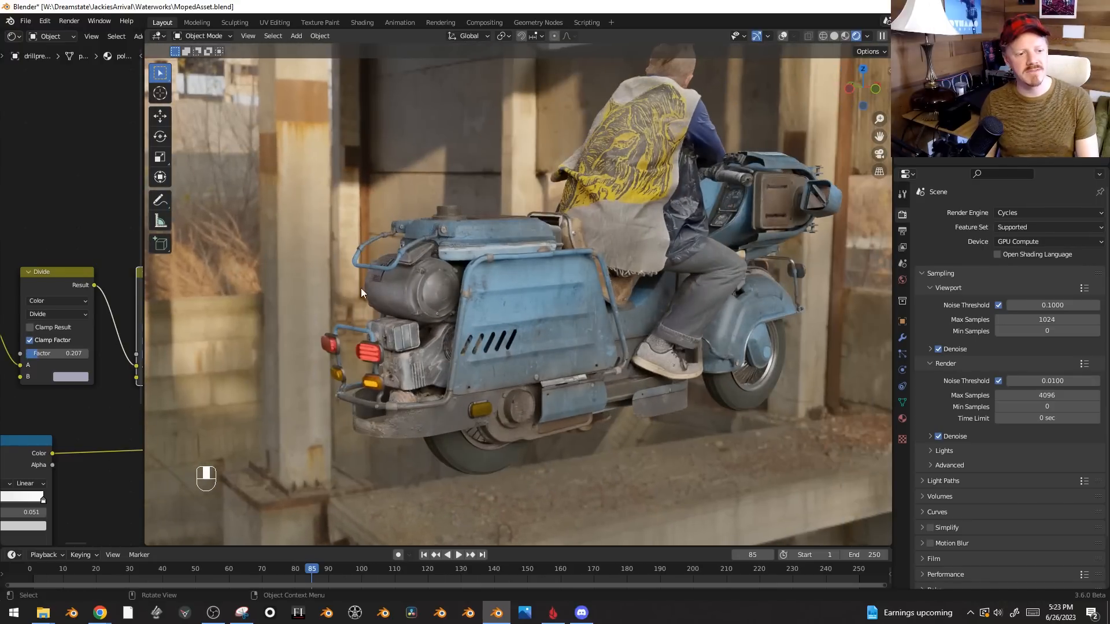
{"action": "middle_click_drag", "start_coordinate": [419, 404], "coordinate": [390, 299]}
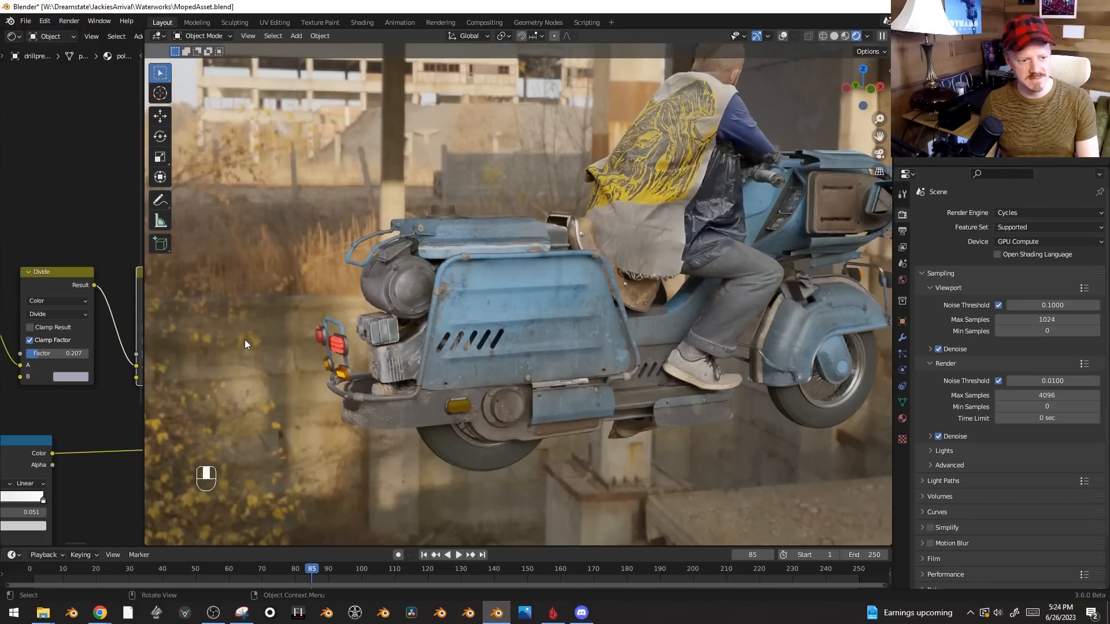
- Examine the complete moped and its rider from the rear side and around to the front
{"action": "scroll", "coordinate": [538, 242], "scroll_direction": "down", "scroll_amount": 3}
{"action": "middle_click_drag", "start_coordinate": [502, 254], "coordinate": [489, 278]}
{"action": "middle_click_drag", "start_coordinate": [488, 278], "coordinate": [497, 270], "text": "shift"}
{"action": "scroll", "coordinate": [497, 270], "scroll_direction": "up", "scroll_amount": 2}
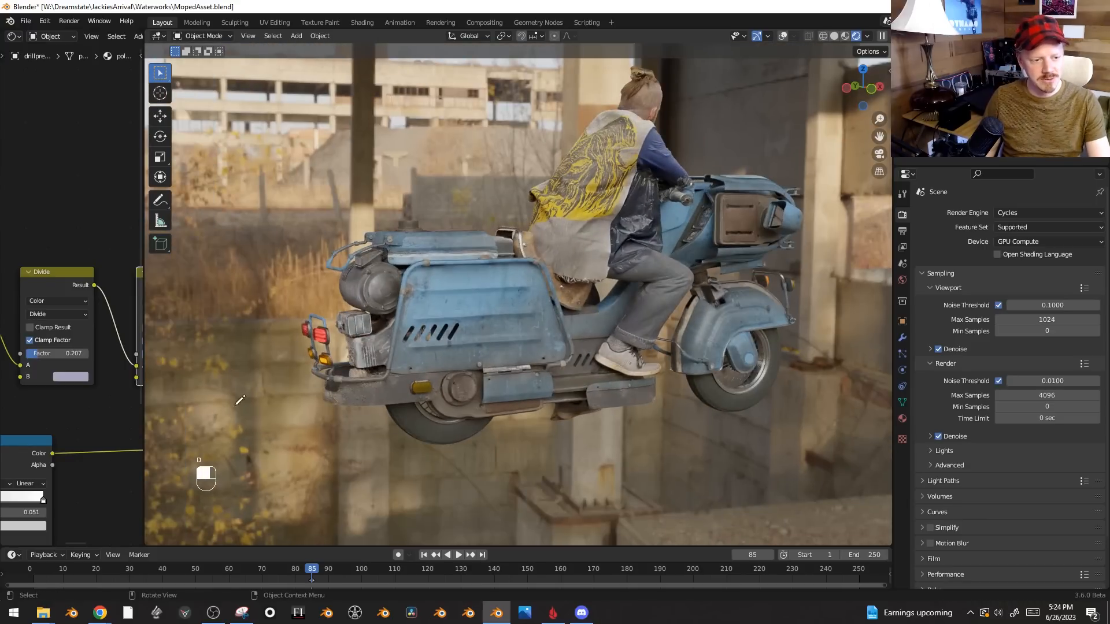
{"action": "key", "text": "shift+alt+z"}
{"action": "key", "text": "ctrl+z"}
{"action": "mouse_move", "coordinate": [630, 399]}
{"action": "middle_mouse_down"}
{"action": "mouse_move", "coordinate": [630, 350]}
{"action": "mouse_move", "coordinate": [655, 365]}
{"action": "mouse_move", "coordinate": [612, 373]}
{"action": "middle_mouse_up"}
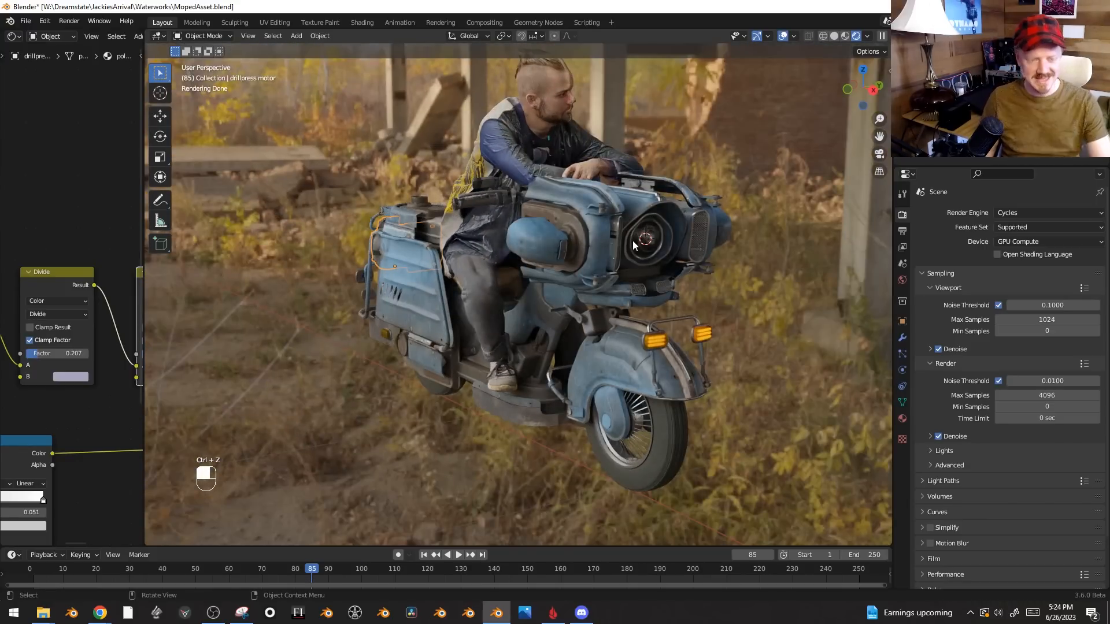
{"action": "middle_click_drag", "start_coordinate": [660, 374], "coordinate": [774, 379]}
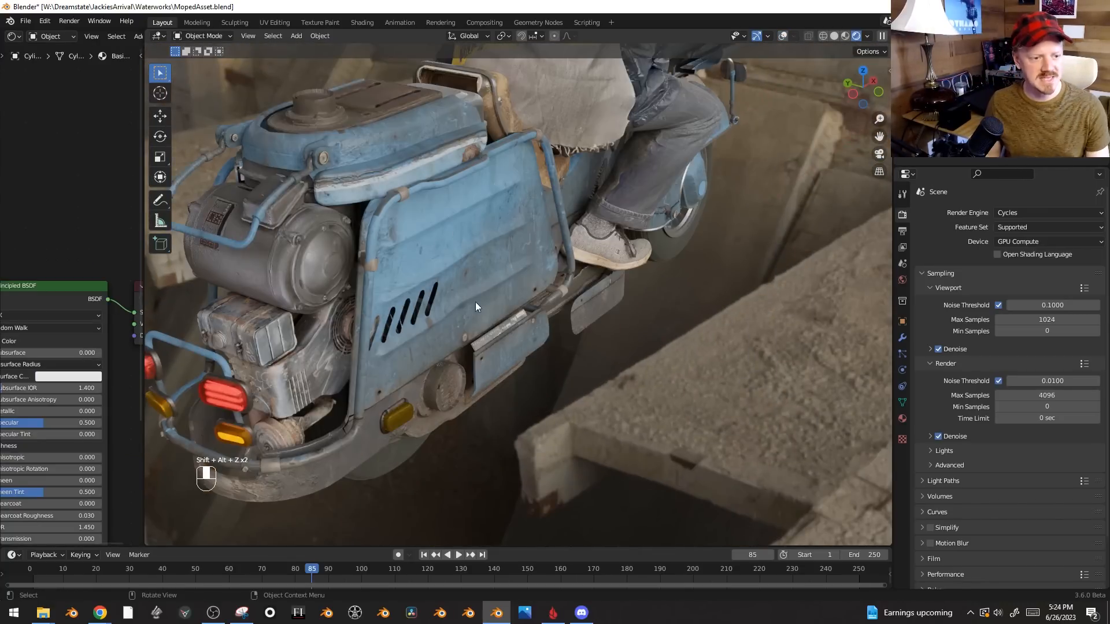
- Switch the viewport to solid shading and add a plane rotated 90° about X, placed in the empty space beside the moped
{"action": "scroll", "coordinate": [475, 278], "scroll_direction": "down", "scroll_amount": 4}
{"action": "key", "text": "z"}
{"action": "left_click", "coordinate": [615, 272]}
{"action": "middle_click_drag", "start_coordinate": [729, 277], "coordinate": [572, 307], "text": "shift"}
{"action": "scroll", "coordinate": [582, 261], "scroll_direction": "down", "scroll_amount": 1}
{"action": "key", "text": "shift+a"}
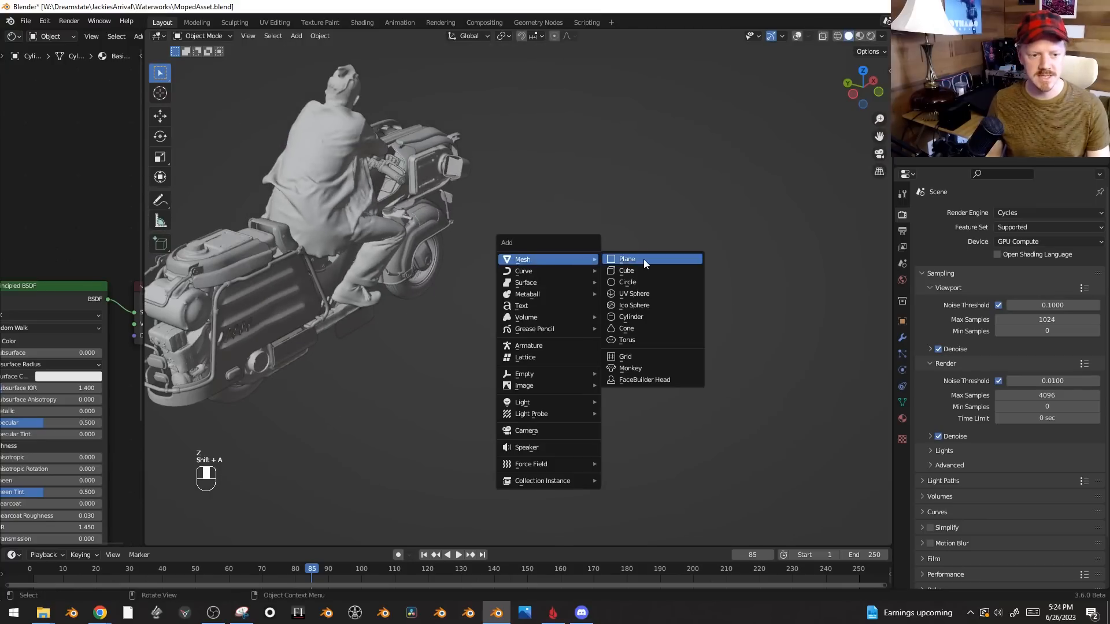
{"action": "left_click", "coordinate": [643, 257]}
{"action": "type", "text": "rx0"}
{"action": "left_click", "coordinate": [638, 131]}
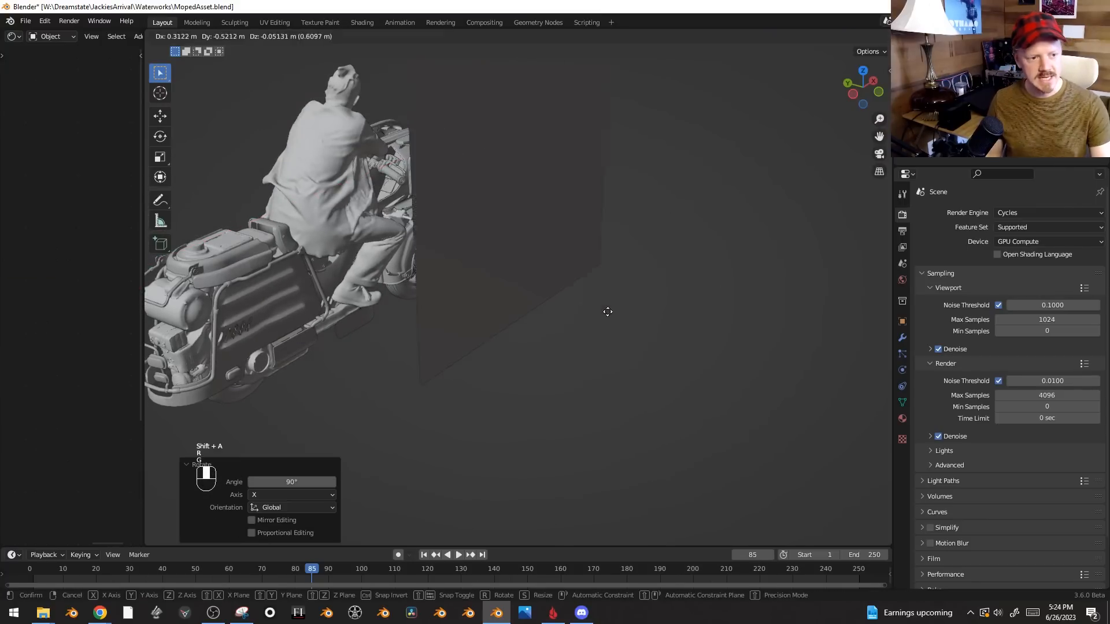
{"action": "key", "text": "g"}
{"action": "left_click", "coordinate": [728, 315]}
- Show the viewport overlays and stretch the upright plane along X into a long rectangular panel
{"action": "key", "text": "Tab"}
{"action": "key", "text": "shift+alt+z"}
{"action": "mouse_move", "coordinate": [751, 316]}
{"action": "middle_mouse_down", "text": "shift"}
{"action": "mouse_move", "coordinate": [706, 379]}
{"action": "mouse_move", "coordinate": [682, 365]}
{"action": "mouse_move", "coordinate": [740, 304]}
{"action": "middle_mouse_up", "text": "shift"}
{"action": "key", "text": "Tab"}
{"action": "key", "text": "s"}
{"action": "key", "text": "x"}
{"action": "left_click", "coordinate": [830, 318]}
- Add a horizontal loop cut near the panel's lower edge to mark off a narrow strip
{"action": "key", "text": "Tab"}
{"action": "key", "text": "ctrl+r"}
{"action": "left_click", "coordinate": [443, 347]}
{"action": "left_click", "coordinate": [441, 407]}
- Extrude the end edge of the panel's narrow lower strip about 1.01 m along negative X
{"action": "key", "text": "2"}
{"action": "left_click", "coordinate": [452, 400]}
{"action": "key", "text": "e"}
{"action": "key", "text": "x"}
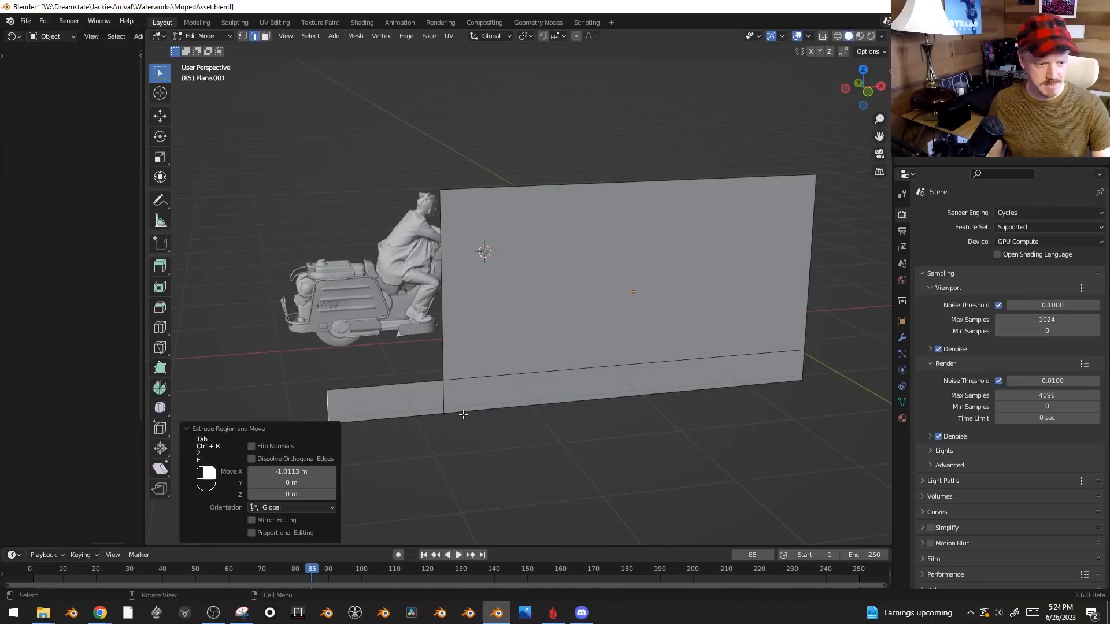
{"action": "left_click", "coordinate": [461, 414]}
- Extrude the strip's end edge about 1.16 m along Y, and extrude it once more along positive X to form a U shape
{"action": "middle_click_drag", "start_coordinate": [461, 413], "coordinate": [505, 414]}
{"action": "key", "text": "e"}
{"action": "key", "text": "x"}
{"action": "key", "text": "y"}
{"action": "left_click", "coordinate": [427, 339]}
{"action": "key", "text": "e"}
{"action": "key", "text": "x"}
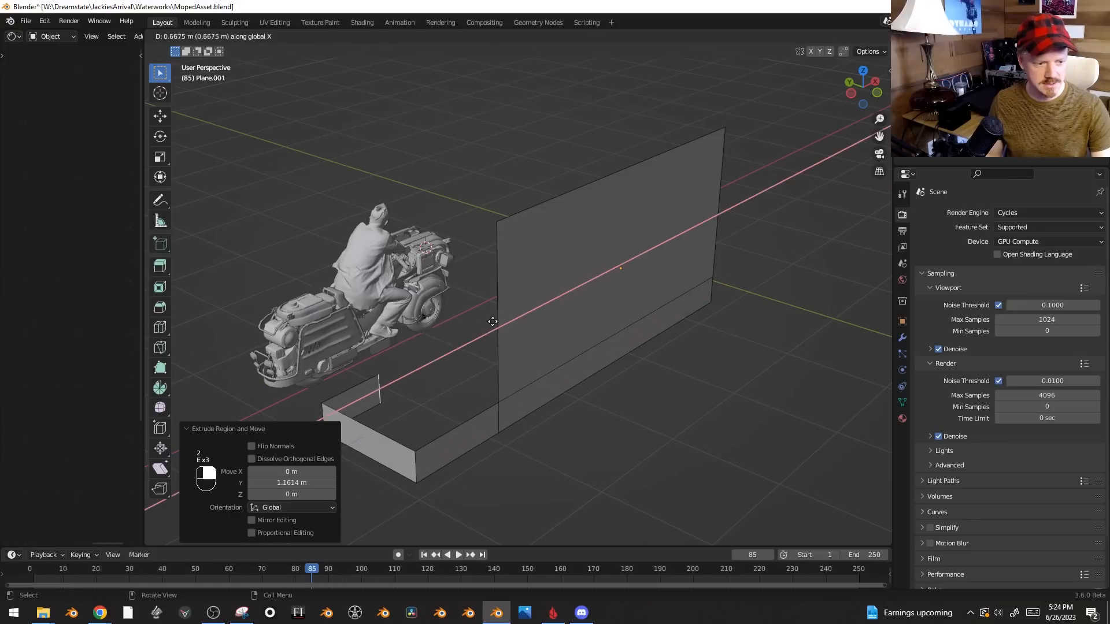
{"action": "left_click", "coordinate": [504, 316]}
- Bevel the U-shaped strip's two vertical corner edges with multiple segments to round them into one smooth bend
{"action": "key", "text": "2"}
{"action": "left_click", "coordinate": [410, 467]}
{"action": "left_click", "coordinate": [326, 415], "text": "shift"}
{"action": "key", "text": "ctrl+b"}
{"action": "scroll", "coordinate": [703, 446], "scroll_direction": "up", "scroll_amount": 7}
{"action": "left_click", "coordinate": [721, 444]}
{"action": "key", "text": "a"}
{"action": "key", "text": "ctrl+z"}
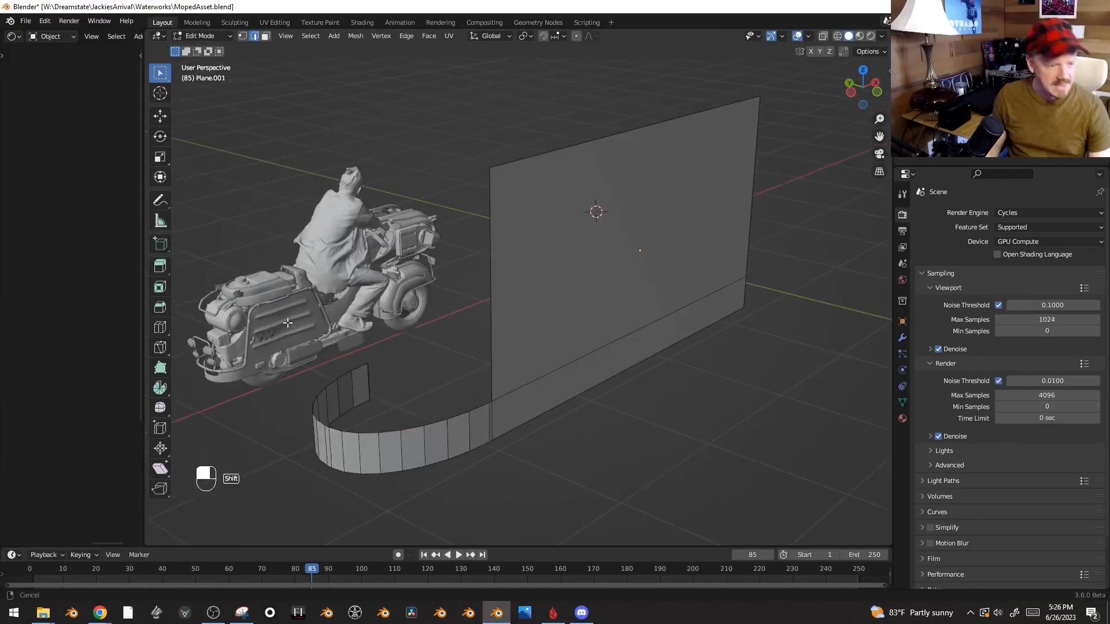
{"action": "middle_click_drag", "start_coordinate": [287, 322], "coordinate": [328, 339], "text": "shift"}
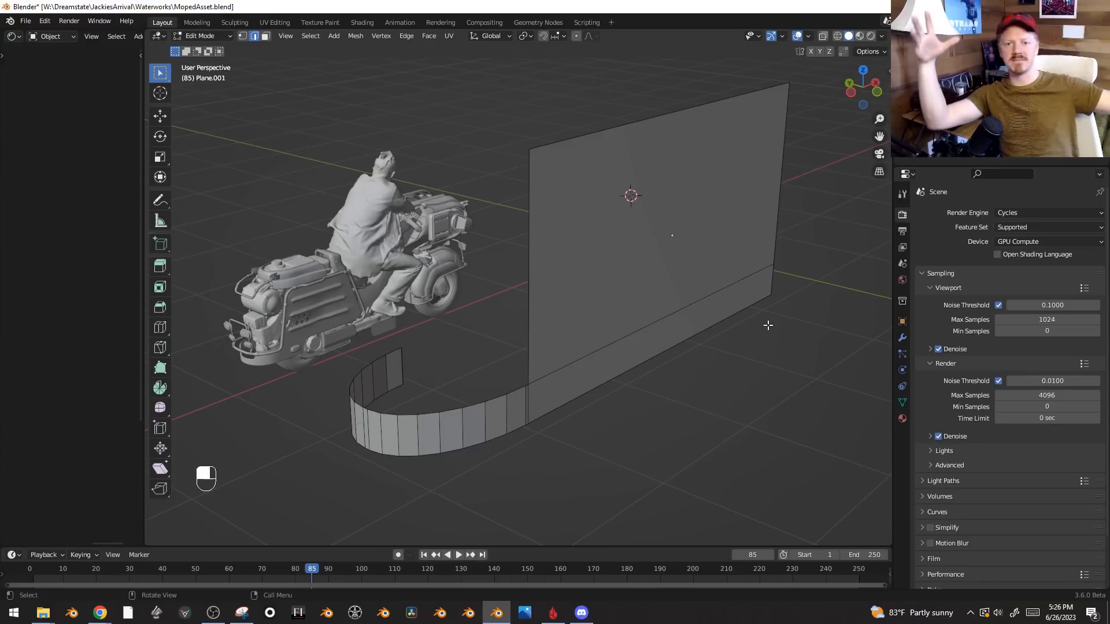
- Add three evenly spaced horizontal loop cuts across the panel's large upper face
{"action": "middle_click_drag", "start_coordinate": [627, 276], "coordinate": [538, 296], "text": "shift"}
{"action": "scroll", "coordinate": [538, 297], "scroll_direction": "up", "scroll_amount": 1}
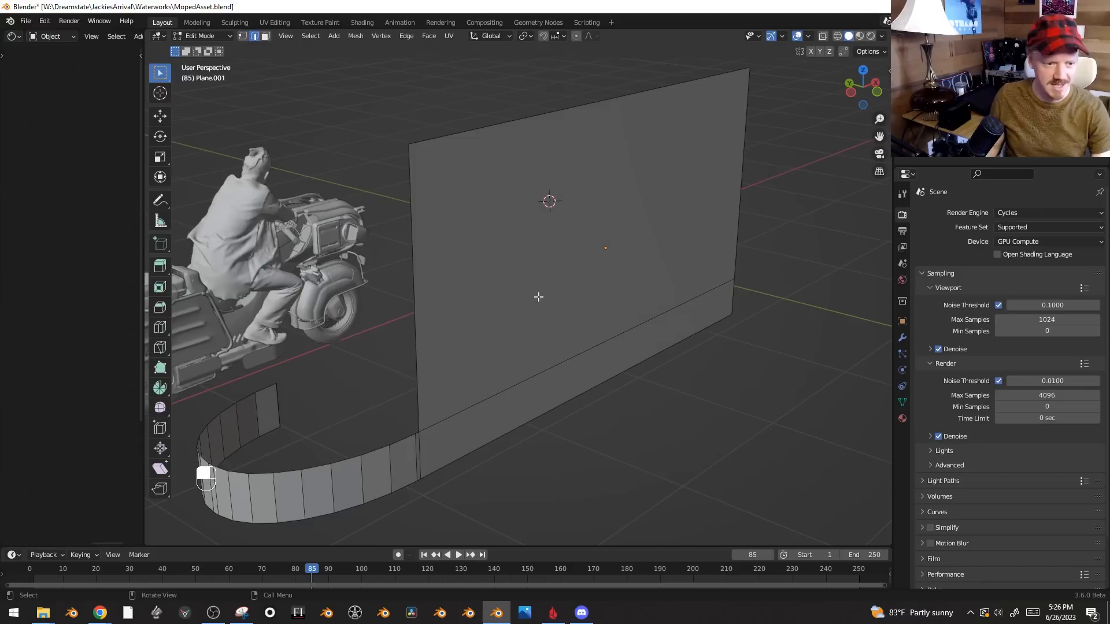
{"action": "key", "text": "ctrl+r"}
{"action": "scroll", "coordinate": [415, 298], "scroll_direction": "up", "scroll_amount": 2}
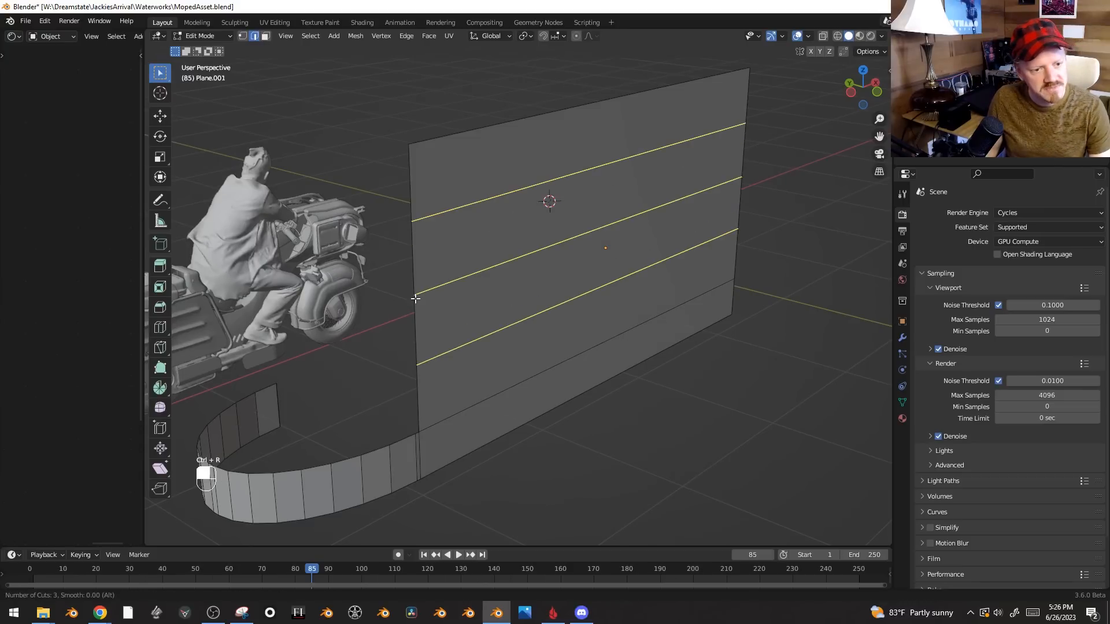
{"action": "double_click", "coordinate": [425, 298]}
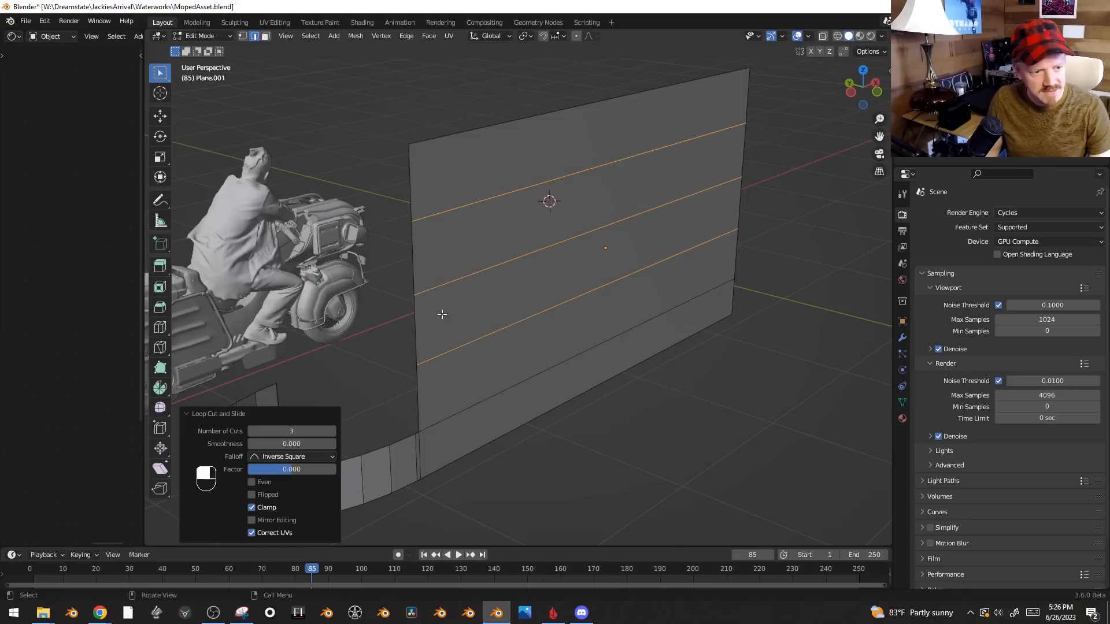
- Add two vertical loop cuts to the panel, one close to each end
{"action": "middle_click_drag", "start_coordinate": [617, 147], "coordinate": [702, 118], "text": "shift"}
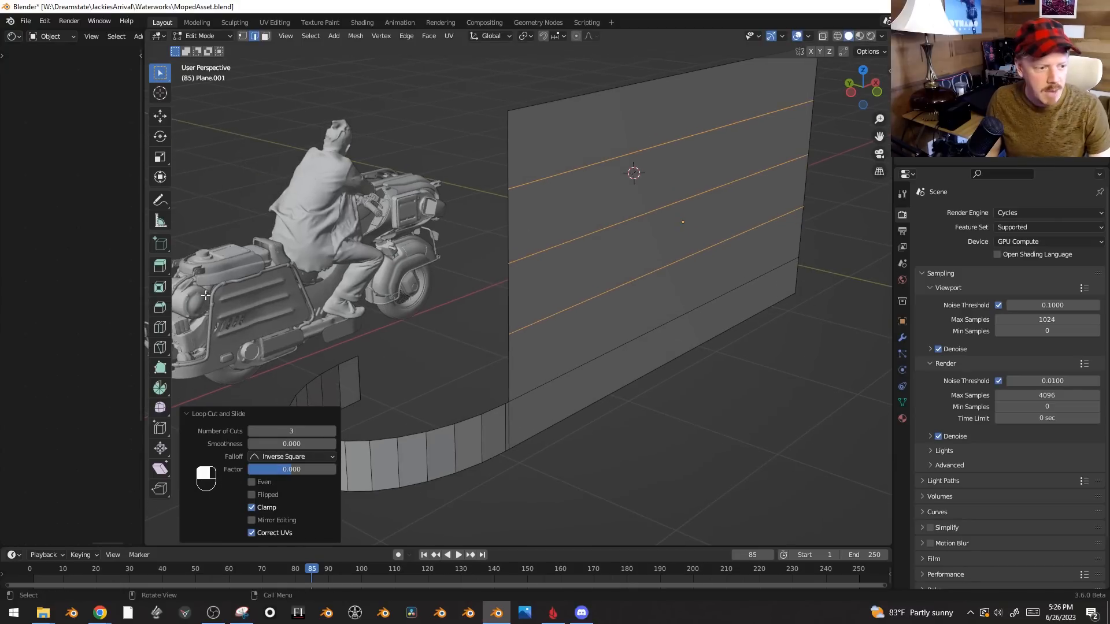
{"action": "middle_click_drag", "start_coordinate": [544, 203], "coordinate": [555, 260]}
{"action": "key", "text": "ctrl+r"}
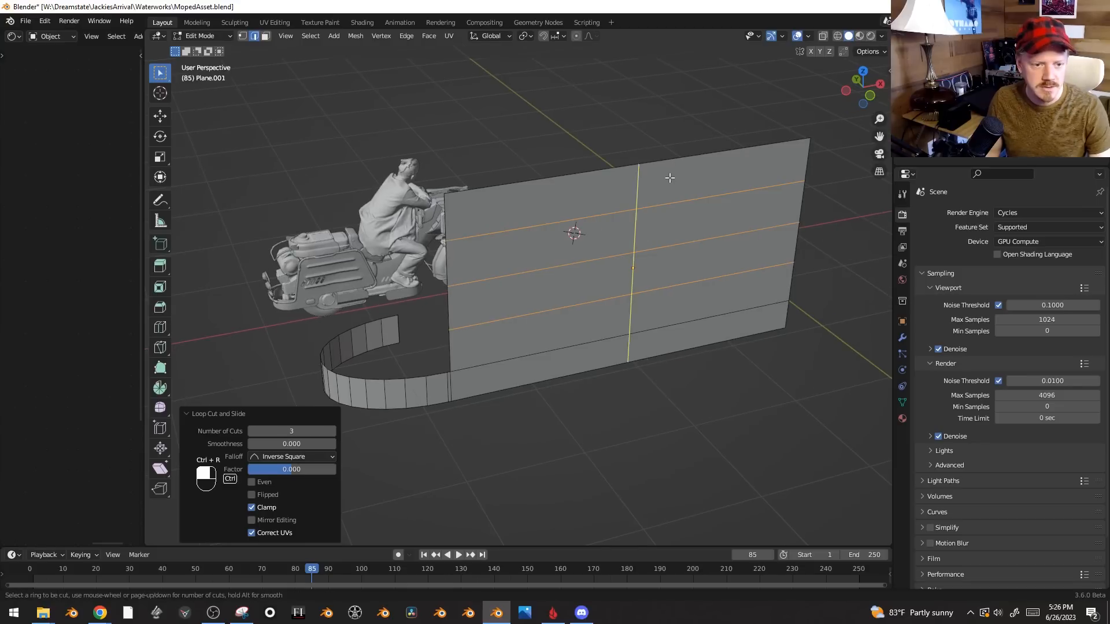
{"action": "left_click", "coordinate": [650, 168]}
{"action": "left_click", "coordinate": [501, 190]}
{"action": "key", "text": "ctrl+r"}
{"action": "left_click", "coordinate": [657, 179]}
{"action": "left_click", "coordinate": [781, 163]}
- Select the three horizontal edges between the panel's vertical end cuts and try beveling them
{"action": "left_click", "coordinate": [657, 214]}
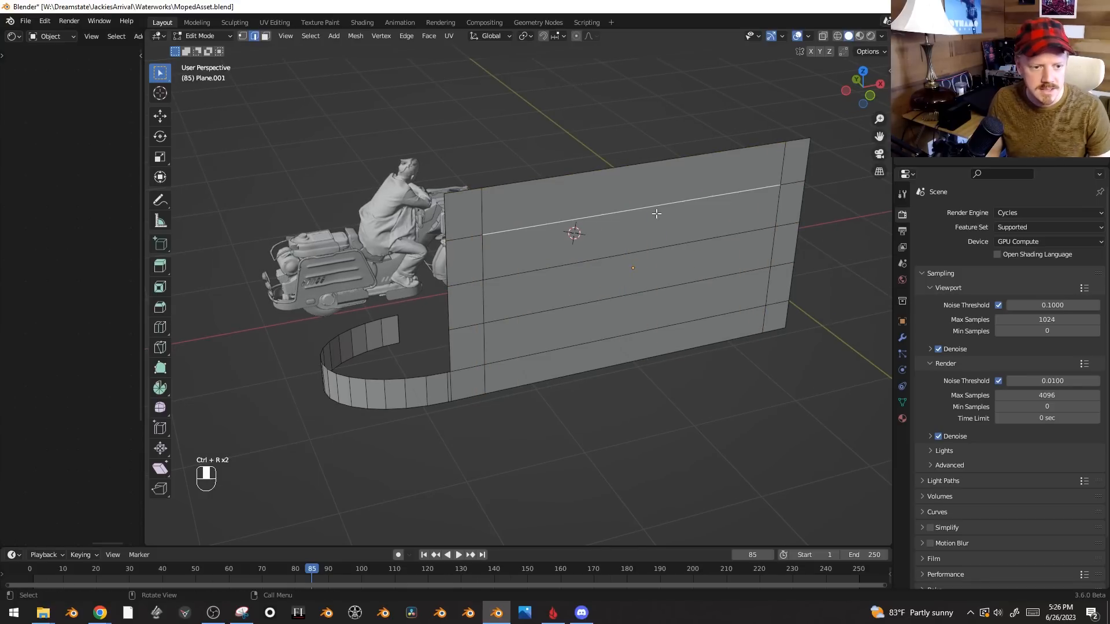
{"action": "left_click", "coordinate": [643, 247], "text": "shift"}
{"action": "left_click", "coordinate": [625, 298], "text": "shift"}
{"action": "middle_click_drag", "start_coordinate": [659, 324], "coordinate": [768, 356]}
{"action": "scroll", "coordinate": [773, 374], "scroll_direction": "up", "scroll_amount": 2}
{"action": "key", "text": "ctrl+z"}
{"action": "key", "text": "ctrl+b"}
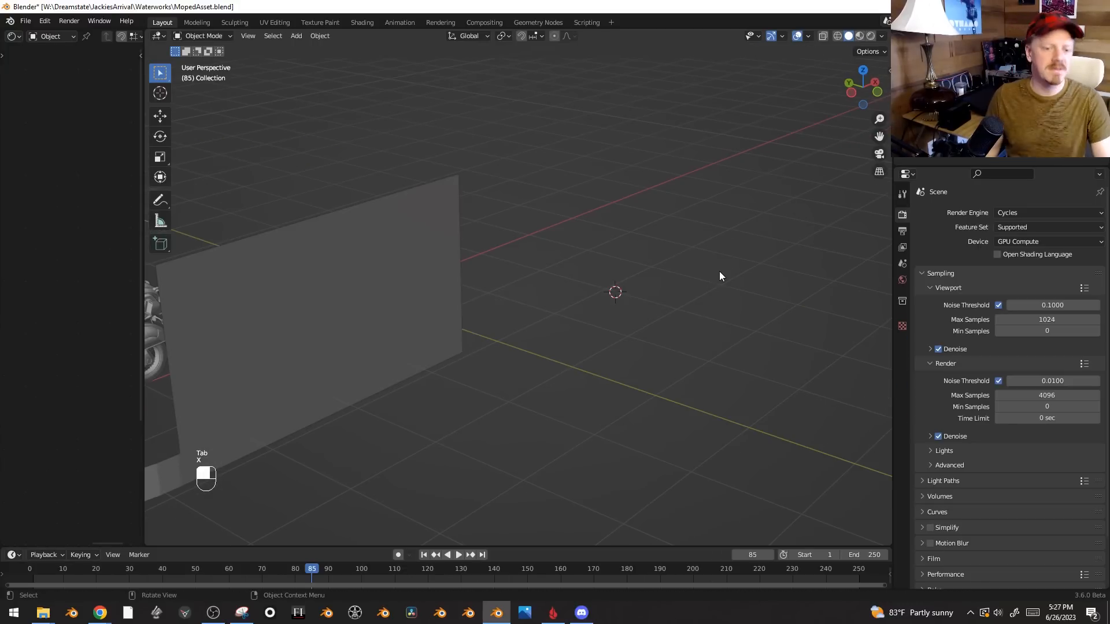
- Add a demonstration cube and bevel one of its upper edges about 0.78 m wide with 10 segments
{"action": "key", "text": "shift+a"}
{"action": "mouse_move", "coordinate": [722, 272]}
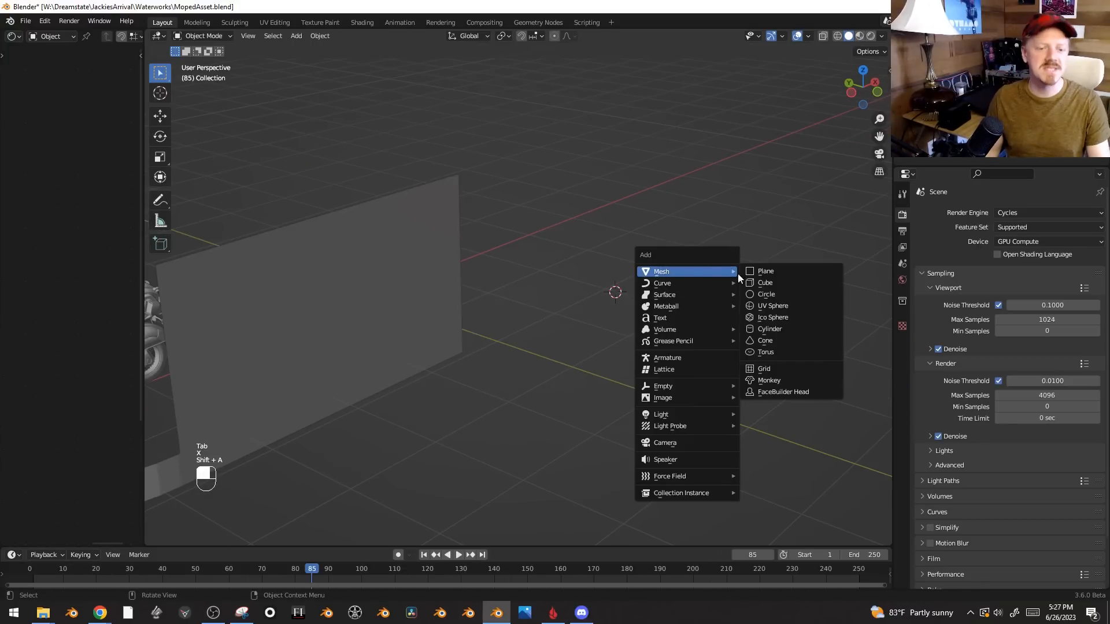
{"action": "left_click", "coordinate": [787, 282]}
{"action": "key", "text": "Tab"}
{"action": "left_click", "coordinate": [584, 228]}
{"action": "middle_click_drag", "start_coordinate": [727, 303], "coordinate": [415, 311]}
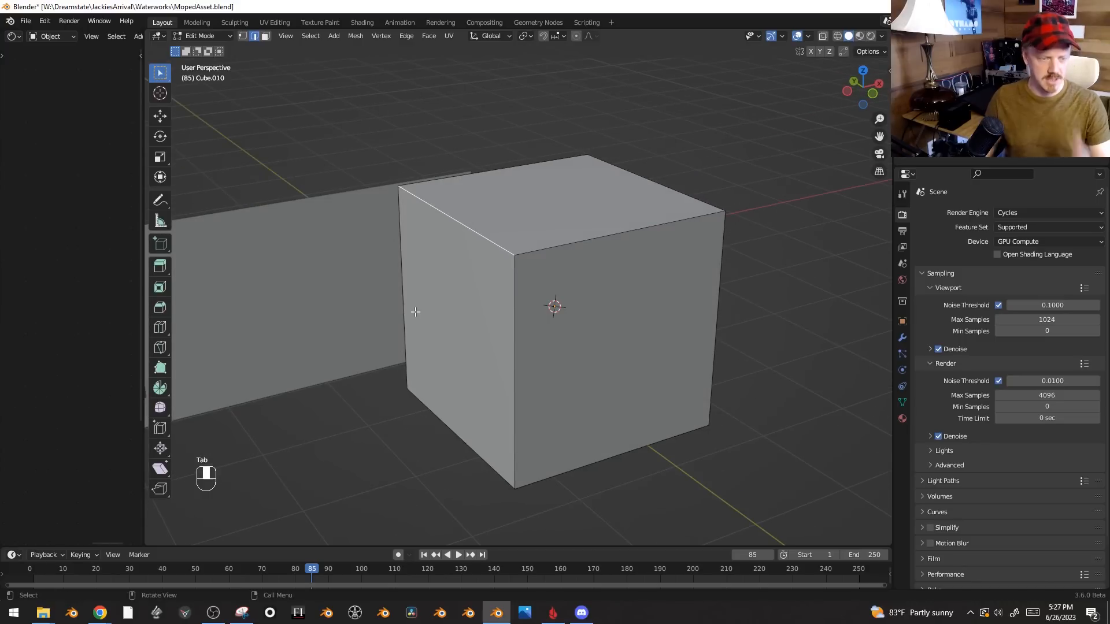
{"action": "key", "text": "ctrl+b"}
{"action": "scroll", "coordinate": [552, 301], "scroll_direction": "up", "scroll_amount": 9}
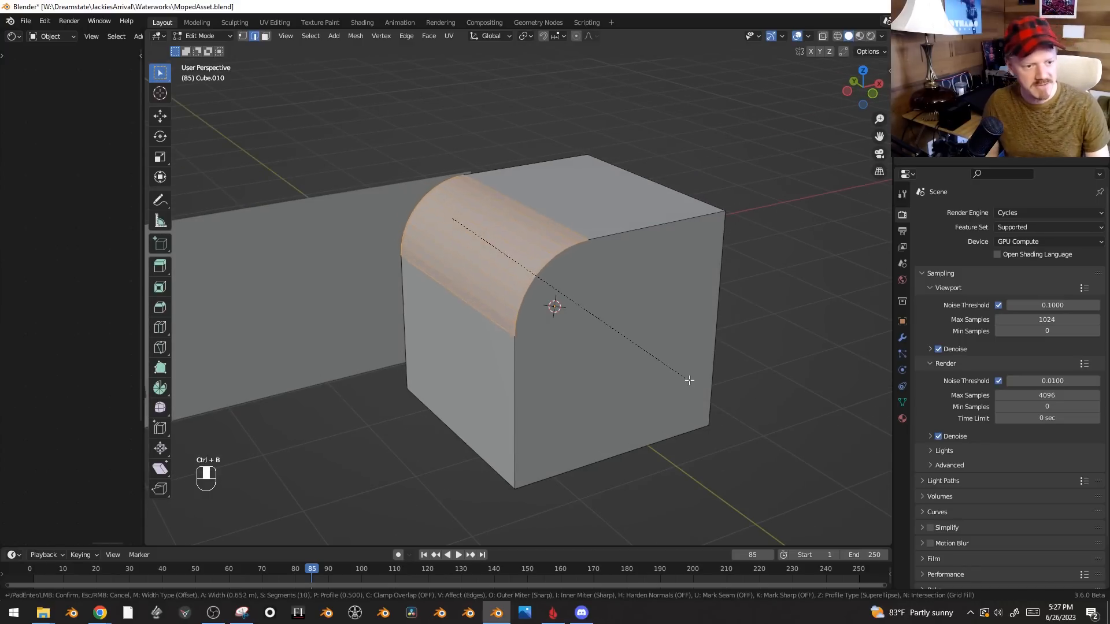
{"action": "left_click", "coordinate": [549, 301]}
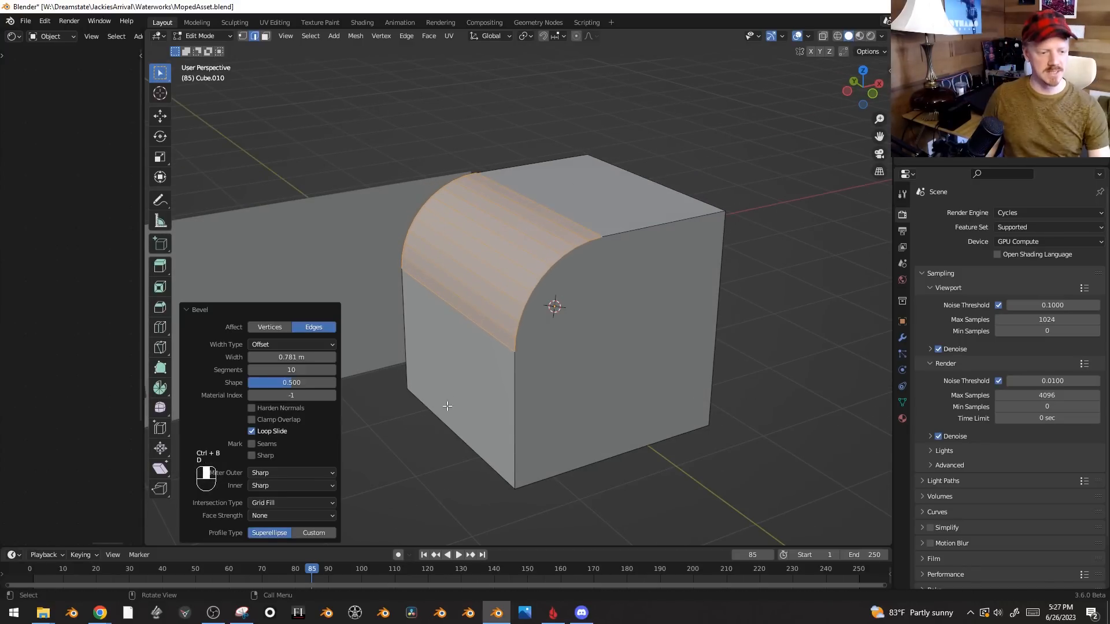
- Undo the cube's edge bevel, add a horizontal loop cut around its middle, and bevel that loop about 0.55 m wide with 10 segments
{"action": "left_click_drag", "start_coordinate": [445, 406], "coordinate": [442, 334]}
{"action": "key", "text": "ctrl+r"}
{"action": "left_click", "coordinate": [616, 387]}
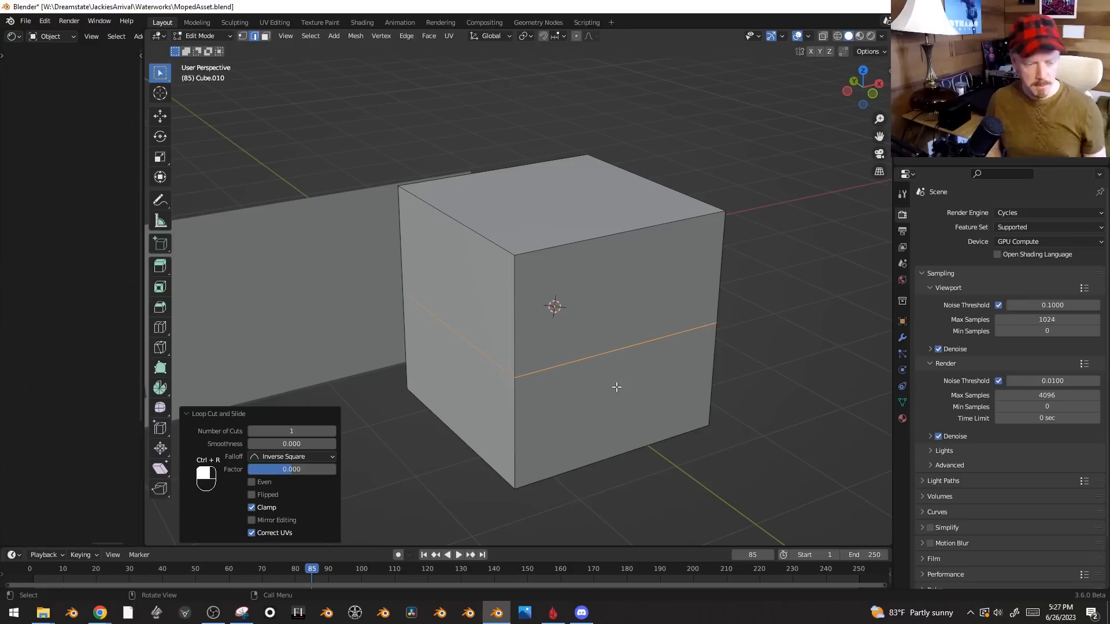
{"action": "key", "text": "ctrl+b"}
{"action": "left_click", "coordinate": [826, 438]}
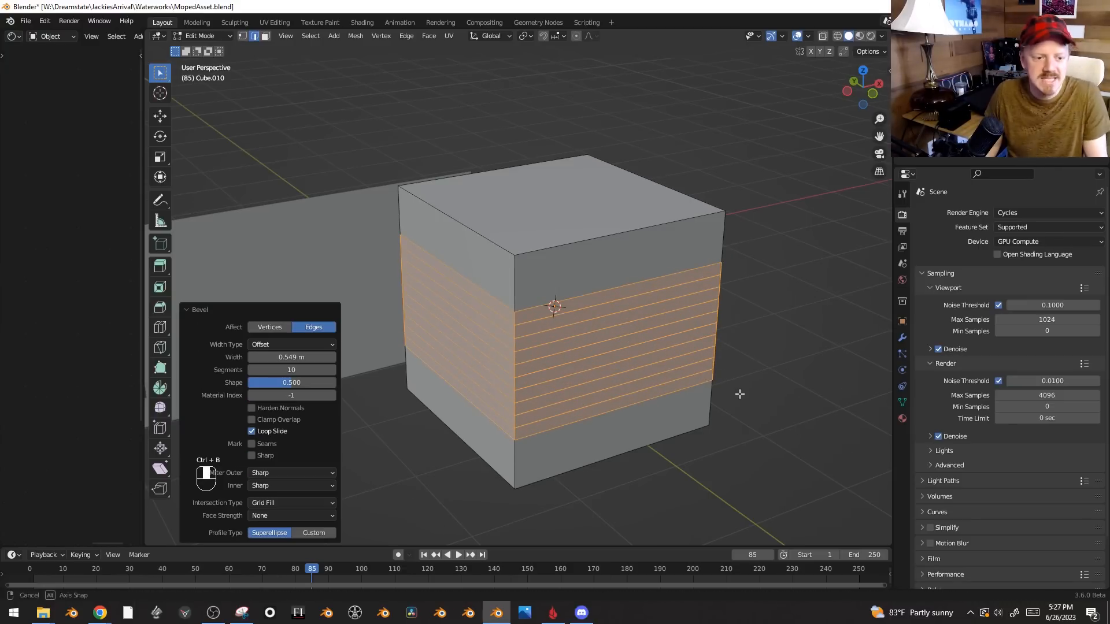
{"action": "middle_click_drag", "start_coordinate": [731, 394], "coordinate": [764, 393]}
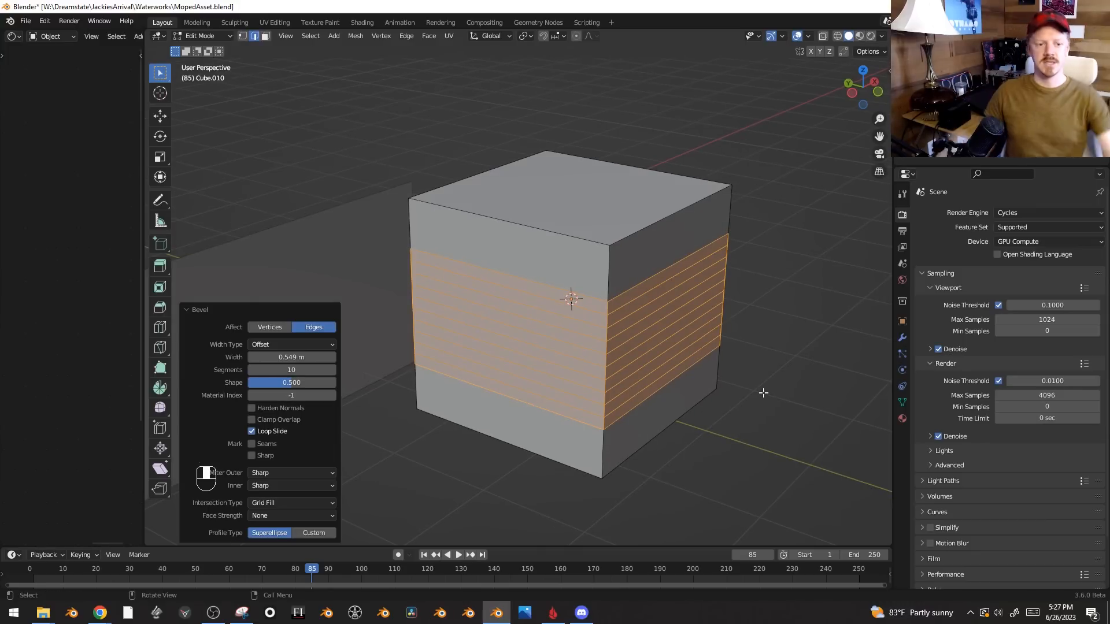
- Delete the demonstration cube and return to editing the panel's mesh
{"action": "key", "text": "Tab"}
{"action": "key", "text": "x"}
{"action": "left_click", "coordinate": [617, 305]}
{"action": "left_click", "coordinate": [404, 345]}
{"action": "middle_click_drag", "start_coordinate": [403, 345], "coordinate": [710, 331], "text": "shift"}
{"action": "key", "text": "Tab"}
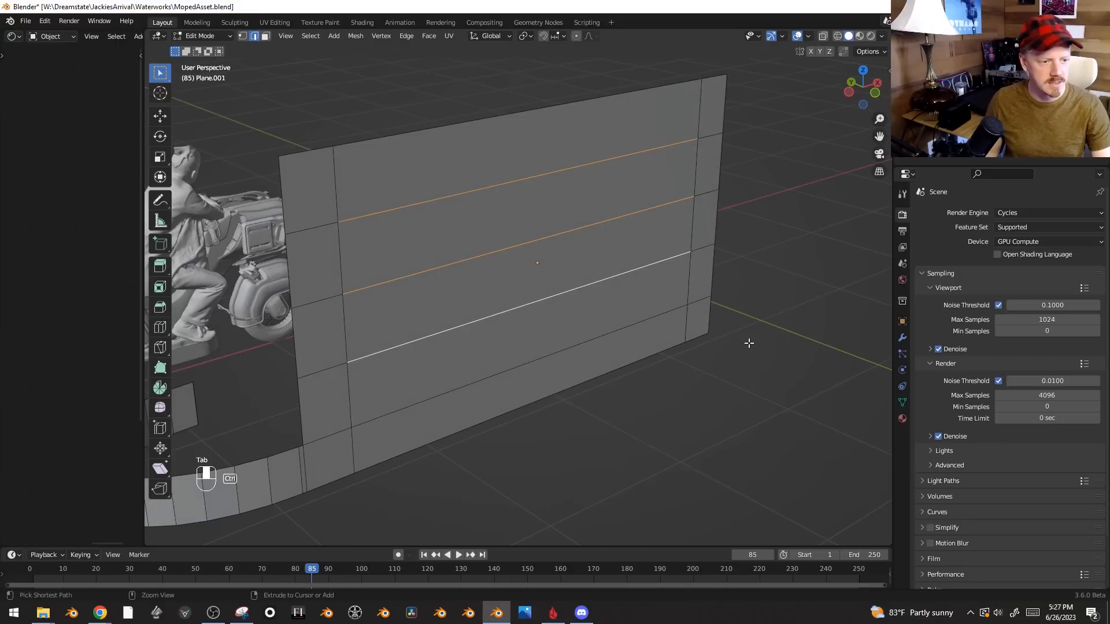
- Bevel the panel's three selected horizontal edges about 0.089 m wide with 2 segments, forming strips with pointed ends
{"action": "key", "text": "ctrl+b"}
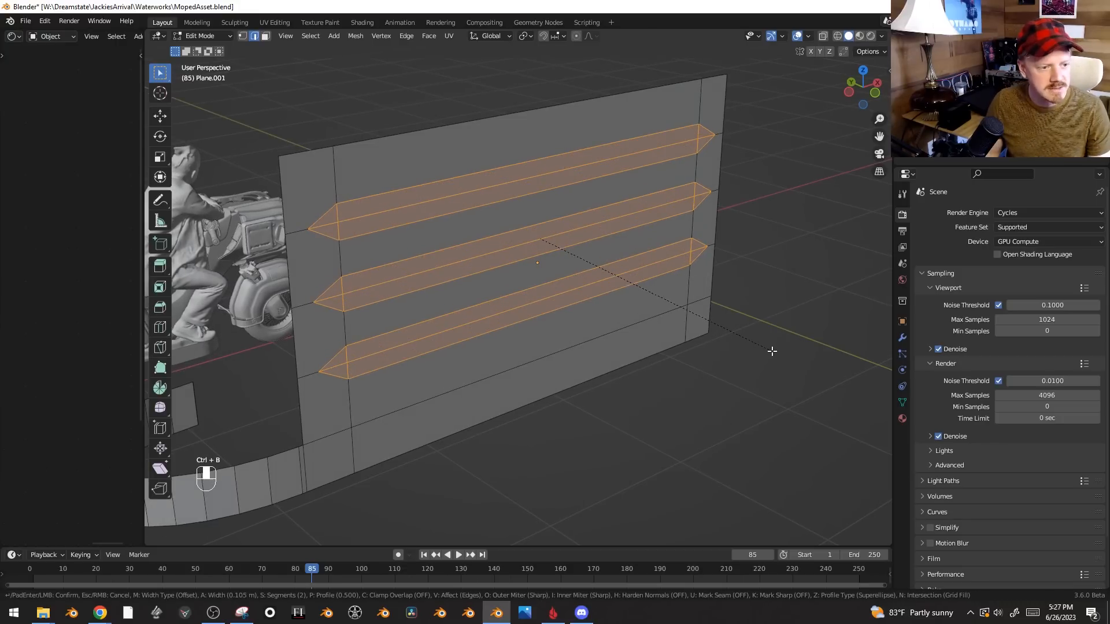
{"action": "middle_click_drag", "start_coordinate": [772, 350], "coordinate": [786, 329]}
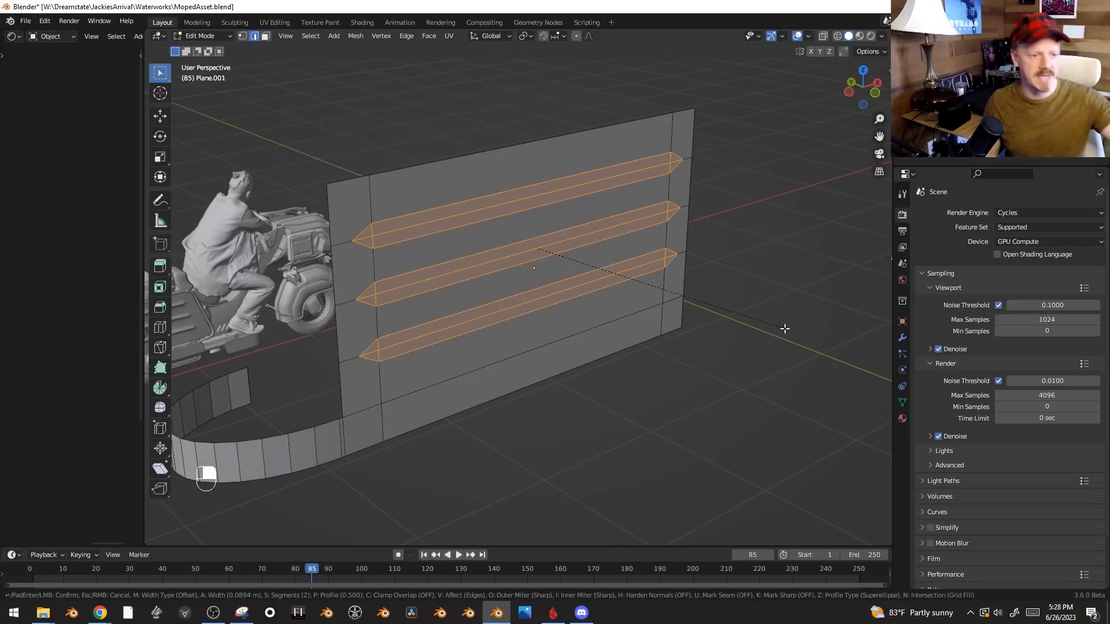
{"action": "left_click", "coordinate": [784, 328]}
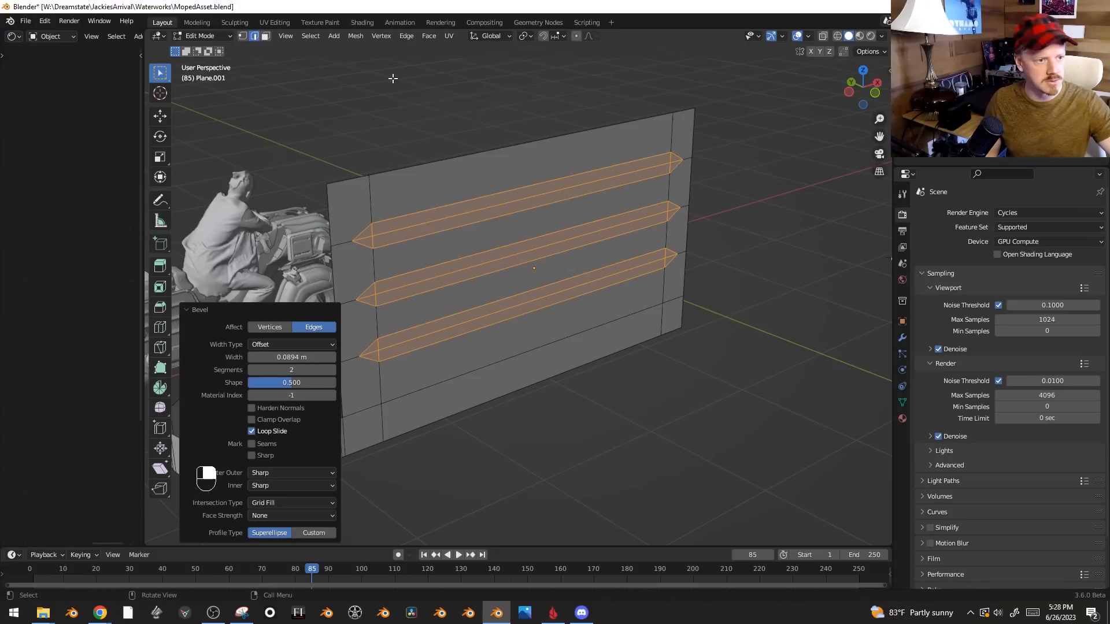
- Reduce the selection to the center lines of the three beveled strips and push them outward along their normals as raised ribs
{"action": "left_click", "coordinate": [307, 41]}
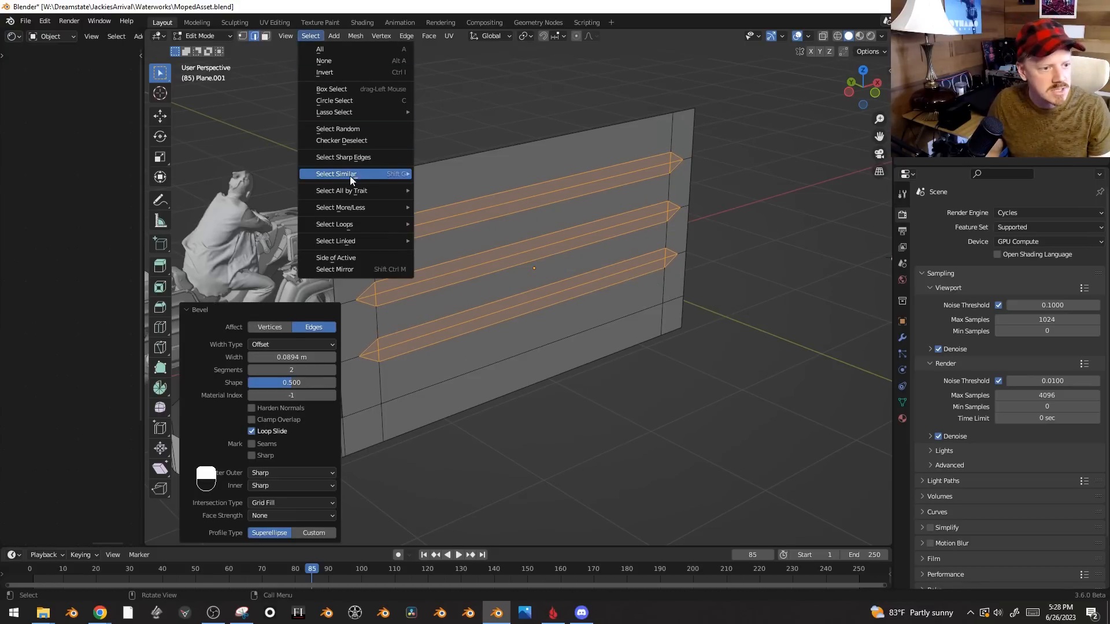
{"action": "mouse_move", "coordinate": [350, 176]}
{"action": "mouse_move", "coordinate": [350, 209]}
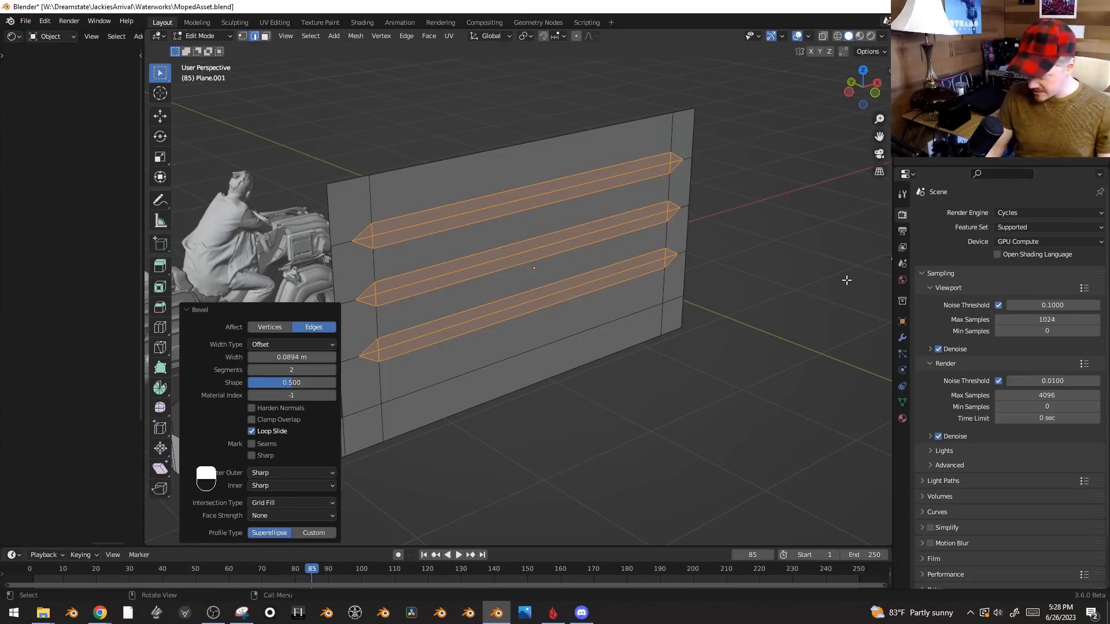
{"action": "key", "text": "ctrl+KP_Subtract"}
{"action": "middle_click_drag", "start_coordinate": [863, 251], "coordinate": [701, 275]}
{"action": "key", "text": "alt+s"}
{"action": "left_click", "coordinate": [789, 224]}
- Grow the selection to the full ribs and soften their edges with a narrow 2-segment bevel
{"action": "scroll", "coordinate": [673, 298], "scroll_direction": "down", "scroll_amount": 3}
{"action": "middle_click_drag", "start_coordinate": [650, 312], "coordinate": [738, 297]}
{"action": "scroll", "coordinate": [514, 306], "scroll_direction": "up", "scroll_amount": 1}
{"action": "key", "text": "ctrl+KP_Add"}
{"action": "key", "text": "ctrl+b"}
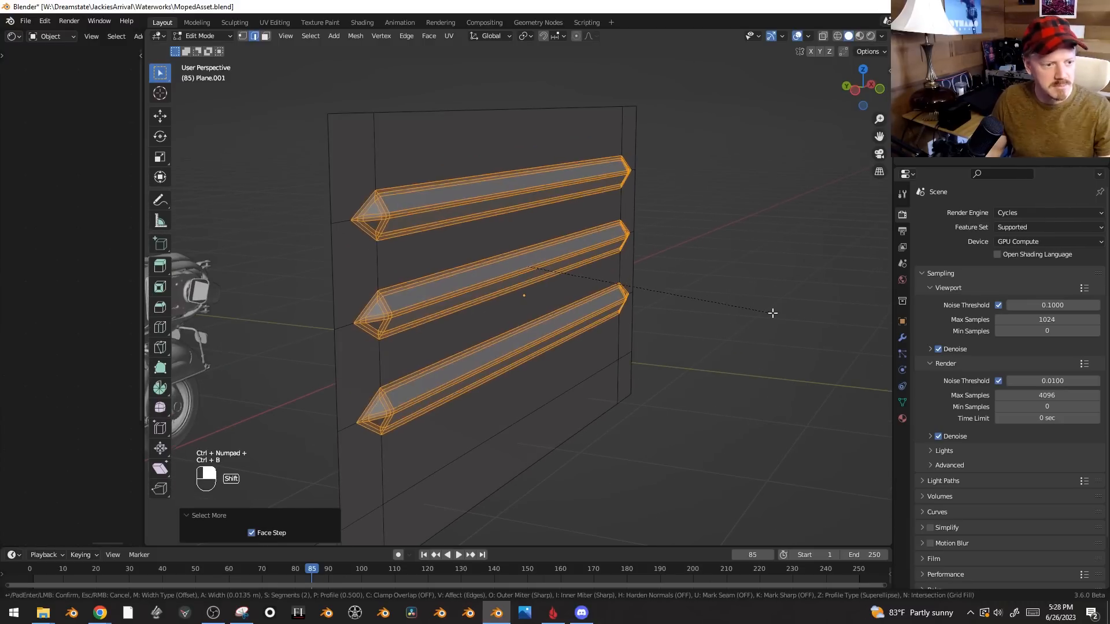
{"action": "left_click", "coordinate": [775, 317]}
- Leave mesh editing and shade the ribbed panel smooth
{"action": "key", "text": "Tab"}
{"action": "scroll", "coordinate": [716, 322], "scroll_direction": "down", "scroll_amount": 2}
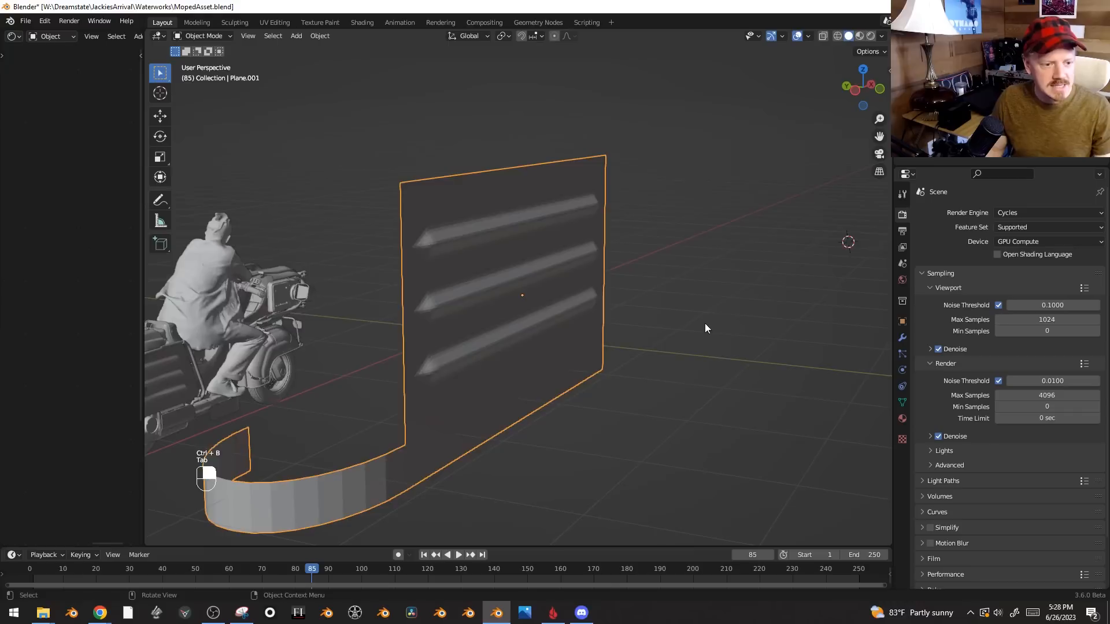
{"action": "middle_click_drag", "start_coordinate": [711, 321], "coordinate": [632, 324]}
{"action": "key", "text": "shift+q"}
{"action": "middle_click_drag", "start_coordinate": [577, 364], "coordinate": [573, 300]}
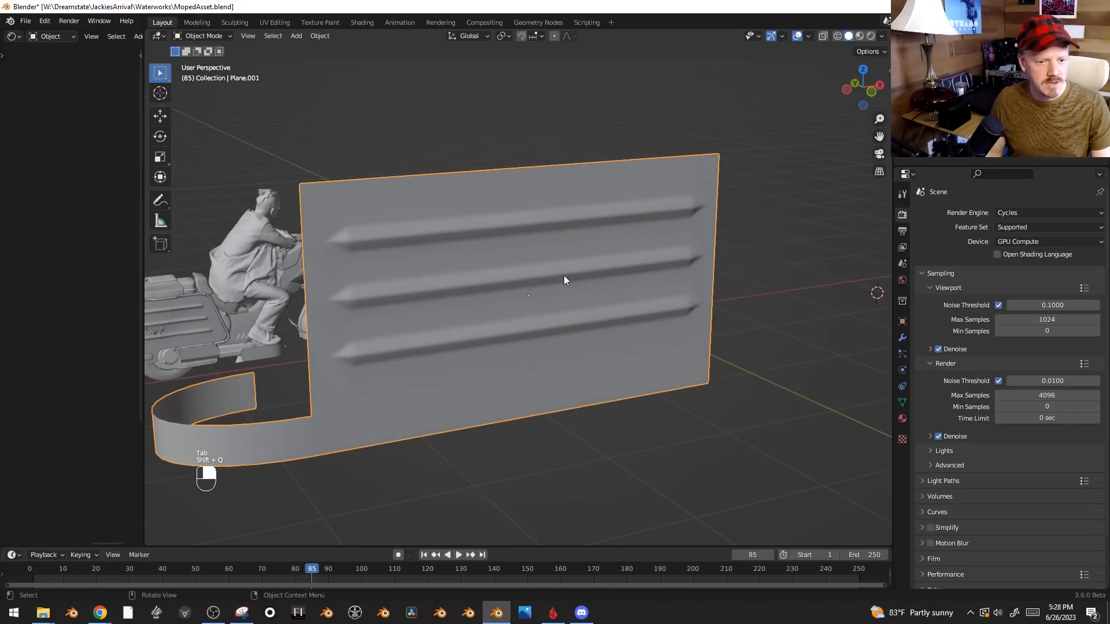
{"action": "middle_click_drag", "start_coordinate": [681, 313], "coordinate": [738, 252]}
{"action": "key", "text": "shift+a"}
{"action": "mouse_move", "coordinate": [738, 252]}
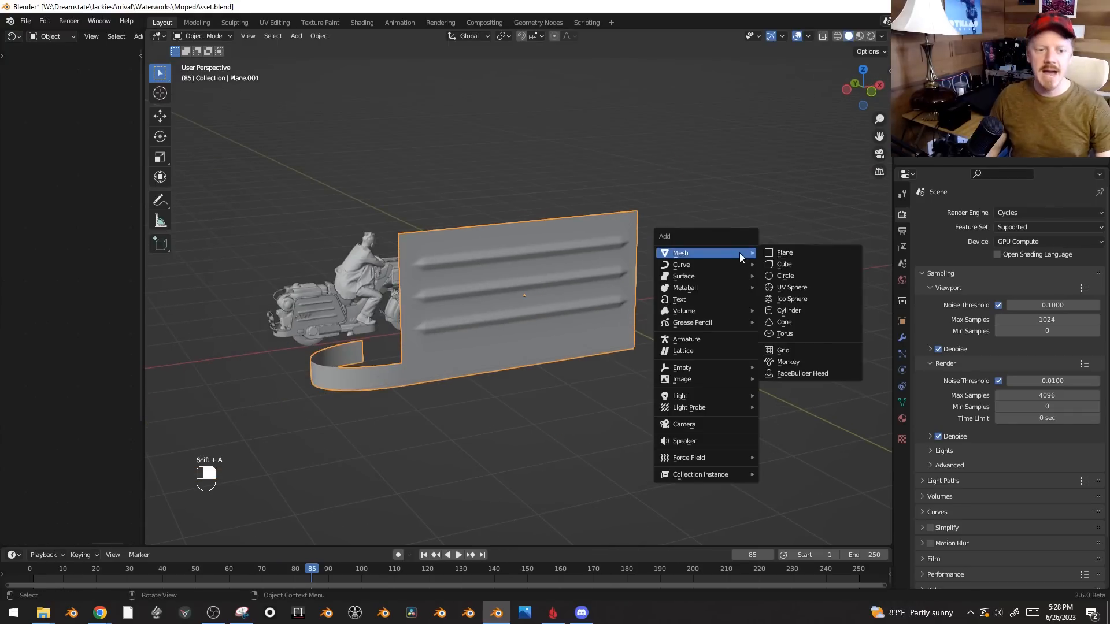
{"action": "left_click", "coordinate": [849, 263]}
{"action": "middle_click_drag", "start_coordinate": [785, 293], "coordinate": [648, 326], "text": "shift"}
- Move the two inner vertices on the panel's upper edge closer together by scaling them along X
{"action": "key", "text": "Tab"}
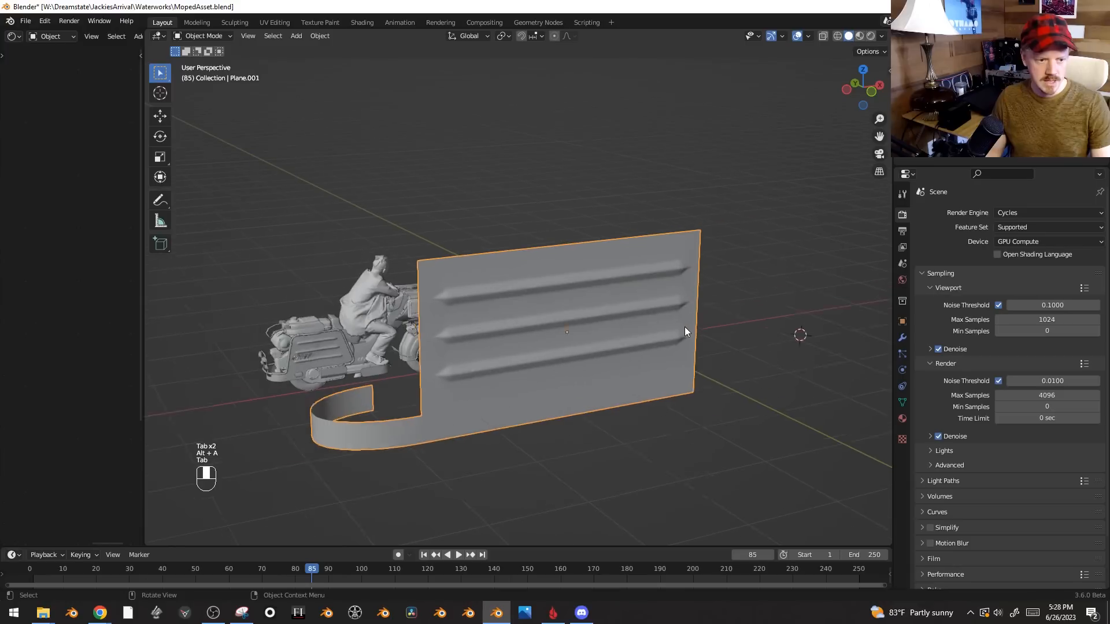
{"action": "scroll", "coordinate": [664, 325], "scroll_direction": "up", "scroll_amount": 1}
{"action": "key", "text": "Tab"}
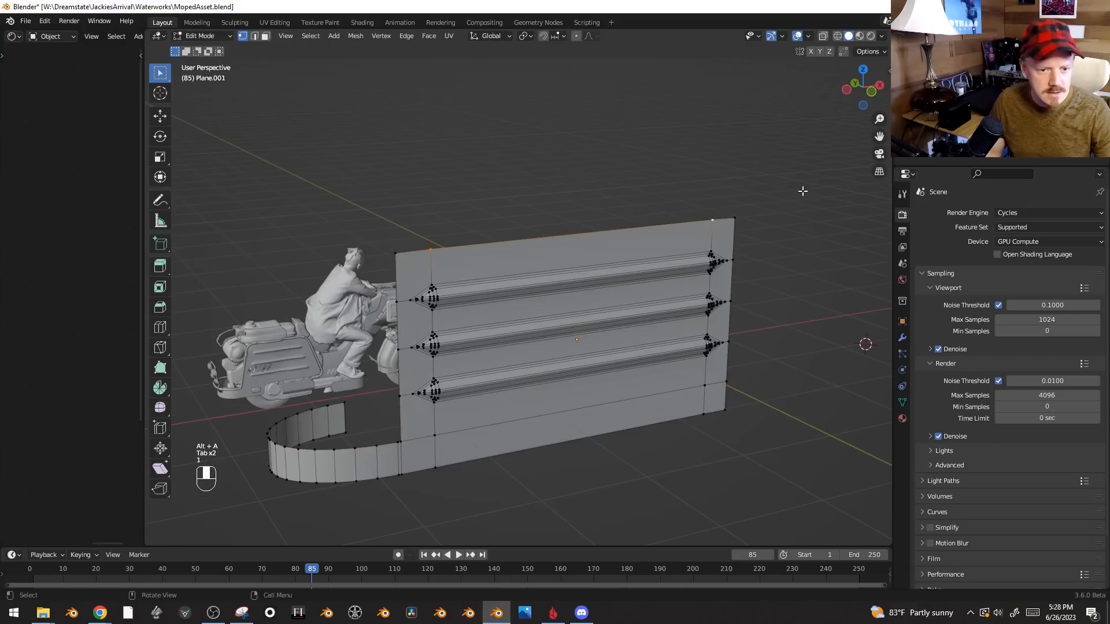
{"action": "middle_click_drag", "start_coordinate": [805, 152], "coordinate": [786, 130]}
{"action": "key", "text": "s"}
{"action": "key", "text": "x"}
{"action": "left_click", "coordinate": [770, 159]}
- Round the panel's two upper corners with a vertex bevel about 0.187 m wide and 9 segments, and leave mesh editing
{"action": "left_click", "coordinate": [427, 231], "text": "shift"}
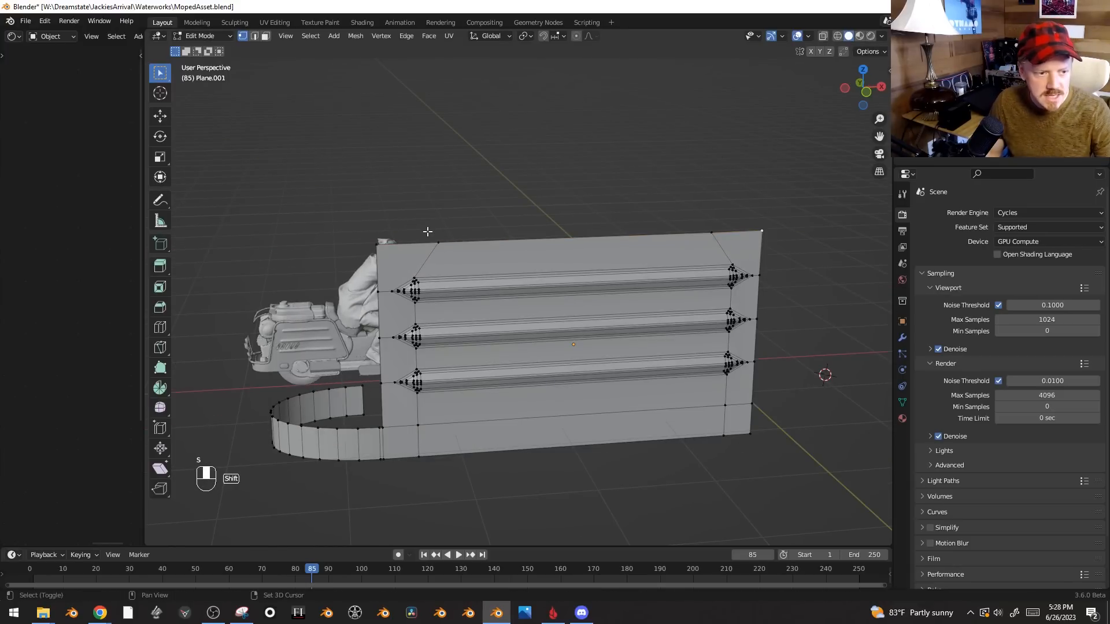
{"action": "middle_click_drag", "start_coordinate": [549, 320], "coordinate": [726, 441]}
{"action": "key", "text": "shift+ctrl+b"}
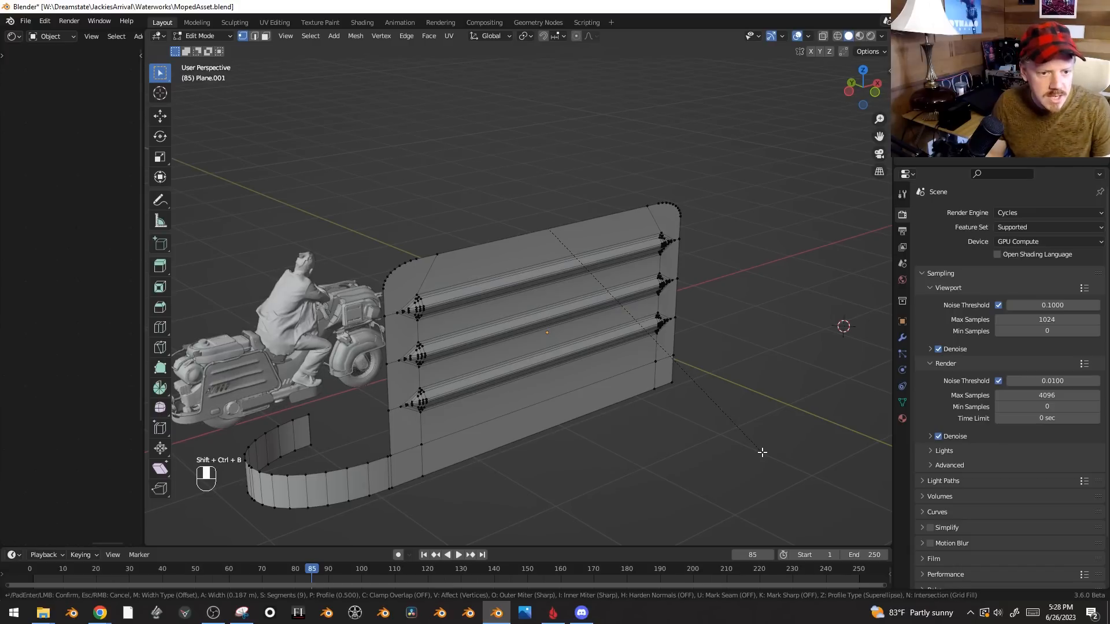
{"action": "left_click", "coordinate": [762, 453]}
{"action": "key", "text": "Tab"}
{"action": "scroll", "coordinate": [735, 411], "scroll_direction": "down", "scroll_amount": 2}
{"action": "middle_click_drag", "start_coordinate": [734, 410], "coordinate": [642, 385]}
- Round the panel's free lower corner with another vertex bevel, leave mesh editing and clear the selection
{"action": "key", "text": "Tab"}
{"action": "key", "text": "ctrl+shift+b"}
{"action": "left_click", "coordinate": [711, 408]}
{"action": "key", "text": "Tab"}
{"action": "key", "text": "alt+a"}
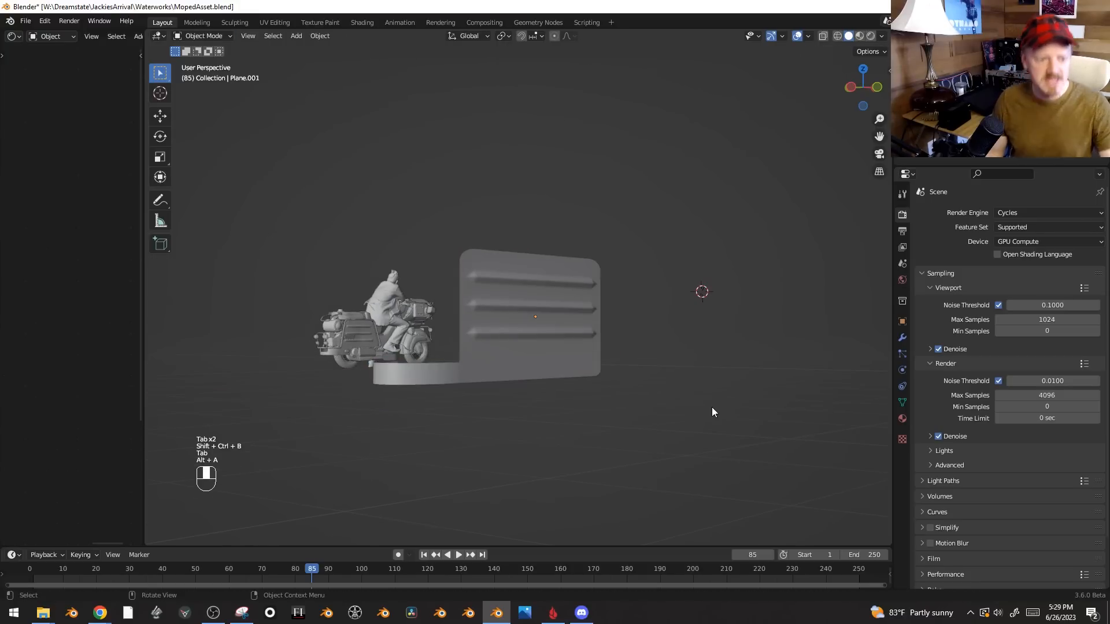
- Delete the ribbed panel from the scene
{"action": "left_click", "coordinate": [490, 341]}
{"action": "middle_click_drag", "start_coordinate": [478, 341], "coordinate": [495, 310]}
{"action": "key", "text": "x"}
{"action": "left_click", "coordinate": [529, 317]}
- Add a mesh cylinder and stretch it to about 1.424 along Z into a barrel shape
{"action": "key", "text": "shift+a"}
{"action": "mouse_move", "coordinate": [503, 272]}
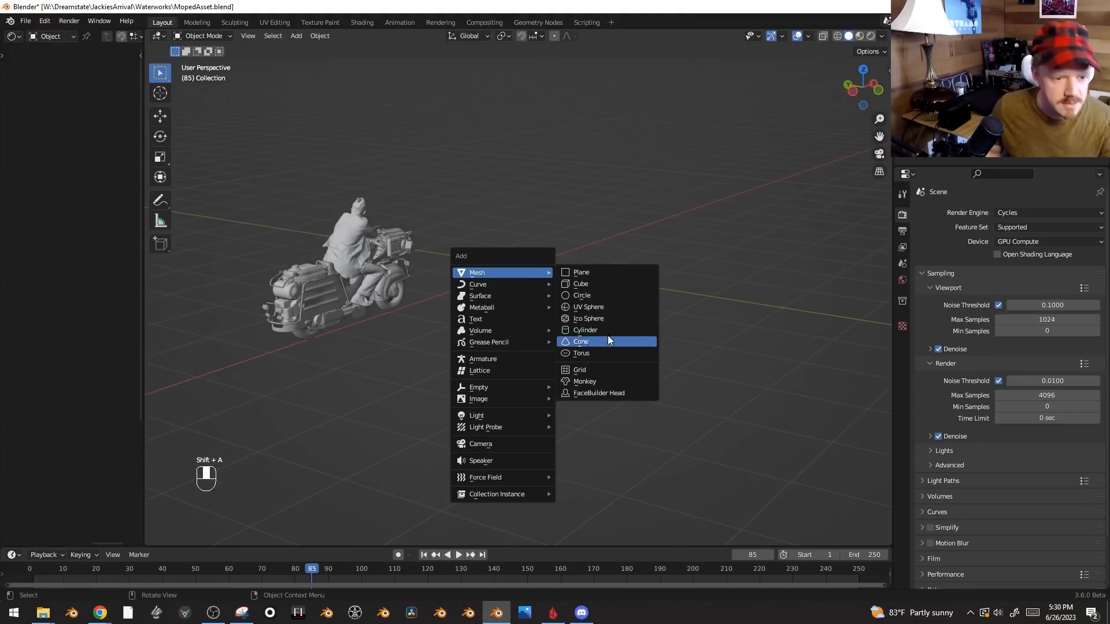
{"action": "left_click", "coordinate": [598, 331]}
{"action": "key", "text": "Tab"}
{"action": "key", "text": "s"}
{"action": "key", "text": "z"}
{"action": "left_click", "coordinate": [726, 313]}
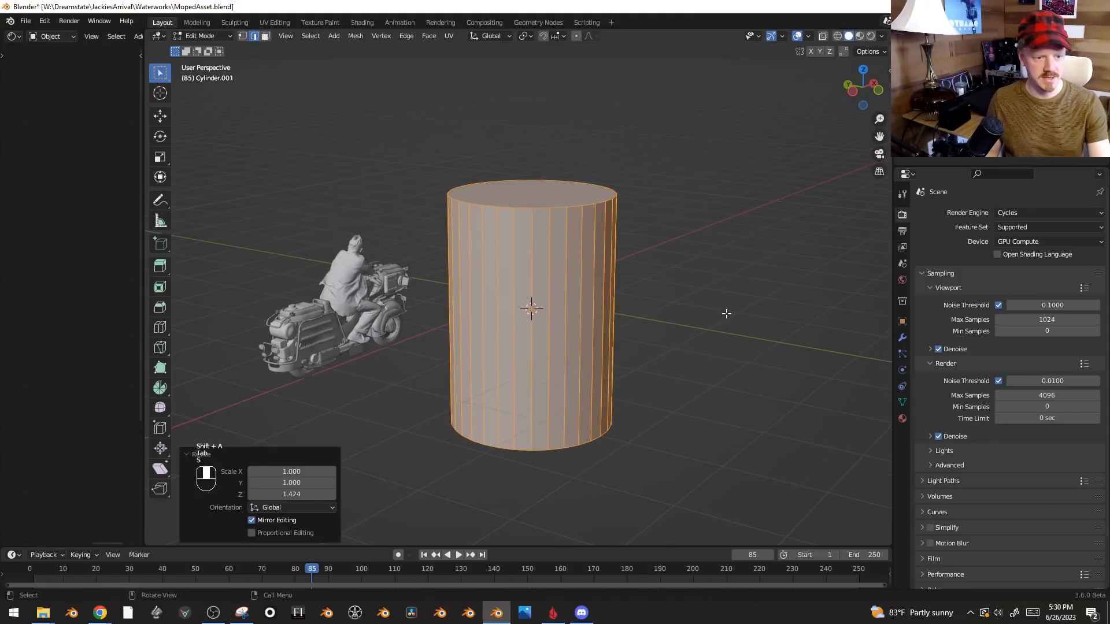
- Extrude the cylinder's top face, scale it to about 1.029, and extrude it upward about 0.024 m to form a rim
{"action": "key", "text": "3"}
{"action": "left_click", "coordinate": [727, 314]}
{"action": "left_click", "coordinate": [526, 189]}
{"action": "scroll", "coordinate": [722, 298], "scroll_direction": "up", "scroll_amount": 2}
{"action": "key", "text": "e"}
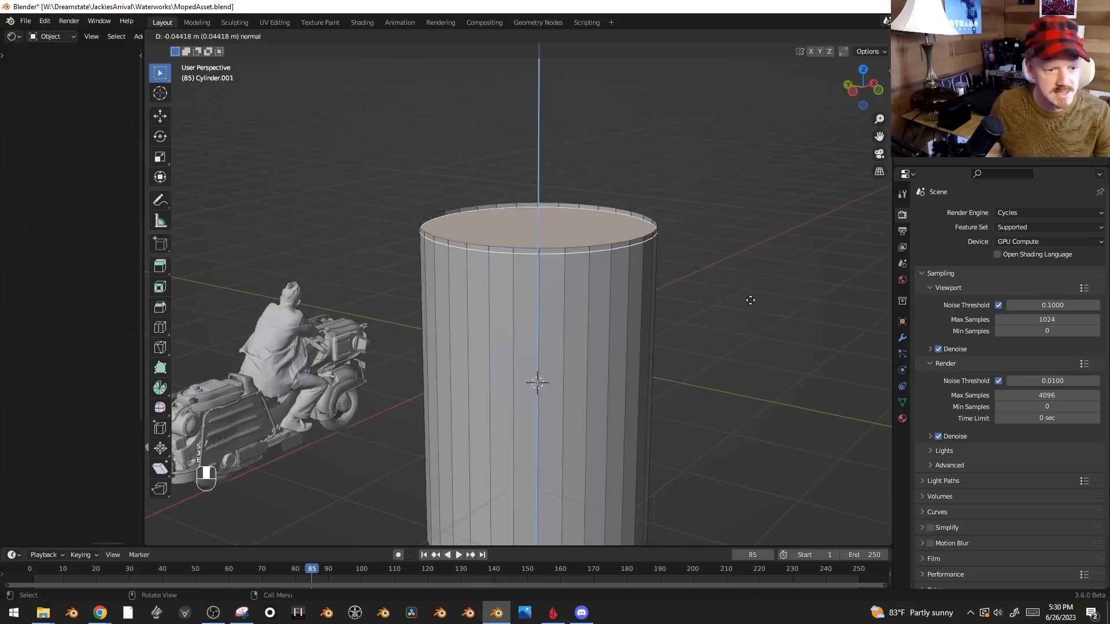
{"action": "left_click", "coordinate": [751, 297]}
{"action": "key", "text": "s"}
{"action": "left_click", "coordinate": [760, 273]}
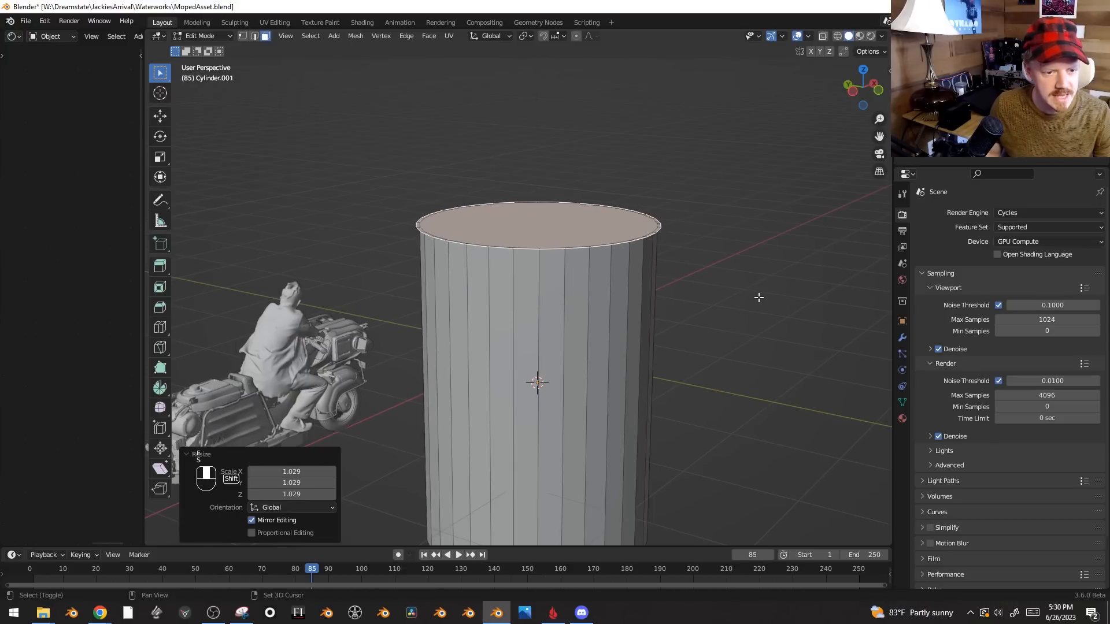
{"action": "key", "text": "e"}
{"action": "left_click", "coordinate": [762, 270]}
- Inset the barrel's top face slightly and extrude it about 0.018 m downward to recess the lid
{"action": "key", "text": "i"}
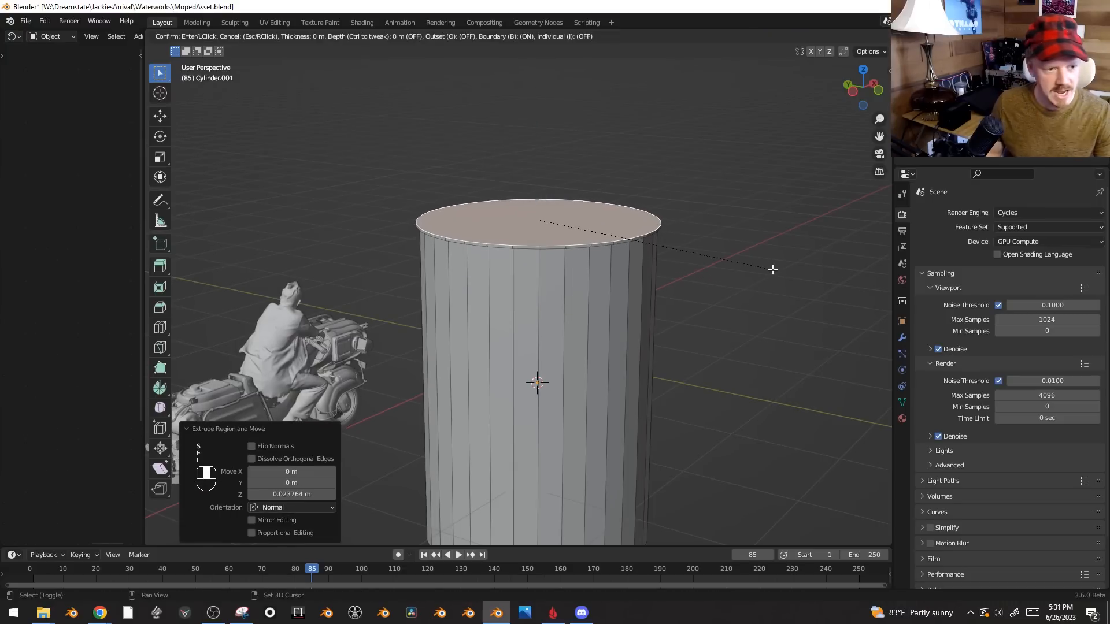
{"action": "left_click", "coordinate": [737, 270]}
{"action": "key", "text": "e"}
{"action": "left_click", "coordinate": [740, 286]}
{"action": "key", "text": "KP_2"}
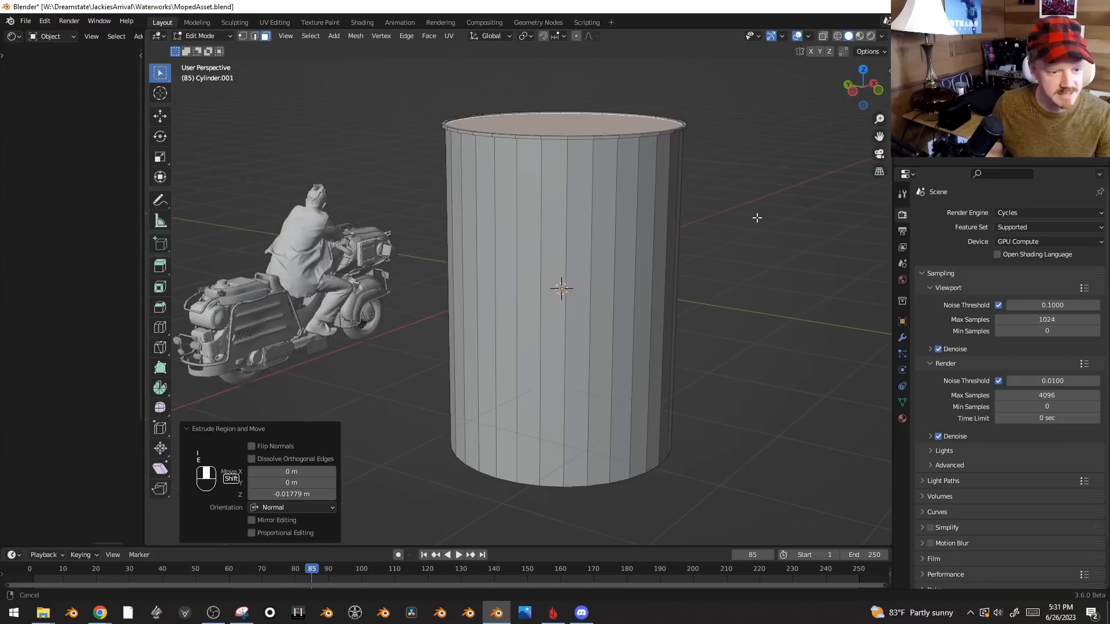
- Undo the last two changes and add two evenly spaced loop cuts around the barrel's side
{"action": "key", "text": "ctrl+z"}
{"action": "key", "text": "ctrl+z"}
{"action": "key", "text": "ctrl+r"}
{"action": "scroll", "coordinate": [684, 309], "scroll_direction": "up", "scroll_amount": 1}
{"action": "left_click", "coordinate": [684, 309]}
{"action": "right_click", "coordinate": [788, 310]}
- Bevel the barrel's two horizontal loops about 0.092 m wide with 2 segments
{"action": "key", "text": "ctrl+b"}
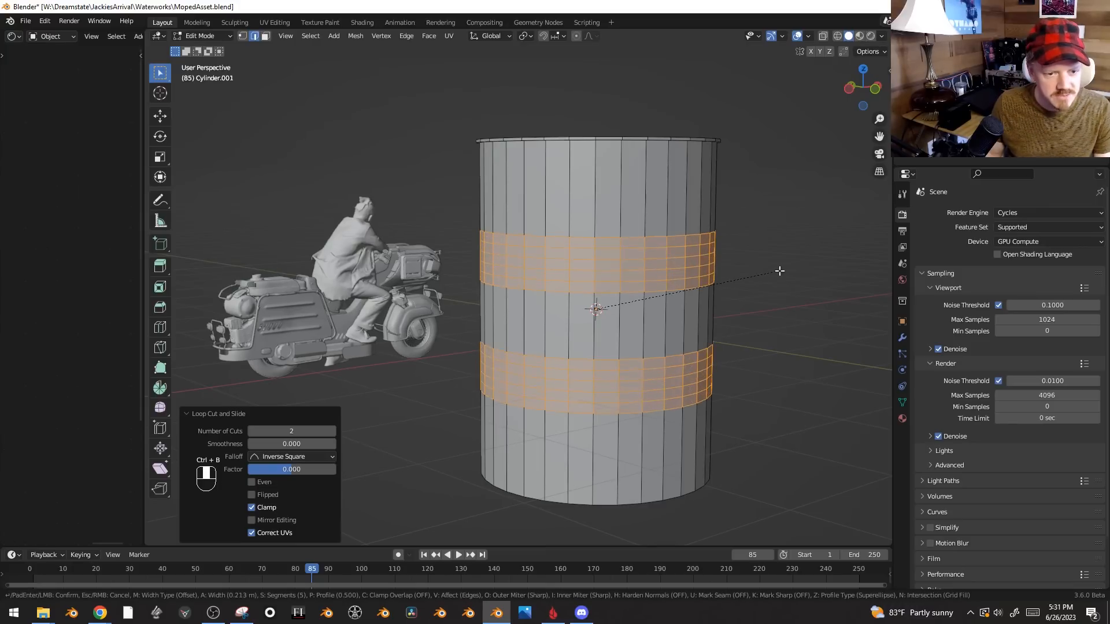
{"action": "left_click", "coordinate": [759, 271], "text": "shift"}
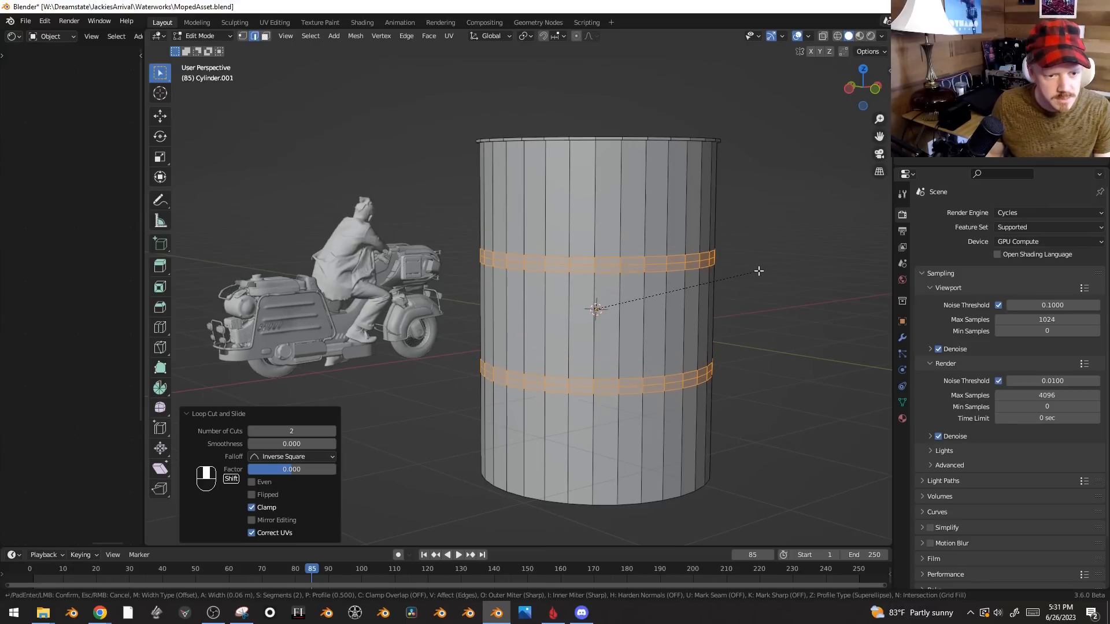
{"action": "key", "text": "ctrl+z"}
{"action": "key", "text": "ctrl+b"}
{"action": "left_click", "coordinate": [773, 270]}
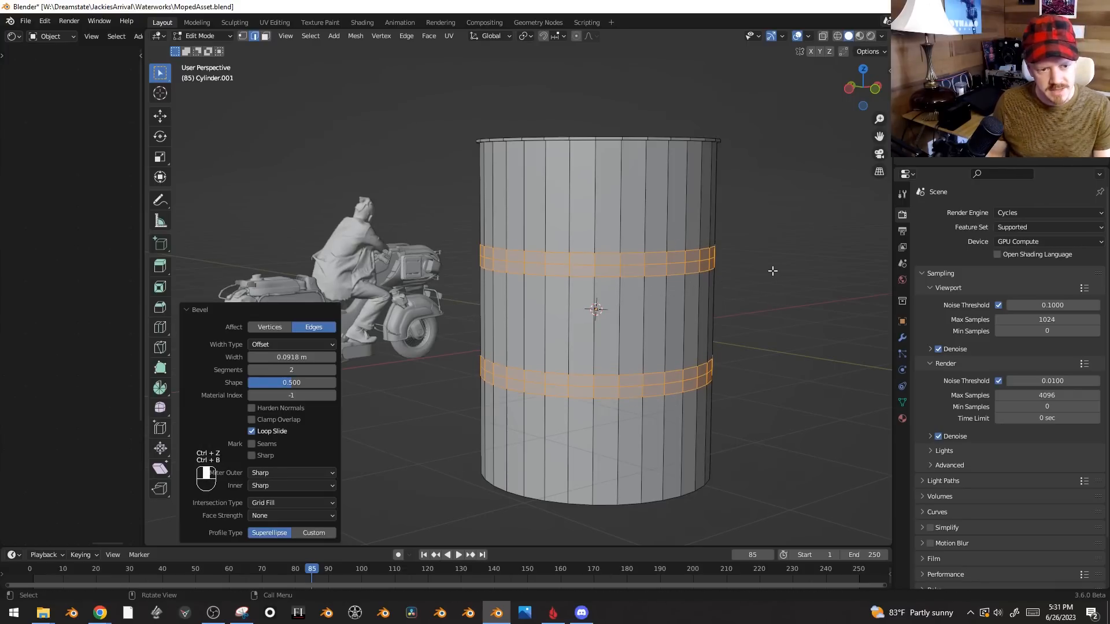
- Reduce the selection to the bands' center loops and push them about 0.046 m outward along their normals
{"action": "key", "text": "ctrl+KP_Subtract"}
{"action": "key", "text": "alt+s"}
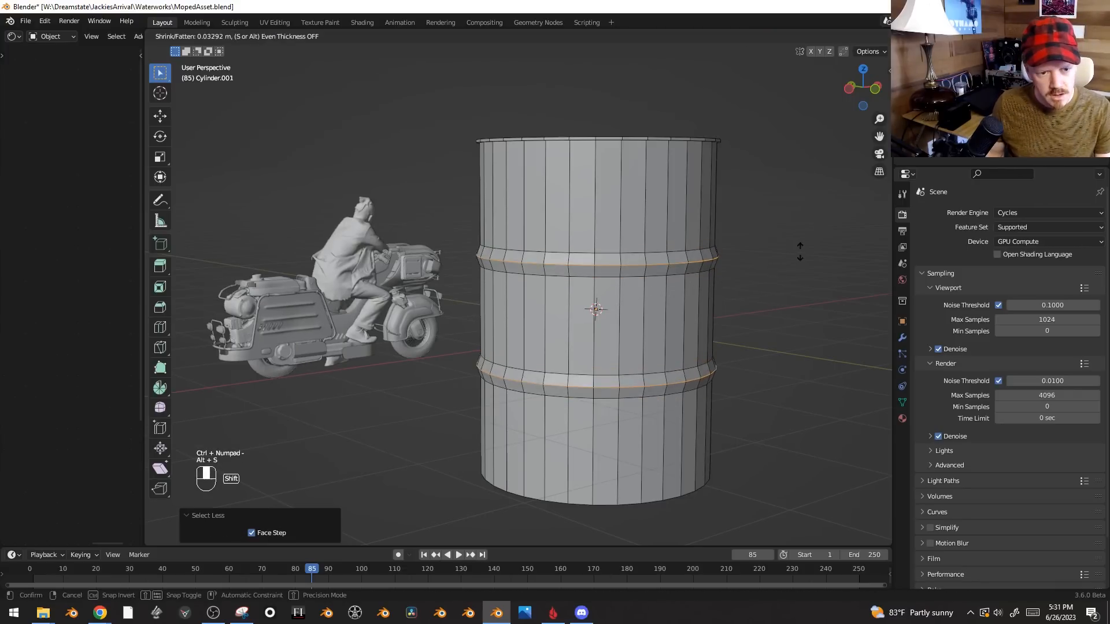
{"action": "left_click", "coordinate": [812, 244]}
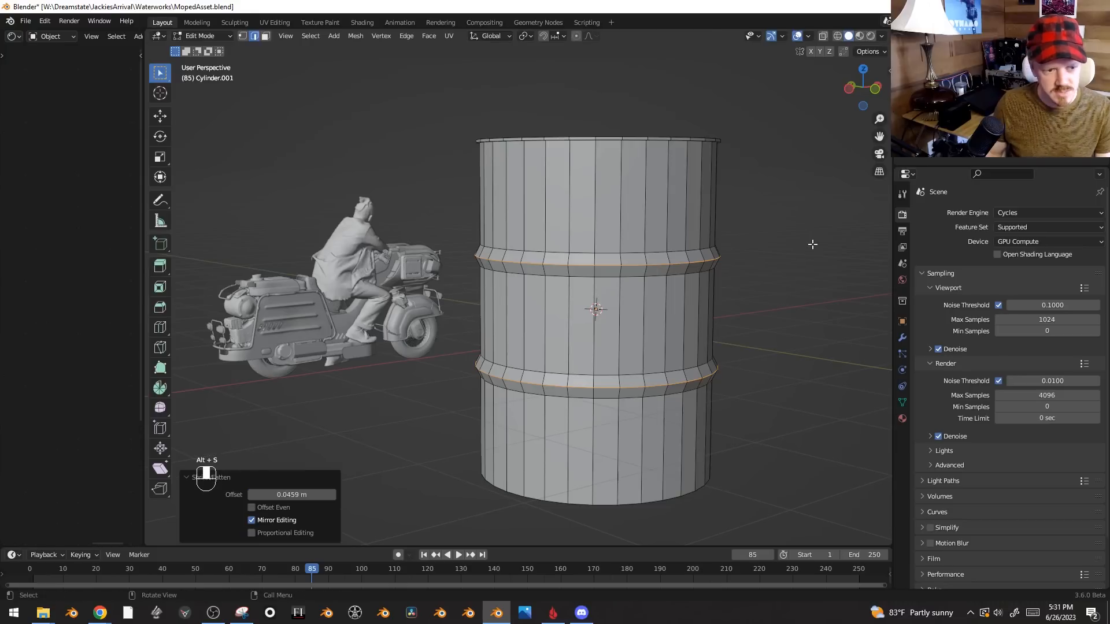
- Grow the selection to the full barrel ribs, soften their edges with a narrow 2-segment bevel, and leave mesh editing
{"action": "key", "text": "ctrl+KP_Add"}
{"action": "key", "text": "ctrl+b"}
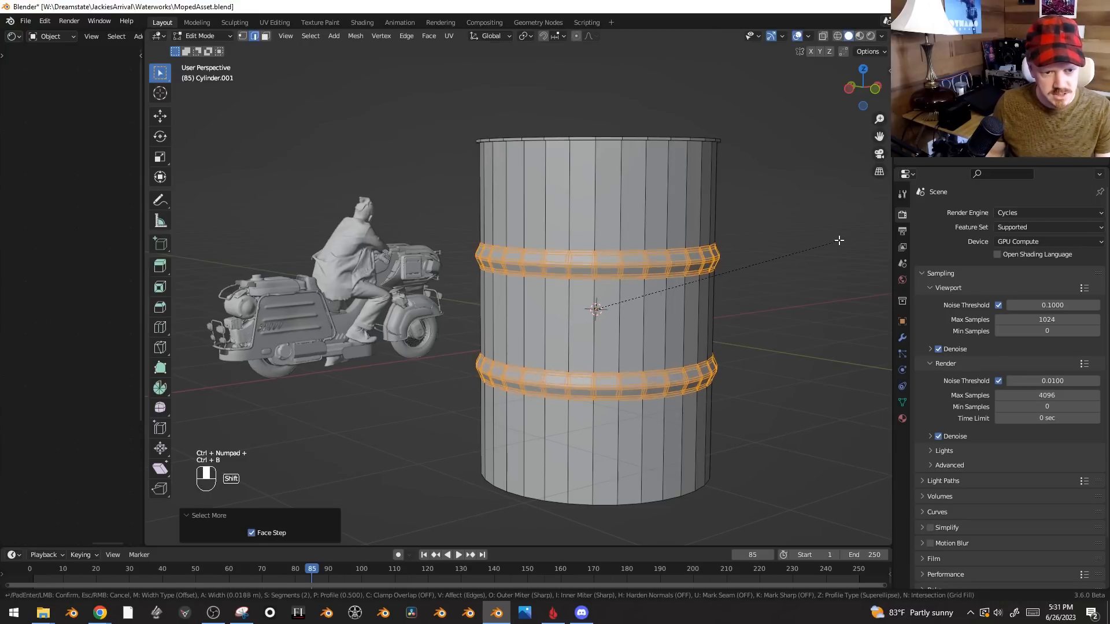
{"action": "left_click", "coordinate": [809, 243]}
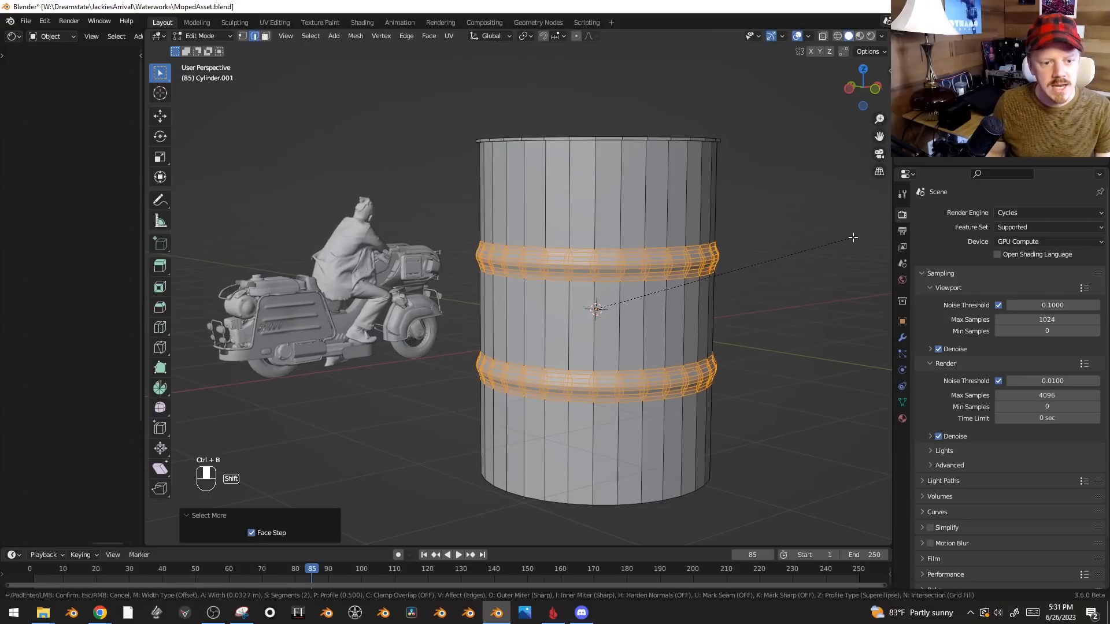
{"action": "key", "text": "alt+a"}
{"action": "key", "text": "Tab"}
- Select the finished barrel and shade it smooth
{"action": "left_click", "coordinate": [649, 284]}
{"action": "middle_click_drag", "start_coordinate": [662, 317], "coordinate": [567, 307]}
{"action": "right_click", "coordinate": [562, 230]}
{"action": "left_click", "coordinate": [561, 217]}
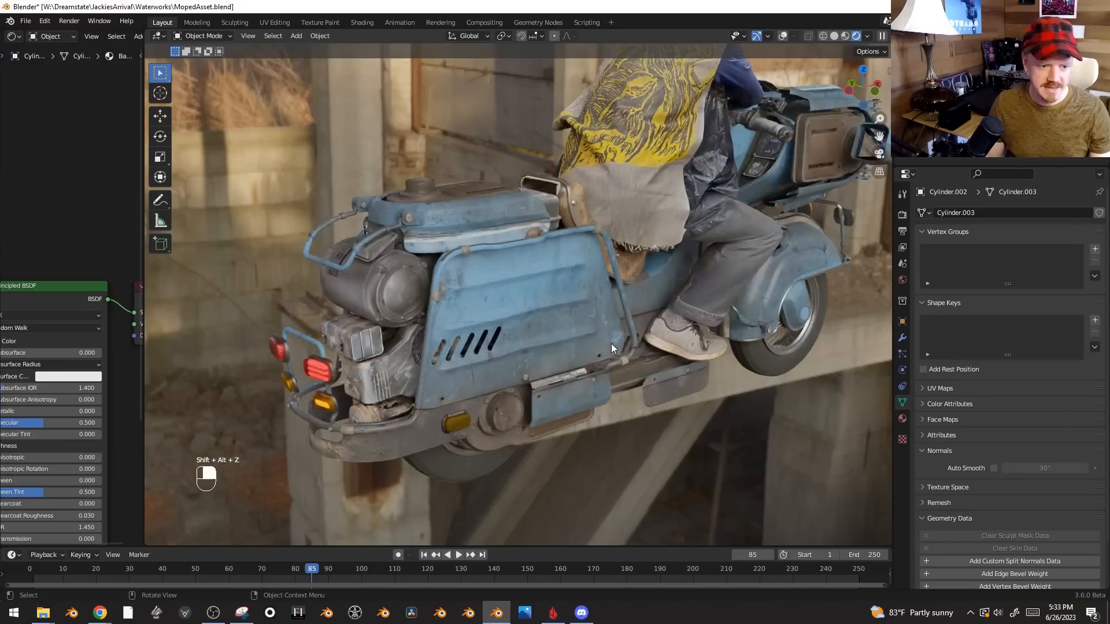
- Show the viewport overlays, open the side panel's Basic Body material, and expand its base color image texture settings
{"action": "middle_click_drag", "start_coordinate": [612, 344], "coordinate": [623, 295]}
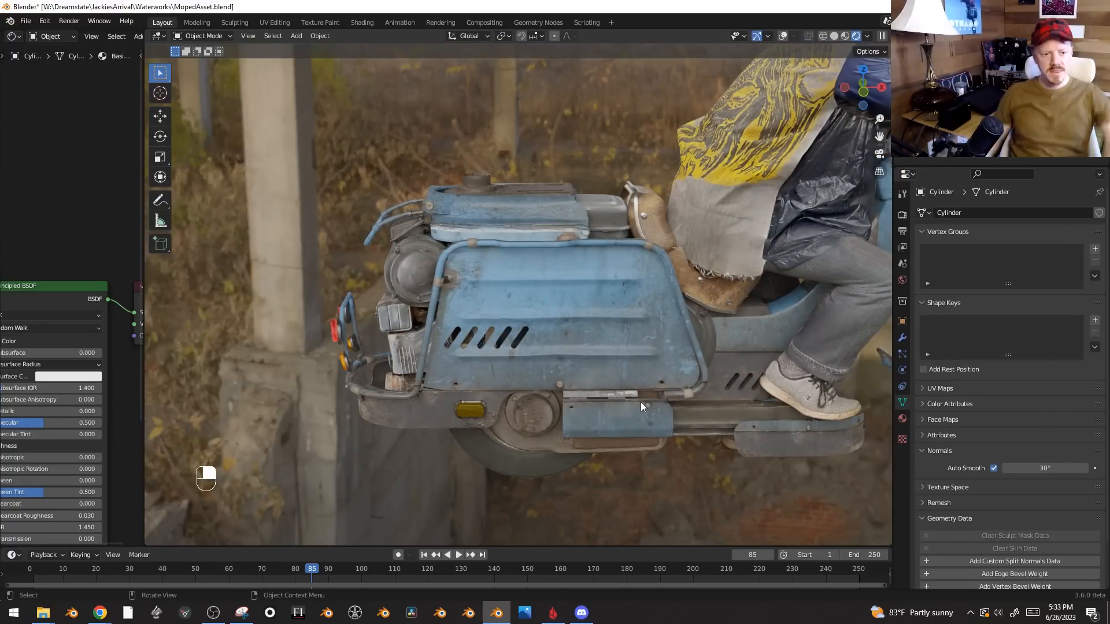
{"action": "key", "text": "shift+alt+z"}
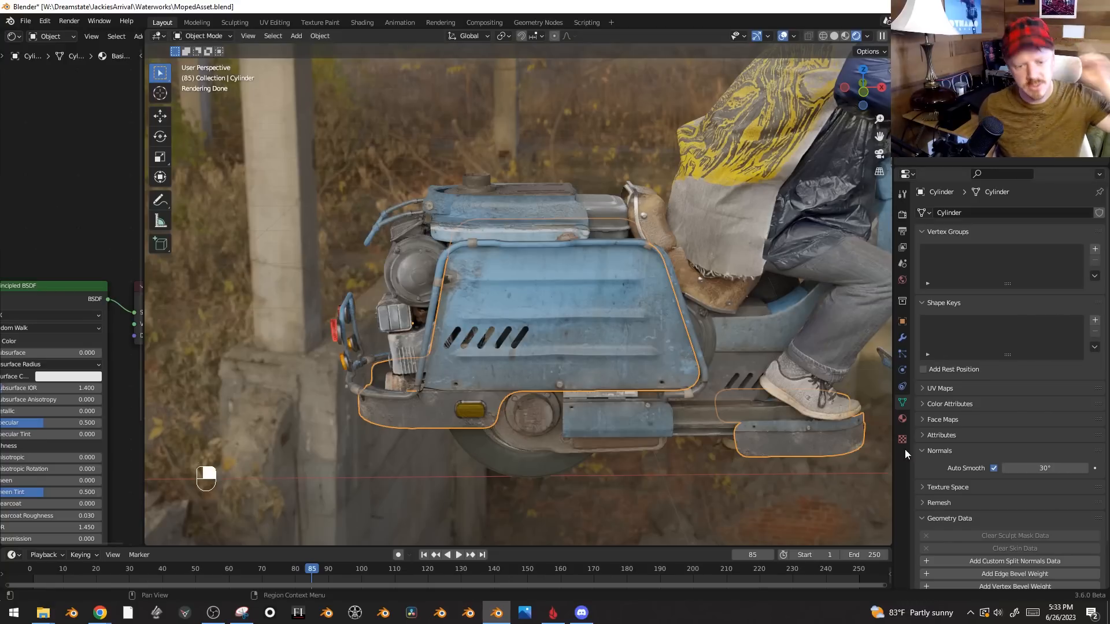
{"action": "left_click", "coordinate": [902, 418]}
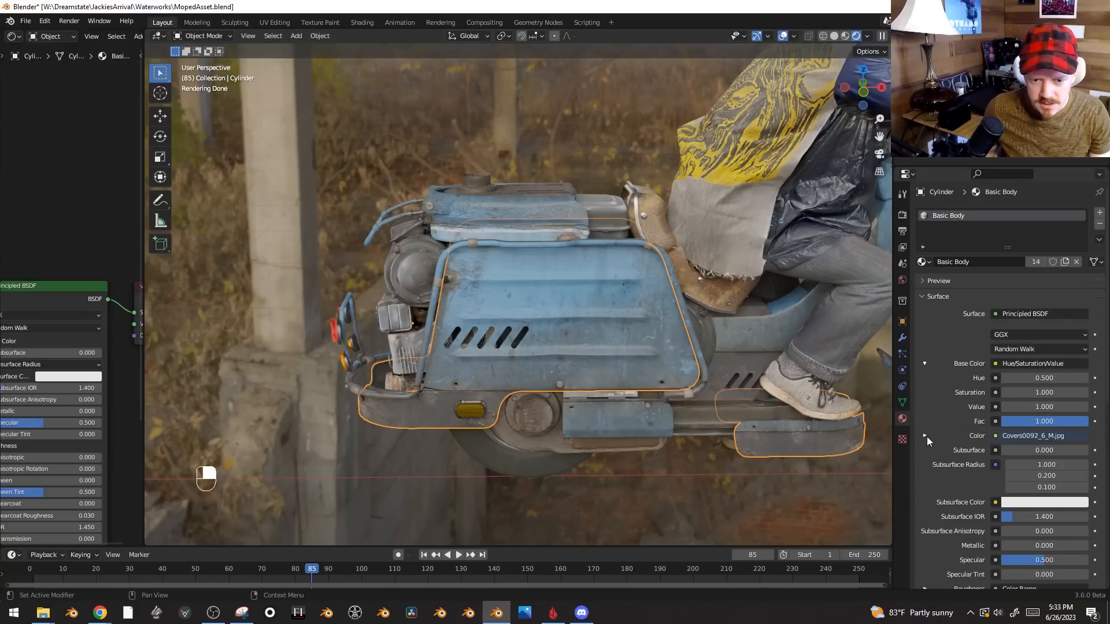
{"action": "left_click", "coordinate": [925, 436]}
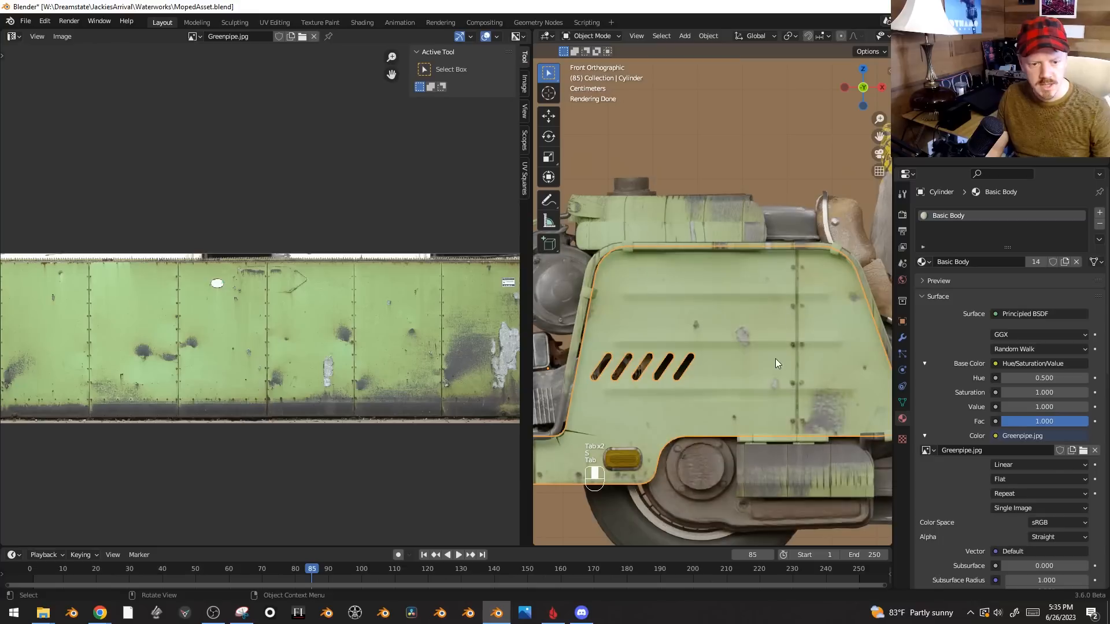
- Scale up all of the side panel's UVs and reposition them over the Greenpipe.jpg texture
{"action": "key", "text": "a"}
{"action": "key", "text": "s"}
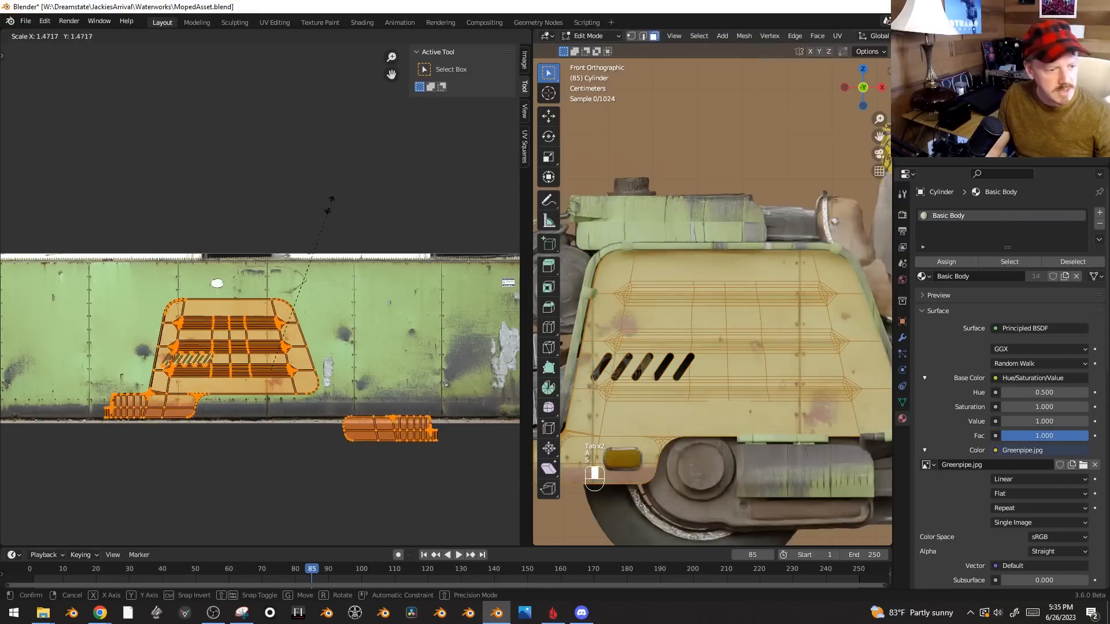
{"action": "left_click", "coordinate": [340, 133]}
{"action": "key", "text": "g"}
{"action": "left_click", "coordinate": [313, 157]}
{"action": "key", "text": "Tab"}
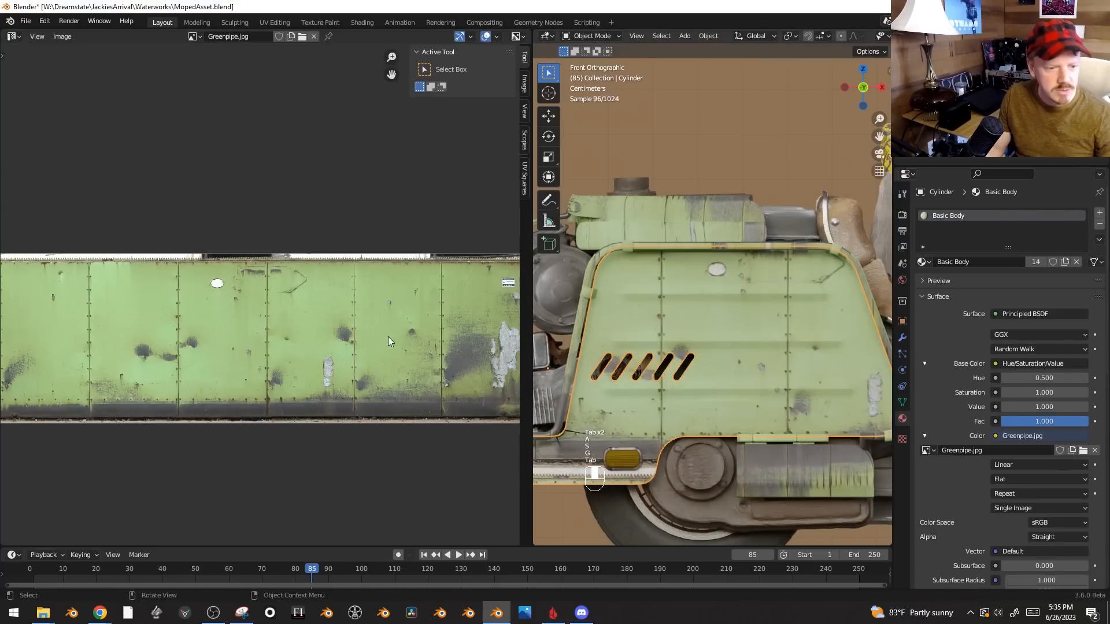
- Rotate the side panel's UVs about 90 degrees, reposition them on the Greenpipe.jpg texture, and enlarge them slightly
{"action": "scroll", "coordinate": [283, 328], "scroll_direction": "up", "scroll_amount": 2}
{"action": "middle_click_drag", "start_coordinate": [367, 360], "coordinate": [220, 353]}
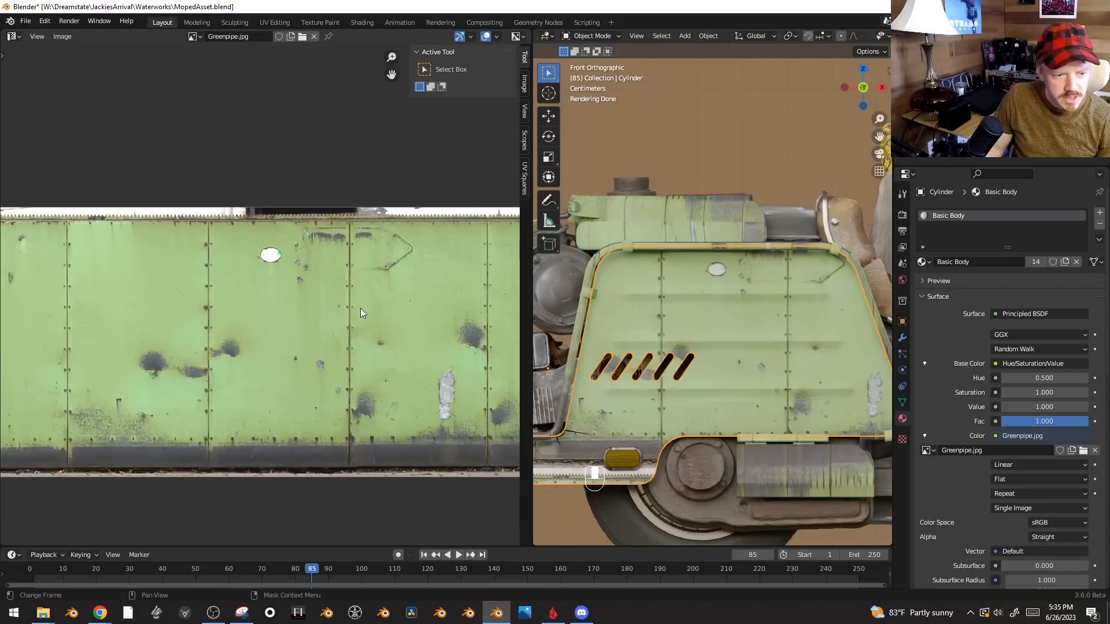
{"action": "key", "text": "Tab"}
{"action": "key", "text": "r"}
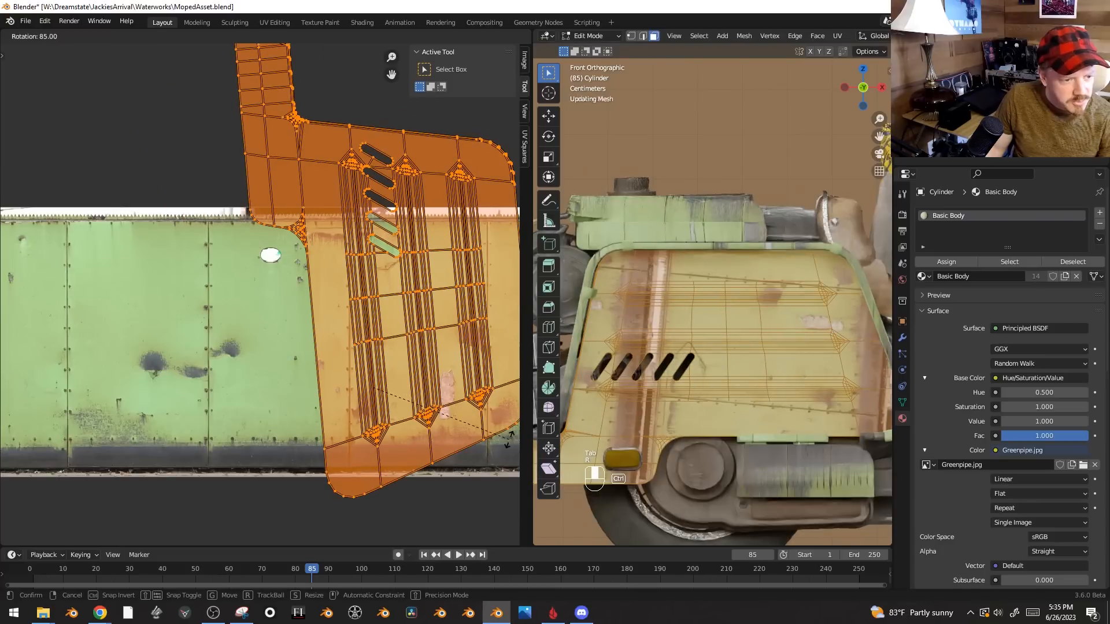
{"action": "left_click", "coordinate": [509, 455]}
{"action": "key", "text": "g"}
{"action": "left_click", "coordinate": [355, 481]}
{"action": "key", "text": "s"}
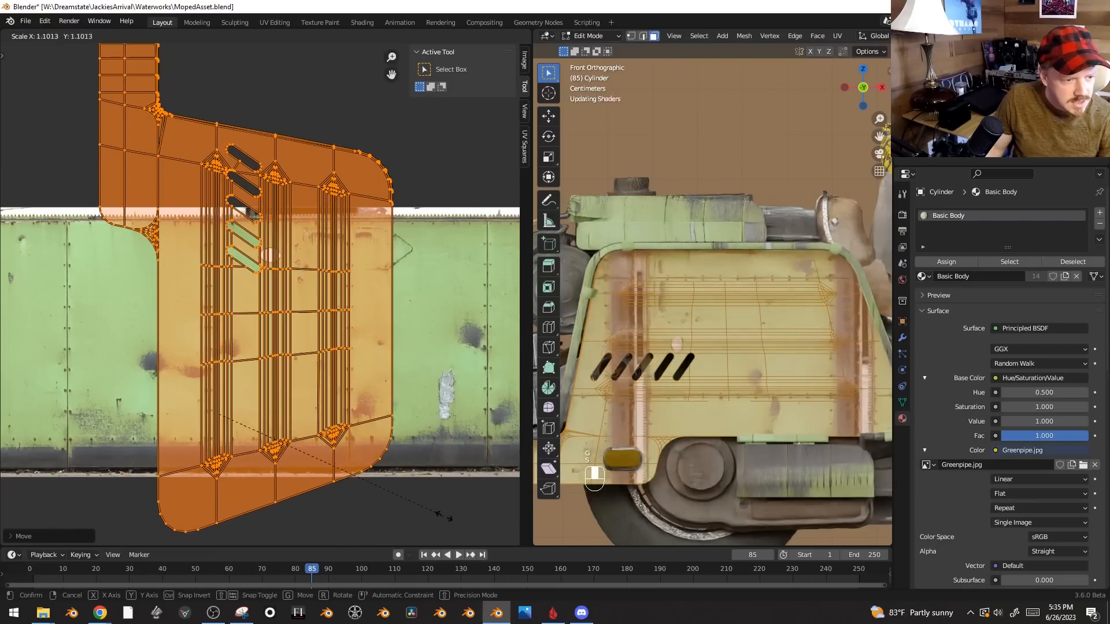
{"action": "left_click", "coordinate": [456, 523]}
{"action": "key", "text": "Tab"}
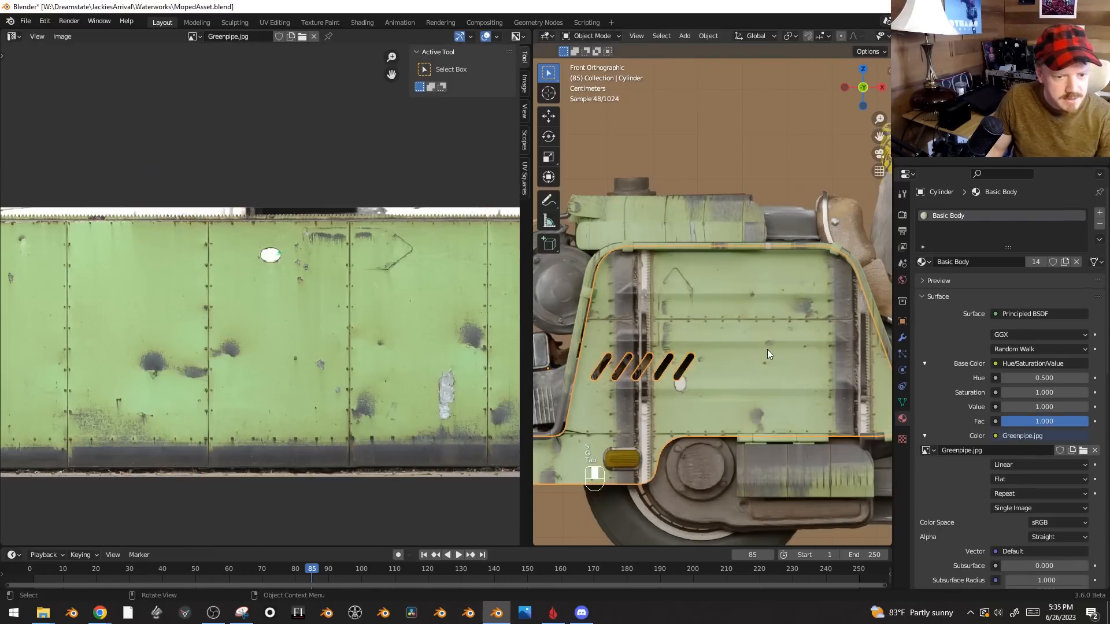
- Return to mesh editing on the side panel, undo a long run of recent edits, and redo the last undone one
{"action": "middle_click_drag", "start_coordinate": [768, 349], "coordinate": [690, 323]}
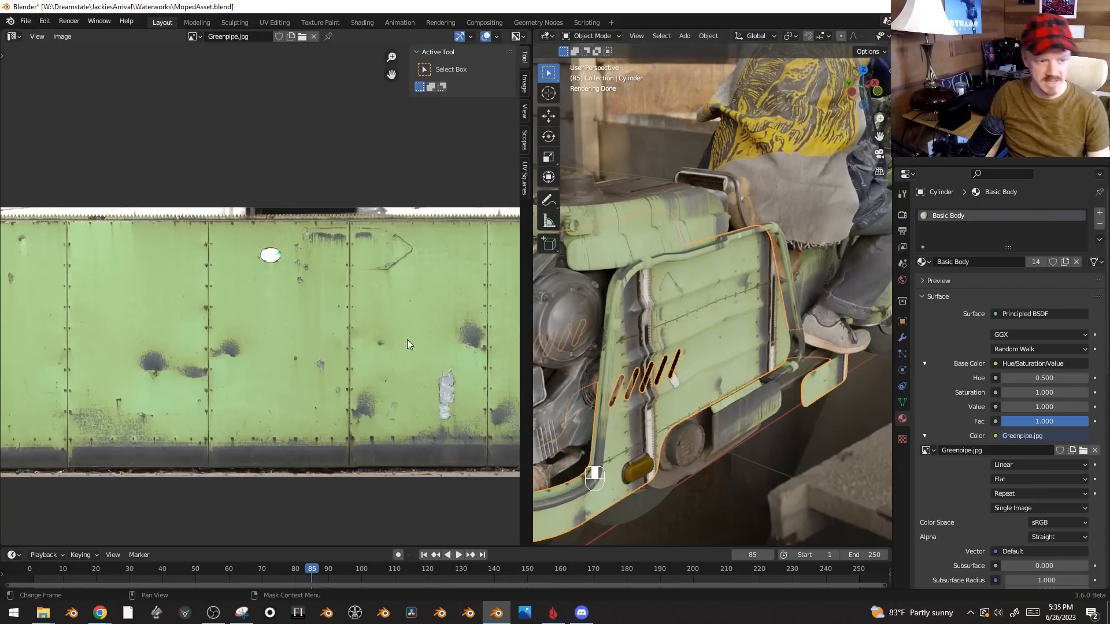
{"action": "scroll", "coordinate": [384, 338], "scroll_direction": "up", "scroll_amount": 2}
{"action": "middle_click_drag", "start_coordinate": [713, 342], "coordinate": [630, 307]}
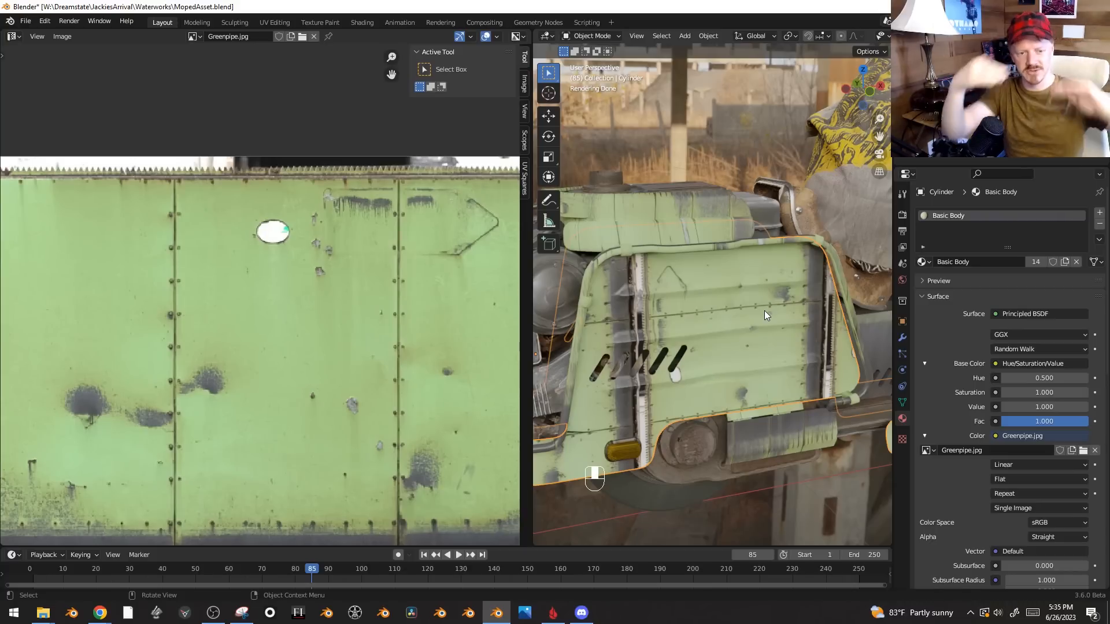
{"action": "key", "text": "Tab"}
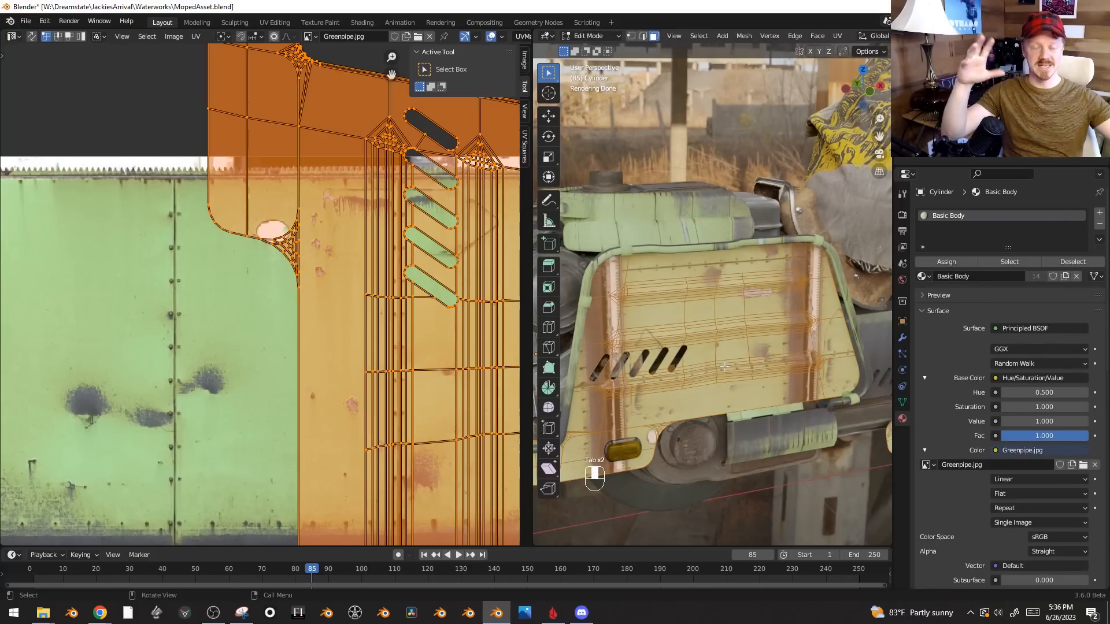
{"action": "key", "text": "ctrl+z"}
{"action": "key", "text": "ctrl+z"}
{"action": "key", "text": "ctrl+z"}
{"action": "key", "text": "ctrl+z"}
{"action": "key", "text": "ctrl+z"}
{"action": "key", "text": "ctrl+z"}
{"action": "key", "text": "ctrl+z"}
{"action": "key", "text": "ctrl+z"}
{"action": "key", "text": "ctrl+z"}
{"action": "key", "text": "ctrl+z"}
{"action": "key", "text": "ctrl+z"}
{"action": "key", "text": "ctrl+z"}
{"action": "key", "text": "ctrl+z"}
{"action": "key", "text": "ctrl+z"}
{"action": "key", "text": "ctrl+z"}
{"action": "key", "text": "ctrl+z"}
{"action": "key", "text": "ctrl+z"}
{"action": "key", "text": "ctrl+z"}
{"action": "key", "text": "ctrl+z"}
{"action": "key", "text": "ctrl+shift+z"}
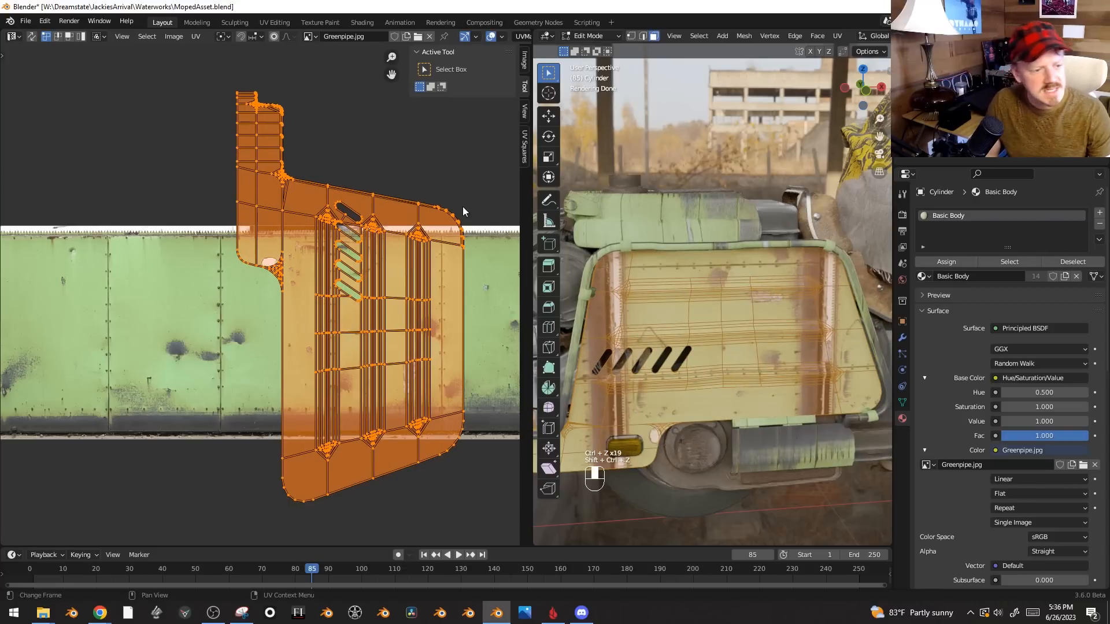
- Shrink the side panel's rotated UVs and move them onto the green area of the texture
{"action": "key", "text": "s"}
{"action": "left_click", "coordinate": [437, 160]}
{"action": "key", "text": "g"}
{"action": "left_click", "coordinate": [343, 136]}
{"action": "scroll", "coordinate": [364, 151], "scroll_direction": "up", "scroll_amount": 1}
{"action": "key", "text": "s"}
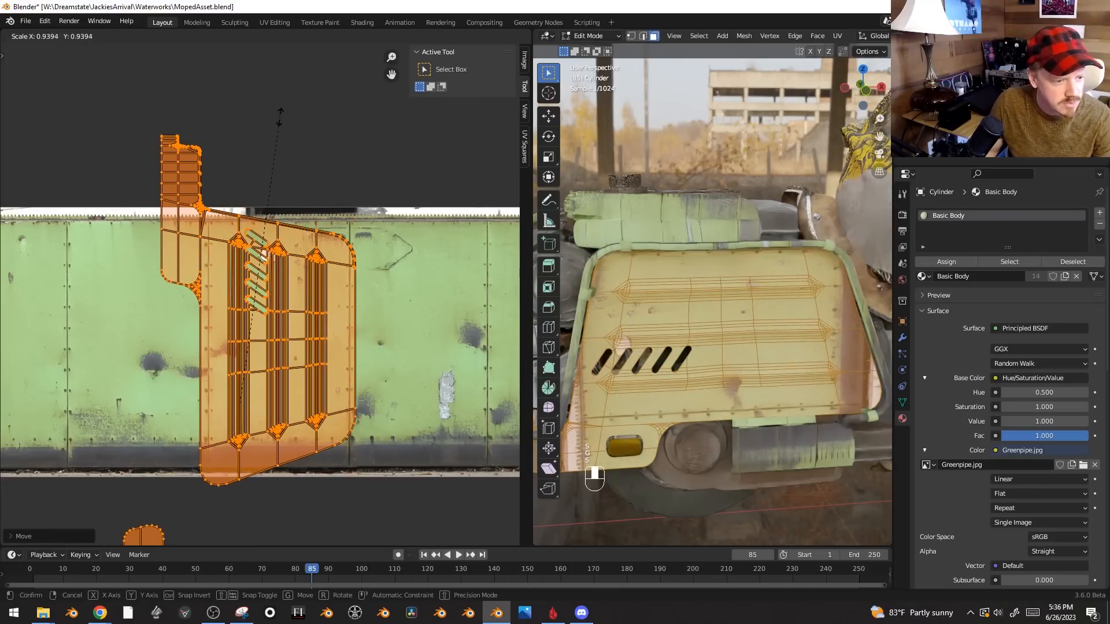
{"action": "left_click", "coordinate": [405, 207]}
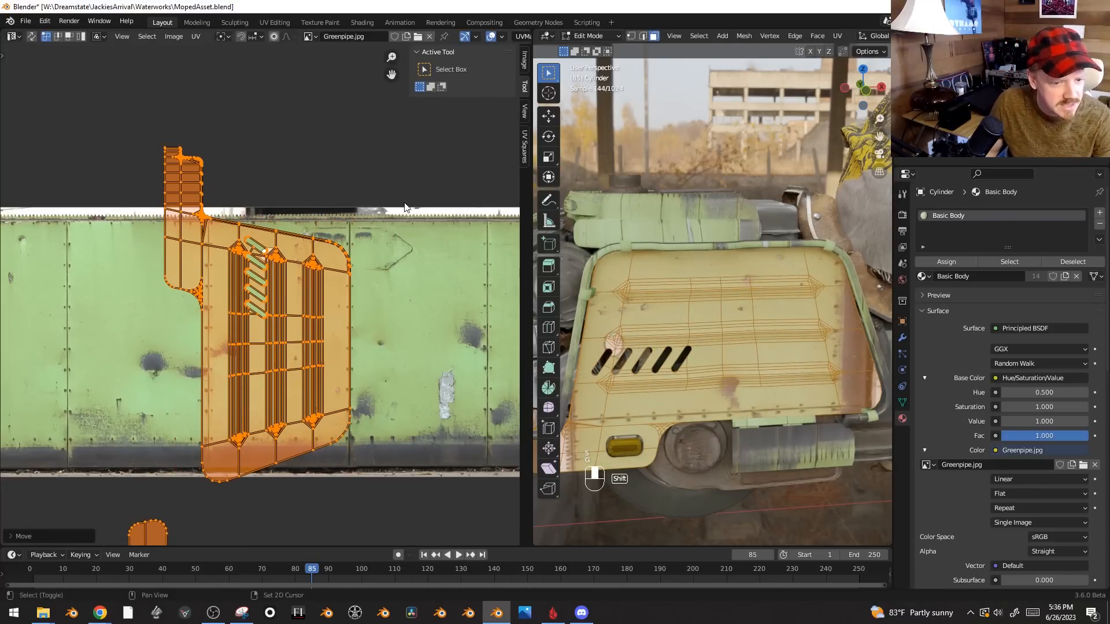
- Nudge the side panel's UVs upward on the Greenpipe.jpg texture and rotate them by -90 degrees
{"action": "key", "text": "Tab"}
{"action": "key", "text": "Tab"}
{"action": "key", "text": "g"}
{"action": "left_click", "coordinate": [301, 286]}
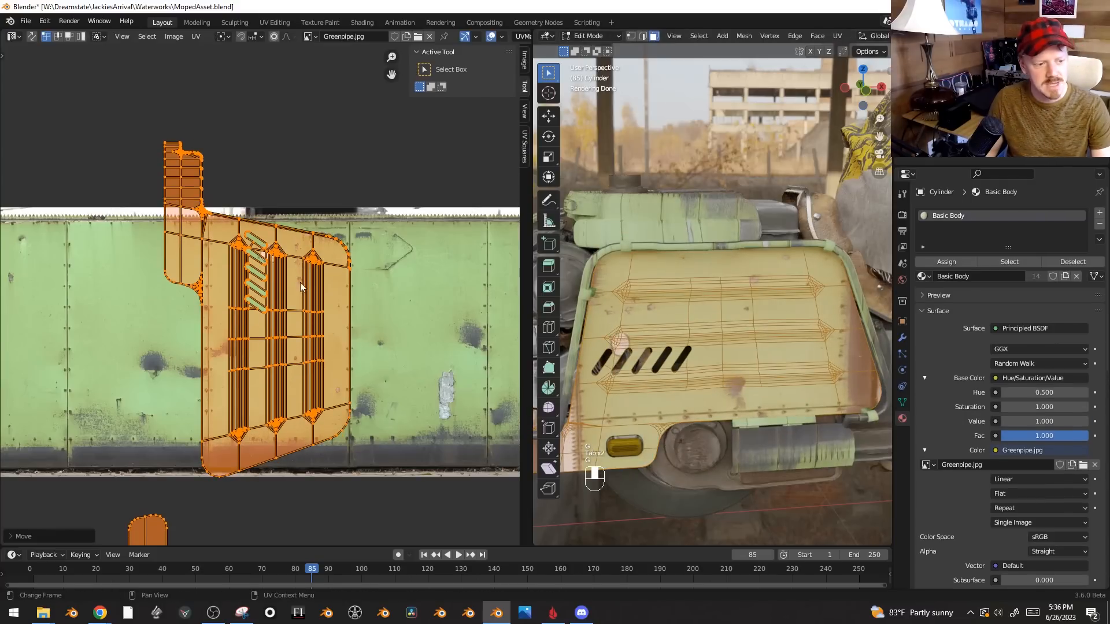
{"action": "key", "text": "r"}
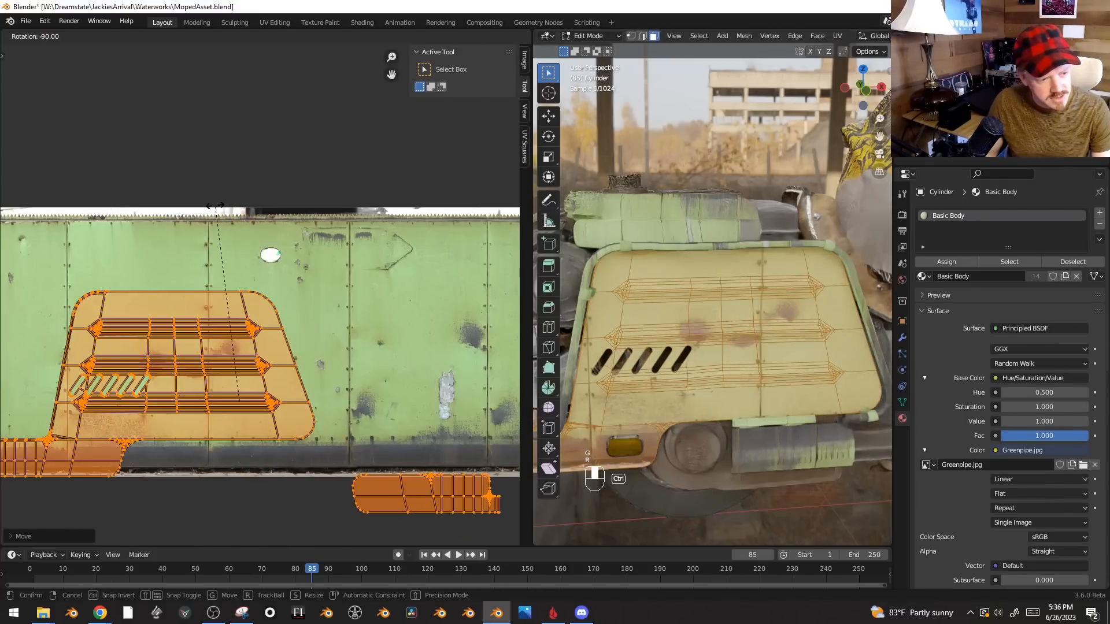
{"action": "left_click", "coordinate": [261, 299]}
- Circle-select only the UV faces at the slanted right end of the side panel and enable proportional editing
{"action": "scroll", "coordinate": [261, 299], "scroll_direction": "down", "scroll_amount": 1}
{"action": "key", "text": "alt+a"}
{"action": "key", "text": "c"}
{"action": "left_click_drag", "start_coordinate": [260, 300], "coordinate": [290, 384]}
{"action": "right_click", "coordinate": [291, 384]}
{"action": "scroll", "coordinate": [291, 384], "scroll_direction": "up", "scroll_amount": 3}
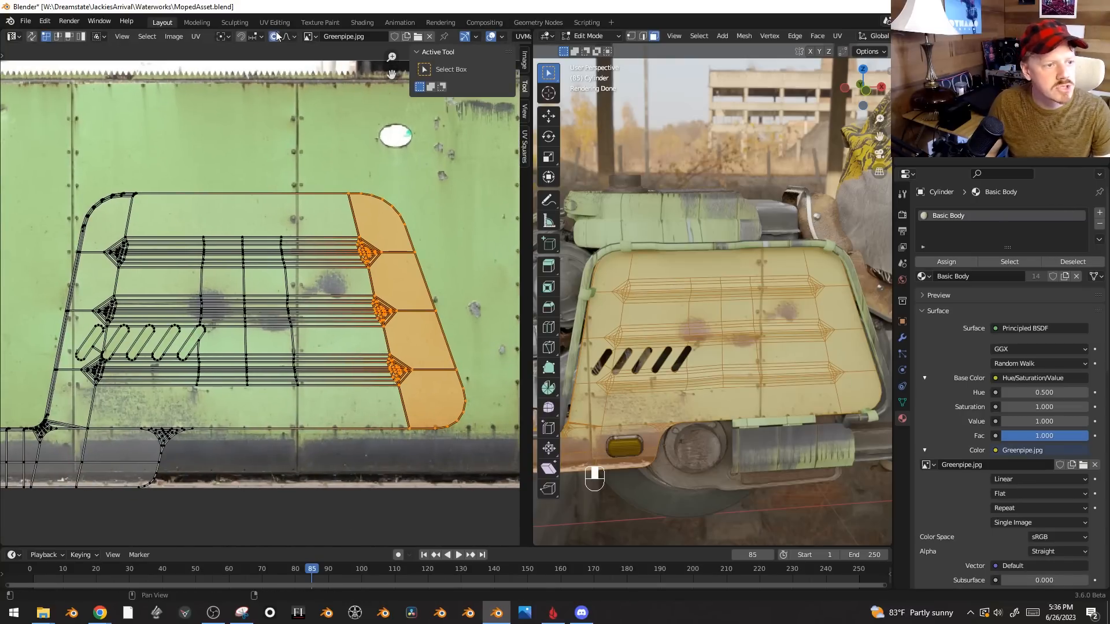
{"action": "scroll", "coordinate": [323, 243], "scroll_direction": "down", "scroll_amount": 2}
{"action": "key", "text": "g"}
{"action": "scroll", "coordinate": [383, 252], "scroll_direction": "up", "scroll_amount": 5}
{"action": "scroll", "coordinate": [383, 252], "scroll_direction": "down", "scroll_amount": 15}
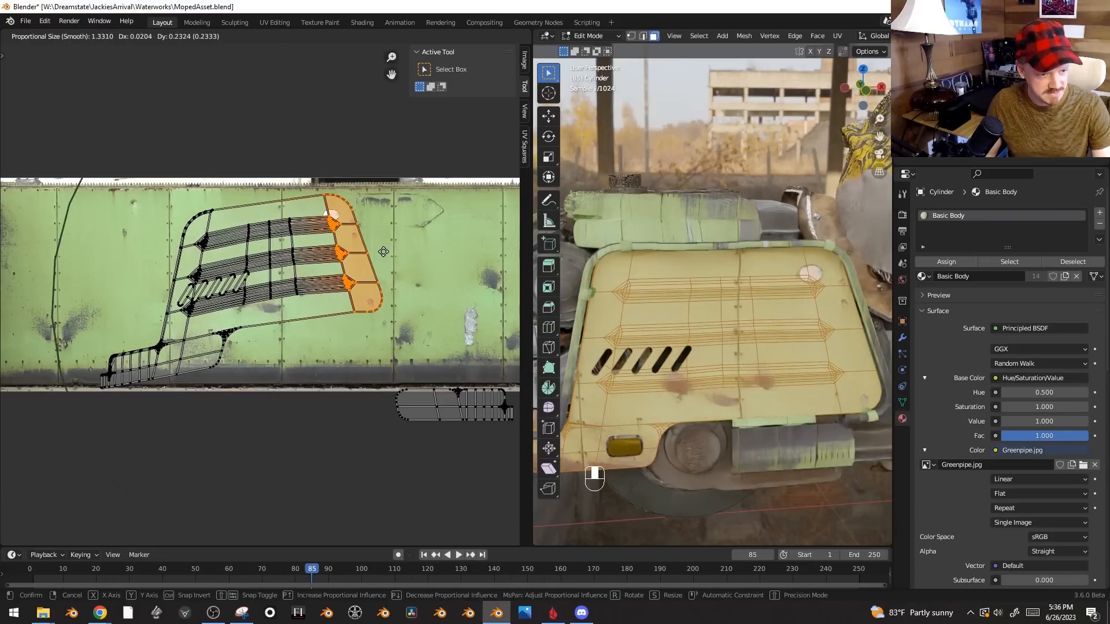
{"action": "right_click", "coordinate": [387, 255]}
{"action": "scroll", "coordinate": [432, 223], "scroll_direction": "up", "scroll_amount": 1}
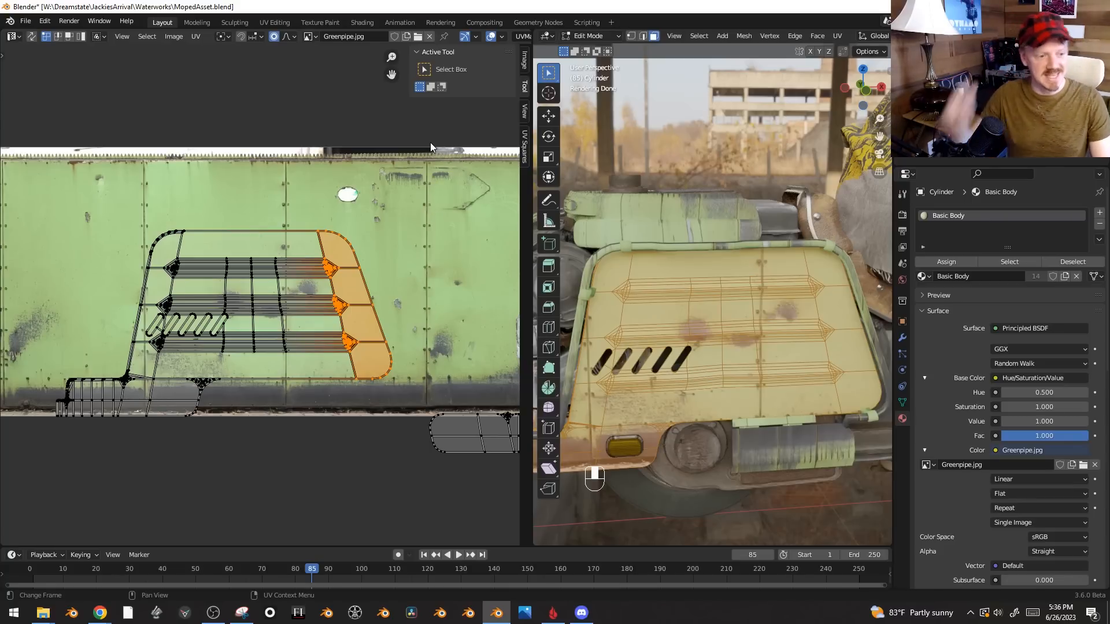
- Shear the selected right-end UVs by about -0.39 with smooth proportional falloff to straighten the panel's slanted edge
{"action": "key", "text": "shift+ctrl+alt+s"}
{"action": "scroll", "coordinate": [445, 154], "scroll_direction": "up", "scroll_amount": 4}
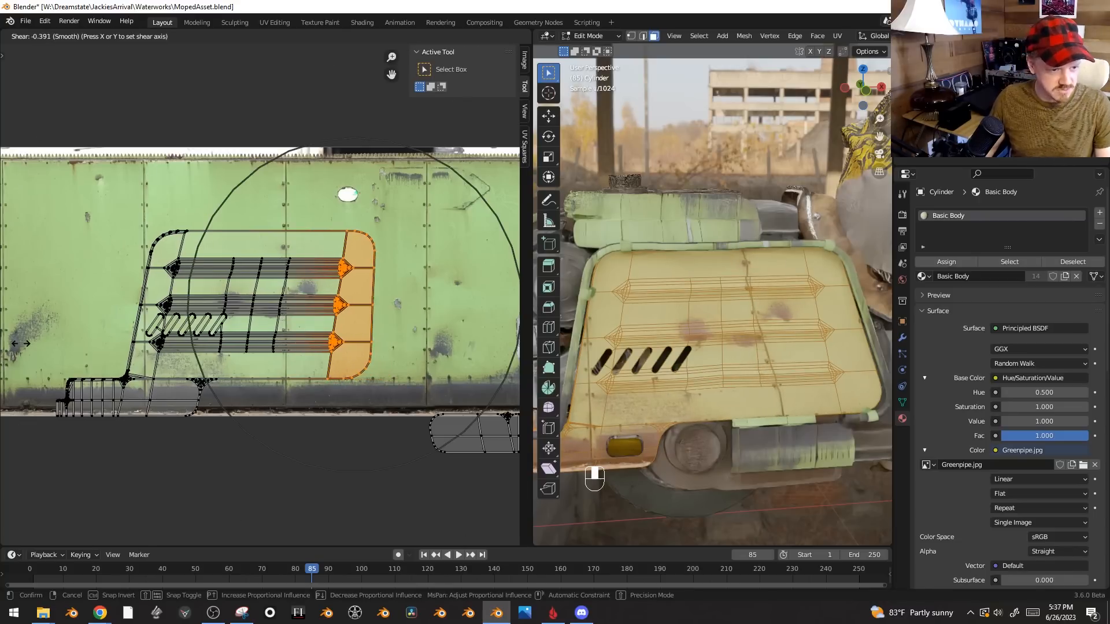
{"action": "key", "text": "Escape"}
- Circle-select the UV faces along the panel's left end and shear them with proportional falloff until that edge is nearly vertical
{"action": "key", "text": "alt+a"}
{"action": "key", "text": "b"}
{"action": "key", "text": "c"}
{"action": "mouse_move", "coordinate": [171, 240]}
{"action": "left_mouse_down"}
{"action": "mouse_move", "coordinate": [151, 306]}
{"action": "mouse_move", "coordinate": [112, 339]}
{"action": "mouse_move", "coordinate": [75, 399]}
{"action": "left_mouse_up"}
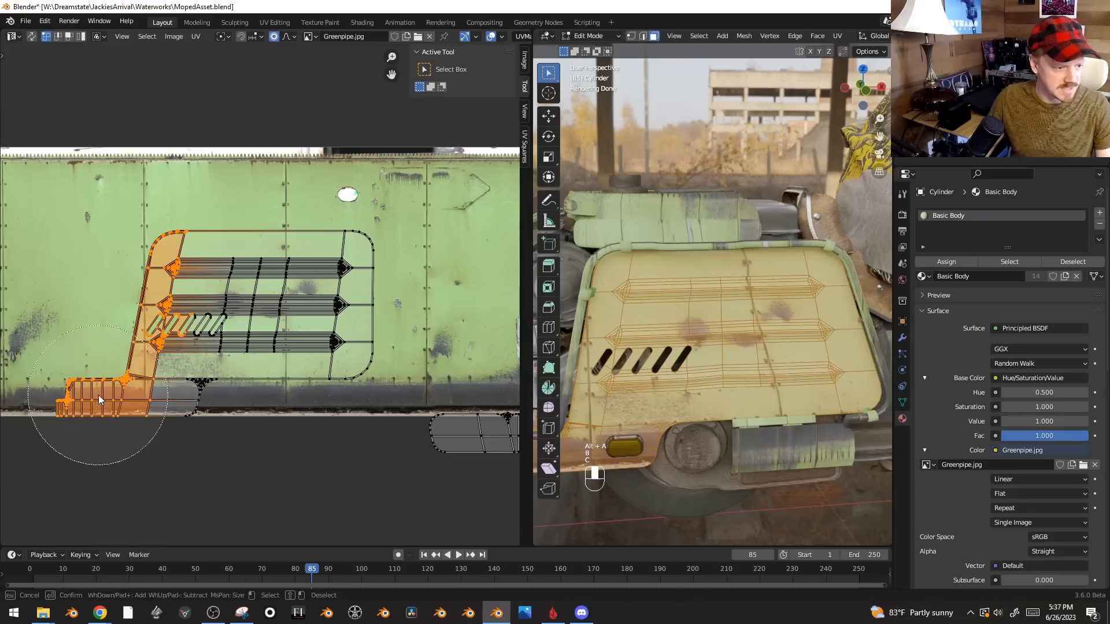
{"action": "key", "text": "shift+ctrl+alt+s"}
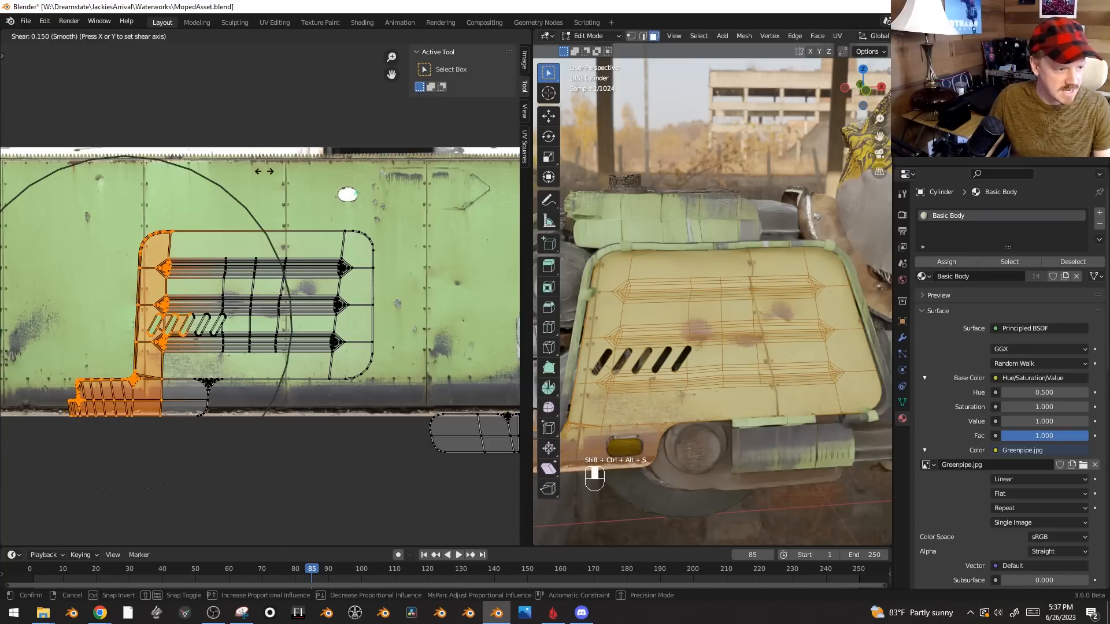
{"action": "left_click", "coordinate": [249, 216]}
- Select all of the side panel's UVs, enlarge them, and move them higher on the green texture area
{"action": "key", "text": "Tab"}
{"action": "key", "text": "a"}
{"action": "key", "text": "Tab"}
{"action": "key", "text": "a"}
{"action": "key", "text": "s"}
{"action": "left_click", "coordinate": [395, 293]}
{"action": "key", "text": "g"}
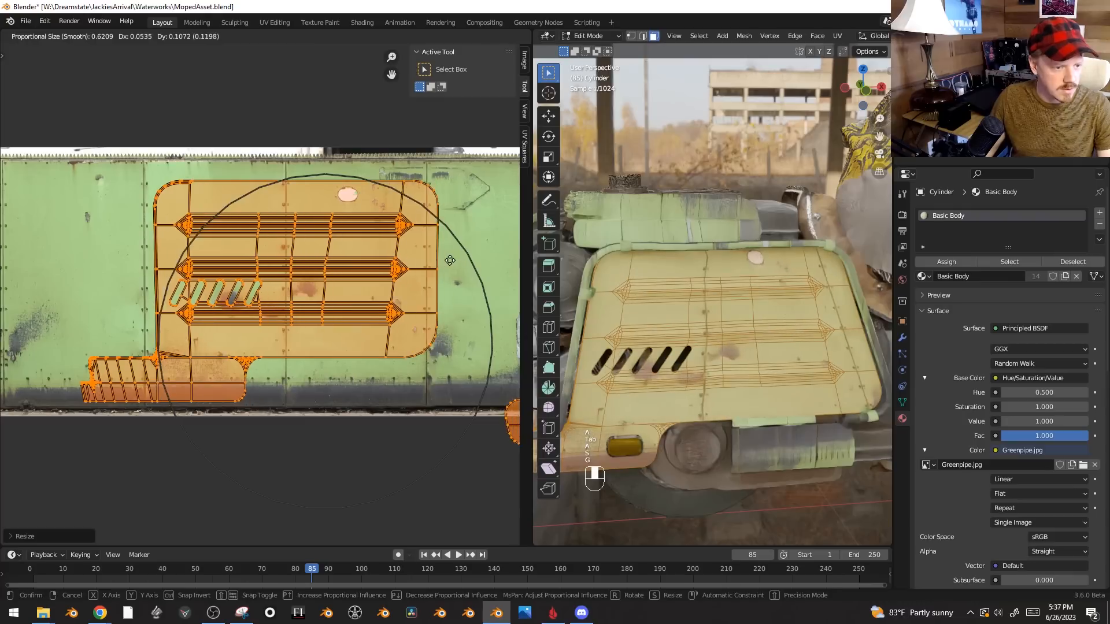
- Enlarge the panel's UVs further, reposition them across the green texture, and leave mesh editing
{"action": "key", "text": "s"}
{"action": "key", "text": "g"}
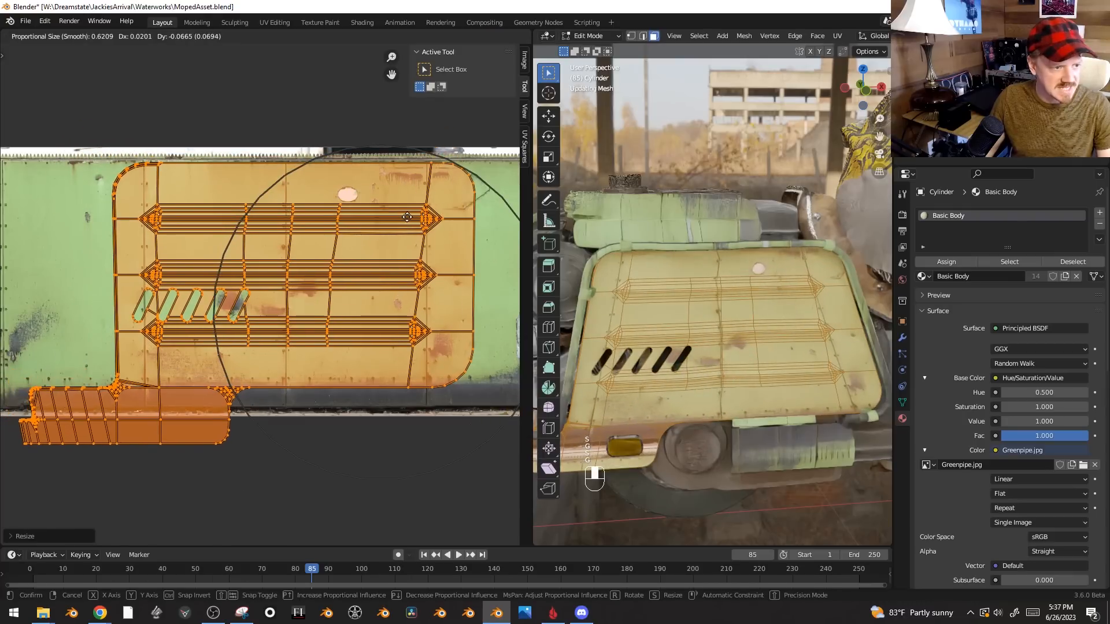
{"action": "left_click", "coordinate": [409, 219]}
{"action": "key", "text": "Tab"}
{"action": "key", "text": "Tab"}
{"action": "middle_click_drag", "start_coordinate": [740, 314], "coordinate": [781, 325]}
{"action": "key", "text": "Tab"}
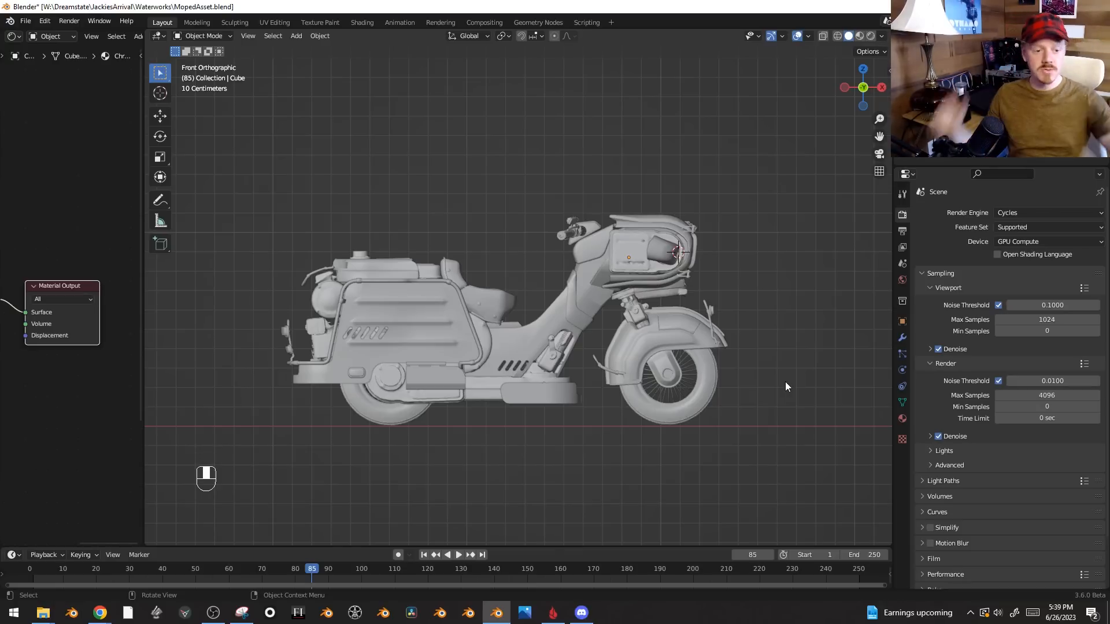
- Box-select the moped's front body parts without the wheel and select all of their geometry in multi-object mesh editing
{"action": "left_click", "coordinate": [568, 314]}
{"action": "key", "text": "b"}
{"action": "left_click_drag", "start_coordinate": [540, 165], "coordinate": [748, 413]}
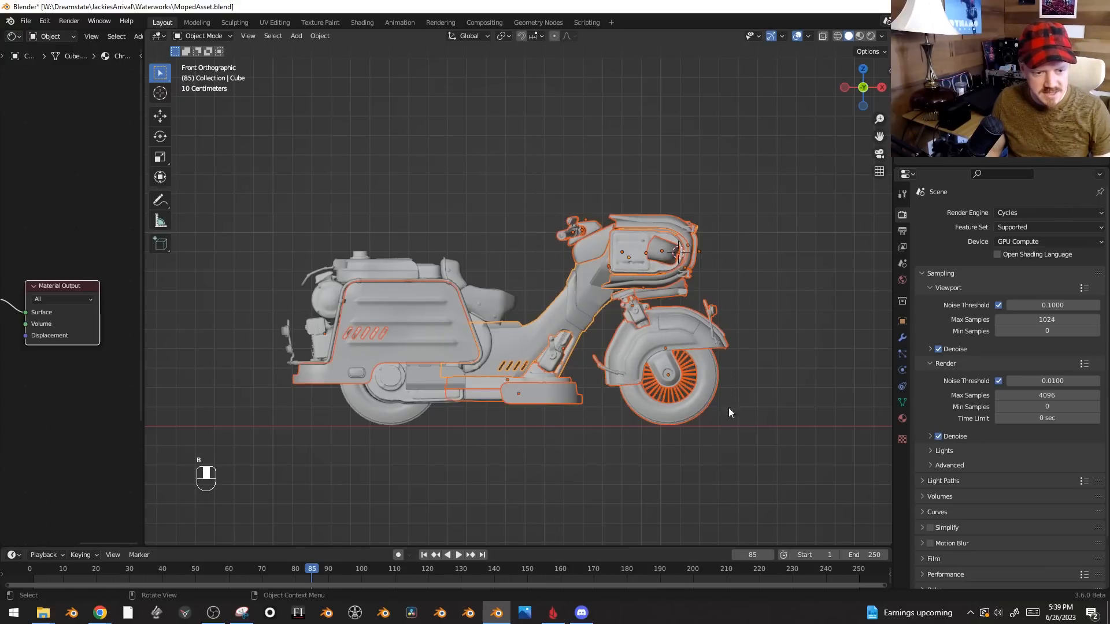
{"action": "key", "text": "b"}
{"action": "middle_click_drag", "start_coordinate": [679, 397], "coordinate": [730, 456]}
{"action": "scroll", "coordinate": [729, 457], "scroll_direction": "up", "scroll_amount": 1}
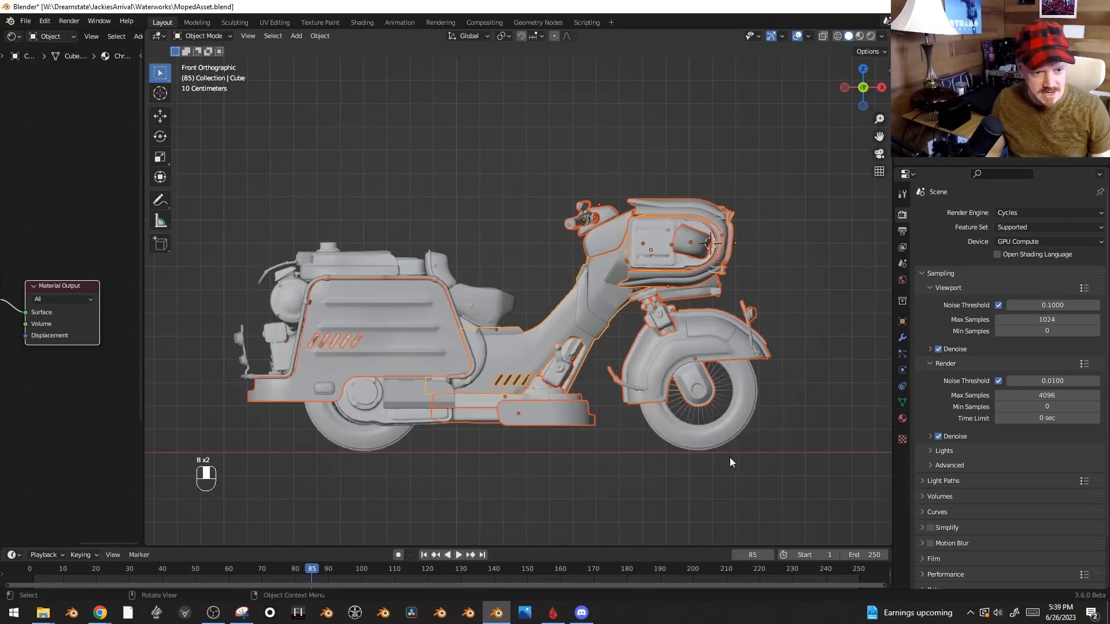
{"action": "key", "text": "Tab"}
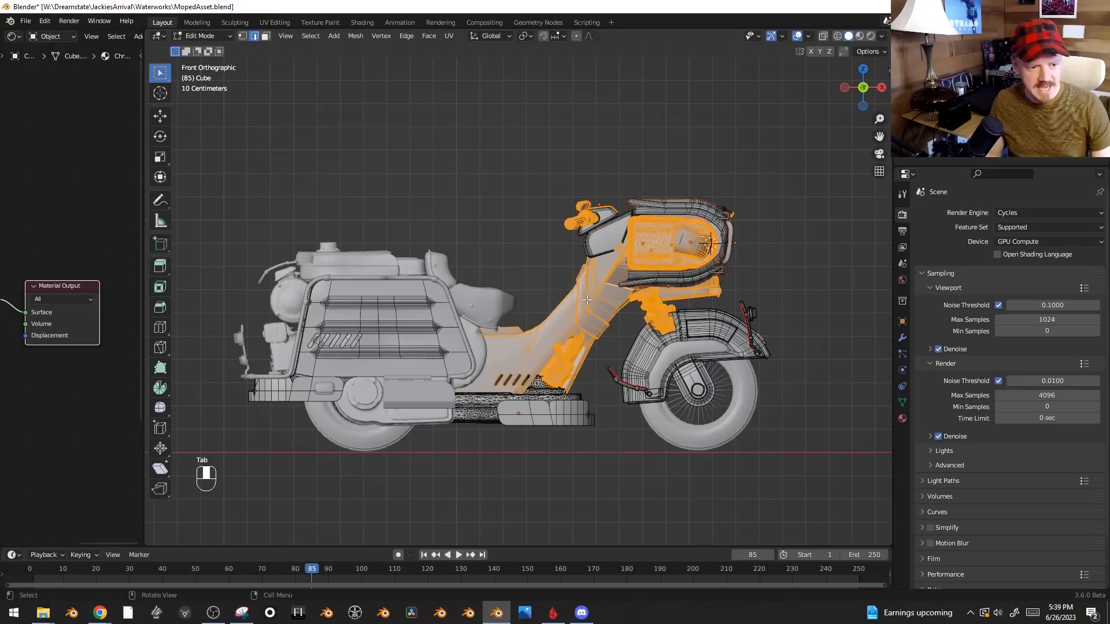
{"action": "key", "text": "a"}
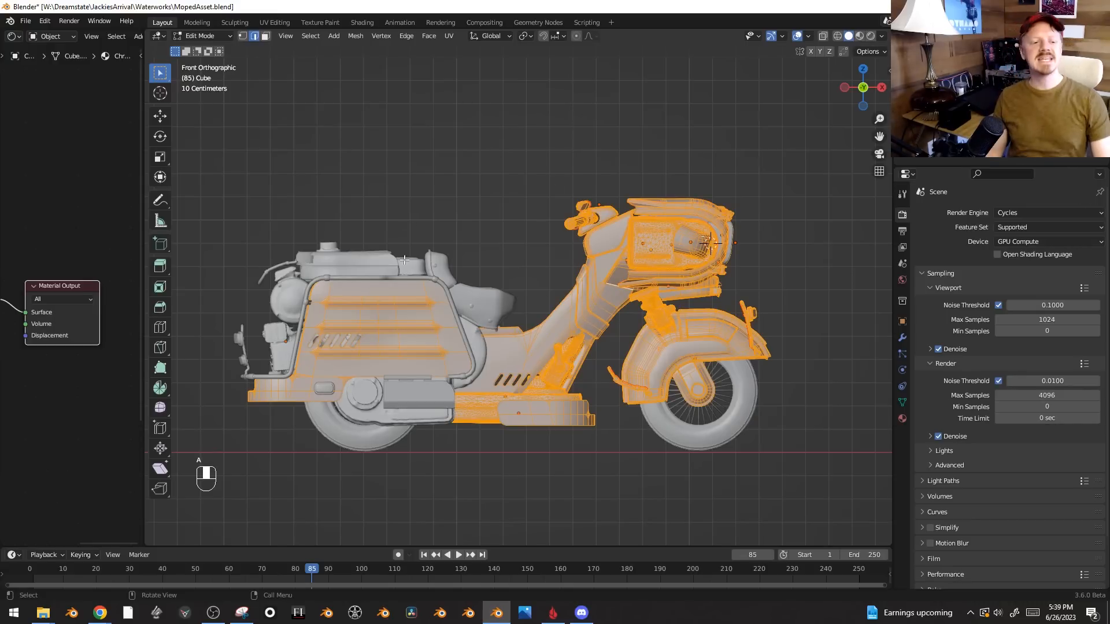
- Draw freehand annotation outlines around the moped's rear body, front end and fender, and undo them
{"action": "left_click_drag", "start_coordinate": [304, 238], "coordinate": [523, 394]}
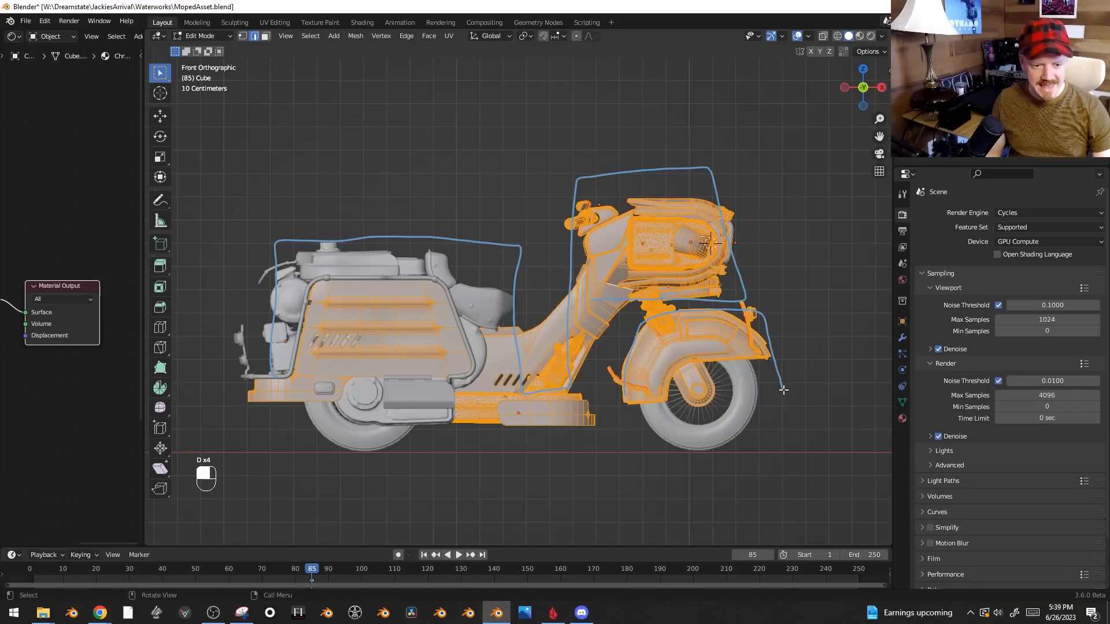
{"action": "key", "text": "ctrl+z"}
{"action": "key", "text": "ctrl+z"}
{"action": "key", "text": "ctrl+z"}
{"action": "key", "text": "ctrl+shift+z"}
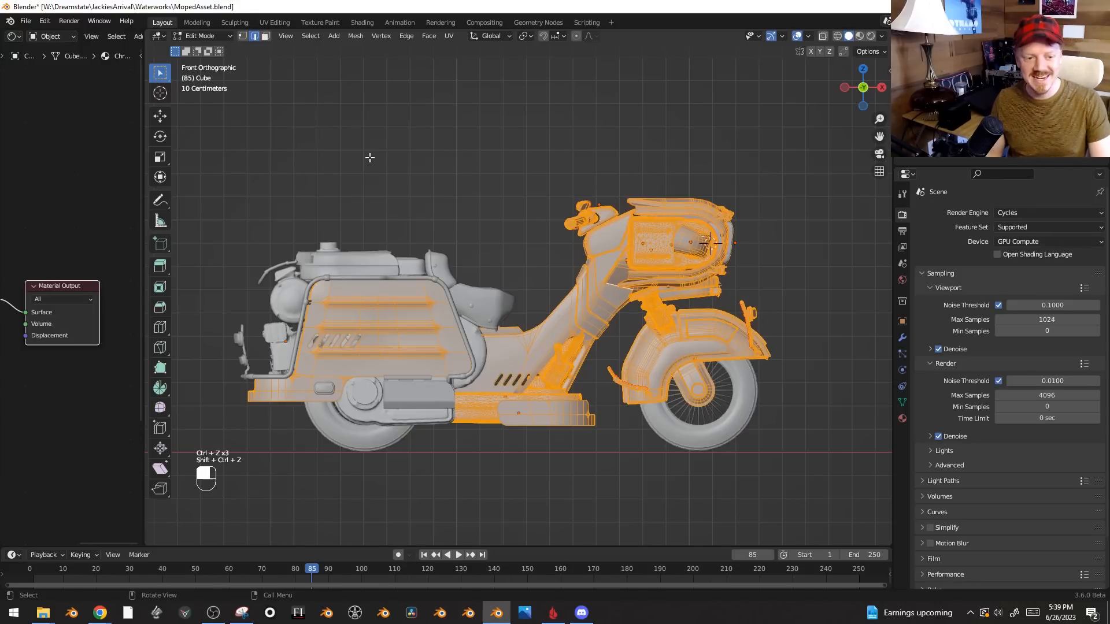
- Shear the selected moped body geometry by about -0.445 in front view and return to object mode
{"action": "key", "text": "shift+ctrl+alt+s"}
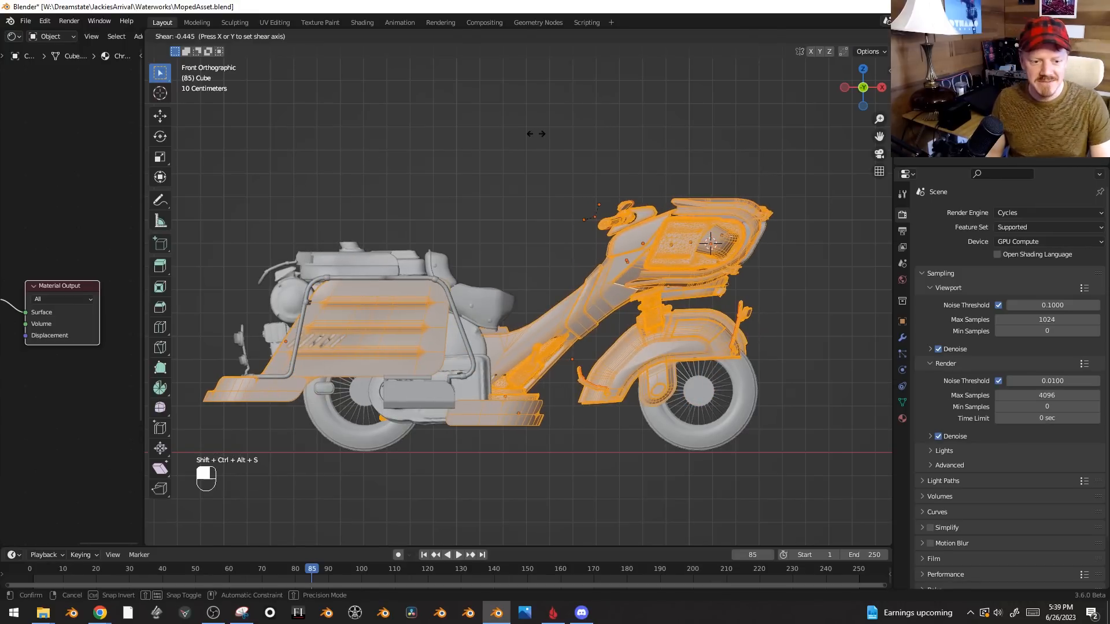
{"action": "left_click", "coordinate": [535, 134]}
{"action": "key", "text": "Tab"}
- Move the front wheel along one axis to fit under the slanted fender, deselect everything, and hide the viewport overlays
{"action": "left_click", "coordinate": [740, 417]}
{"action": "key", "text": "g"}
{"action": "middle_click", "coordinate": [728, 415]}
{"action": "left_click", "coordinate": [702, 409]}
{"action": "key", "text": "alt+a"}
{"action": "middle_click_drag", "start_coordinate": [782, 395], "coordinate": [752, 399]}
{"action": "key", "text": "shift+alt+z"}
{"action": "key", "text": "shift+alt+z"}
{"action": "key", "text": "shift+alt+z"}
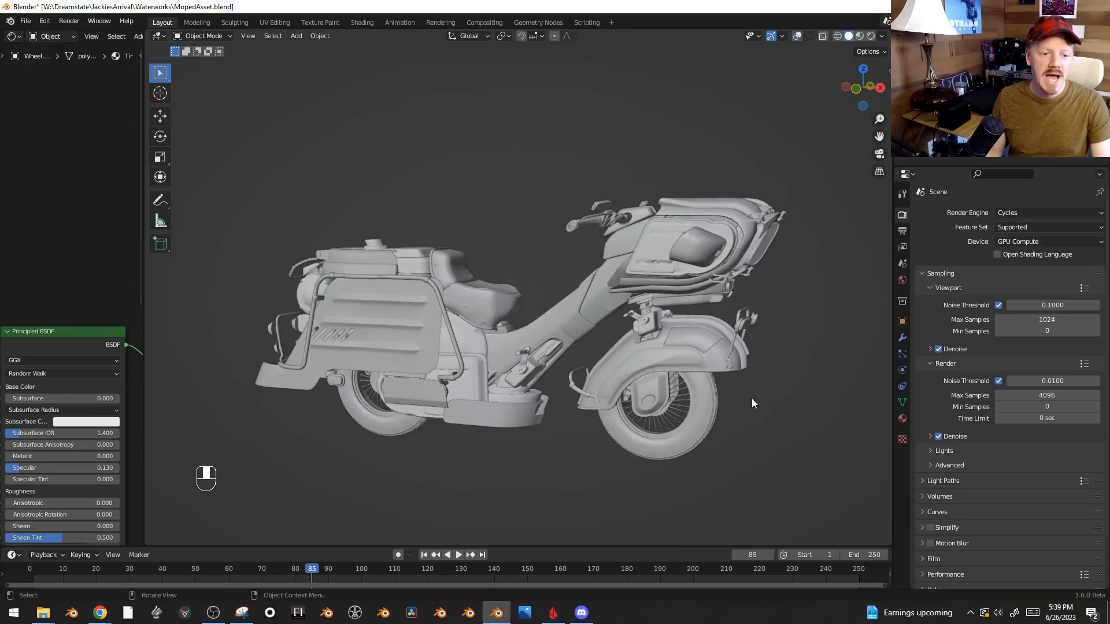
- Open RiggedTaxi.blend and inspect the taxi model in rendered shading
{"action": "left_click", "coordinate": [32, 20]}
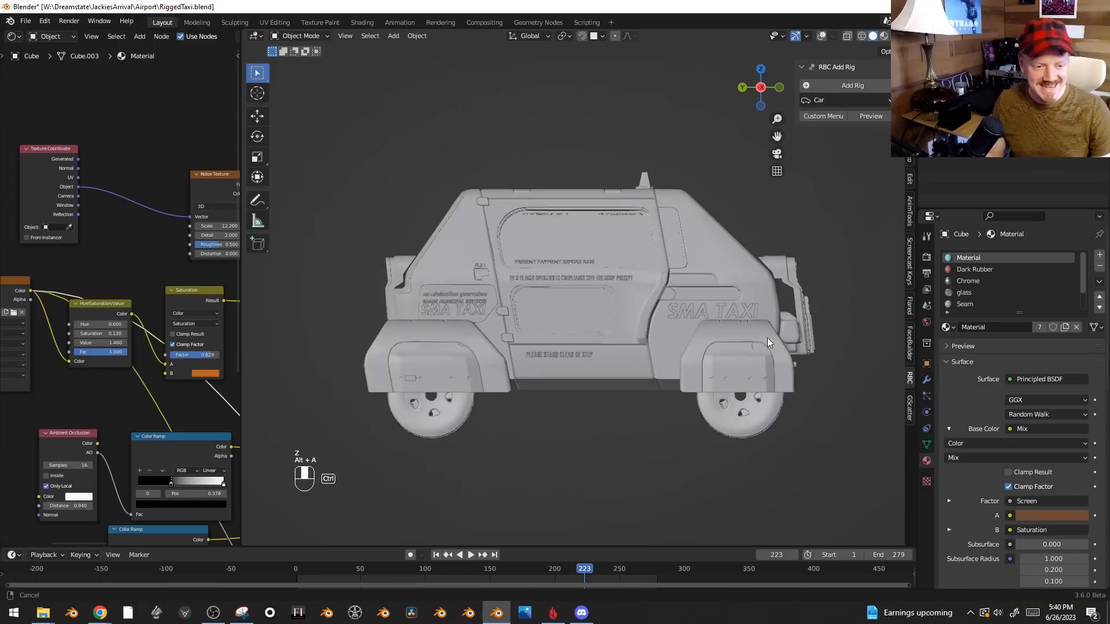
{"action": "key", "text": "z"}
{"action": "left_click", "coordinate": [772, 260]}
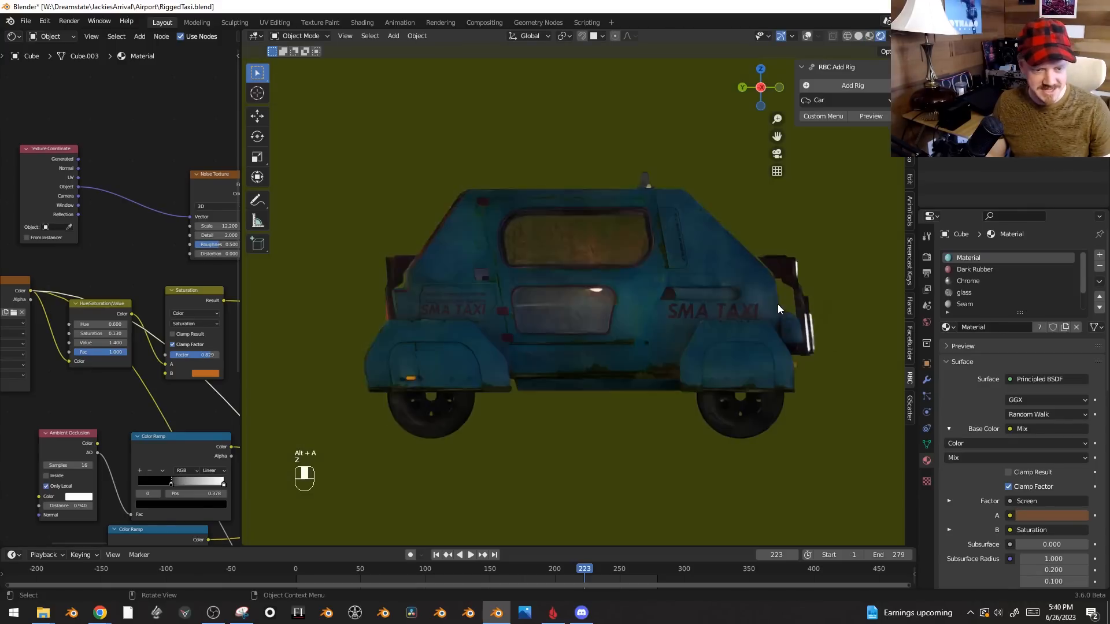
{"action": "middle_click_drag", "start_coordinate": [760, 308], "coordinate": [701, 301]}
{"action": "scroll", "coordinate": [716, 320], "scroll_direction": "up", "scroll_amount": 3}
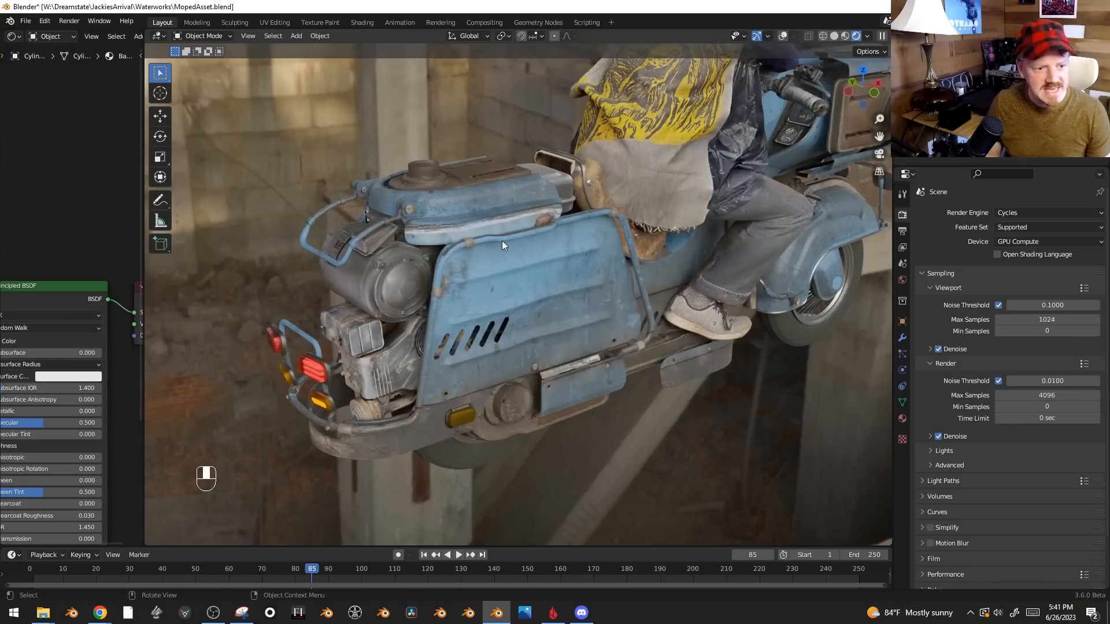
- Try to move the tubular frame away from the moped's side panel
{"action": "key", "text": "shift+alt+z"}
{"action": "key", "text": "g"}
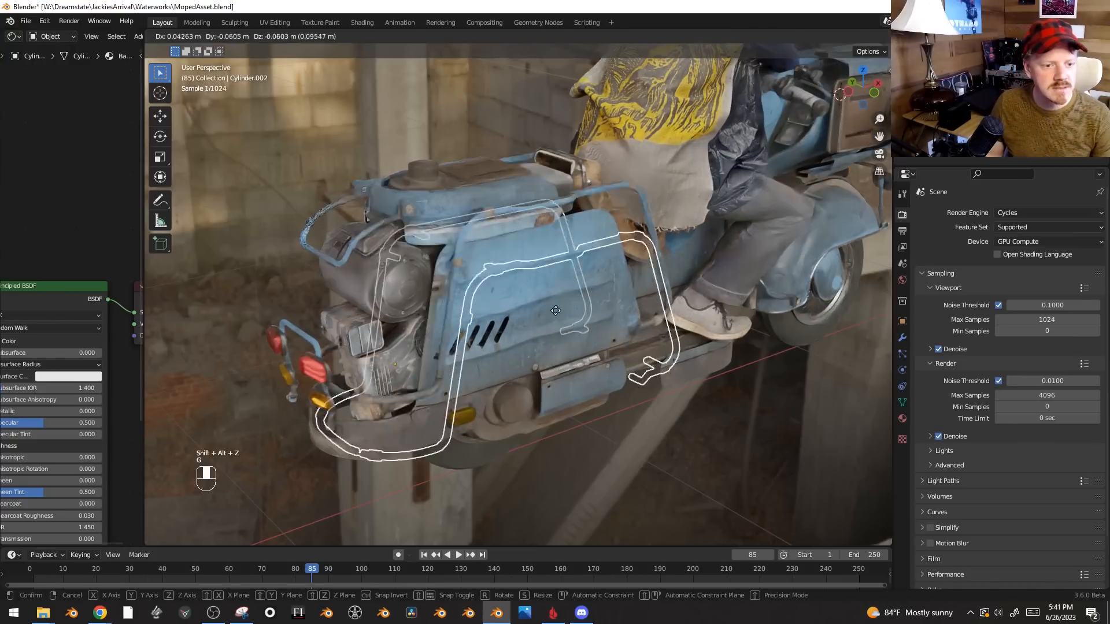
{"action": "key", "text": "shift+alt+z"}
- Mark the rendered moped's front fender and headlight casing with annotation strokes, and undo the last strokes
{"action": "middle_click_drag", "start_coordinate": [533, 357], "coordinate": [545, 362]}
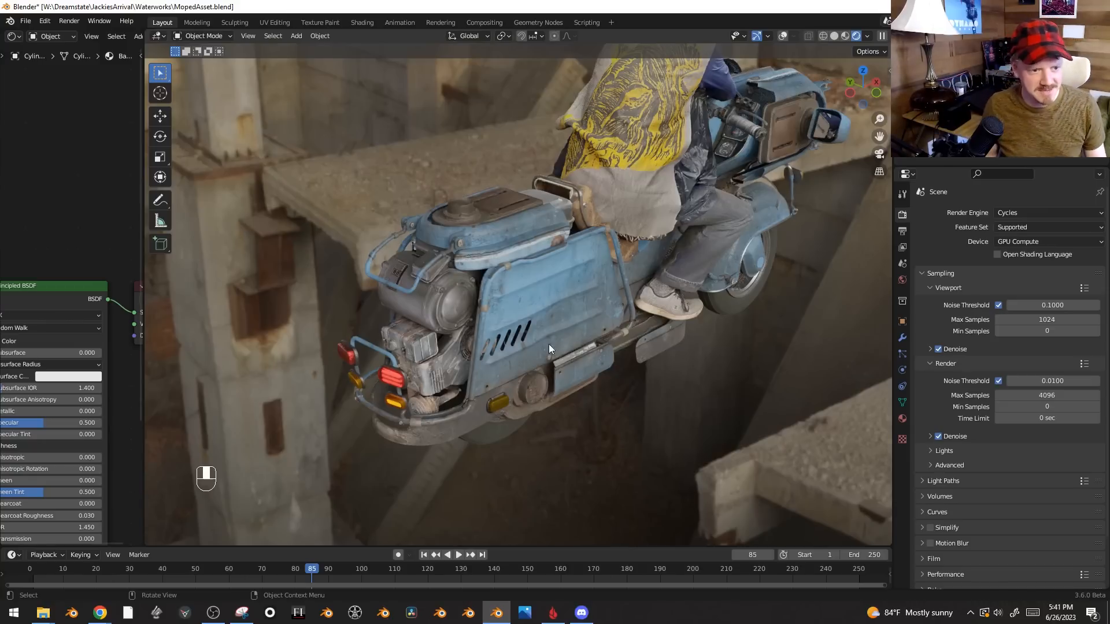
{"action": "middle_click_drag", "start_coordinate": [566, 345], "coordinate": [491, 293]}
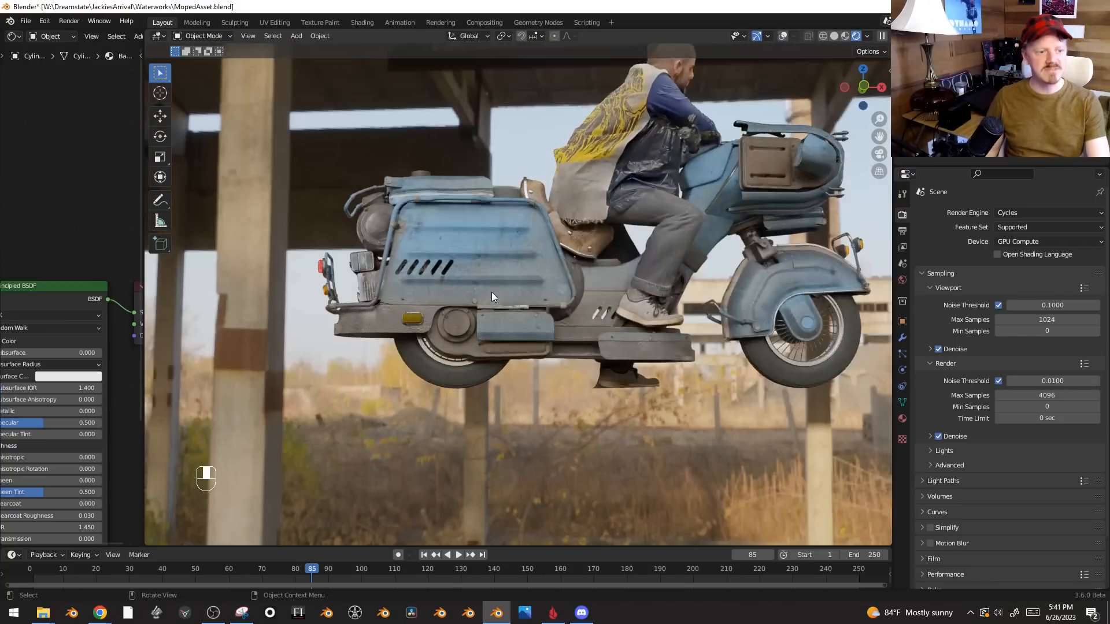
{"action": "middle_click_drag", "start_coordinate": [485, 213], "coordinate": [374, 210]}
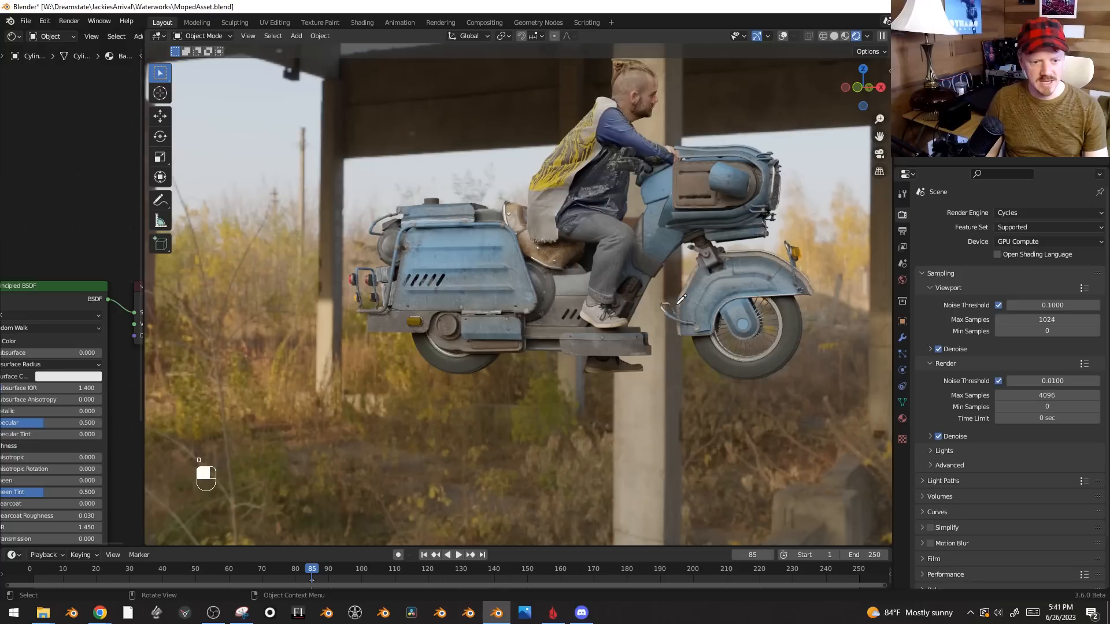
{"action": "left_click_drag", "start_coordinate": [681, 299], "coordinate": [696, 307]}
{"action": "key", "text": "shift+alt+z"}
{"action": "key", "text": "d"}
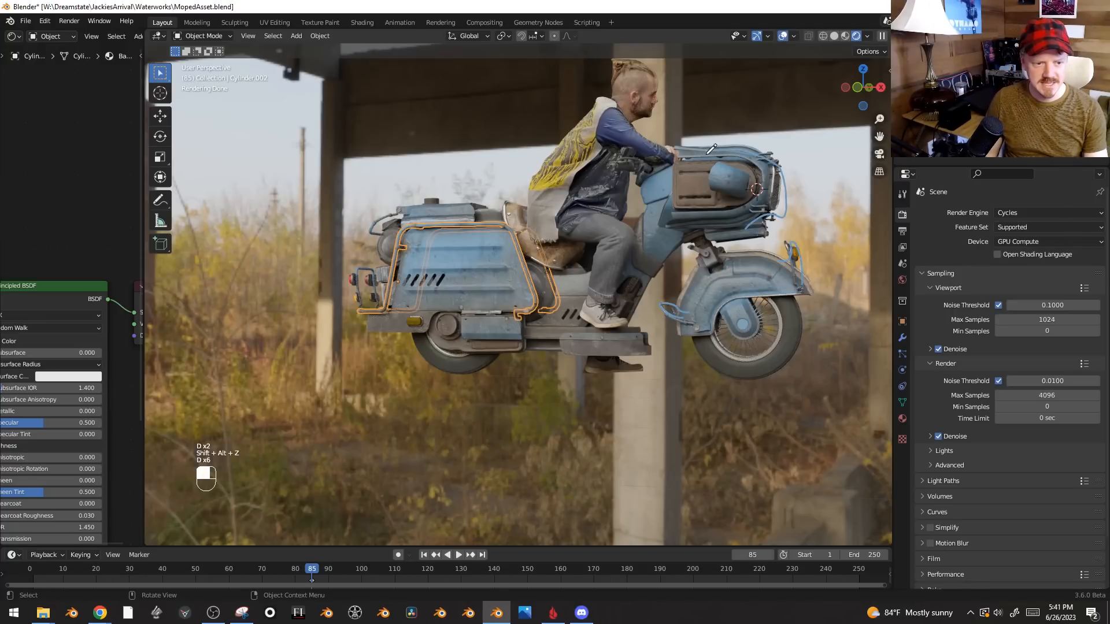
{"action": "key", "text": "ctrl+z"}
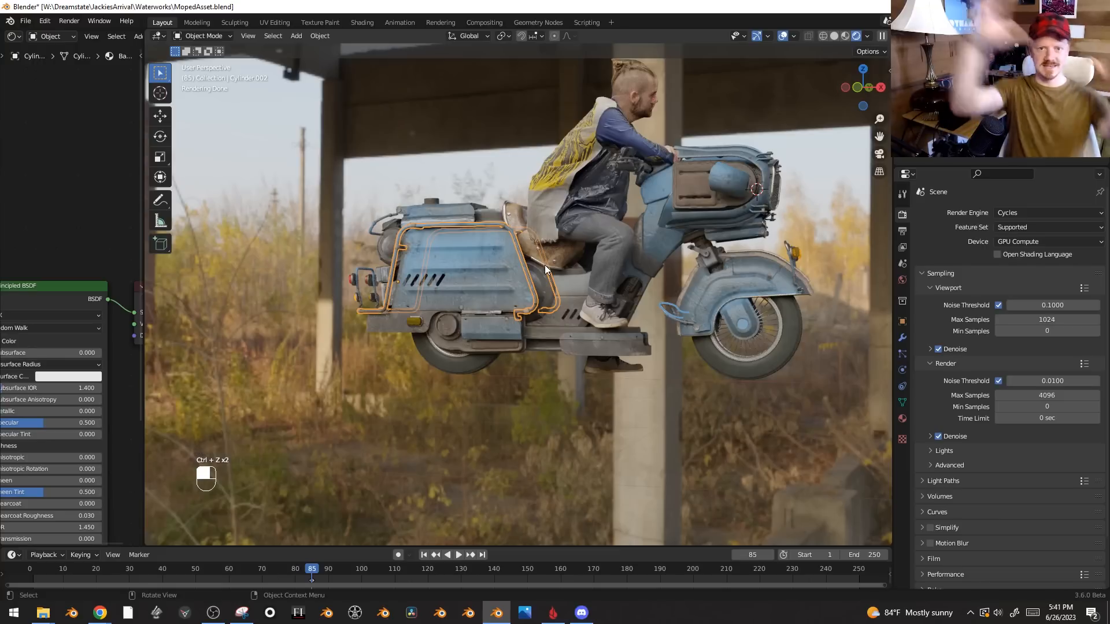
- Switch to solid shading, hide the tubular frame around the side panel, and isolate the side panel in local view
{"action": "key", "text": "alt+a"}
{"action": "mouse_move", "coordinate": [545, 269]}
{"action": "middle_mouse_down"}
{"action": "mouse_move", "coordinate": [539, 226]}
{"action": "mouse_move", "coordinate": [584, 203]}
{"action": "mouse_move", "coordinate": [508, 251]}
{"action": "mouse_move", "coordinate": [605, 348]}
{"action": "middle_mouse_up"}
{"action": "key", "text": "z"}
{"action": "left_click", "coordinate": [684, 354]}
{"action": "left_click", "coordinate": [536, 282]}
{"action": "key", "text": "h"}
{"action": "left_click", "coordinate": [547, 303]}
{"action": "key", "text": "KP_Divide"}
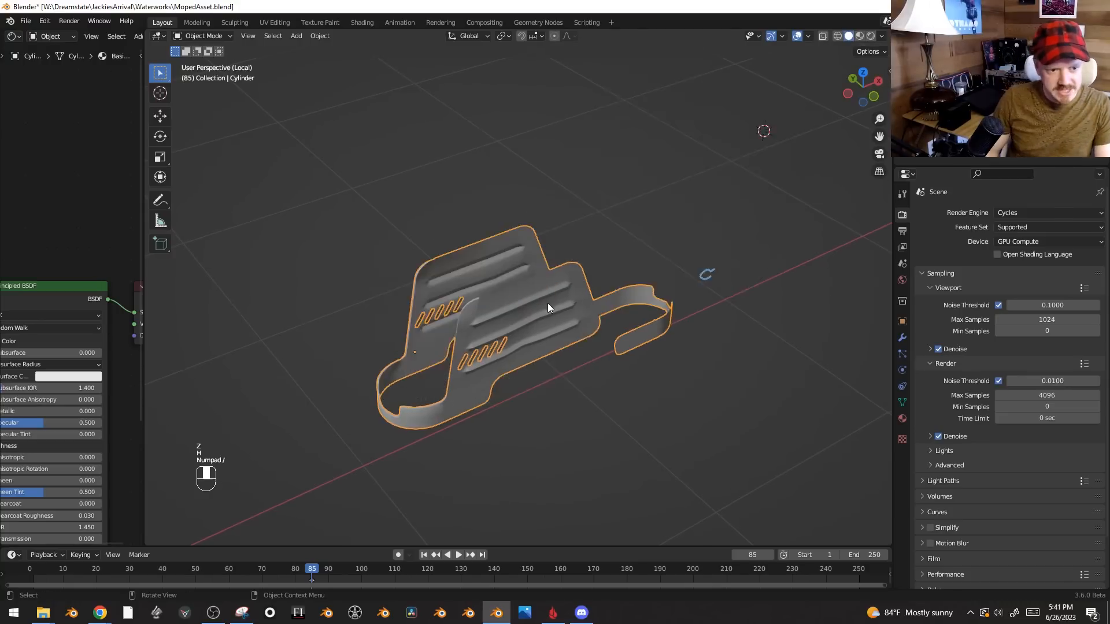
- Select the border edges running along the nearer side panel's top, rounded corners, end and bottom in mesh editing
{"action": "key", "text": "Tab"}
{"action": "scroll", "coordinate": [547, 303], "scroll_direction": "up", "scroll_amount": 6}
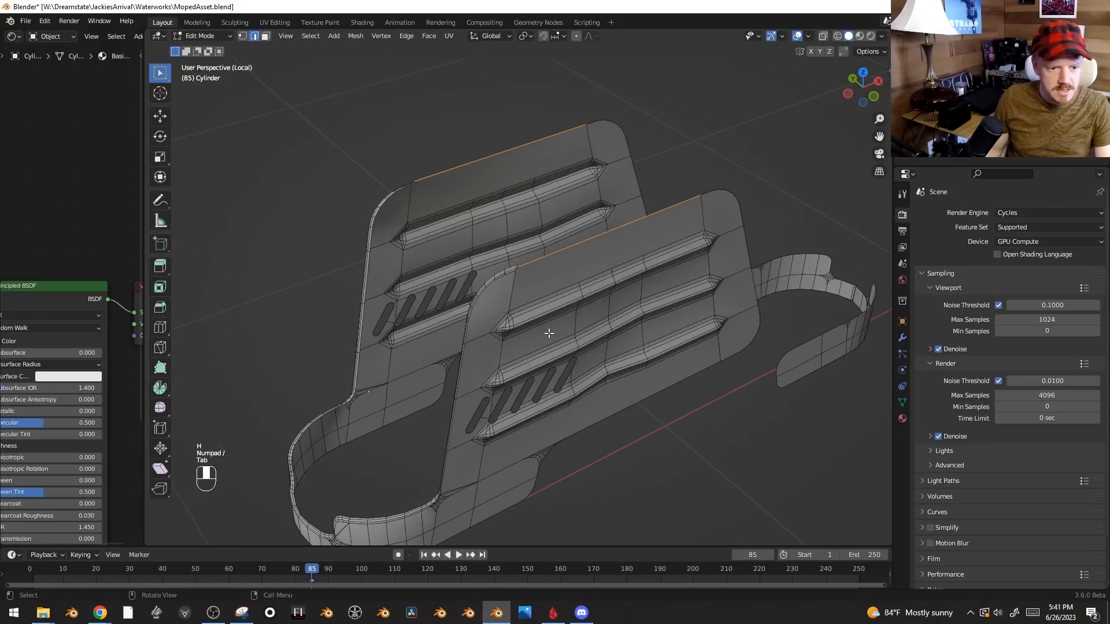
{"action": "middle_click_drag", "start_coordinate": [549, 333], "coordinate": [628, 237], "text": "shift"}
{"action": "middle_click_drag", "start_coordinate": [536, 234], "coordinate": [551, 156]}
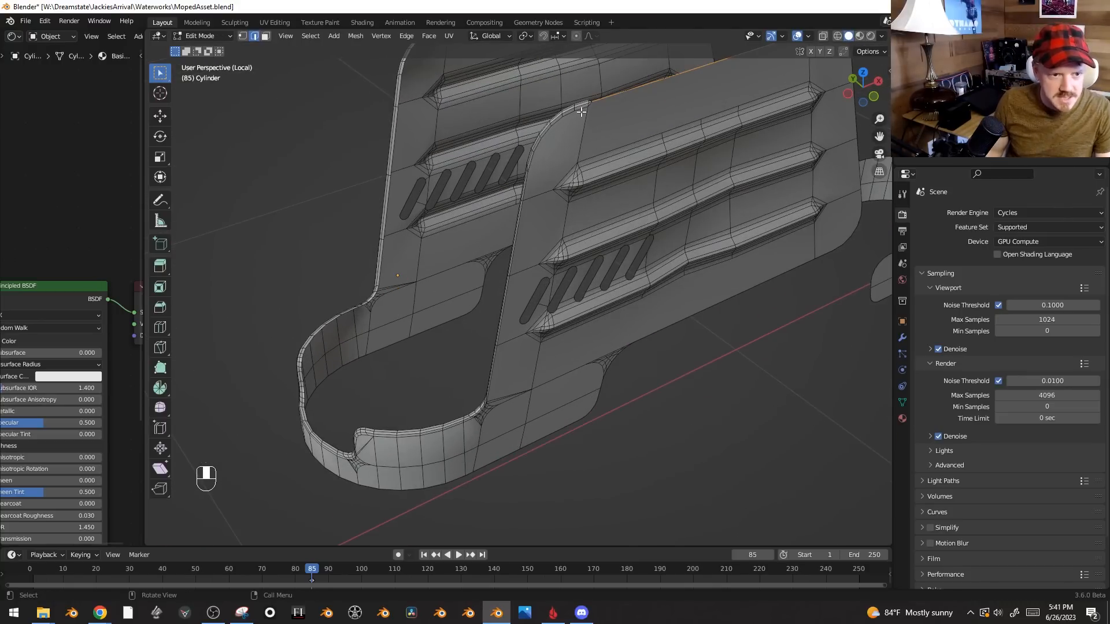
{"action": "scroll", "coordinate": [614, 138], "scroll_direction": "down", "scroll_amount": 4}
{"action": "middle_click_drag", "start_coordinate": [613, 139], "coordinate": [713, 156]}
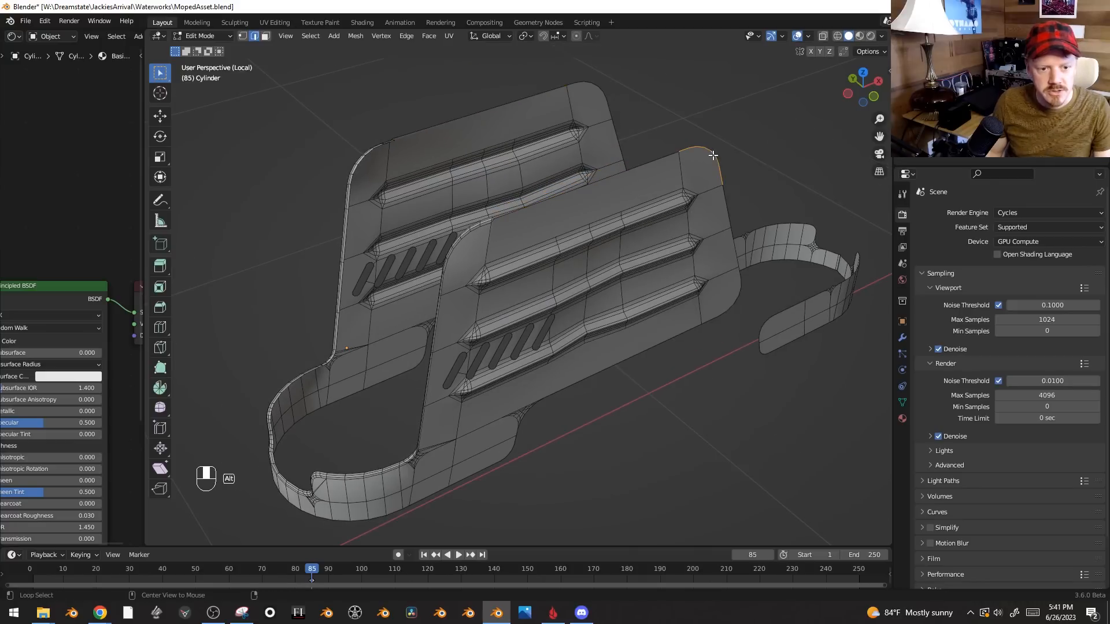
{"action": "left_click", "coordinate": [723, 214], "text": "alt+shift"}
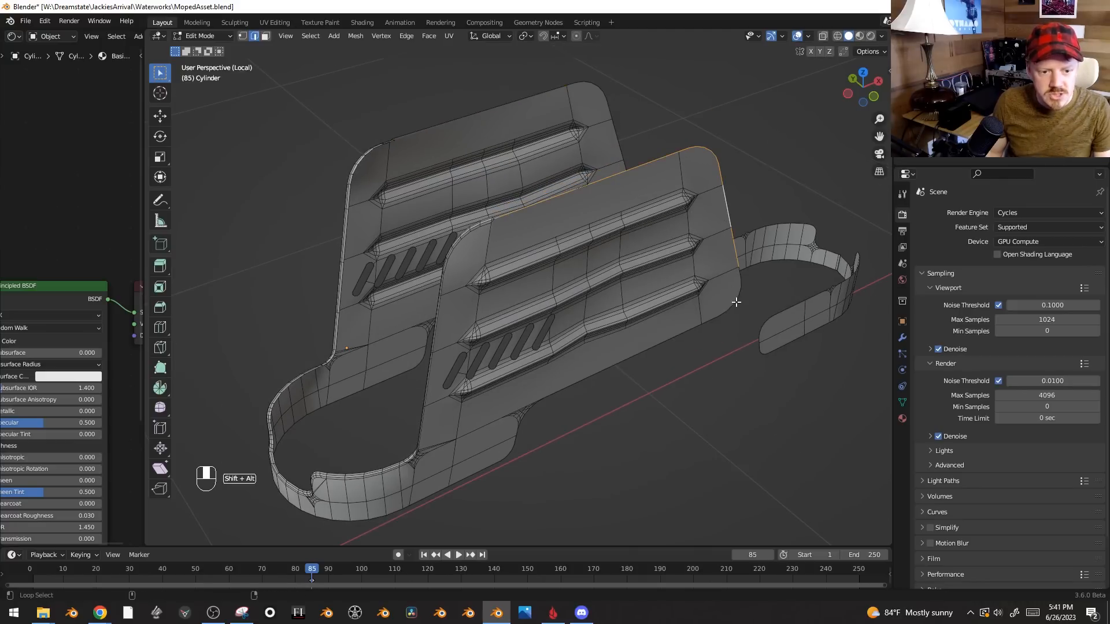
{"action": "middle_click_drag", "start_coordinate": [664, 374], "coordinate": [758, 292]}
- Duplicate the selected panel border edges and offset the copy outward from the panel by about -0.043 m along Y
{"action": "key", "text": "shift+d"}
{"action": "right_click", "coordinate": [786, 303]}
{"action": "key", "text": "alt+s"}
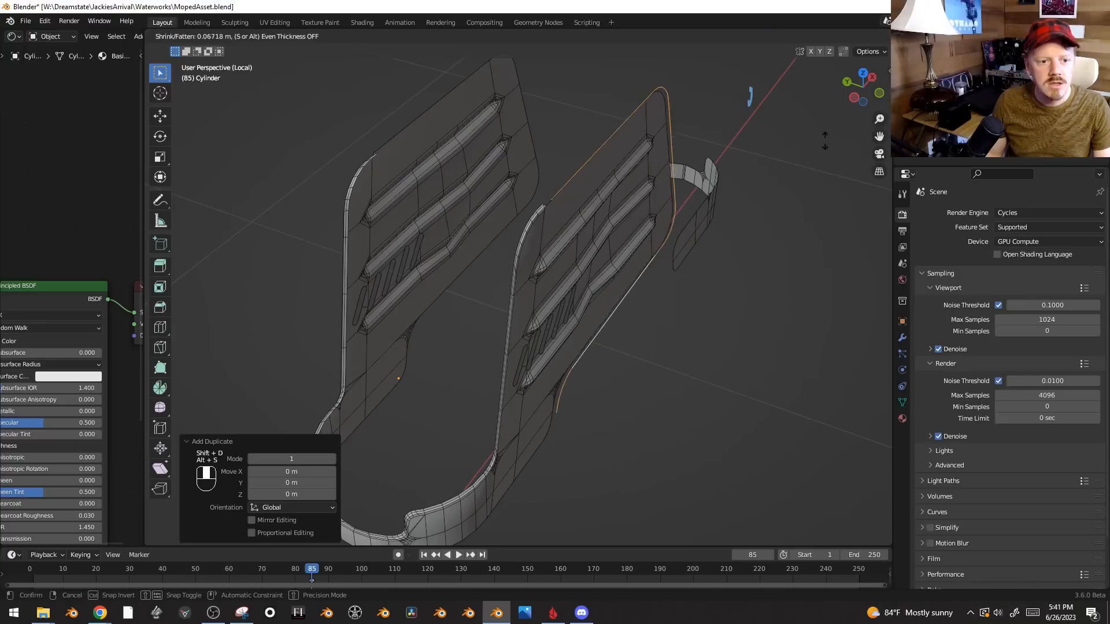
{"action": "key", "text": "Escape"}
{"action": "key", "text": "g"}
{"action": "key", "text": "y"}
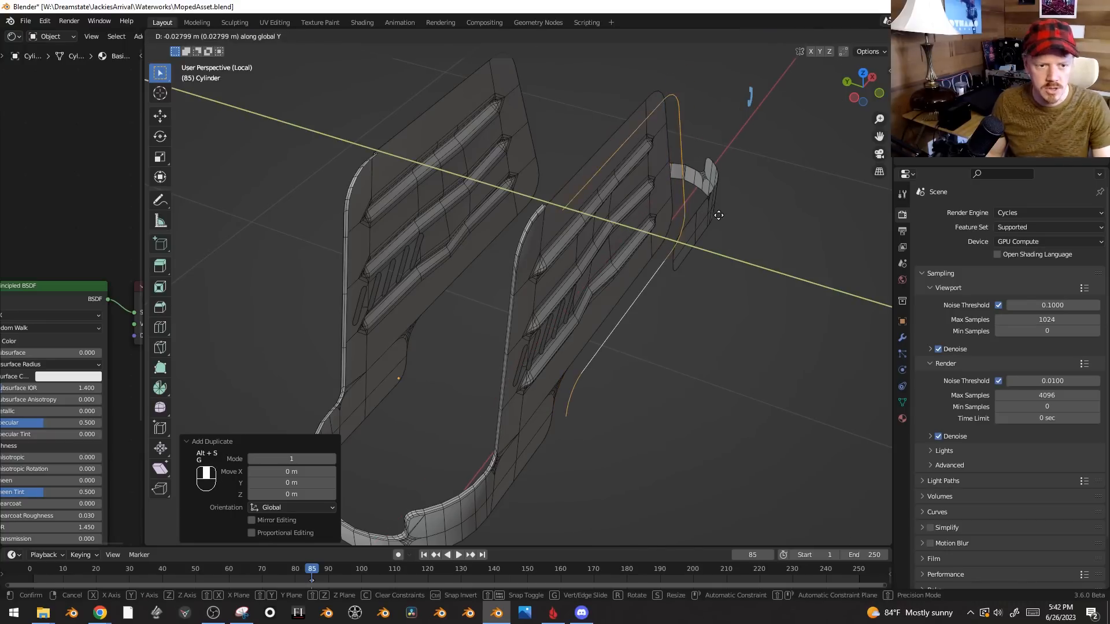
{"action": "left_click", "coordinate": [724, 217]}
{"action": "middle_click_drag", "start_coordinate": [691, 255], "coordinate": [651, 276]}
- Separate the duplicated border edges into their own object and convert it to a curve
{"action": "key", "text": "p"}
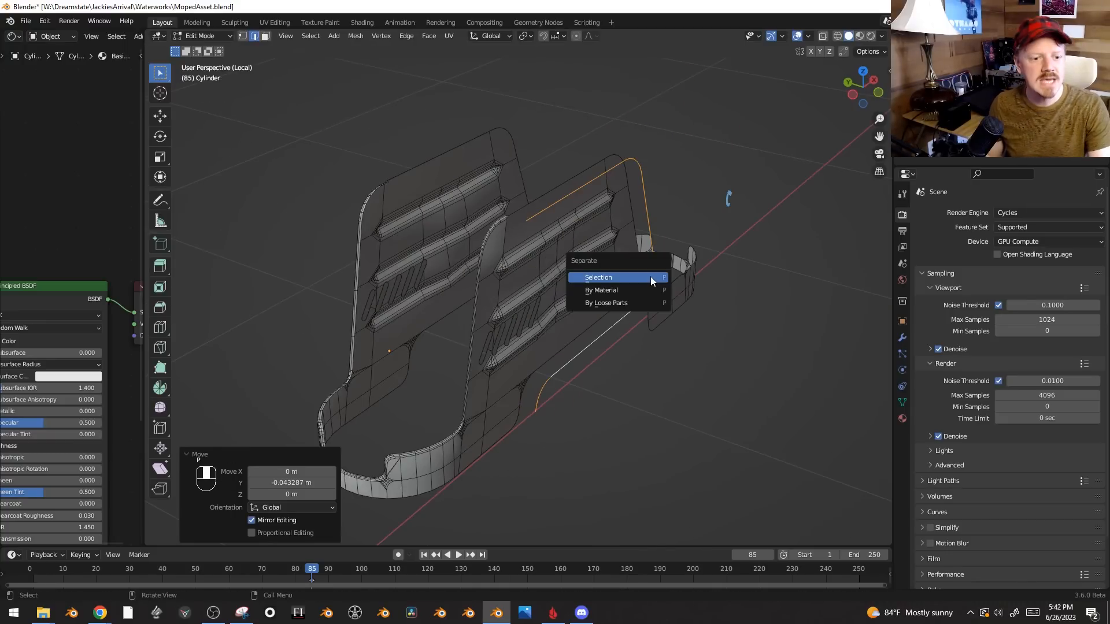
{"action": "left_click", "coordinate": [650, 277]}
{"action": "key", "text": "Tab"}
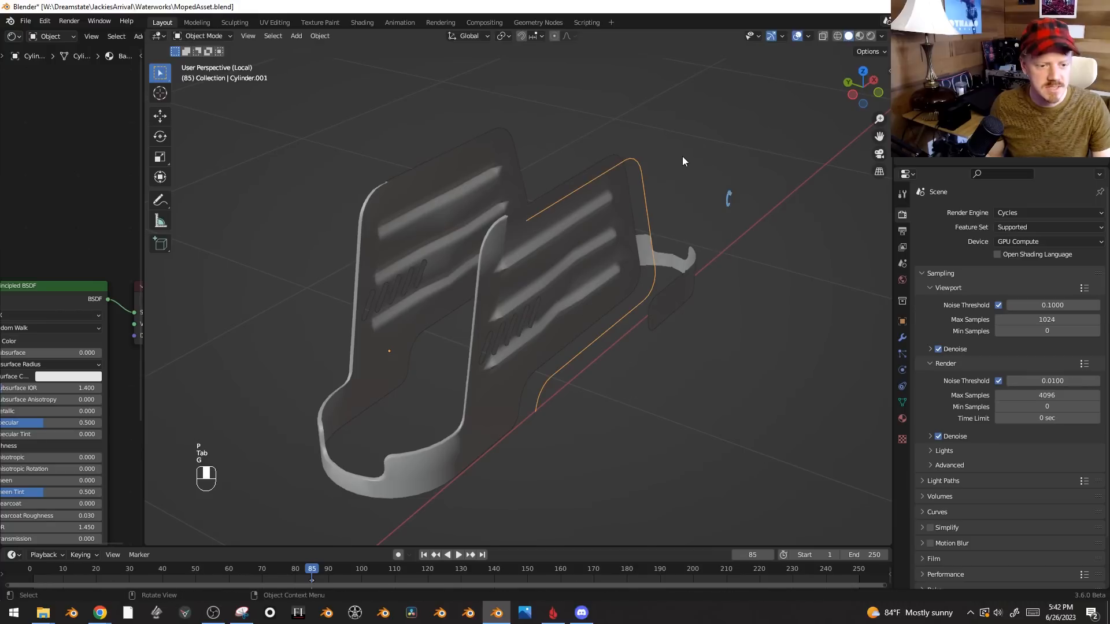
{"action": "key", "text": "F3"}
{"action": "type", "text": "conver"}
{"action": "key", "text": "Return"}
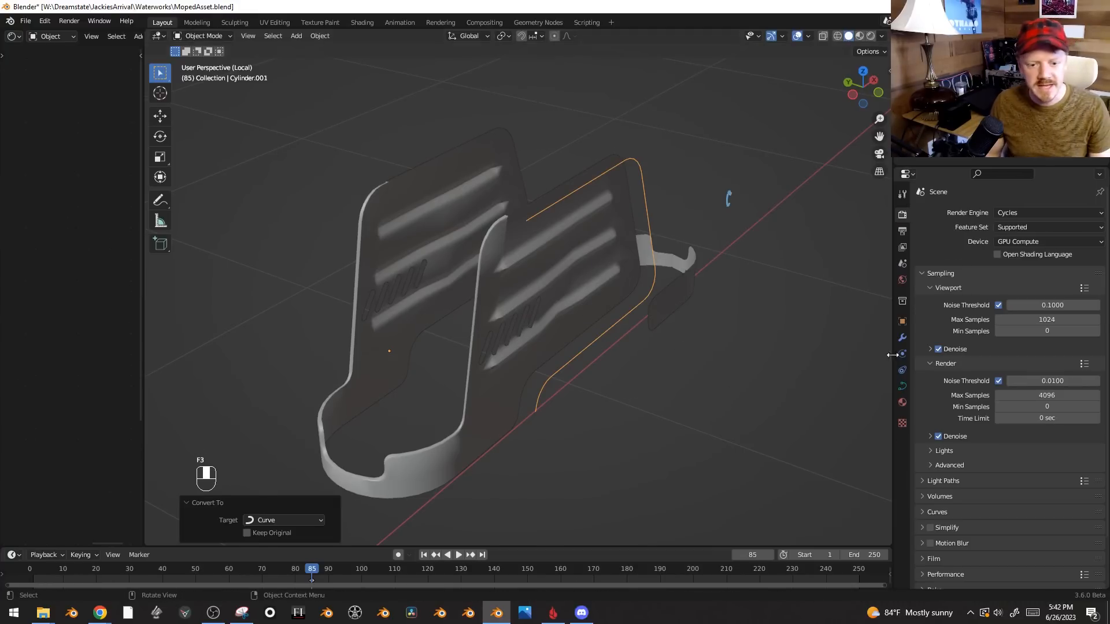
- Give the border curve a round bevel with a depth of 0.031 m to form a tube
{"action": "left_click", "coordinate": [902, 386]}
{"action": "scroll", "coordinate": [958, 398], "scroll_direction": "down", "scroll_amount": 5}
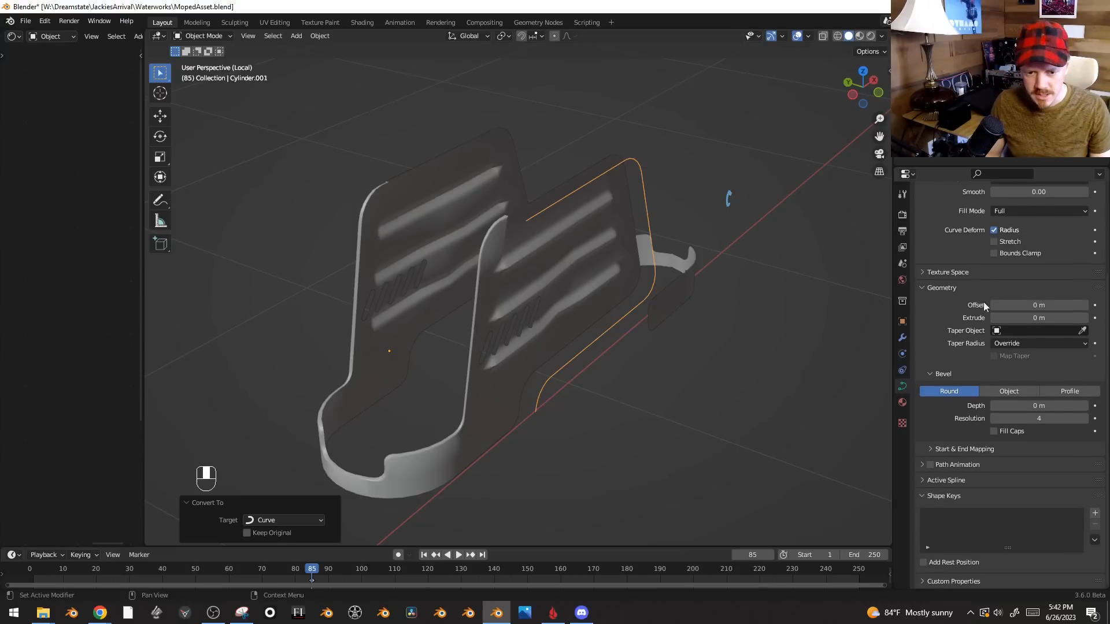
{"action": "left_click_drag", "start_coordinate": [1017, 404], "coordinate": [1032, 404], "text": "shift"}
- Shade the tube smooth with auto smooth at 30°
{"action": "right_click", "coordinate": [652, 162]}
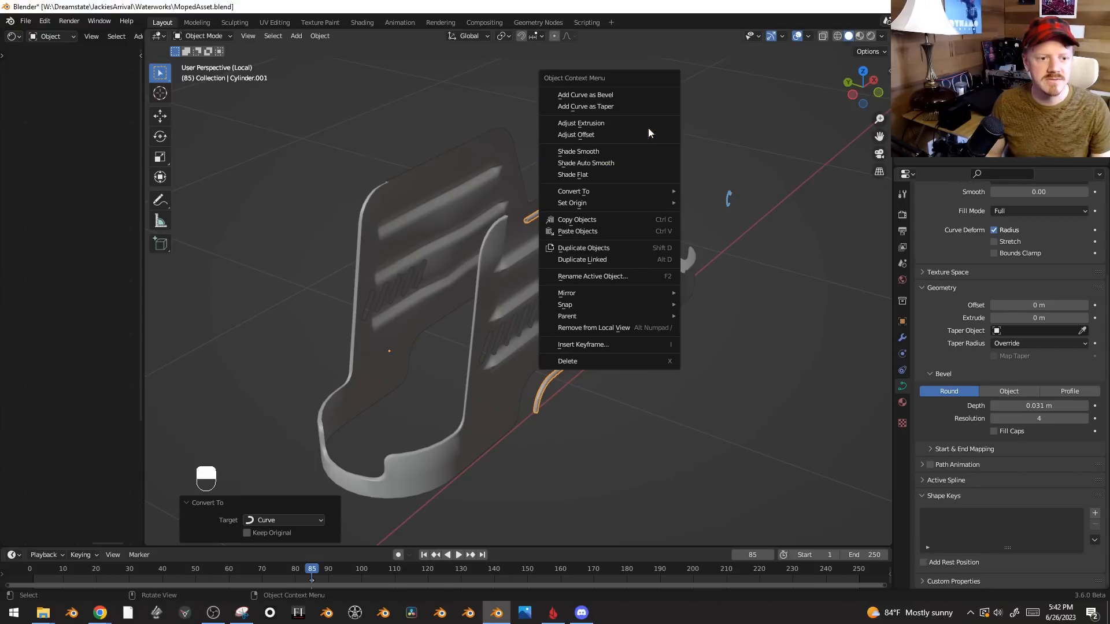
{"action": "scroll", "coordinate": [682, 259], "scroll_direction": "up", "scroll_amount": 2}
{"action": "middle_click_drag", "start_coordinate": [682, 258], "coordinate": [621, 282], "text": "shift"}
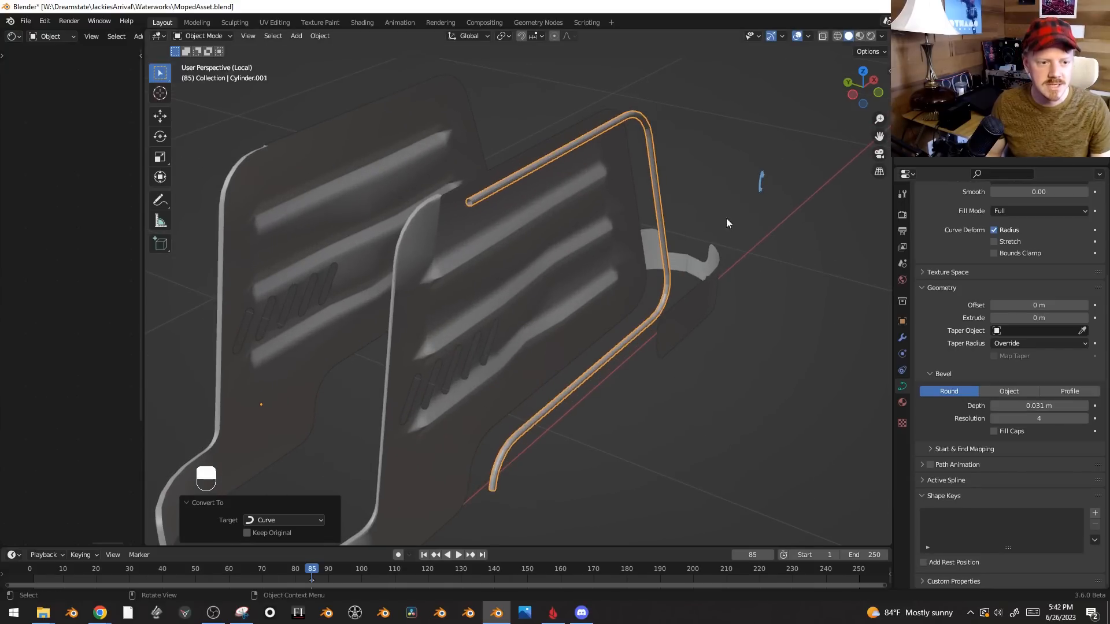
{"action": "right_click", "coordinate": [650, 142]}
{"action": "left_click", "coordinate": [646, 139]}
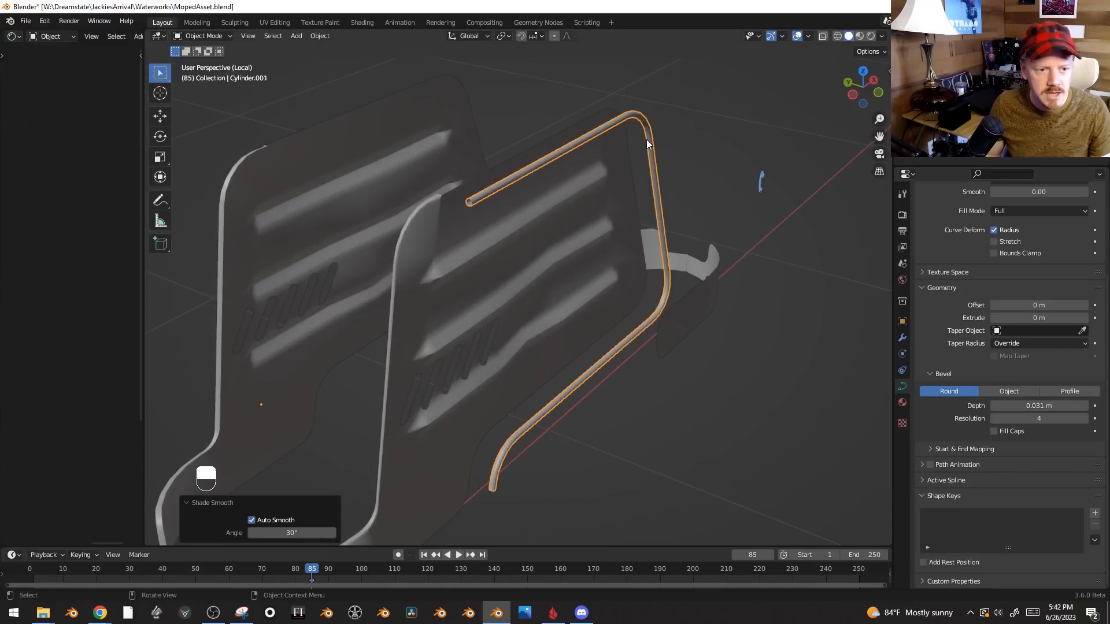
{"action": "middle_click_drag", "start_coordinate": [678, 148], "coordinate": [688, 165]}
{"action": "scroll", "coordinate": [687, 164], "scroll_direction": "up", "scroll_amount": 1}
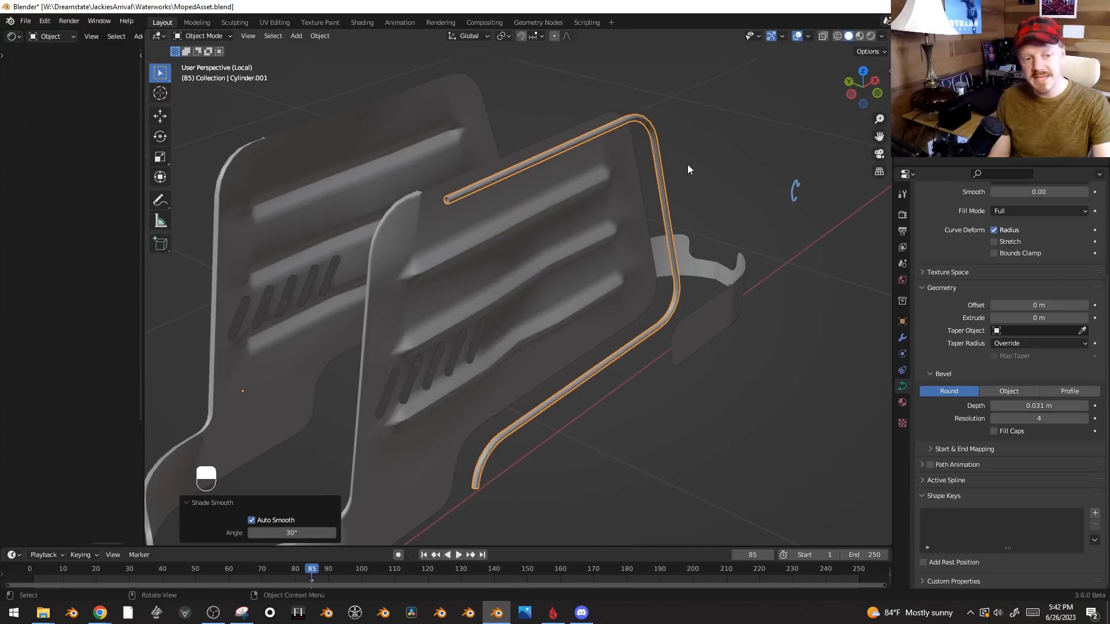
- Convert the tube curve to a mesh and open it for mesh editing
{"action": "key", "text": "F3"}
{"action": "type", "text": "mesh"}
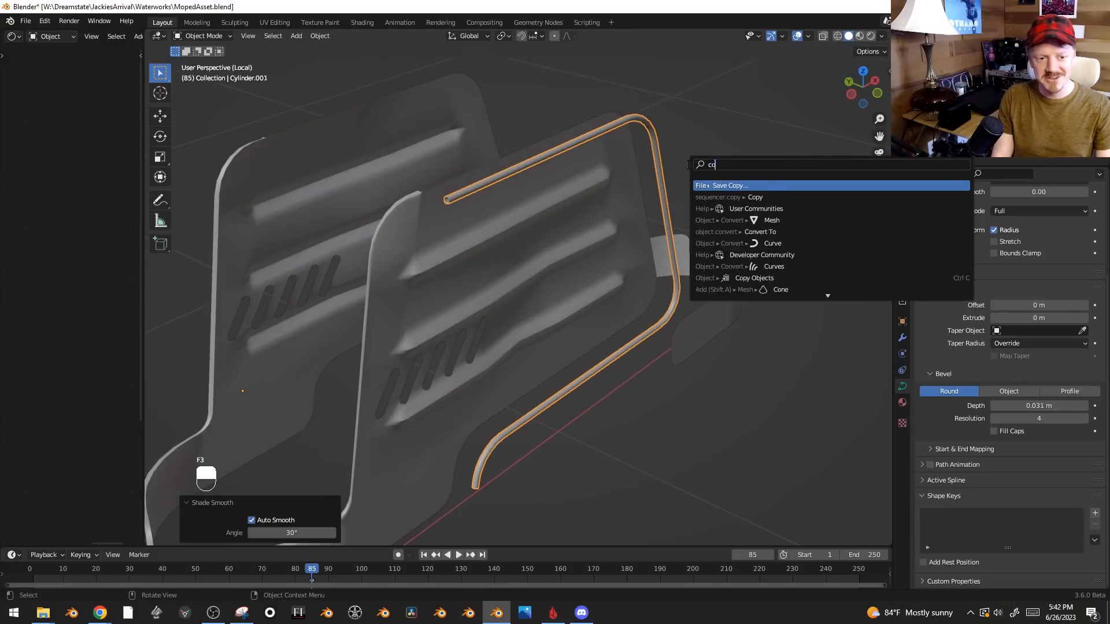
{"action": "key", "text": "Return"}
{"action": "key", "text": "Tab"}
- Cut a centred edge loop around the tube's upper run and bevel it 0.0675 m wide into a short band
{"action": "middle_click_drag", "start_coordinate": [585, 129], "coordinate": [569, 190]}
{"action": "scroll", "coordinate": [540, 247], "scroll_direction": "up", "scroll_amount": 4}
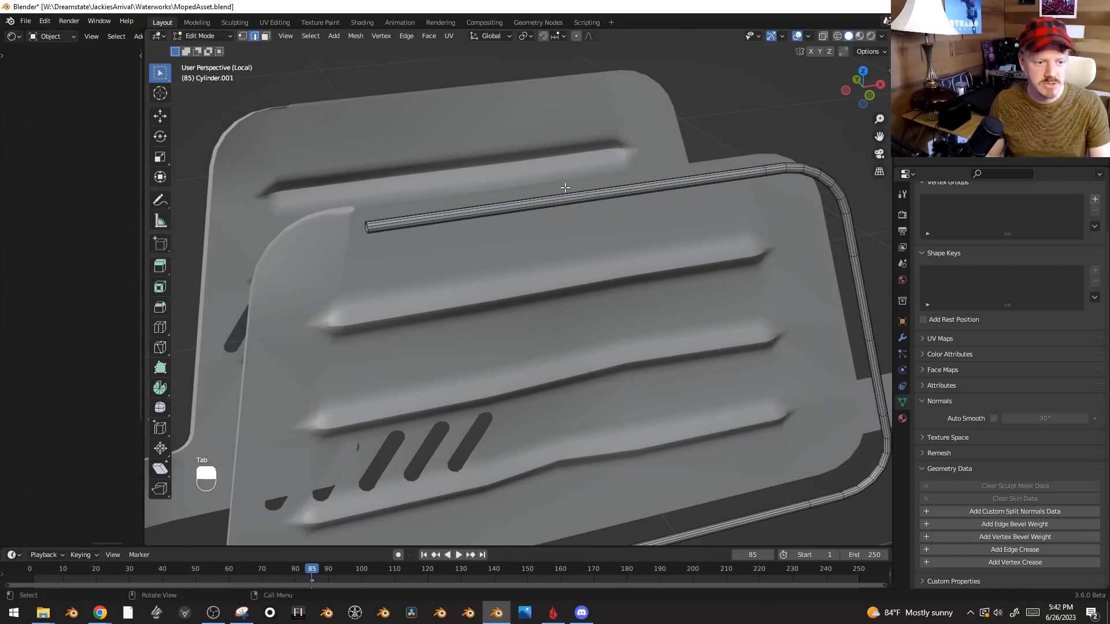
{"action": "key", "text": "ctrl+r"}
{"action": "left_click", "coordinate": [578, 197]}
{"action": "right_click", "coordinate": [578, 197]}
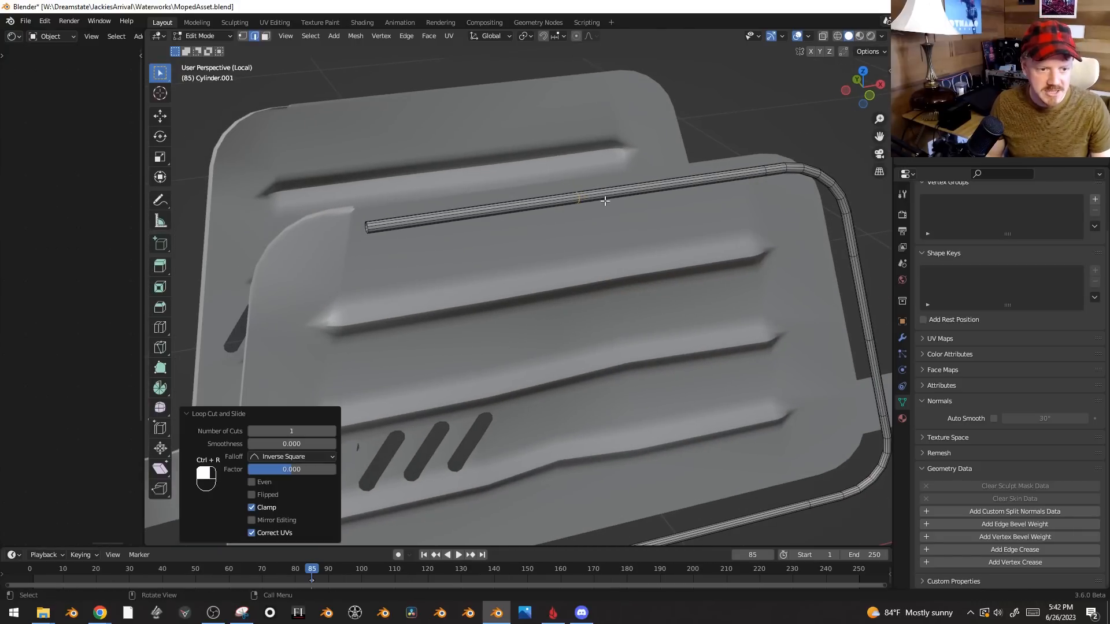
{"action": "key", "text": "ctrl+b"}
{"action": "left_click", "coordinate": [621, 203]}
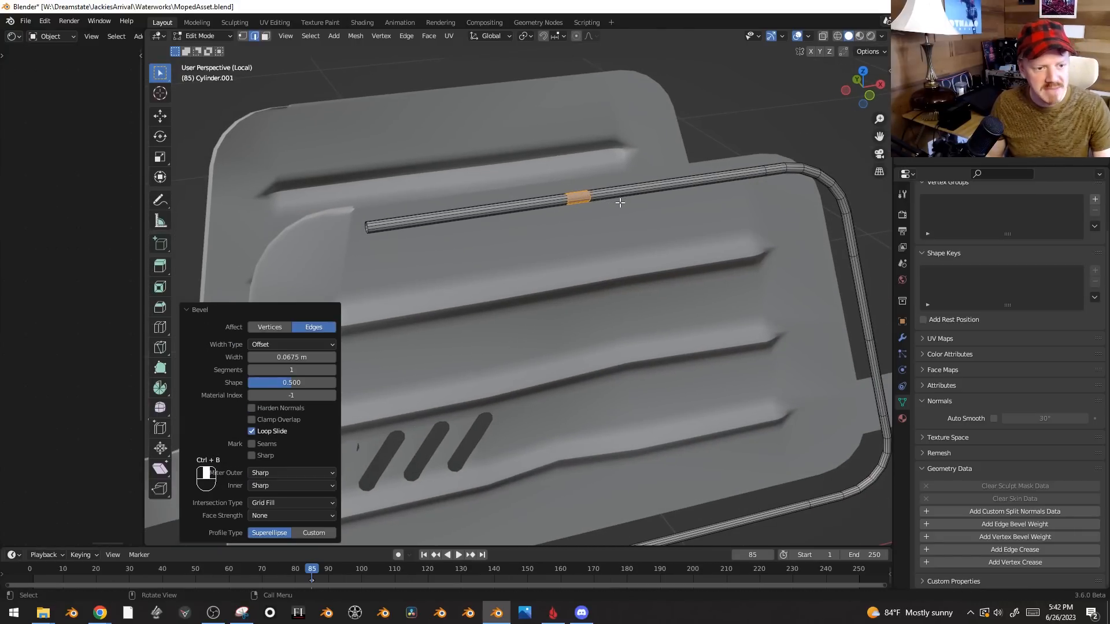
- Extrude the band's faces along their normals into a raised collar around the tube
{"action": "scroll", "coordinate": [617, 188], "scroll_direction": "up", "scroll_amount": 2}
{"action": "middle_click_drag", "start_coordinate": [616, 189], "coordinate": [612, 301]}
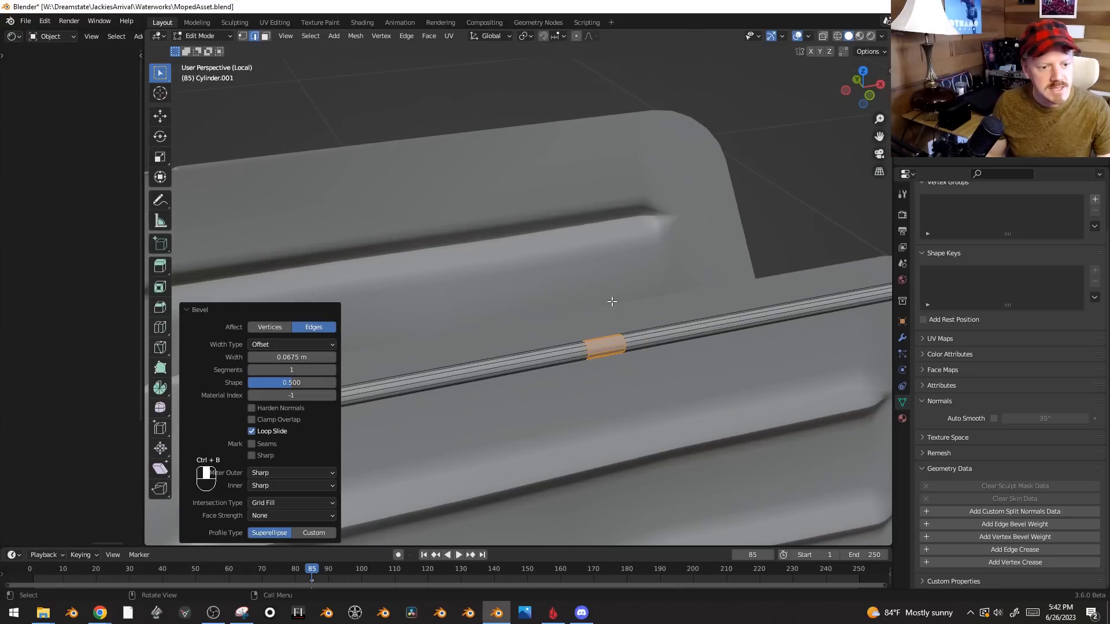
{"action": "left_click", "coordinate": [265, 39]}
{"action": "middle_click_drag", "start_coordinate": [662, 230], "coordinate": [695, 233]}
{"action": "middle_click_drag", "start_coordinate": [806, 248], "coordinate": [706, 248], "text": "shift"}
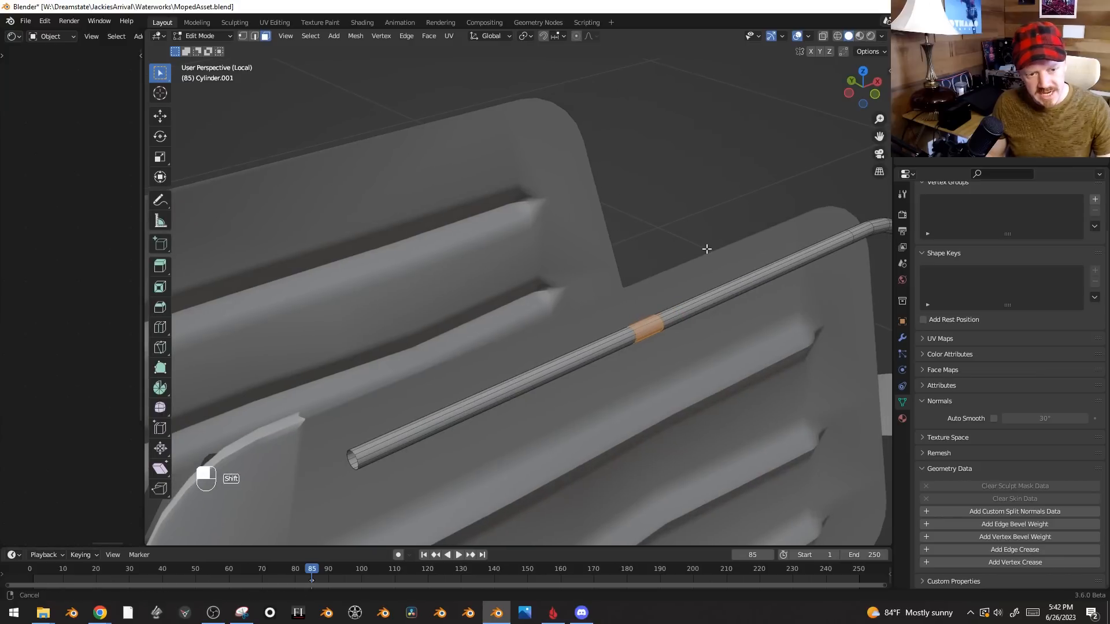
{"action": "key", "text": "alt+e"}
{"action": "left_click", "coordinate": [708, 249]}
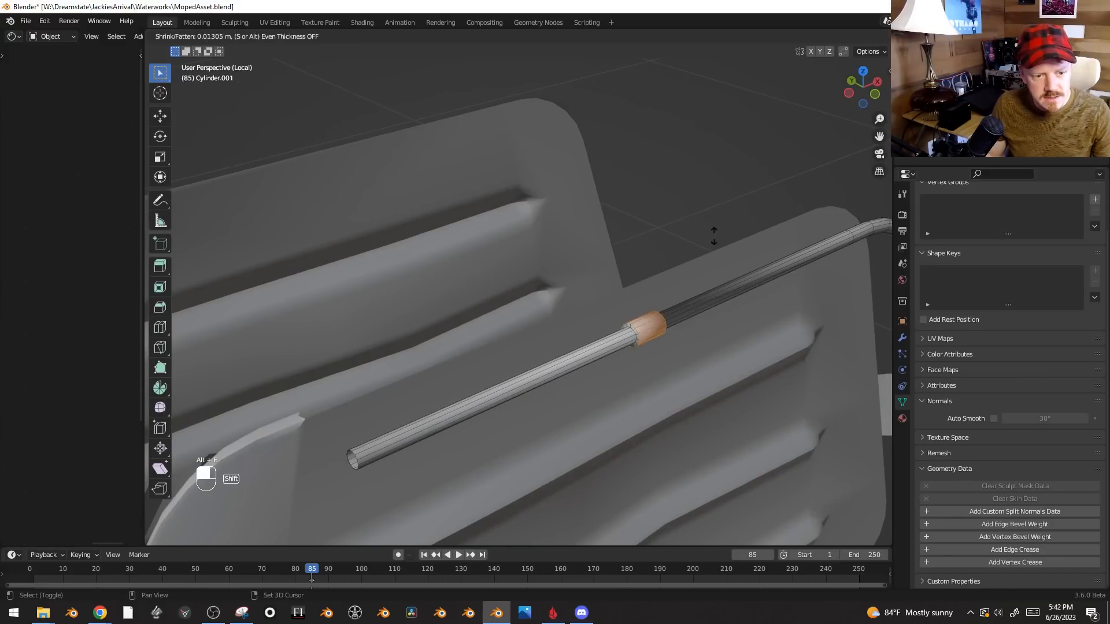
{"action": "left_click", "coordinate": [723, 229]}
- Cut an edge loop around the middle of the collar and bevel it
{"action": "middle_click_drag", "start_coordinate": [690, 289], "coordinate": [486, 283]}
{"action": "key", "text": "ctrl+r"}
{"action": "left_click", "coordinate": [486, 284]}
{"action": "left_click", "coordinate": [487, 284]}
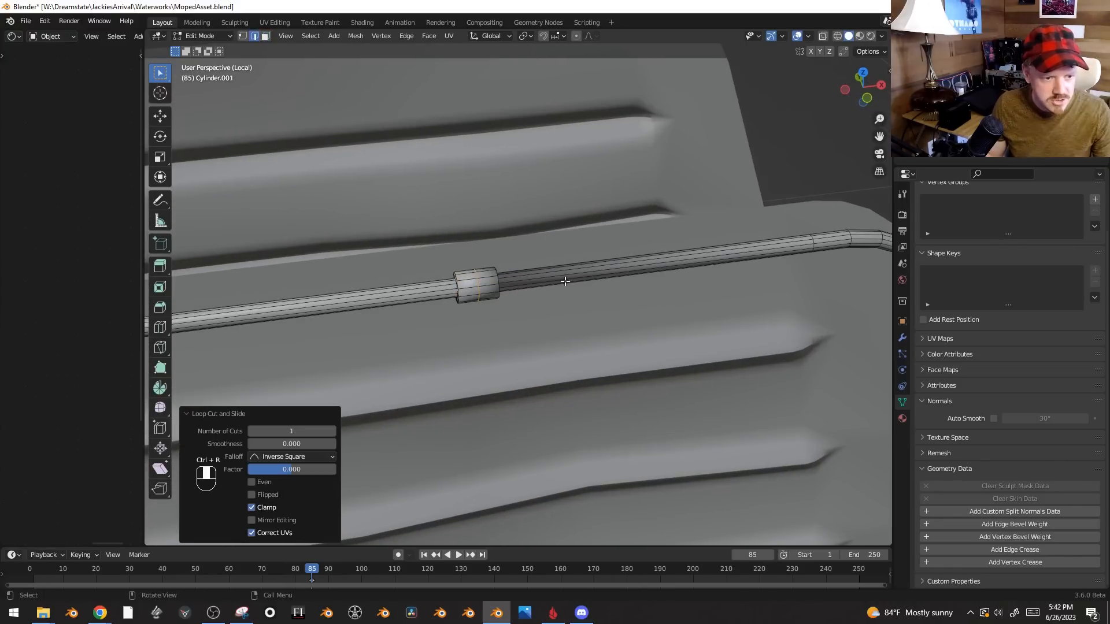
{"action": "key", "text": "ctrl+b"}
{"action": "left_click", "coordinate": [595, 283]}
- Select the collar faces facing the panel and extrude them about 0.023 m along Y into a mounting arm
{"action": "middle_click_drag", "start_coordinate": [594, 283], "coordinate": [425, 235]}
{"action": "key", "text": "3"}
{"action": "scroll", "coordinate": [751, 312], "scroll_direction": "up", "scroll_amount": 4}
{"action": "key", "text": "alt+z"}
{"action": "key", "text": "alt+z"}
{"action": "key", "text": "e"}
{"action": "key", "text": "y"}
{"action": "left_click", "coordinate": [768, 216]}
- Flatten the end of the mounting arm by scaling it along Y
{"action": "middle_click_drag", "start_coordinate": [619, 223], "coordinate": [838, 310]}
{"action": "key", "text": "s"}
{"action": "key", "text": "y"}
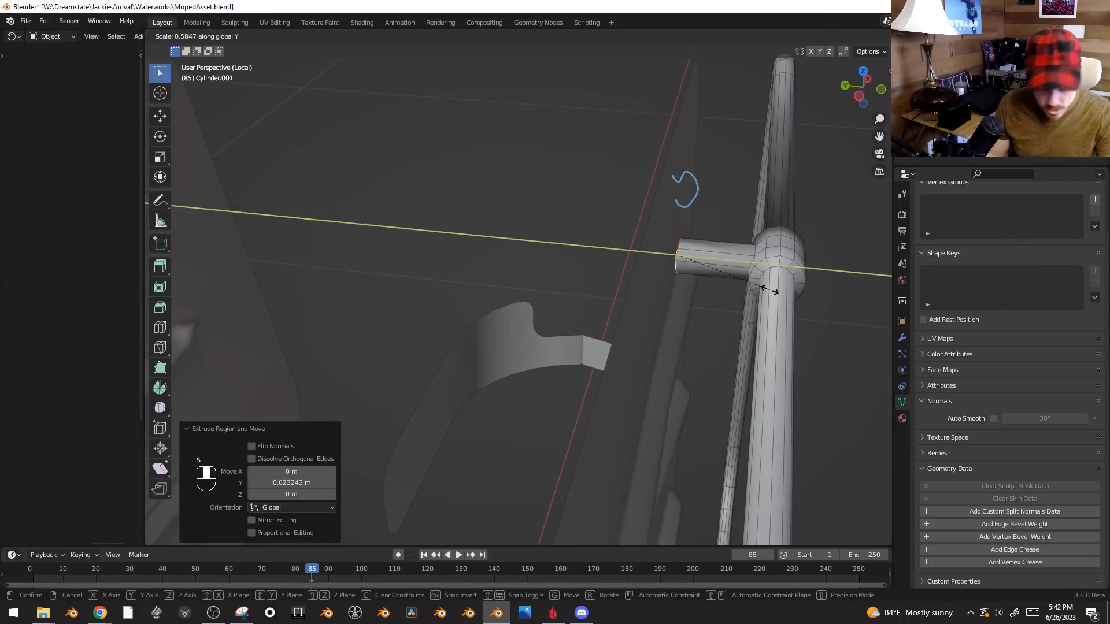
{"action": "key", "text": "Return"}
- Extrude the arm's end, scale it by 2.413, and extrude it slightly to form a mounting flange
{"action": "middle_click_drag", "start_coordinate": [768, 289], "coordinate": [676, 169]}
{"action": "key", "text": "e"}
{"action": "key", "text": "s"}
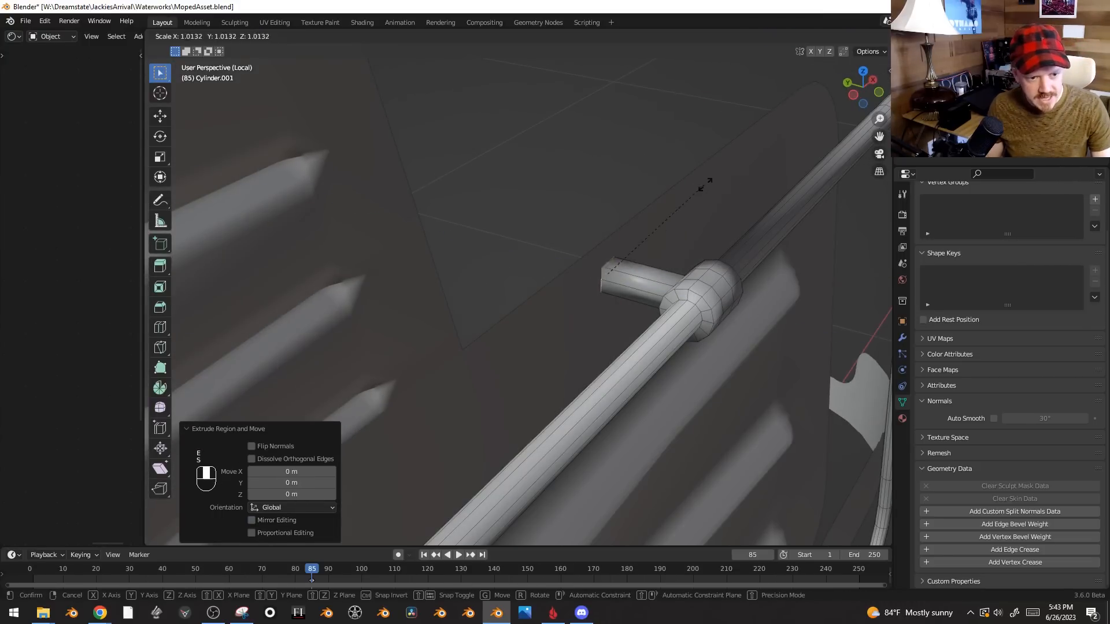
{"action": "left_click", "coordinate": [304, 235]}
{"action": "key", "text": "e"}
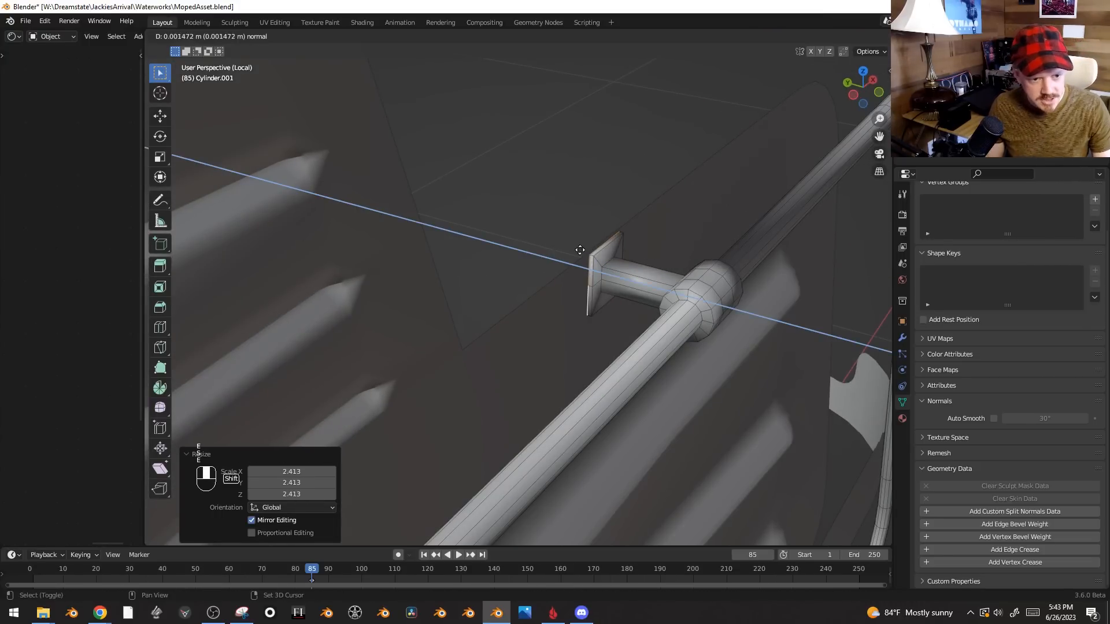
{"action": "left_click", "coordinate": [580, 248]}
{"action": "scroll", "coordinate": [695, 303], "scroll_direction": "down", "scroll_amount": 2}
{"action": "key", "text": "Tab"}
{"action": "scroll", "coordinate": [732, 307], "scroll_direction": "down", "scroll_amount": 2}
{"action": "middle_click_drag", "start_coordinate": [732, 307], "coordinate": [699, 297]}
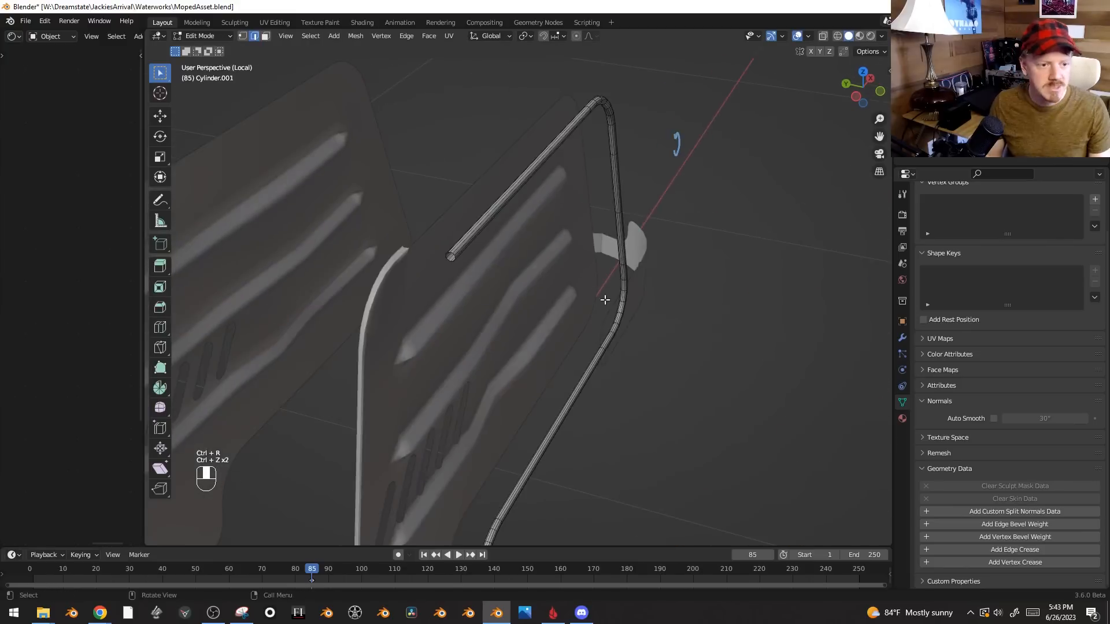
- Cut one centred edge loop around the tube's upper run on the plain tube
{"action": "middle_click_drag", "start_coordinate": [605, 300], "coordinate": [529, 311]}
{"action": "key", "text": "ctrl+r"}
{"action": "left_click", "coordinate": [547, 168]}
{"action": "right_click", "coordinate": [563, 173]}
{"action": "middle_click_drag", "start_coordinate": [588, 486], "coordinate": [622, 423], "text": "shift"}
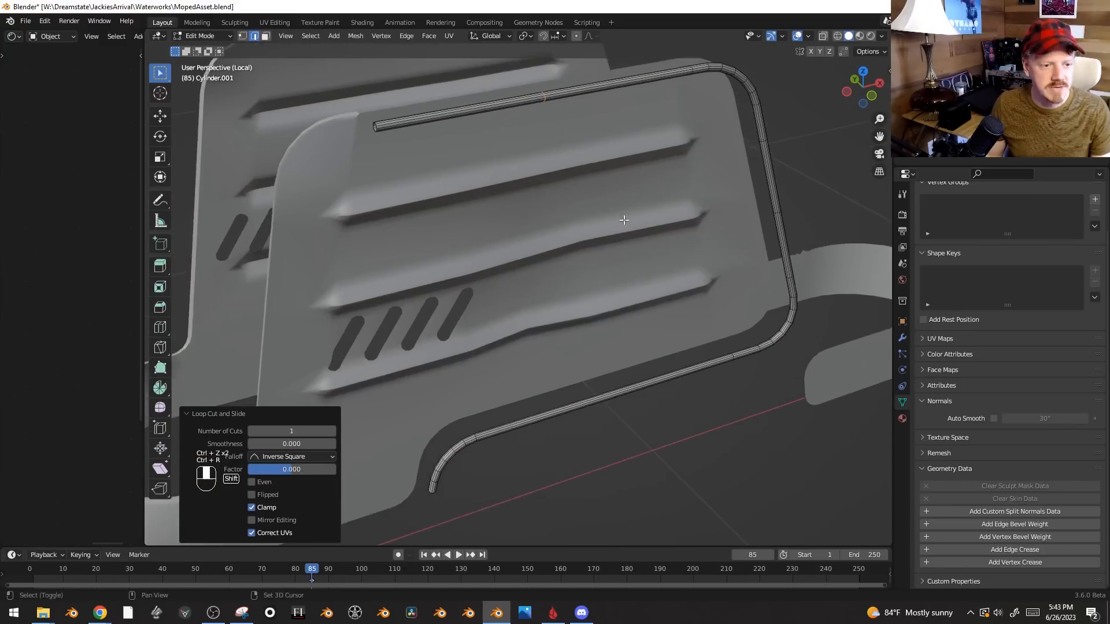
{"action": "scroll", "coordinate": [622, 422], "scroll_direction": "up", "scroll_amount": 2}
- Cut two edge loops around the tube's lower run and bevel all three loops into short bands
{"action": "key", "text": "ctrl+z"}
{"action": "key", "text": "ctrl+z"}
{"action": "key", "text": "ctrl+z"}
{"action": "key", "text": "ctrl+z"}
{"action": "key", "text": "ctrl+z"}
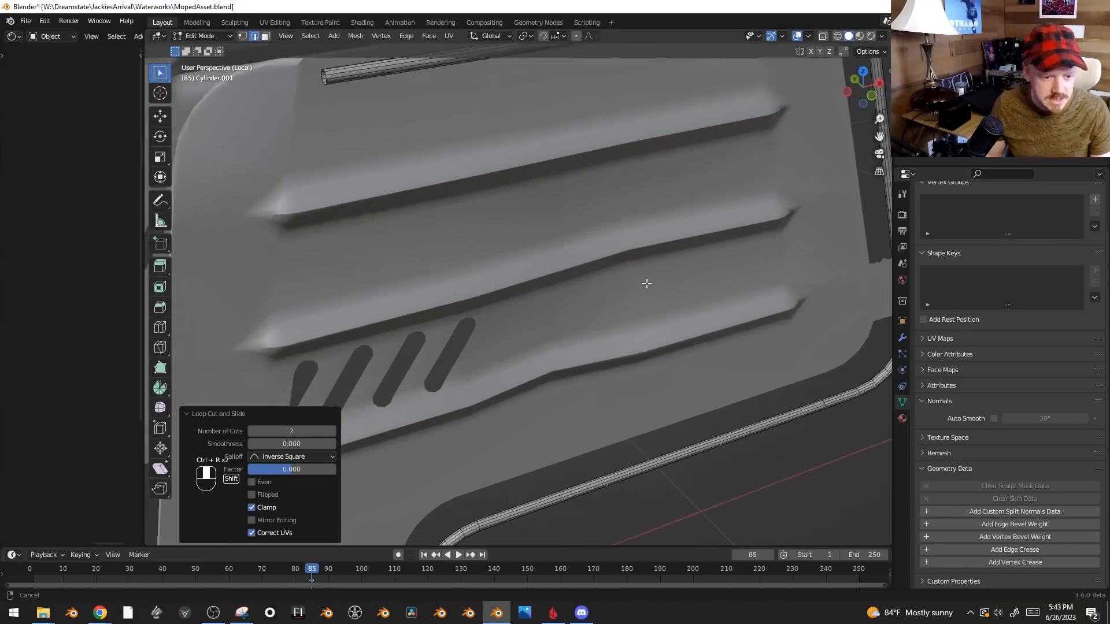
{"action": "scroll", "coordinate": [758, 253], "scroll_direction": "up", "scroll_amount": 2}
{"action": "middle_click_drag", "start_coordinate": [783, 254], "coordinate": [767, 272], "text": "shift"}
{"action": "key", "text": "ctrl+b"}
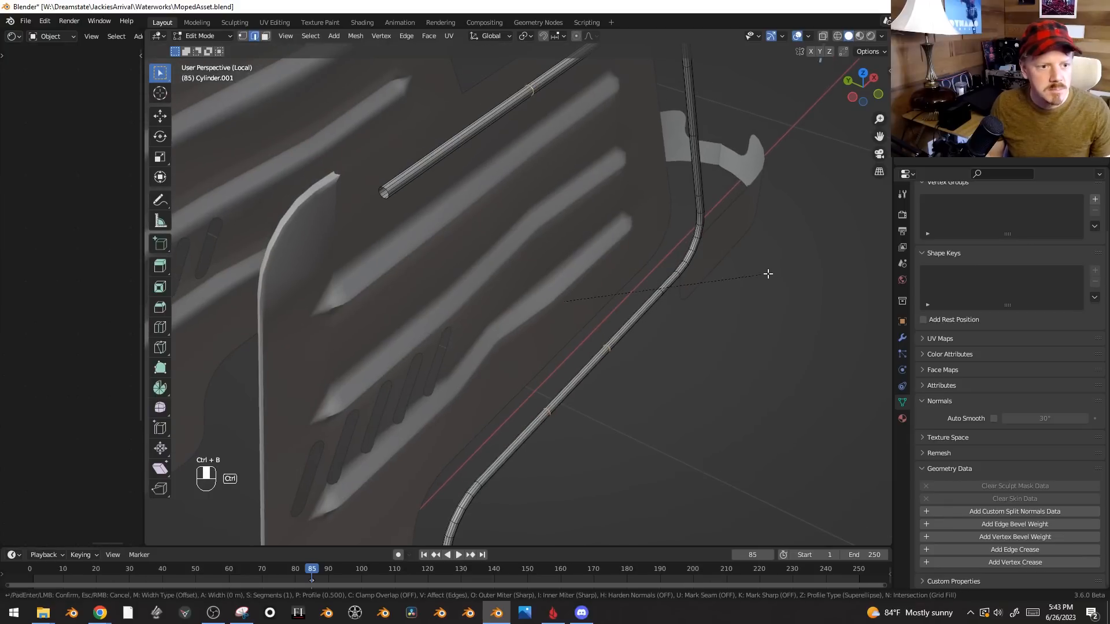
{"action": "left_click", "coordinate": [784, 264]}
- Extrude the faces of all three bands along their normals into raised collars
{"action": "key", "text": "3"}
{"action": "key", "text": "alt+e"}
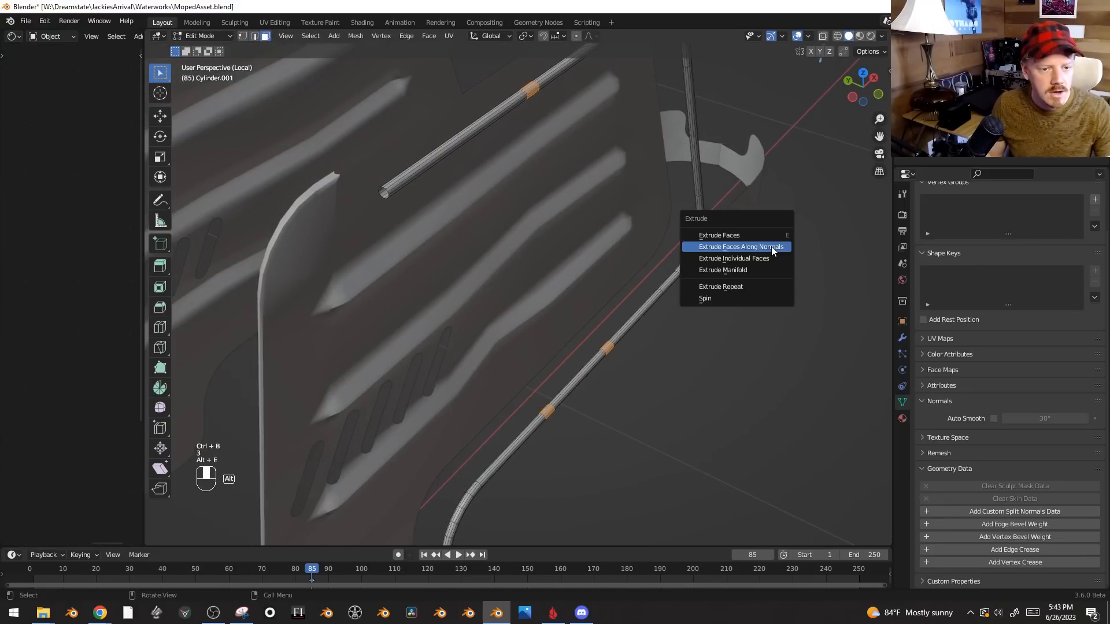
{"action": "left_click", "coordinate": [746, 247]}
{"action": "left_click", "coordinate": [776, 237]}
- Clear the selection and box-select the panel-facing faces of all three collars through the mesh in top view
{"action": "middle_click_drag", "start_coordinate": [776, 238], "coordinate": [688, 287]}
{"action": "middle_click_drag", "start_coordinate": [688, 287], "coordinate": [682, 347], "text": "alt"}
{"action": "key", "text": "alt+a"}
{"action": "key", "text": "b"}
{"action": "left_click_drag", "start_coordinate": [254, 260], "coordinate": [860, 309]}
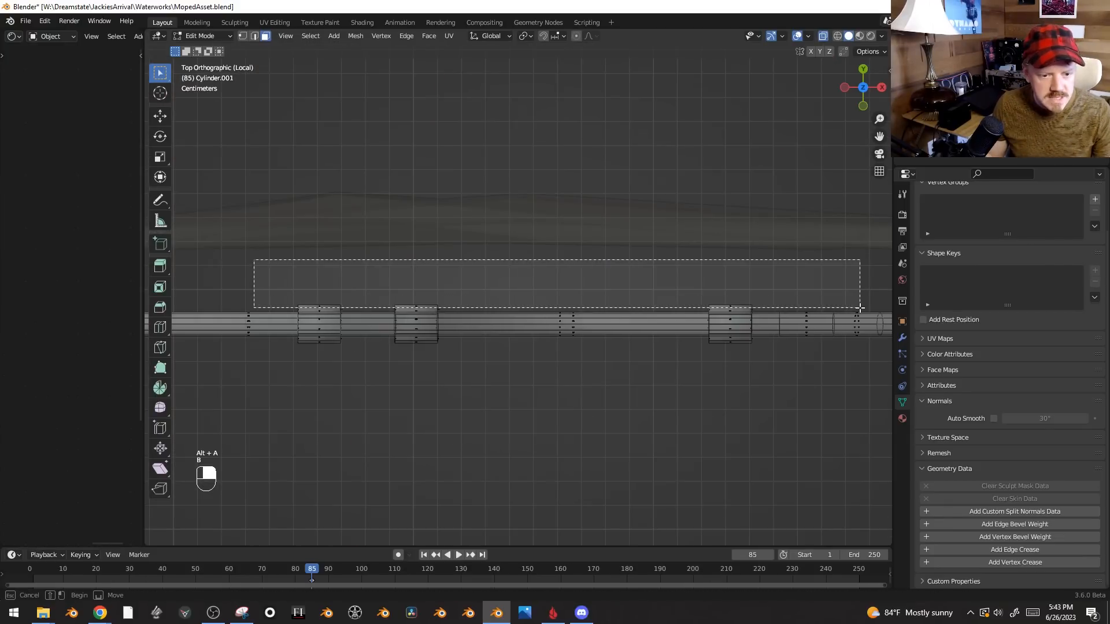
{"action": "middle_click_drag", "start_coordinate": [607, 319], "coordinate": [734, 201]}
{"action": "key", "text": "alt+z"}
- Extrude the selected collar faces toward the panel twice to start the mounting arms
{"action": "scroll", "coordinate": [734, 200], "scroll_direction": "down", "scroll_amount": 3}
{"action": "key", "text": "e"}
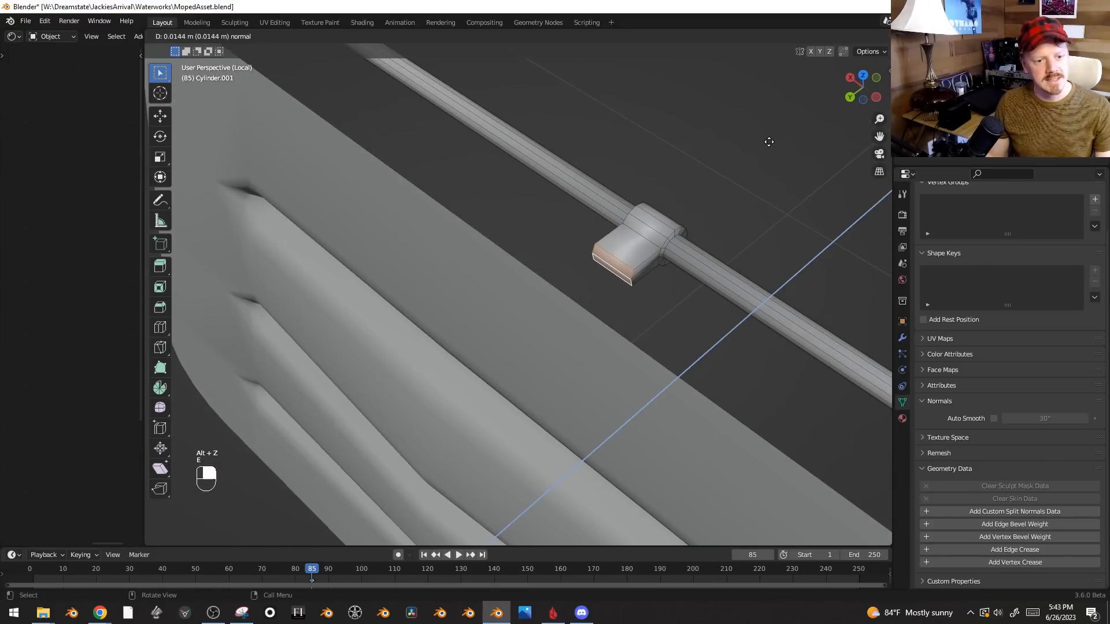
{"action": "left_click", "coordinate": [751, 139]}
{"action": "key", "text": "e"}
{"action": "left_click", "coordinate": [750, 140]}
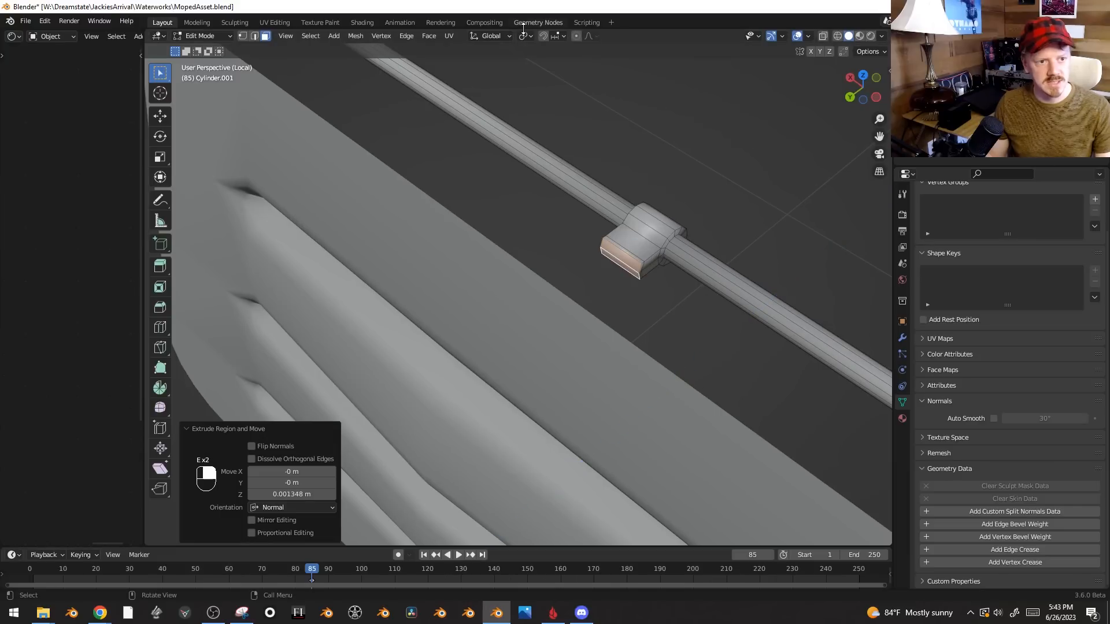
- Change the transform pivot, flatten the mounting arms' end faces along Y, and extend the arms toward the panel
{"action": "left_click", "coordinate": [524, 36]}
{"action": "left_click", "coordinate": [547, 79]}
{"action": "key", "text": "s"}
{"action": "key", "text": "y"}
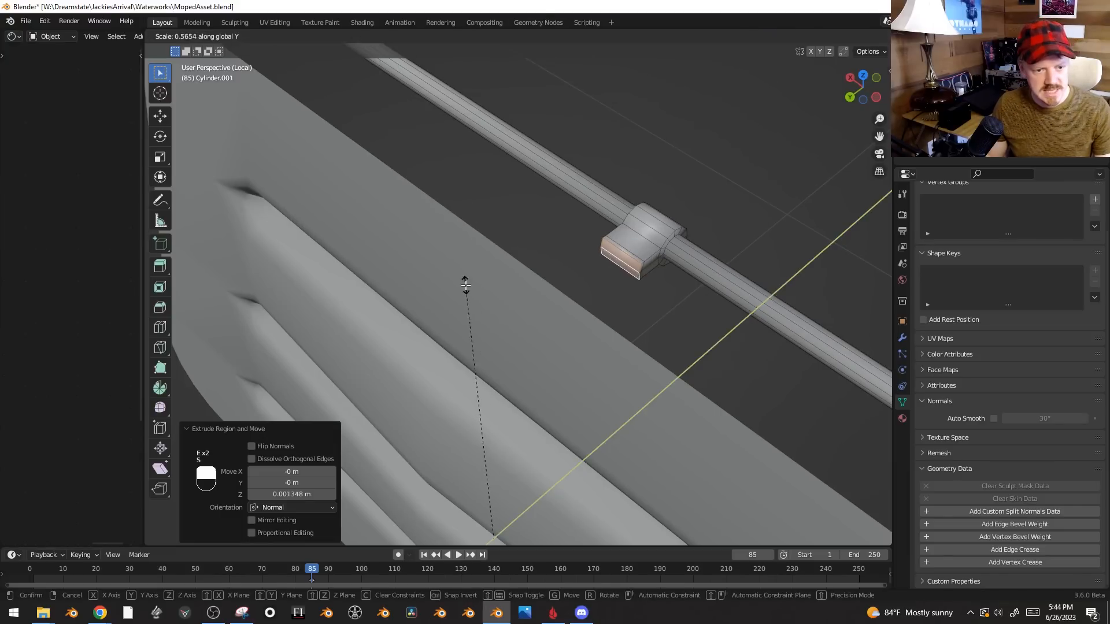
{"action": "left_click", "coordinate": [584, 354]}
{"action": "middle_click_drag", "start_coordinate": [584, 354], "coordinate": [506, 270]}
{"action": "left_click", "coordinate": [580, 275]}
- Leave mesh editing, turn on Auto Smooth for the tube, and deselect it
{"action": "key", "text": "Tab"}
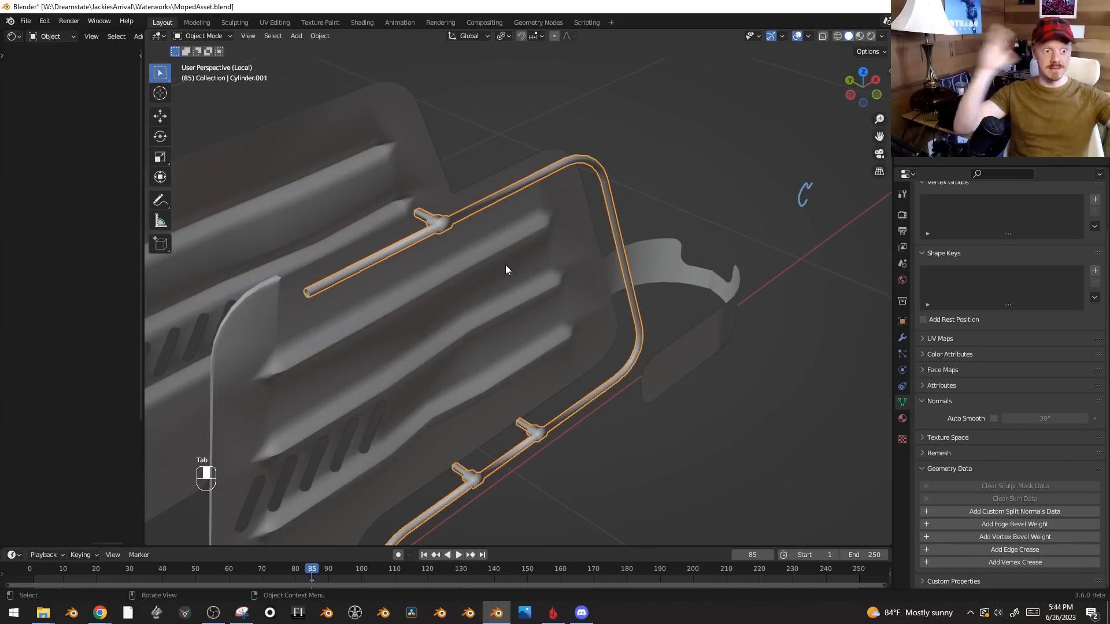
{"action": "left_click", "coordinate": [993, 418]}
{"action": "key", "text": "alt+a"}
- Examine the tubing around the rendered moped's rear lights and side panel, and undo the annotation strokes over the frame
{"action": "middle_click_drag", "start_coordinate": [453, 286], "coordinate": [463, 261]}
{"action": "scroll", "coordinate": [463, 261], "scroll_direction": "down", "scroll_amount": 5}
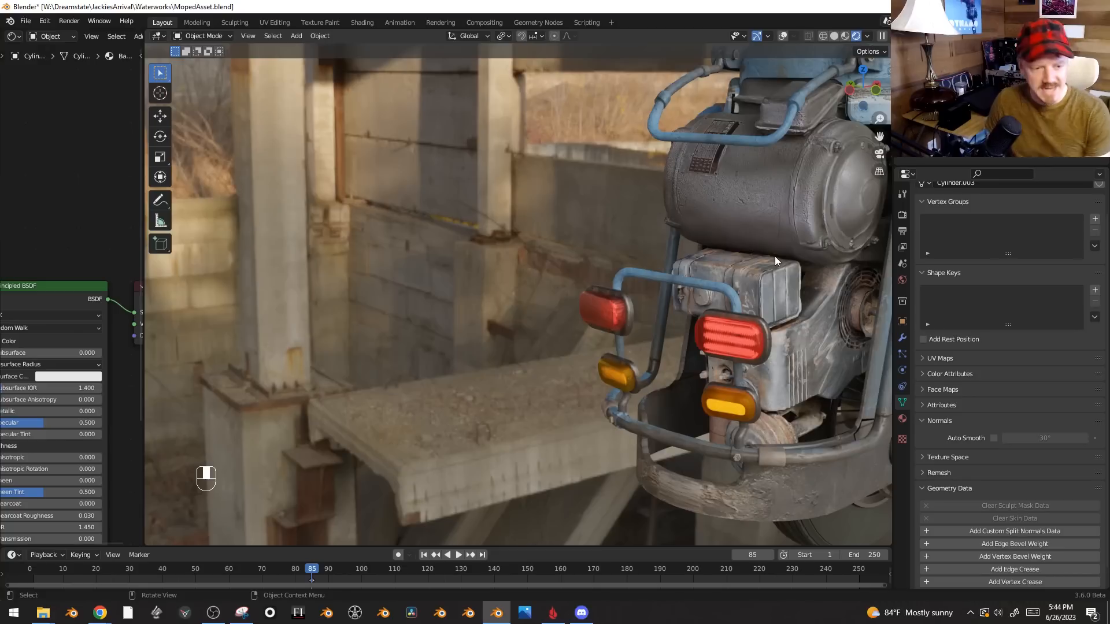
{"action": "middle_click_drag", "start_coordinate": [775, 255], "coordinate": [748, 241]}
{"action": "scroll", "coordinate": [747, 241], "scroll_direction": "up", "scroll_amount": 2}
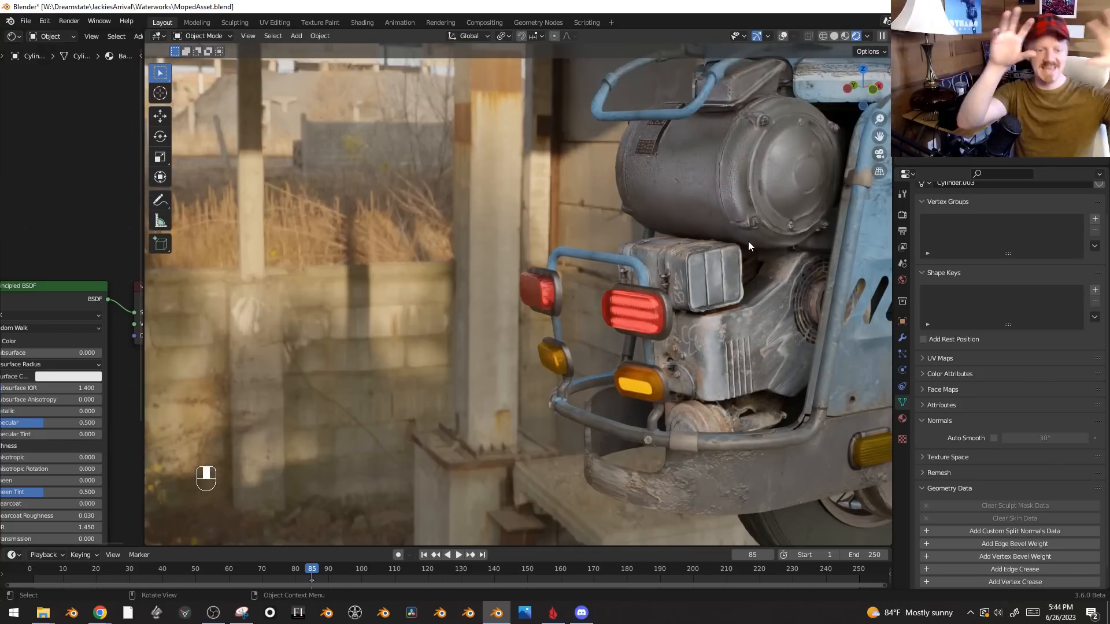
{"action": "key", "text": "ctrl+z"}
{"action": "key", "text": "ctrl+z"}
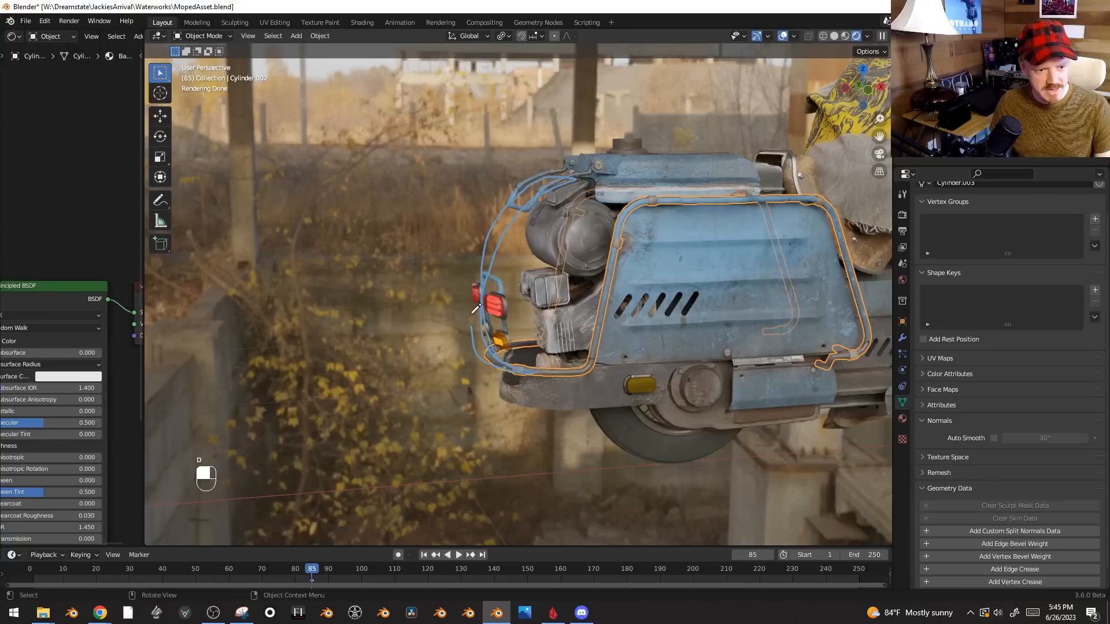
{"action": "key", "text": "ctrl+z"}
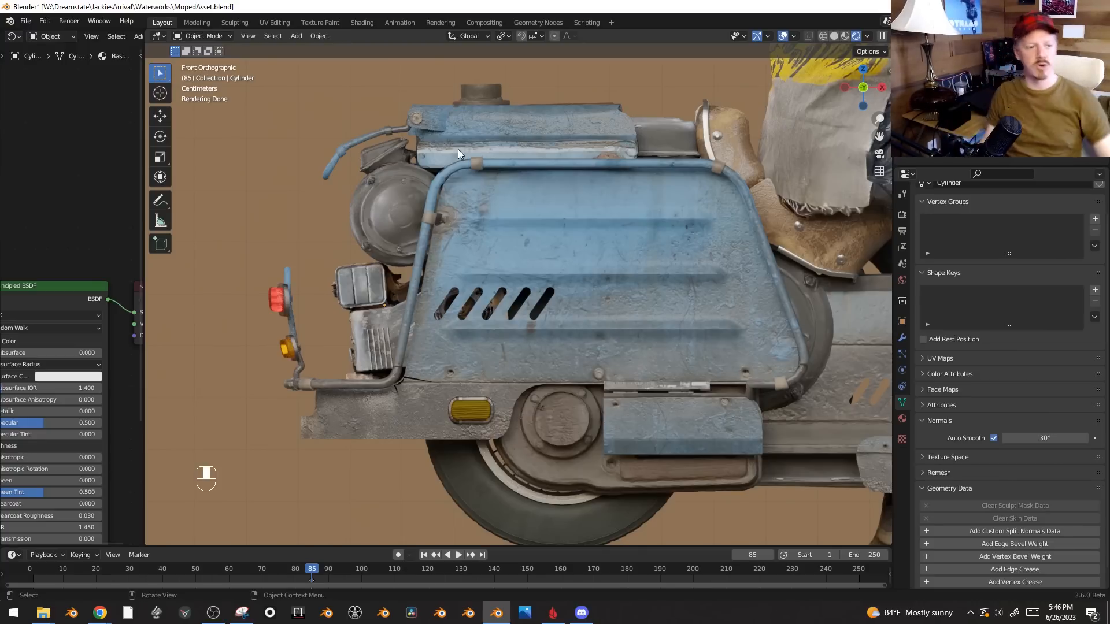
- Add a 12-vertex cylinder beside the moped and stretch its mesh along Z by a factor of about 2.65
{"action": "scroll", "coordinate": [432, 192], "scroll_direction": "down", "scroll_amount": 2}
{"action": "middle_click_drag", "start_coordinate": [443, 132], "coordinate": [596, 204], "text": "shift"}
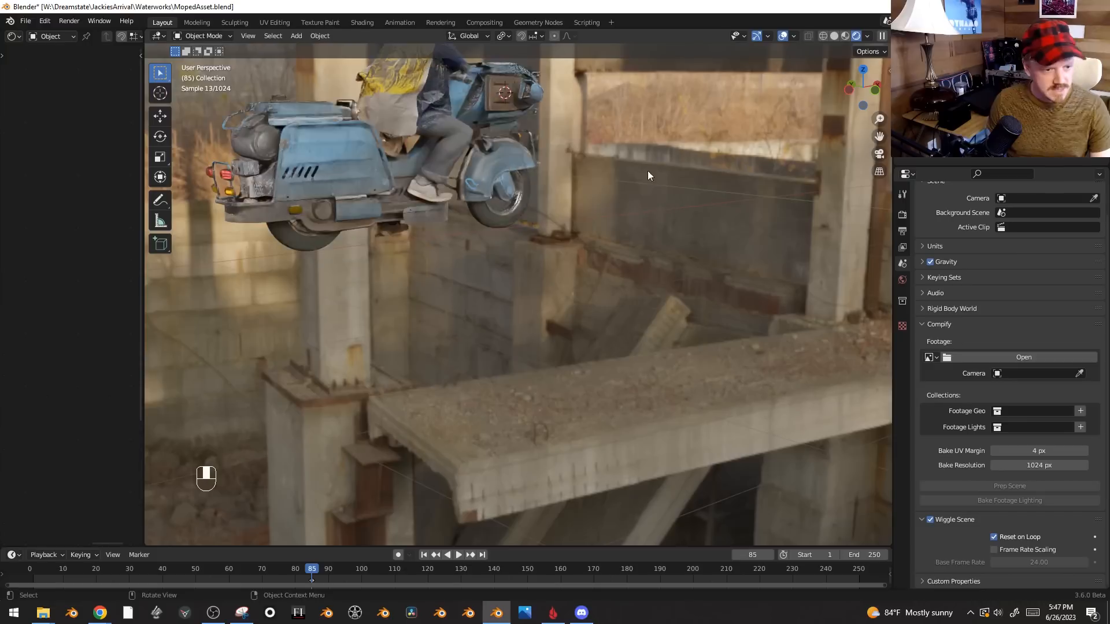
{"action": "middle_click_drag", "start_coordinate": [647, 171], "coordinate": [654, 262]}
{"action": "key", "text": "shift+a"}
{"action": "mouse_move", "coordinate": [668, 271]}
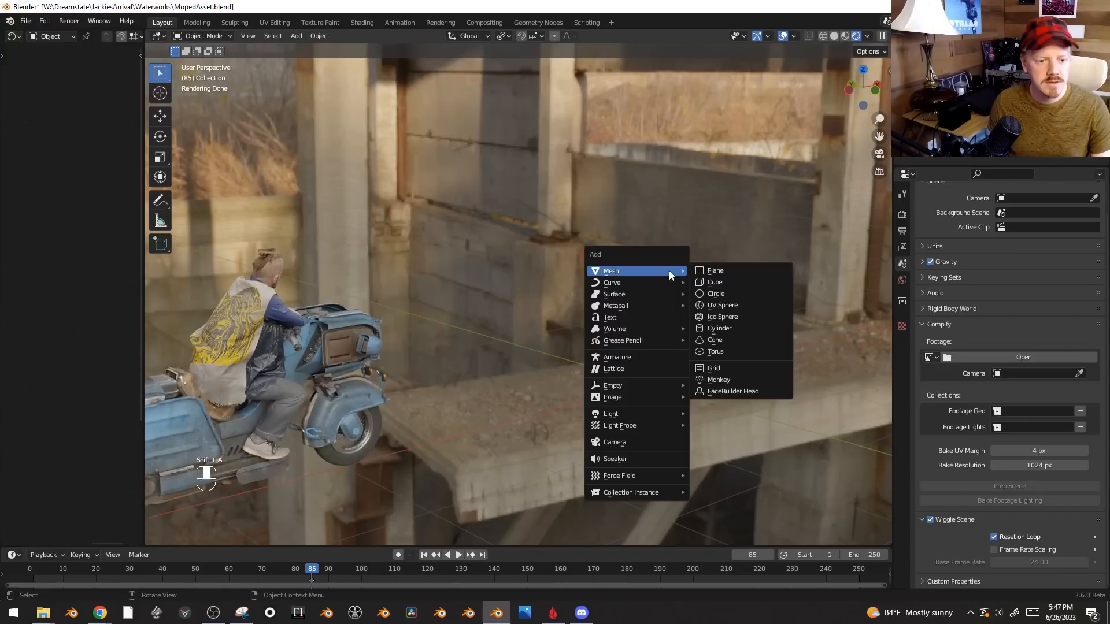
{"action": "left_click", "coordinate": [744, 328]}
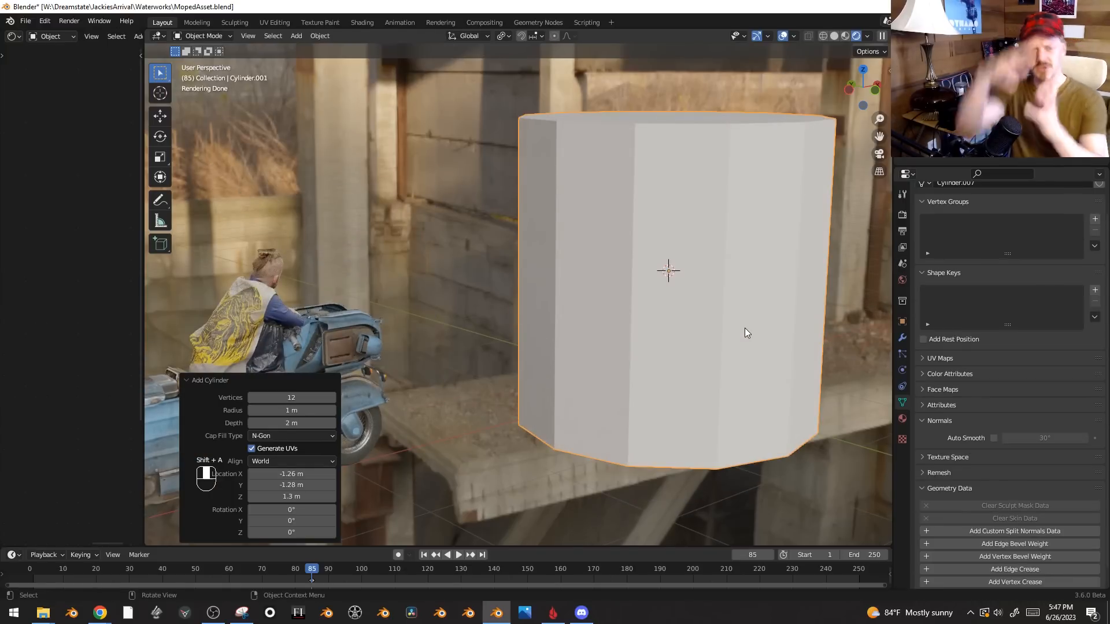
{"action": "scroll", "coordinate": [746, 325], "scroll_direction": "down", "scroll_amount": 2}
{"action": "key", "text": "Tab"}
{"action": "key", "text": "s"}
{"action": "key", "text": "z"}
{"action": "left_click", "coordinate": [813, 313]}
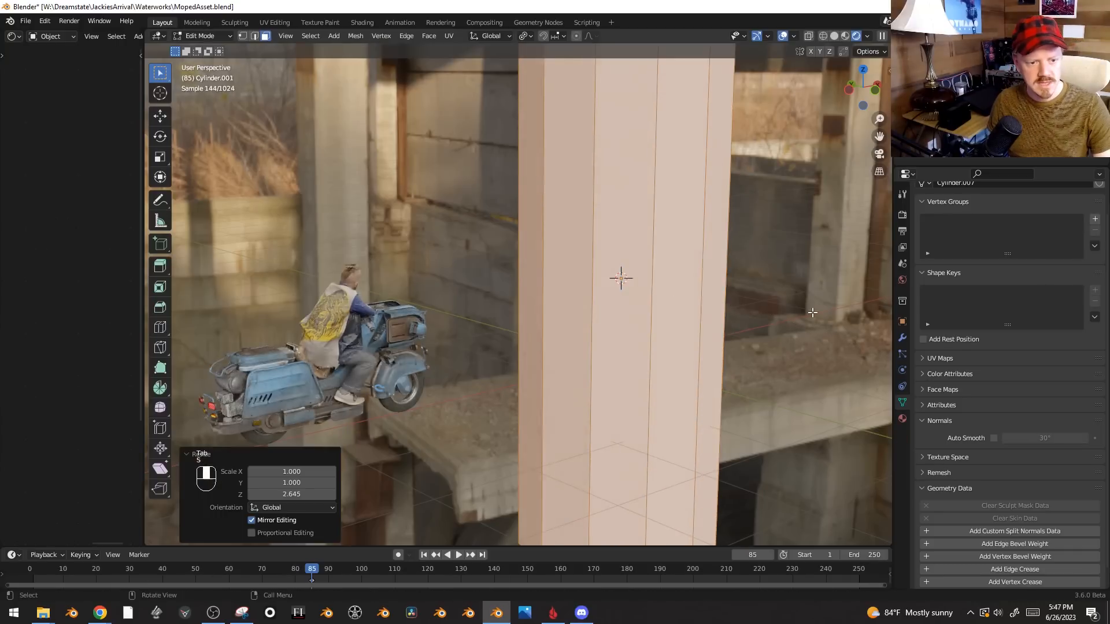
- Add nine evenly spaced horizontal loop cuts around the stretched cylinder without sliding them
{"action": "scroll", "coordinate": [812, 312], "scroll_direction": "down", "scroll_amount": 3}
{"action": "key", "text": "ctrl+r"}
{"action": "scroll", "coordinate": [598, 264], "scroll_direction": "up", "scroll_amount": 8}
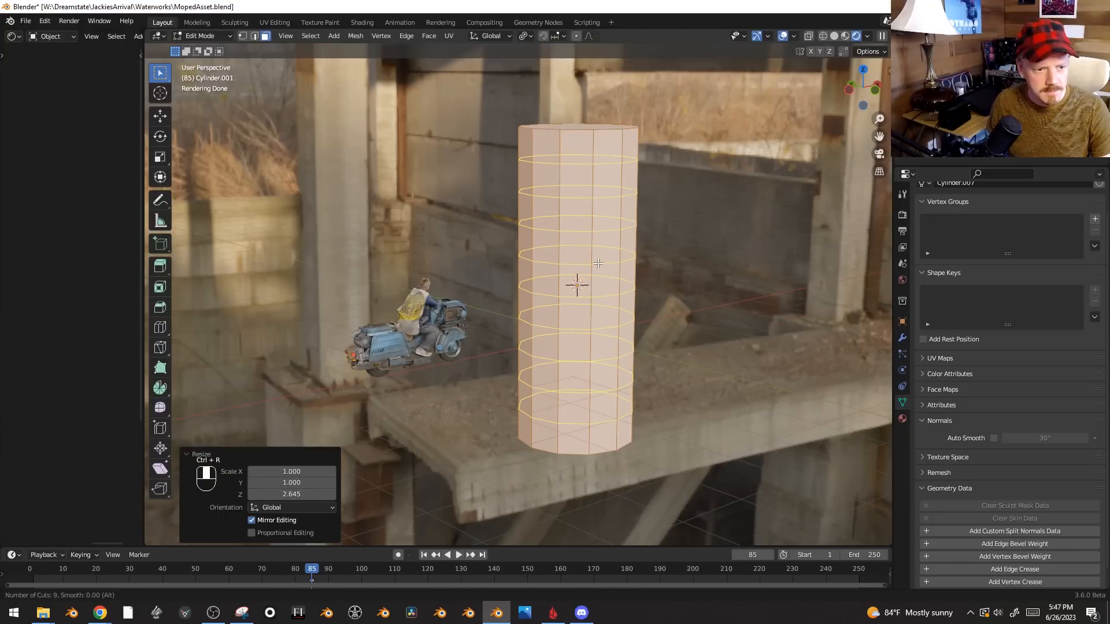
{"action": "left_click", "coordinate": [599, 264]}
{"action": "right_click", "coordinate": [599, 263]}
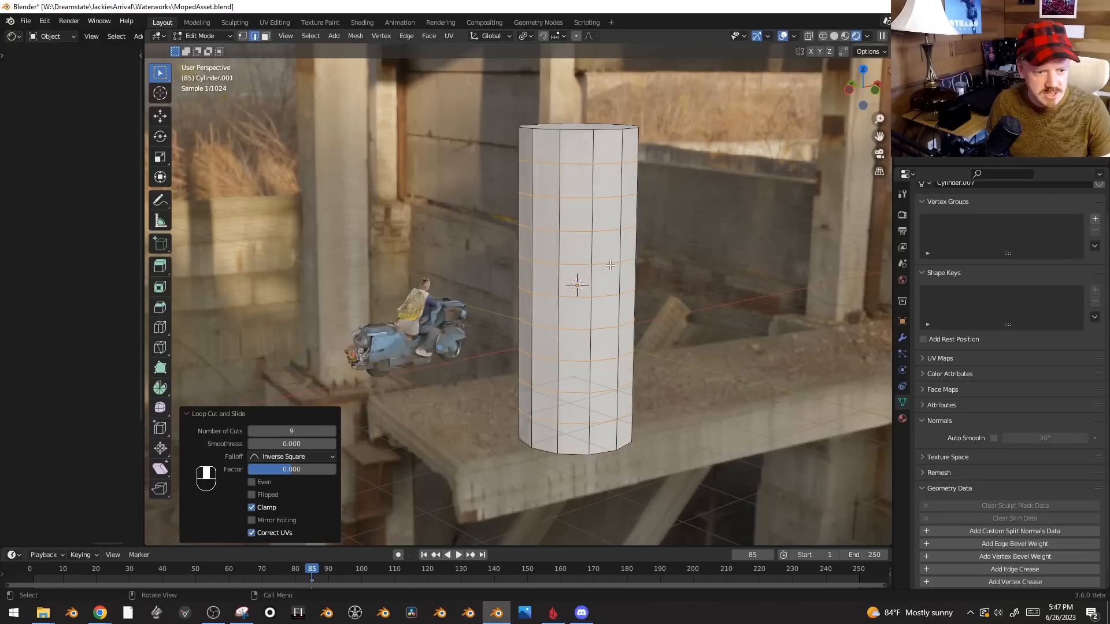
- Apply Checker Deselect to the loop-cut vertices so an alternating pattern remains selected around the cylinder
{"action": "key", "text": "1"}
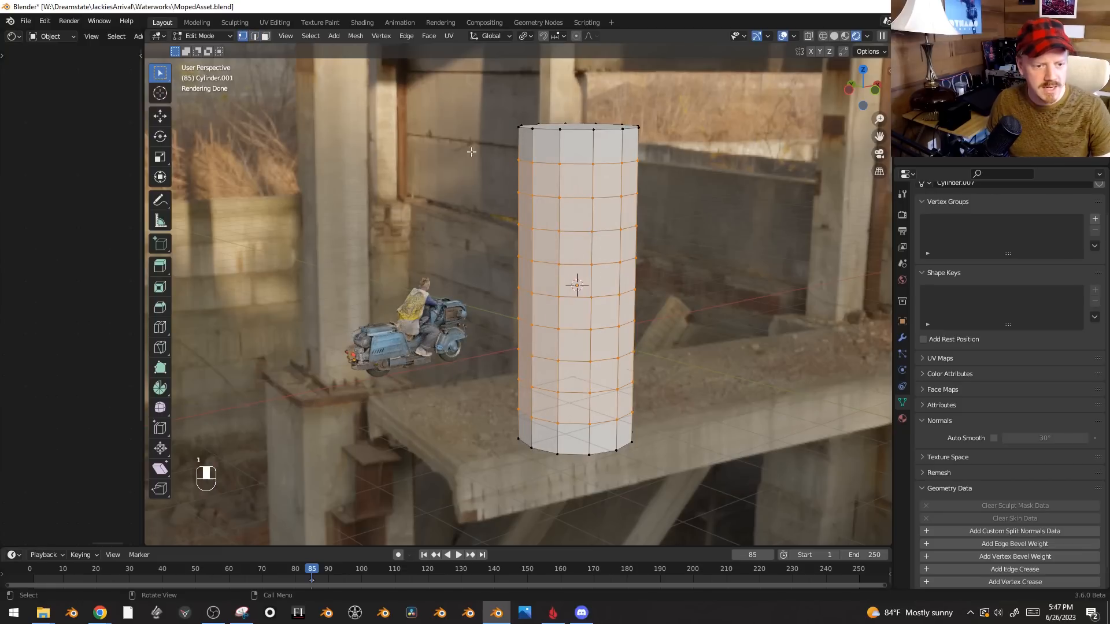
{"action": "left_click", "coordinate": [301, 38]}
{"action": "left_click", "coordinate": [339, 139]}
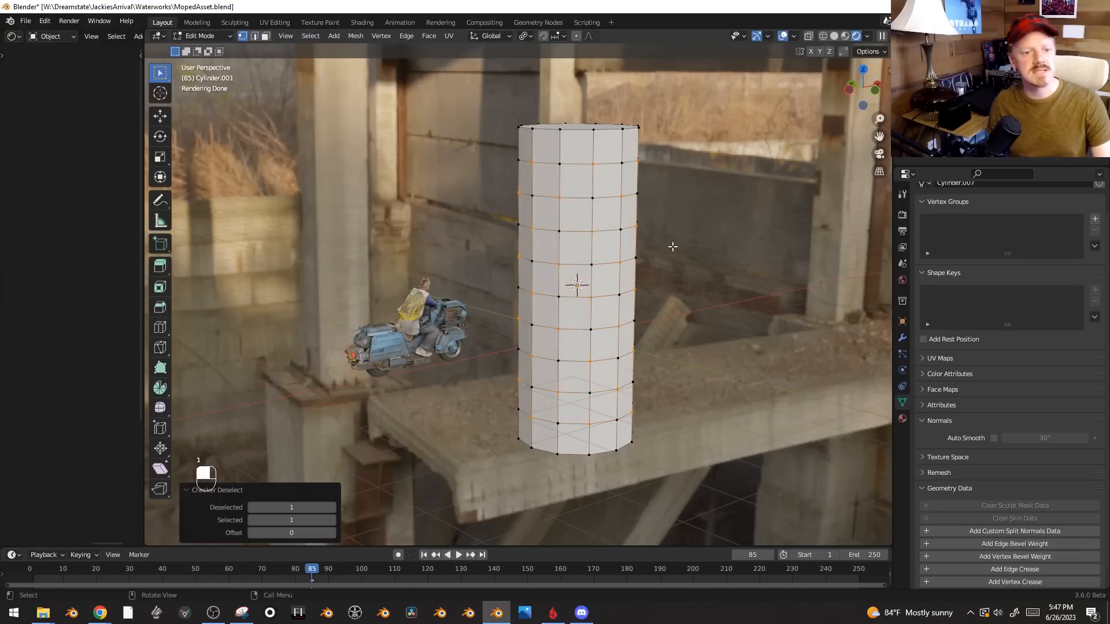
{"action": "middle_click_drag", "start_coordinate": [673, 246], "coordinate": [641, 243]}
{"action": "middle_click_drag", "start_coordinate": [569, 224], "coordinate": [538, 220]}
{"action": "left_click", "coordinate": [311, 36]}
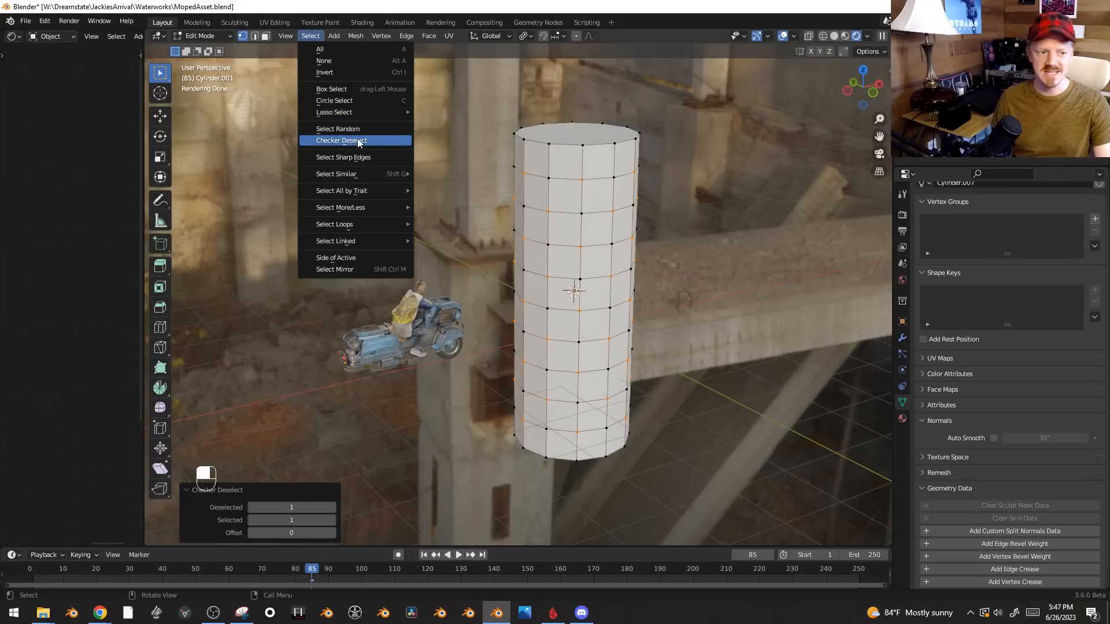
{"action": "scroll", "coordinate": [734, 285], "scroll_direction": "up", "scroll_amount": 1}
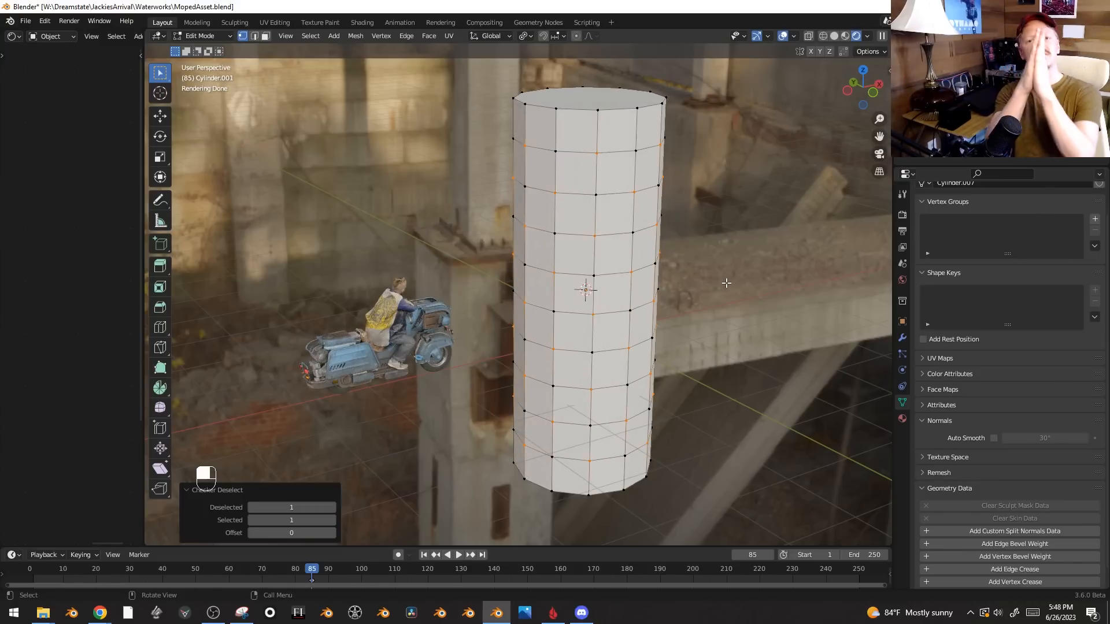
- Bevel the alternating vertices into round patches with a width of about 0.268 m and 3 segments
{"action": "key", "text": "ctrl+z"}
{"action": "key", "text": "ctrl+x"}
{"action": "key", "text": "ctrl+z"}
{"action": "key", "text": "ctrl+shift+b"}
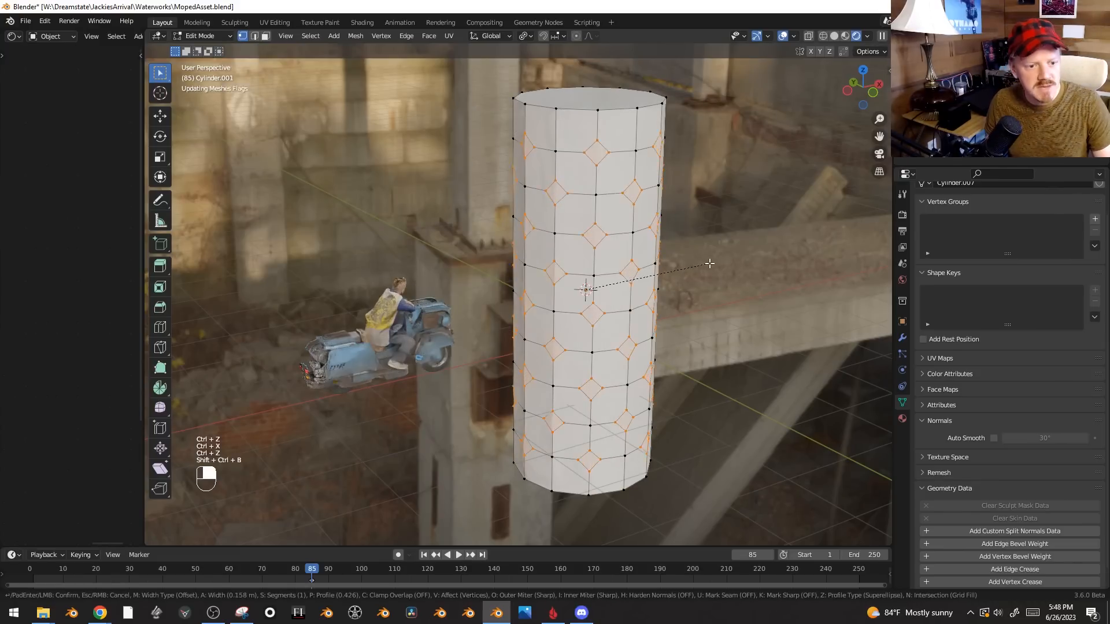
{"action": "scroll", "coordinate": [720, 264], "scroll_direction": "up", "scroll_amount": 1}
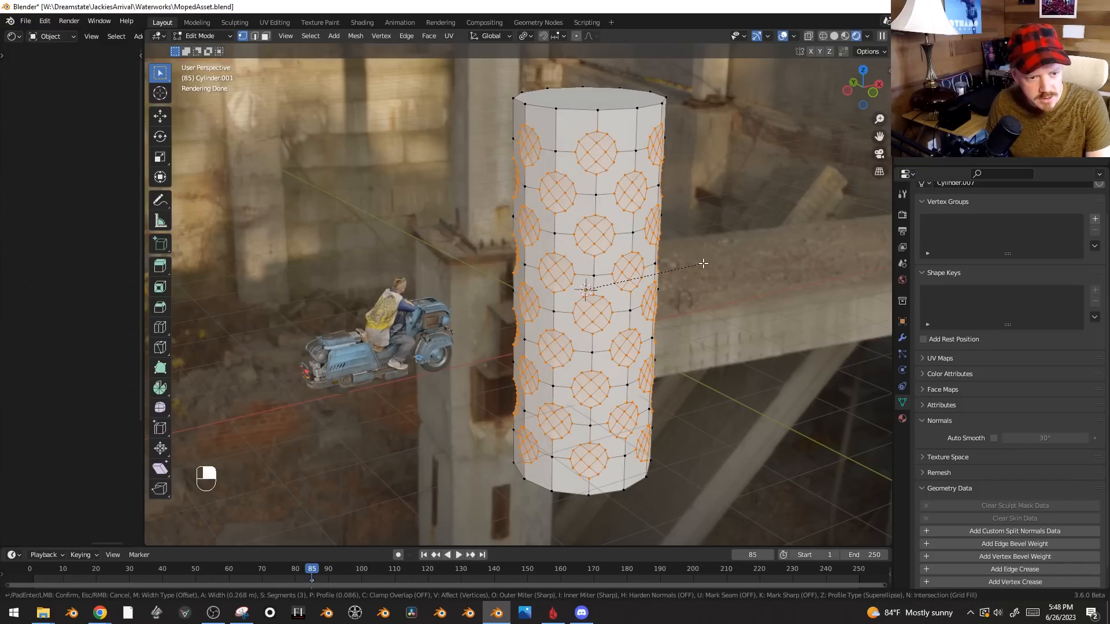
{"action": "left_click", "coordinate": [703, 263]}
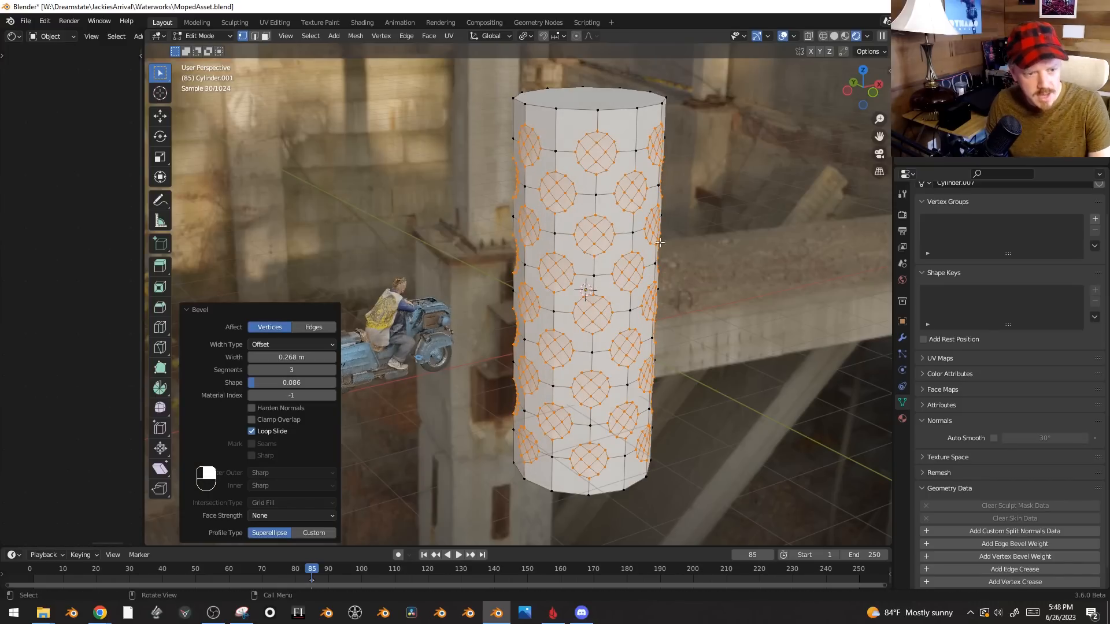
- Switch to face selection and dissolve the selected patches' inner edges so each circle is a single face
{"action": "left_click", "coordinate": [265, 37]}
{"action": "middle_click_drag", "start_coordinate": [642, 216], "coordinate": [681, 241]}
{"action": "scroll", "coordinate": [680, 240], "scroll_direction": "up", "scroll_amount": 3}
{"action": "key", "text": "ctrl+z"}
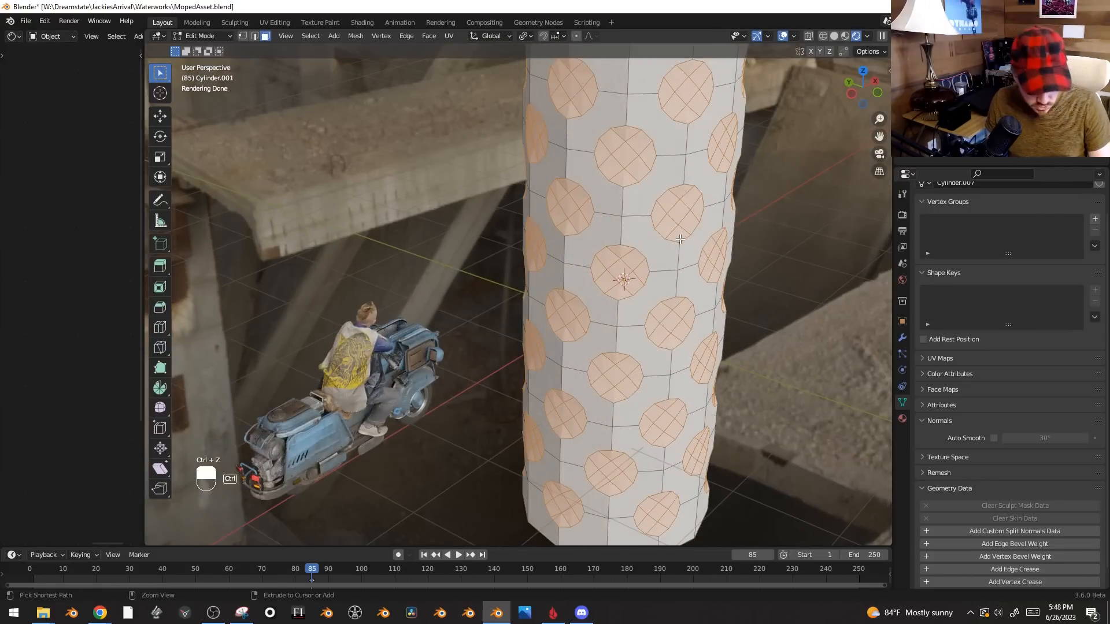
{"action": "key", "text": "ctrl+x"}
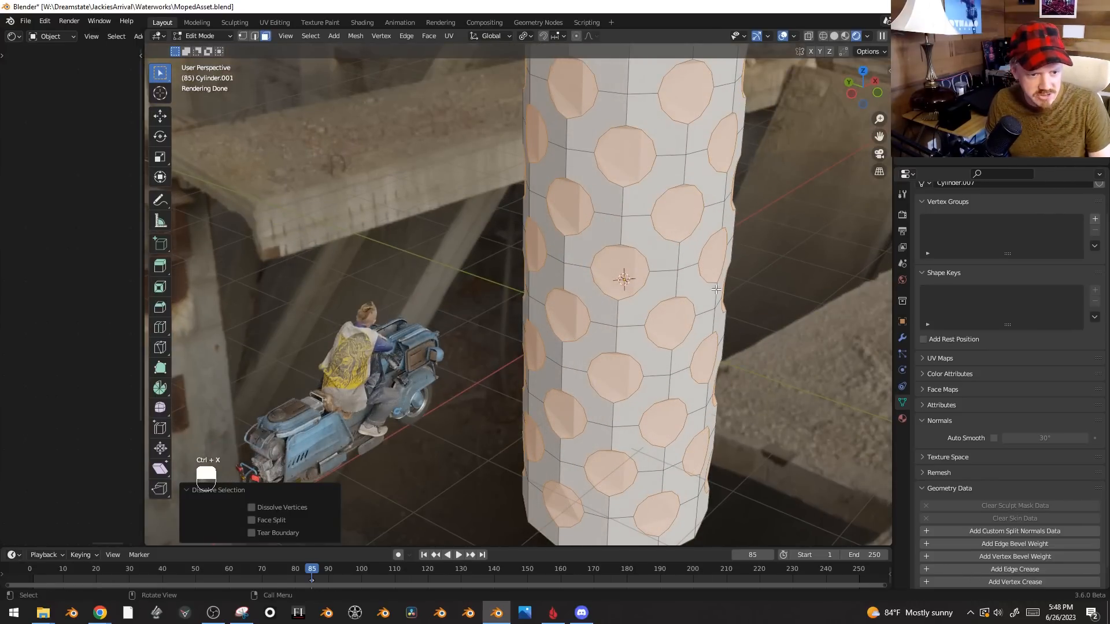
- Extrude the circular faces inward along their normals by about 0.173 m and delete the end faces to open the holes
{"action": "middle_click_drag", "start_coordinate": [759, 300], "coordinate": [786, 305]}
{"action": "key", "text": "alt+e"}
{"action": "left_click", "coordinate": [784, 304]}
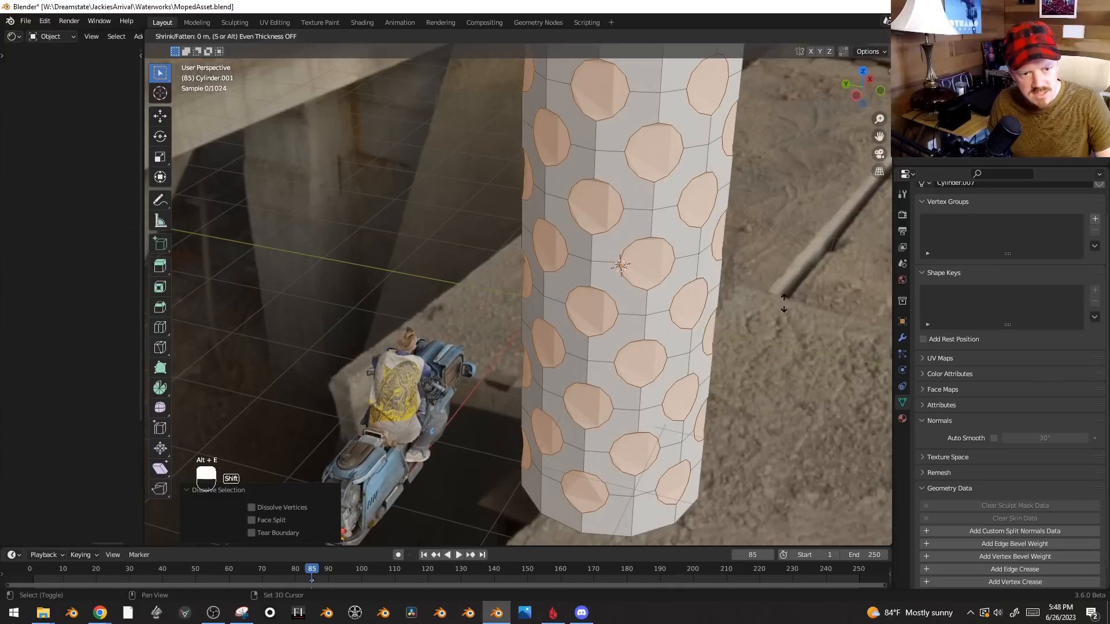
{"action": "left_click", "coordinate": [791, 309]}
{"action": "key", "text": "x"}
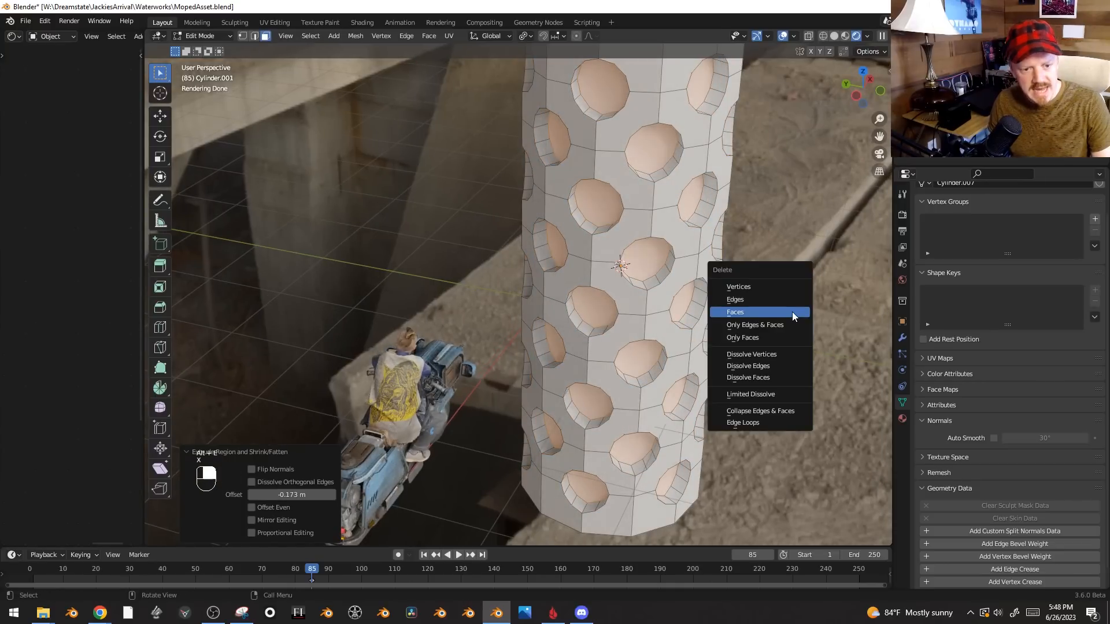
{"action": "left_click", "coordinate": [792, 312]}
- Leave mesh editing and shade the perforated cylinder smooth with Auto Smooth at 30°
{"action": "scroll", "coordinate": [792, 312], "scroll_direction": "down", "scroll_amount": 5}
{"action": "key", "text": "Tab"}
{"action": "key", "text": "alt+a"}
{"action": "middle_click_drag", "start_coordinate": [792, 311], "coordinate": [706, 279]}
{"action": "left_click", "coordinate": [527, 267]}
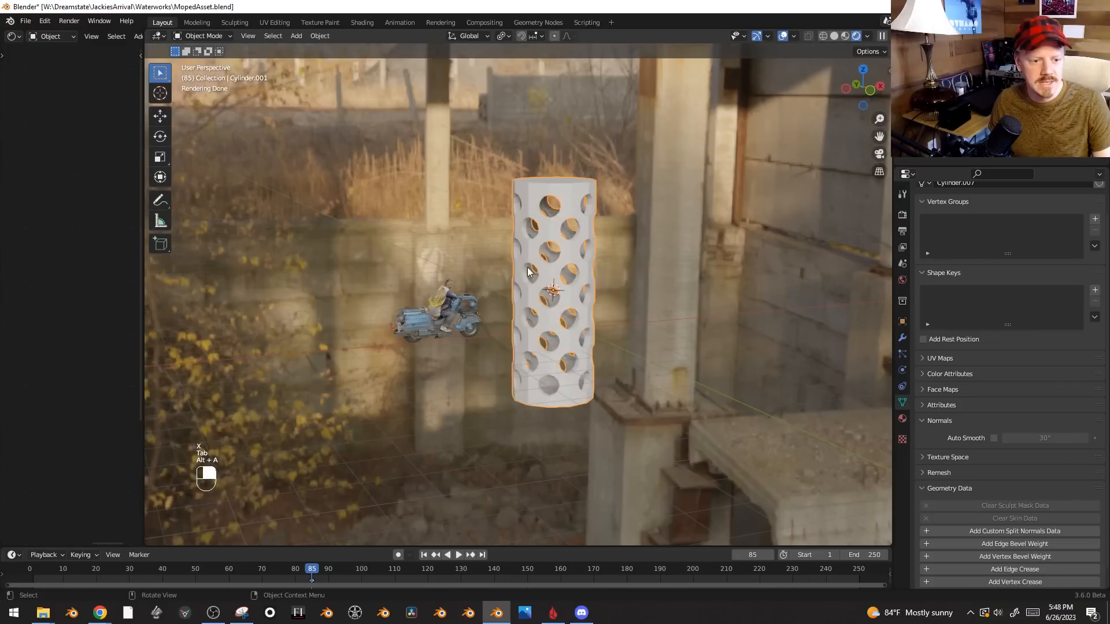
{"action": "scroll", "coordinate": [564, 214], "scroll_direction": "up", "scroll_amount": 2}
{"action": "right_click", "coordinate": [577, 196]}
{"action": "left_click", "coordinate": [553, 186]}
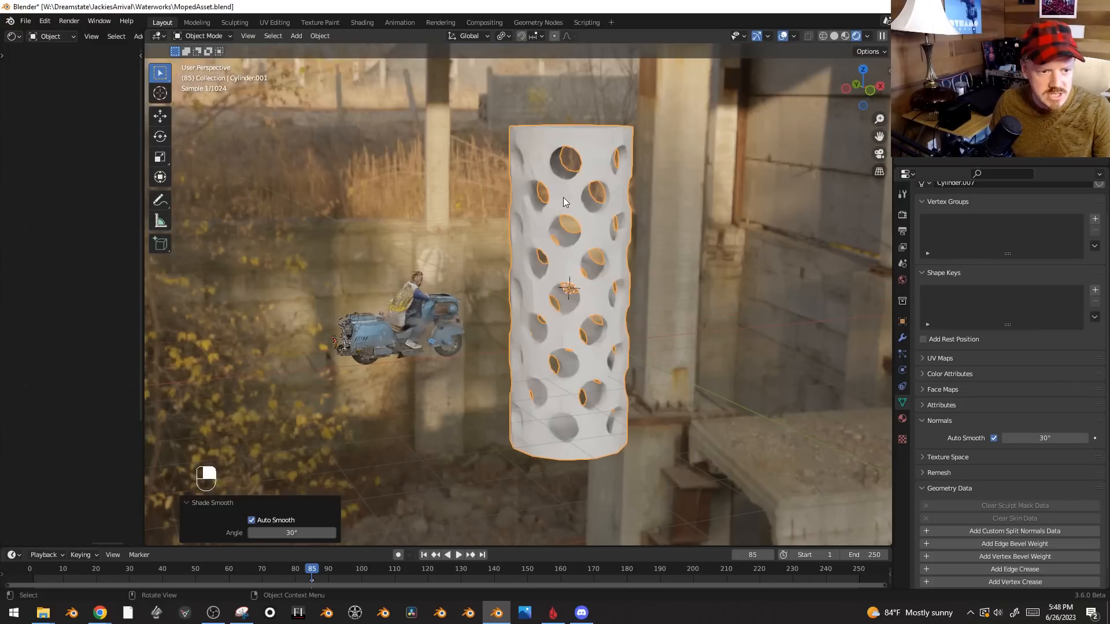
- Adjust the cylinder's Auto Smooth angle and examine its shading with the viewport overlays hidden
{"action": "key", "text": "shift+alt+z"}
{"action": "mouse_move", "coordinate": [1045, 438]}
{"action": "left_mouse_down"}
{"action": "mouse_move", "coordinate": [1028, 438]}
{"action": "mouse_move", "coordinate": [1047, 438]}
{"action": "left_mouse_up"}
{"action": "key", "text": "shift+alt+z"}
{"action": "middle_click_drag", "start_coordinate": [646, 342], "coordinate": [597, 322]}
{"action": "key", "text": "shift+alt+z"}
{"action": "scroll", "coordinate": [665, 349], "scroll_direction": "down", "scroll_amount": 3}
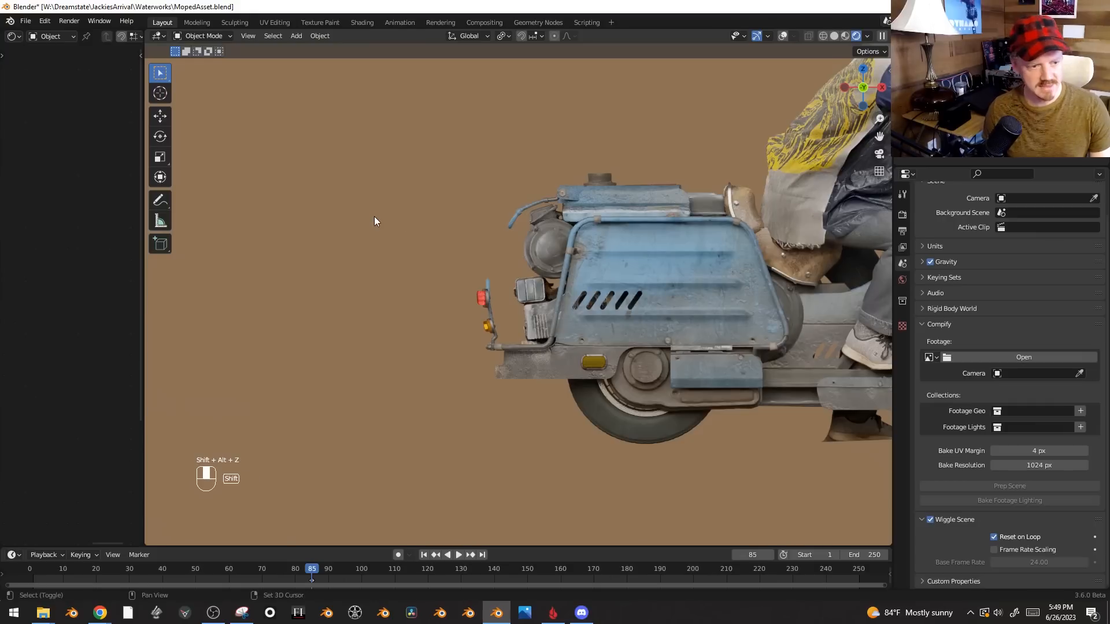
- Add a 12-vertex cylinder behind the moped and rotate it about X so its cap faces the front view
{"action": "key", "text": "shift+a"}
{"action": "mouse_move", "coordinate": [374, 220]}
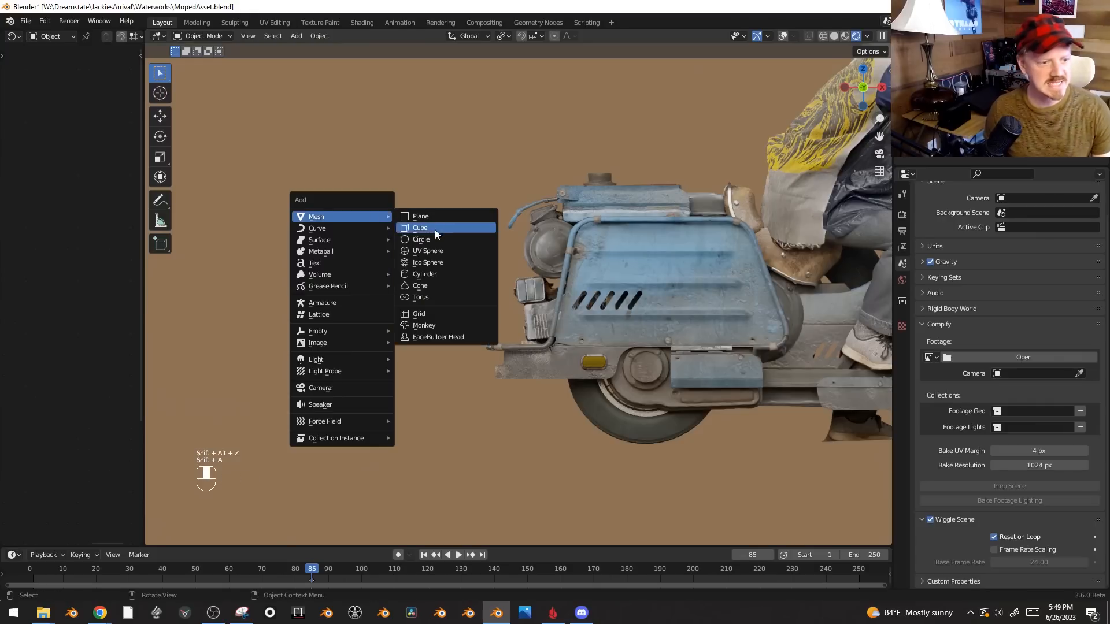
{"action": "left_click", "coordinate": [446, 276]}
{"action": "scroll", "coordinate": [445, 276], "scroll_direction": "down", "scroll_amount": 5}
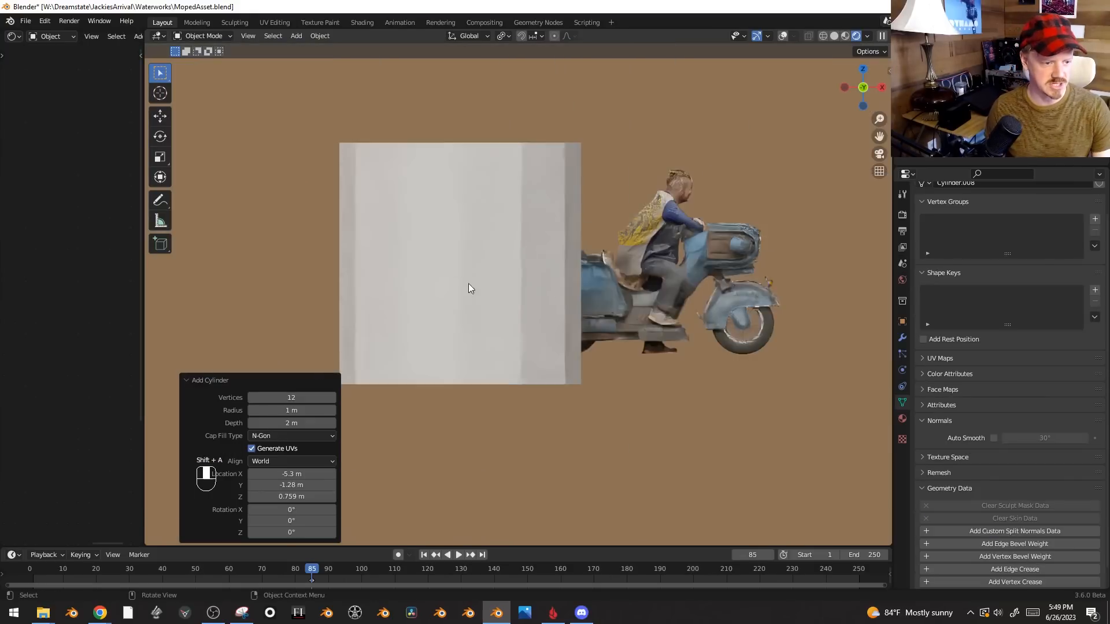
{"action": "key", "text": "r"}
{"action": "key", "text": "x"}
{"action": "left_click", "coordinate": [477, 130]}
- Select the lower half of the cylinder's vertices in X-ray and extrude them down about 3.54 m into a slot shape
{"action": "key", "text": "Tab"}
{"action": "key", "text": "alt+z"}
{"action": "key", "text": "1"}
{"action": "key", "text": "shift+alt+z"}
{"action": "key", "text": "alt+a"}
{"action": "key", "text": "b"}
{"action": "left_click_drag", "start_coordinate": [300, 247], "coordinate": [699, 419]}
{"action": "scroll", "coordinate": [644, 190], "scroll_direction": "down", "scroll_amount": 2}
{"action": "key", "text": "e"}
{"action": "left_click", "coordinate": [683, 491]}
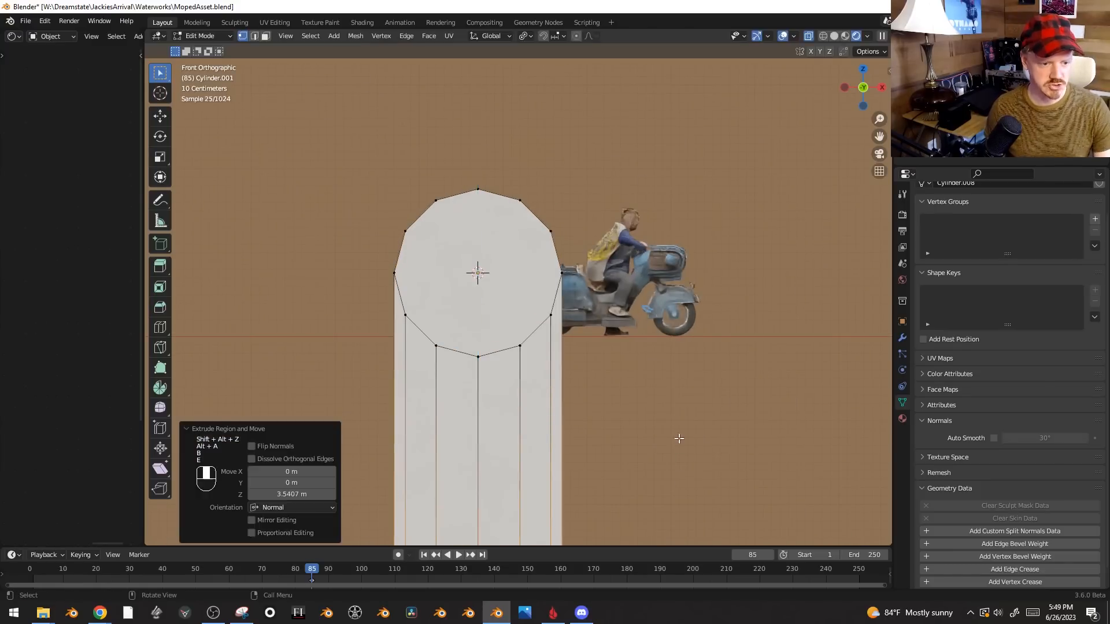
- Reposition the extruded lower end of the slot shape to adjust its length
{"action": "scroll", "coordinate": [673, 347], "scroll_direction": "down", "scroll_amount": 5}
{"action": "key", "text": "g"}
{"action": "right_click", "coordinate": [629, 225]}
{"action": "key", "text": "z"}
{"action": "right_click", "coordinate": [807, 263]}
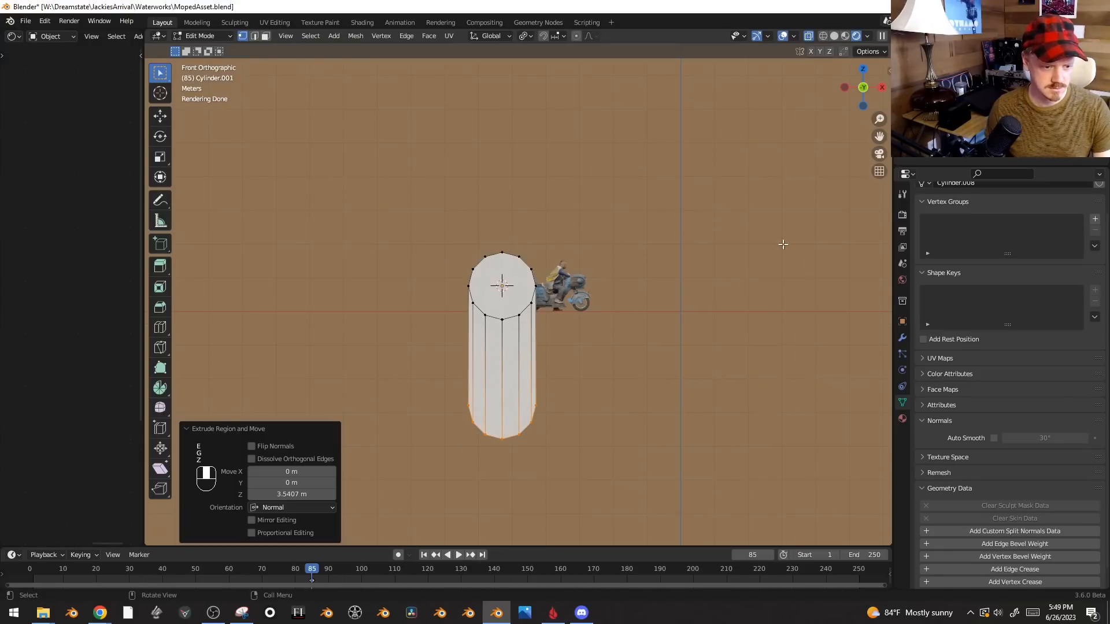
{"action": "key", "text": "g"}
{"action": "left_click", "coordinate": [733, 235]}
- Scale down the whole slot shape, move it up clear of the moped, and tilt it to match the existing vents
{"action": "key", "text": "a"}
{"action": "key", "text": "s"}
{"action": "left_click", "coordinate": [507, 352]}
{"action": "scroll", "coordinate": [580, 386], "scroll_direction": "up", "scroll_amount": 4}
{"action": "key", "text": "g"}
{"action": "left_click", "coordinate": [570, 225]}
{"action": "scroll", "coordinate": [537, 249], "scroll_direction": "up", "scroll_amount": 6}
{"action": "middle_click_drag", "start_coordinate": [500, 269], "coordinate": [638, 406], "text": "shift"}
{"action": "key", "text": "r"}
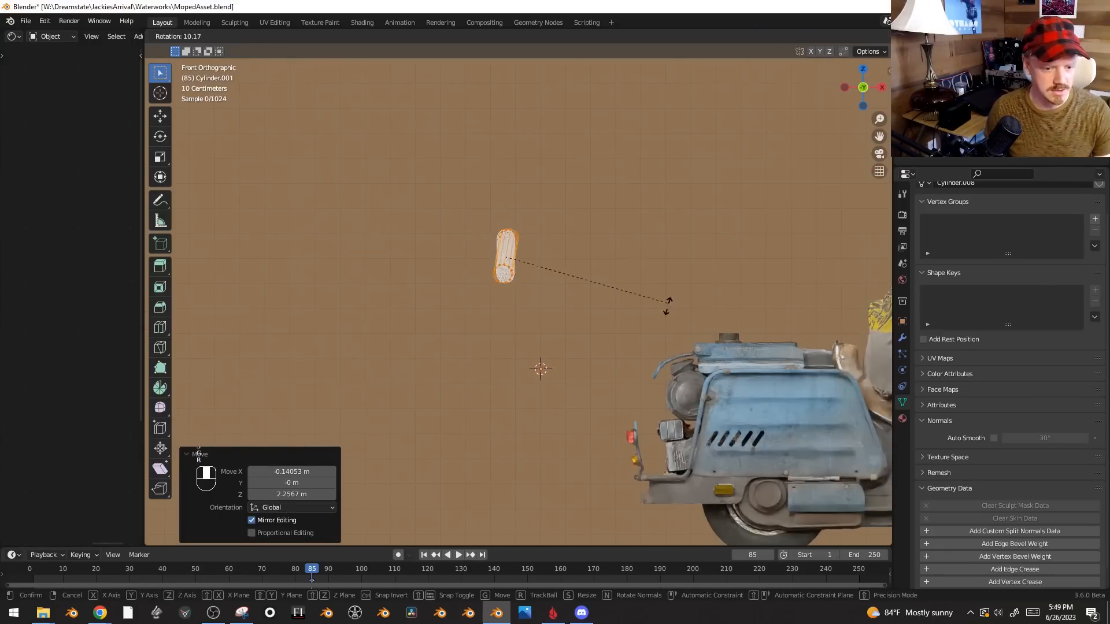
{"action": "left_click", "coordinate": [666, 372]}
- Duplicate the tilted slot four times along X to form an evenly spaced row of five
{"action": "key", "text": "shift+d"}
{"action": "middle_click", "coordinate": [589, 241]}
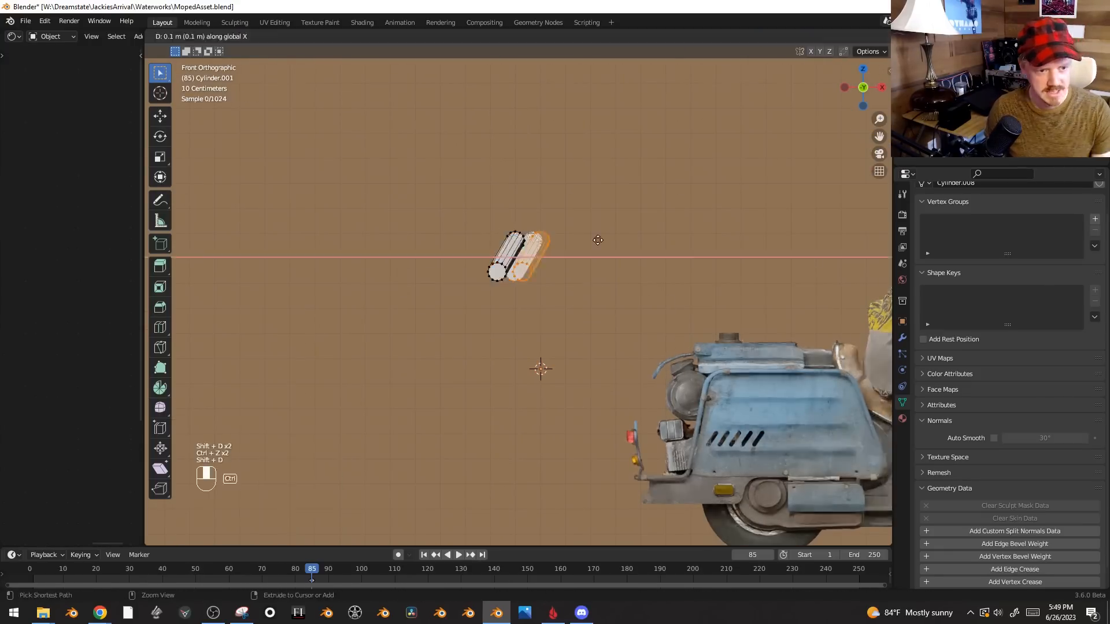
{"action": "left_click", "coordinate": [600, 241]}
{"action": "key", "text": "shift+d"}
{"action": "middle_click", "coordinate": [624, 246]}
{"action": "left_click", "coordinate": [632, 248]}
{"action": "key", "text": "shift+d"}
{"action": "middle_click", "coordinate": [641, 252]}
{"action": "left_click", "coordinate": [652, 255]}
{"action": "key", "text": "shift+d"}
{"action": "middle_click", "coordinate": [655, 257]}
{"action": "left_click", "coordinate": [686, 265]}
- Leave mesh editing and recentre the slot row's origin on its geometry
{"action": "key", "text": "Tab"}
{"action": "key", "text": "s"}
{"action": "left_click", "coordinate": [668, 271]}
{"action": "right_click", "coordinate": [563, 269]}
{"action": "mouse_move", "coordinate": [564, 307]}
{"action": "left_click", "coordinate": [601, 317]}
{"action": "key", "text": "s"}
{"action": "key", "text": "s"}
{"action": "right_click", "coordinate": [703, 295]}
{"action": "middle_click_drag", "start_coordinate": [681, 334], "coordinate": [505, 270], "text": "shift"}
- Move the slot row over the blue side panel and scale it down to fit beside the existing vents
{"action": "key", "text": "g"}
{"action": "left_click", "coordinate": [763, 417]}
{"action": "middle_click_drag", "start_coordinate": [763, 418], "coordinate": [652, 331], "text": "shift"}
{"action": "scroll", "coordinate": [664, 329], "scroll_direction": "up", "scroll_amount": 3}
{"action": "key", "text": "s"}
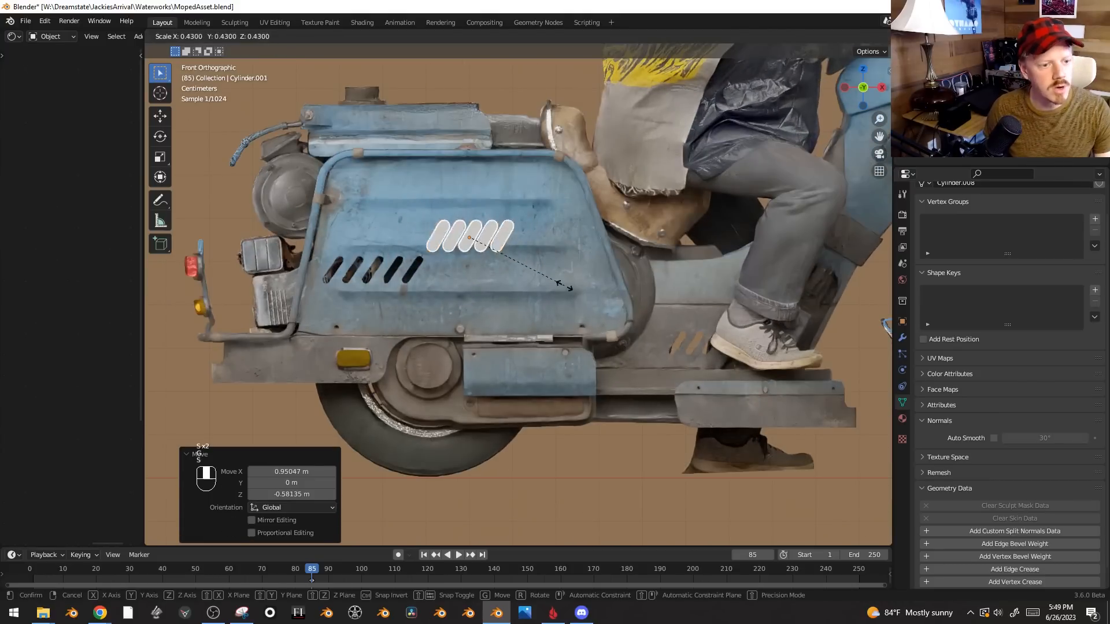
{"action": "left_click", "coordinate": [571, 278]}
{"action": "key", "text": "g"}
{"action": "left_click", "coordinate": [641, 266]}
{"action": "key", "text": "s"}
{"action": "left_click", "coordinate": [642, 267]}
{"action": "key", "text": "g"}
{"action": "left_click", "coordinate": [644, 266]}
- Move the slot row along Y into the side panel and stretch it along Y by about 1.98 to pass through
{"action": "middle_click_drag", "start_coordinate": [642, 266], "coordinate": [426, 329]}
{"action": "key", "text": "g"}
{"action": "key", "text": "y"}
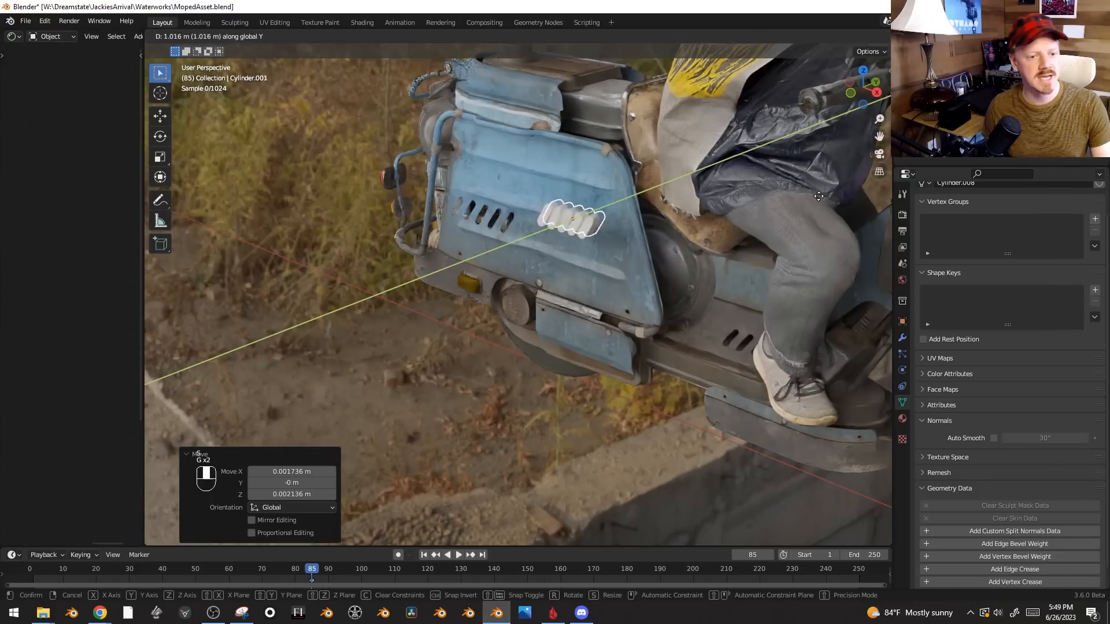
{"action": "left_click", "coordinate": [364, 211]}
{"action": "key", "text": "s"}
{"action": "key", "text": "y"}
{"action": "left_click", "coordinate": [838, 416]}
{"action": "middle_click_drag", "start_coordinate": [581, 193], "coordinate": [502, 253], "text": "shift"}
{"action": "scroll", "coordinate": [501, 253], "scroll_direction": "up", "scroll_amount": 2}
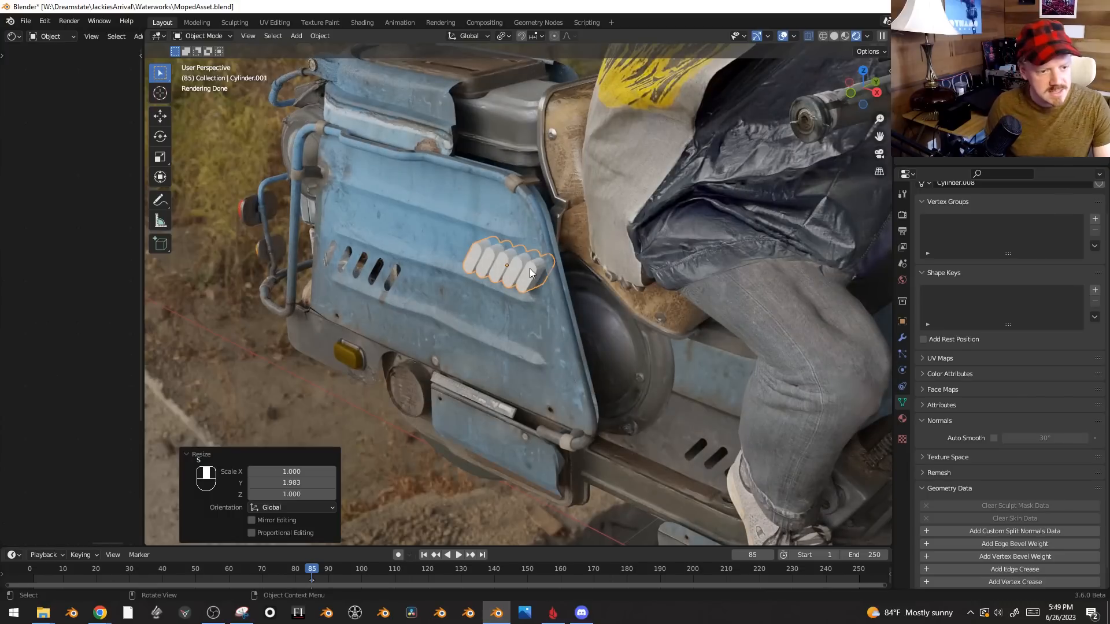
- Cut the slot row out of the side panel with a Bool Tool Difference, set the solver to Fast, and deselect everything
{"action": "left_click", "coordinate": [431, 227], "text": "shift"}
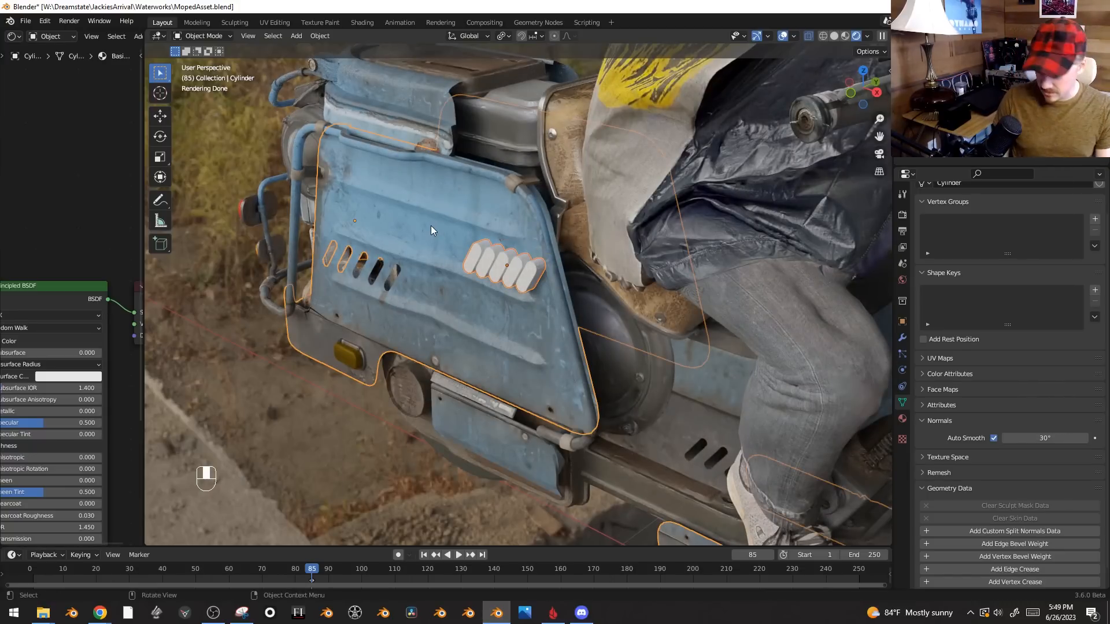
{"action": "key", "text": "ctrl+KP_Subtract"}
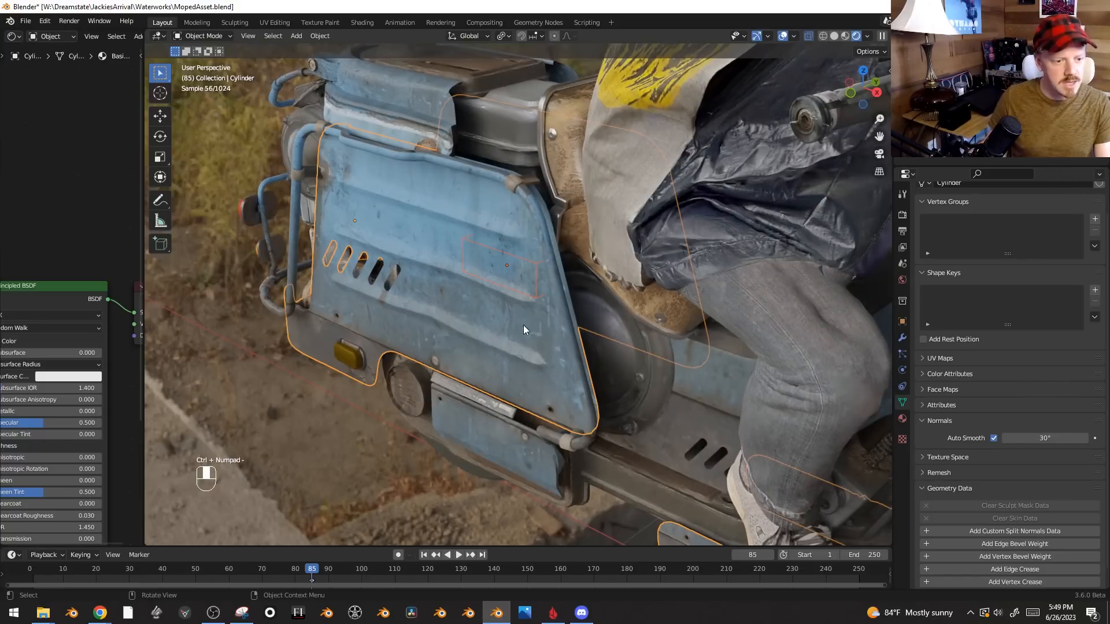
{"action": "left_click", "coordinate": [481, 360]}
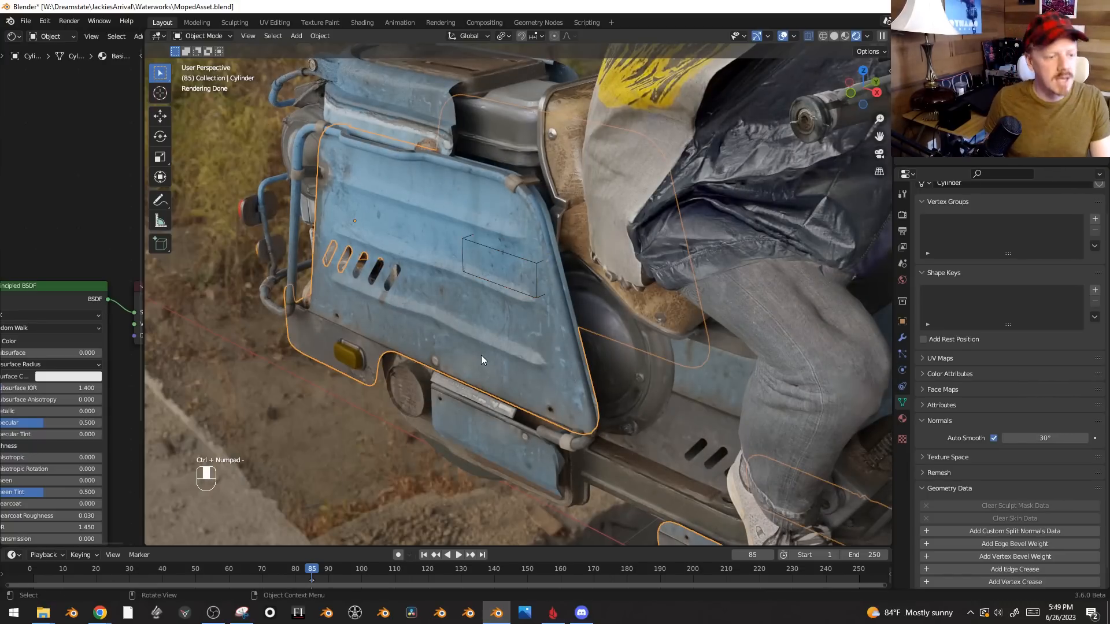
{"action": "left_click", "coordinate": [902, 338]}
{"action": "left_click", "coordinate": [1018, 292]}
{"action": "middle_click_drag", "start_coordinate": [618, 290], "coordinate": [653, 258]}
{"action": "key", "text": "alt+a"}
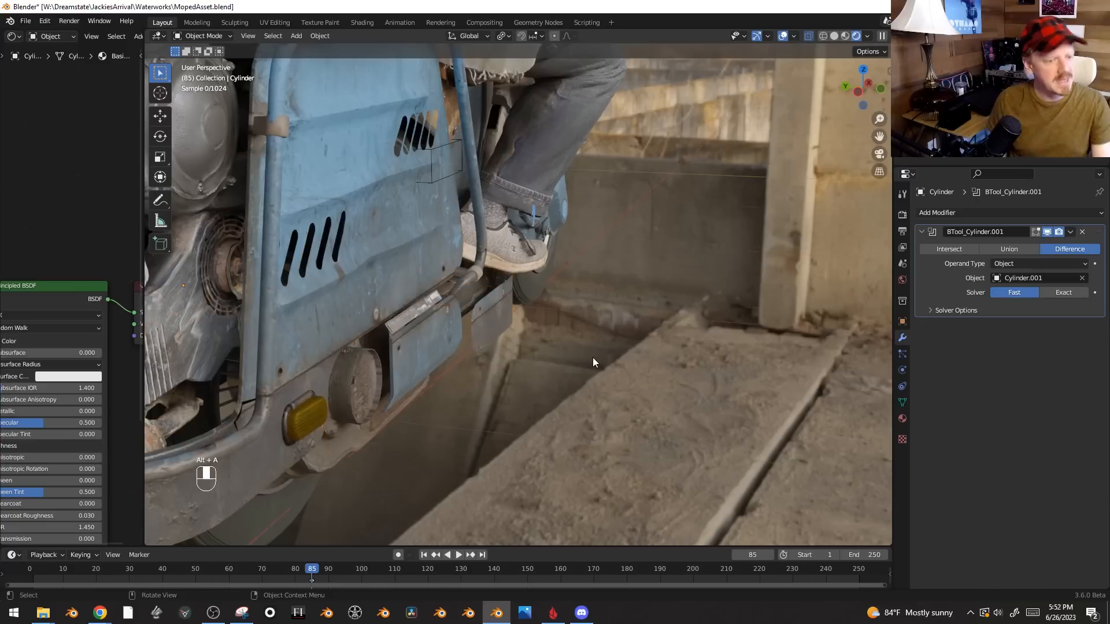
- Bend the small lower flap below the rider's foot outward about 0.065 m in X and -0.145 m in Y with connected proportional editing
{"action": "scroll", "coordinate": [593, 362], "scroll_direction": "down", "scroll_amount": 3}
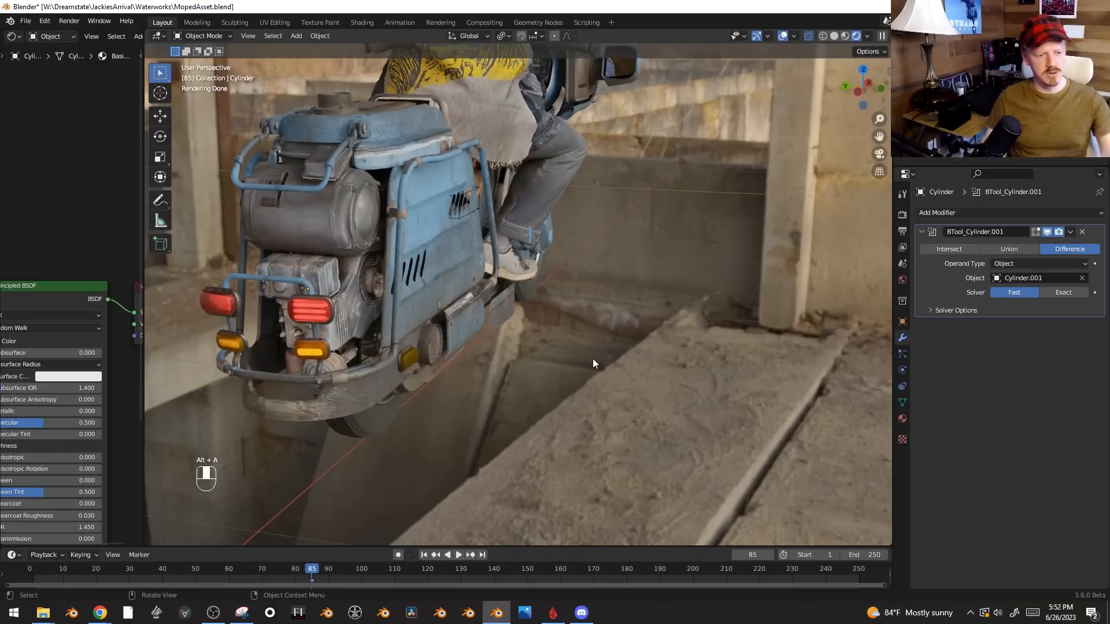
{"action": "key", "text": "Tab"}
{"action": "middle_click_drag", "start_coordinate": [501, 294], "coordinate": [400, 431]}
{"action": "scroll", "coordinate": [400, 431], "scroll_direction": "up", "scroll_amount": 3}
{"action": "middle_click_drag", "start_coordinate": [443, 339], "coordinate": [475, 322], "text": "shift"}
{"action": "scroll", "coordinate": [480, 357], "scroll_direction": "up", "scroll_amount": 2}
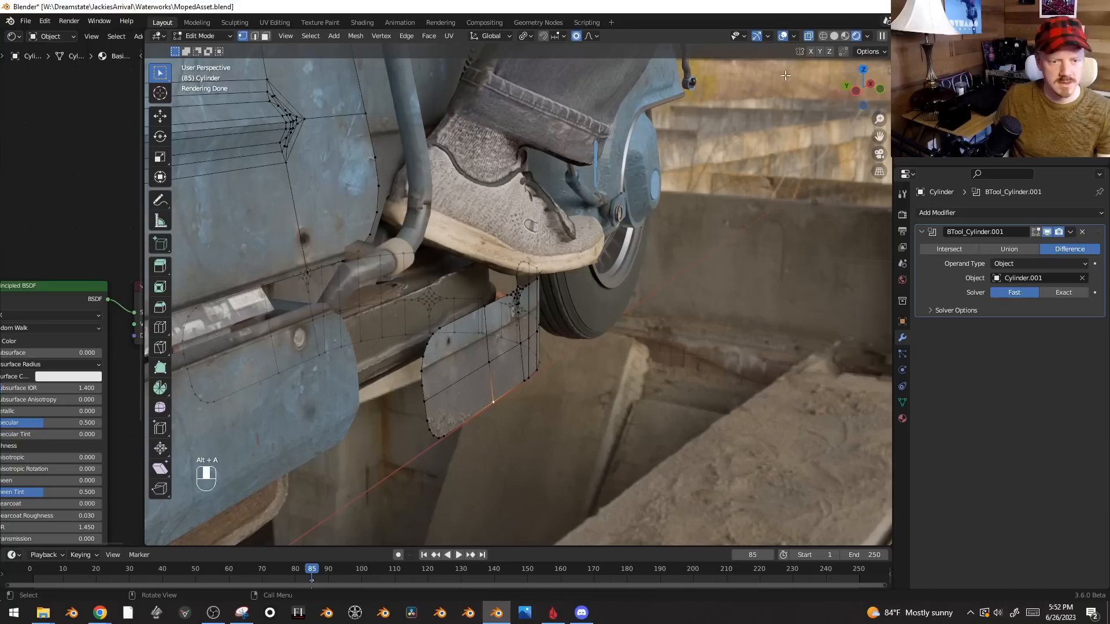
{"action": "key", "text": "g"}
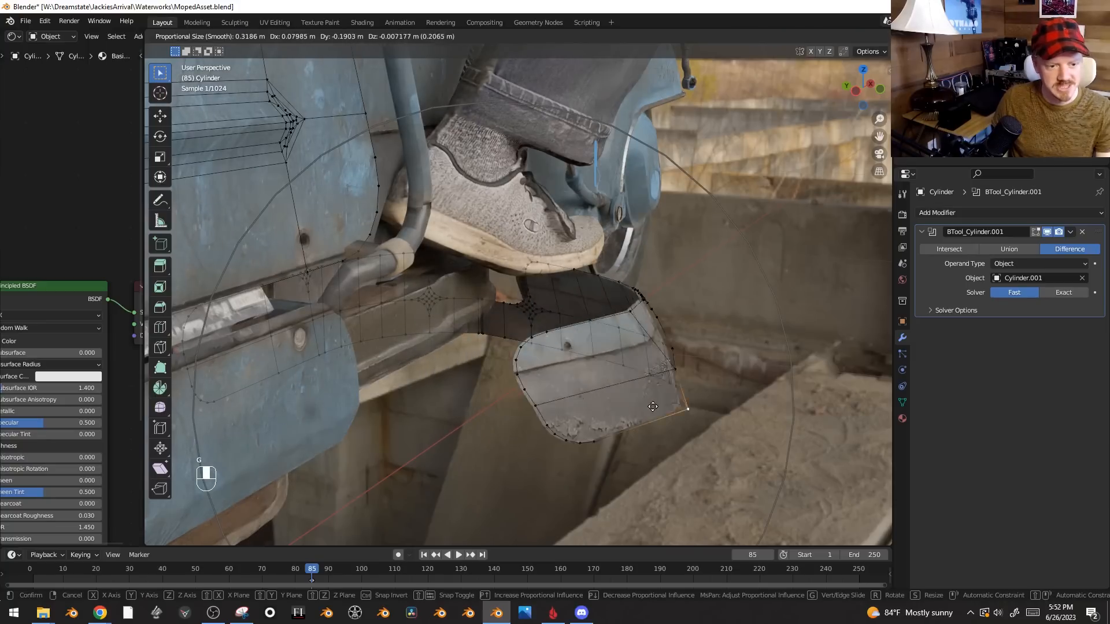
{"action": "left_click", "coordinate": [609, 400]}
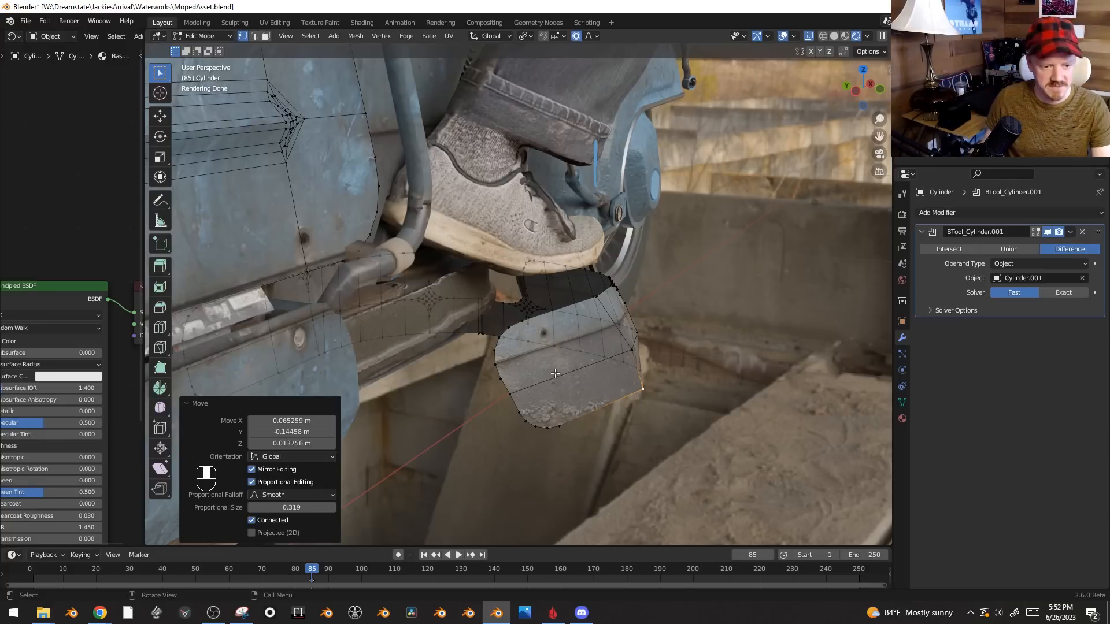
- Leave mesh editing, add a Solidify modifier with 0.03 m thickness to the side panel, and clear the selection
{"action": "key", "text": "Tab"}
{"action": "scroll", "coordinate": [620, 382], "scroll_direction": "down", "scroll_amount": 3}
{"action": "middle_click_drag", "start_coordinate": [620, 383], "coordinate": [682, 431], "text": "shift"}
{"action": "left_click", "coordinate": [1021, 212]}
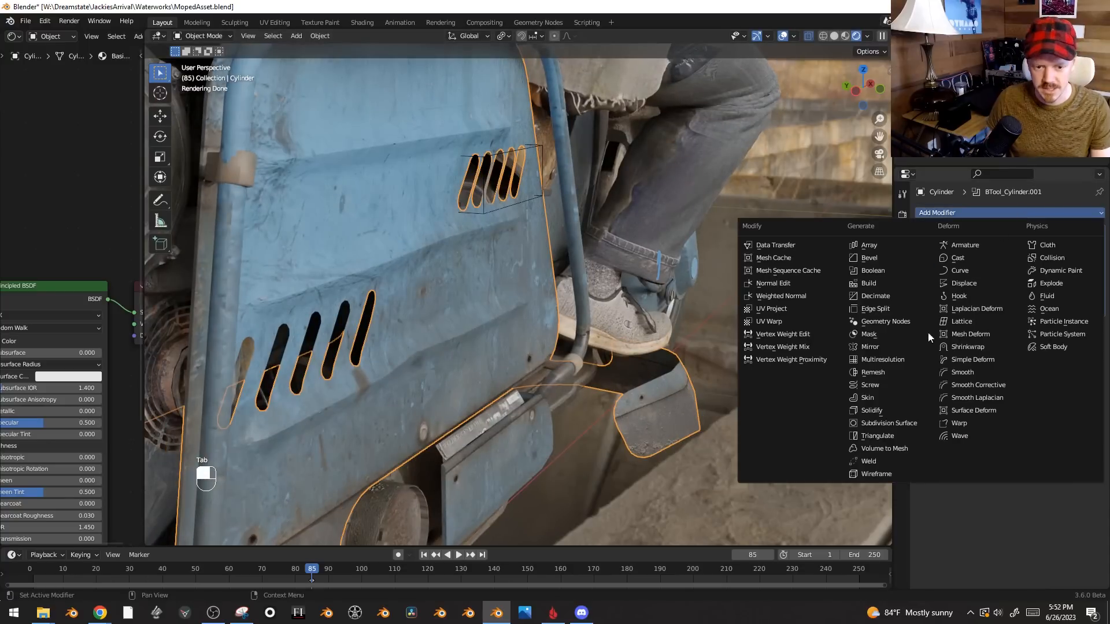
{"action": "left_click", "coordinate": [894, 411]}
{"action": "left_click_drag", "start_coordinate": [1039, 357], "coordinate": [1064, 358], "text": "shift"}
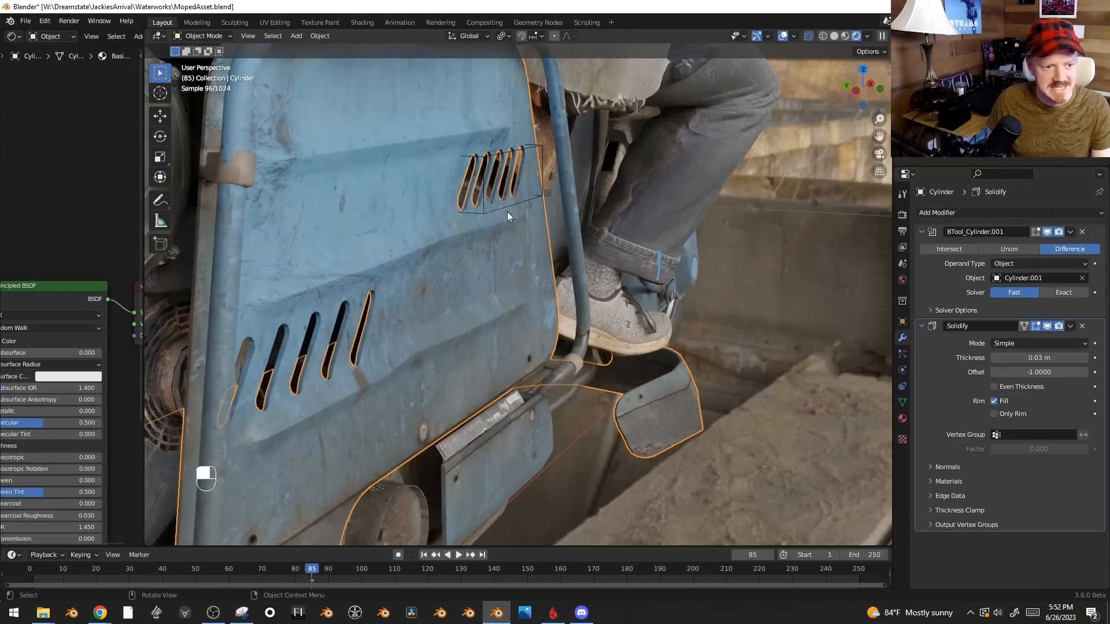
{"action": "key", "text": "alt+a"}
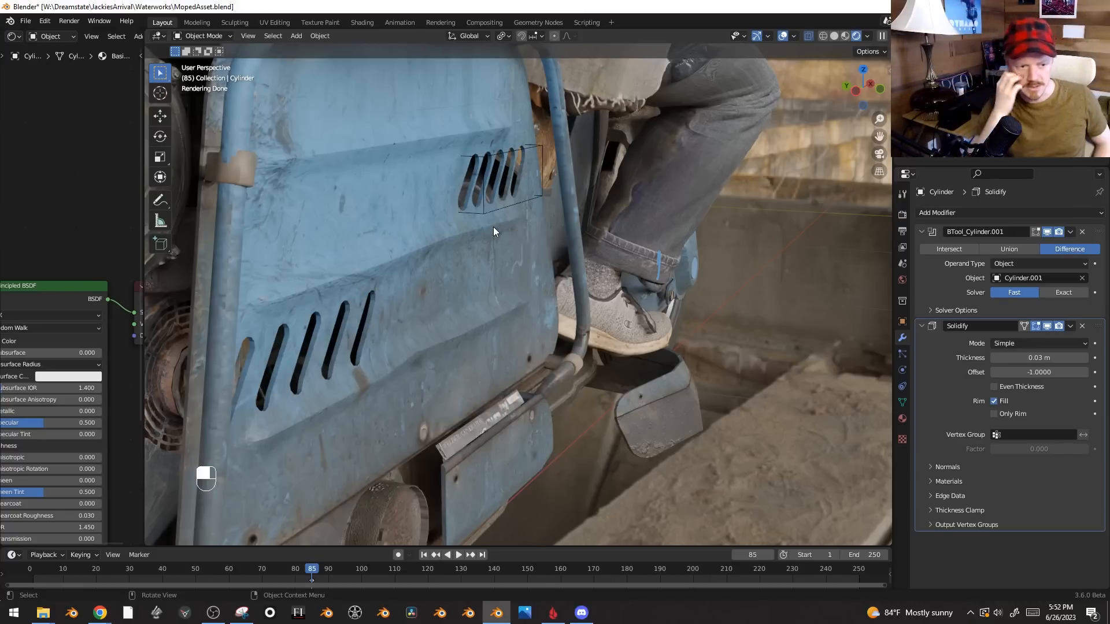
- Undo the Solidify modifier and the flap bend on the side panel
{"action": "key", "text": "ctrl+z"}
{"action": "key", "text": "ctrl+z"}
{"action": "key", "text": "ctrl+z"}
{"action": "key", "text": "ctrl+z"}
{"action": "key", "text": "ctrl+z"}
{"action": "key", "text": "ctrl+z"}
{"action": "key", "text": "ctrl+z"}
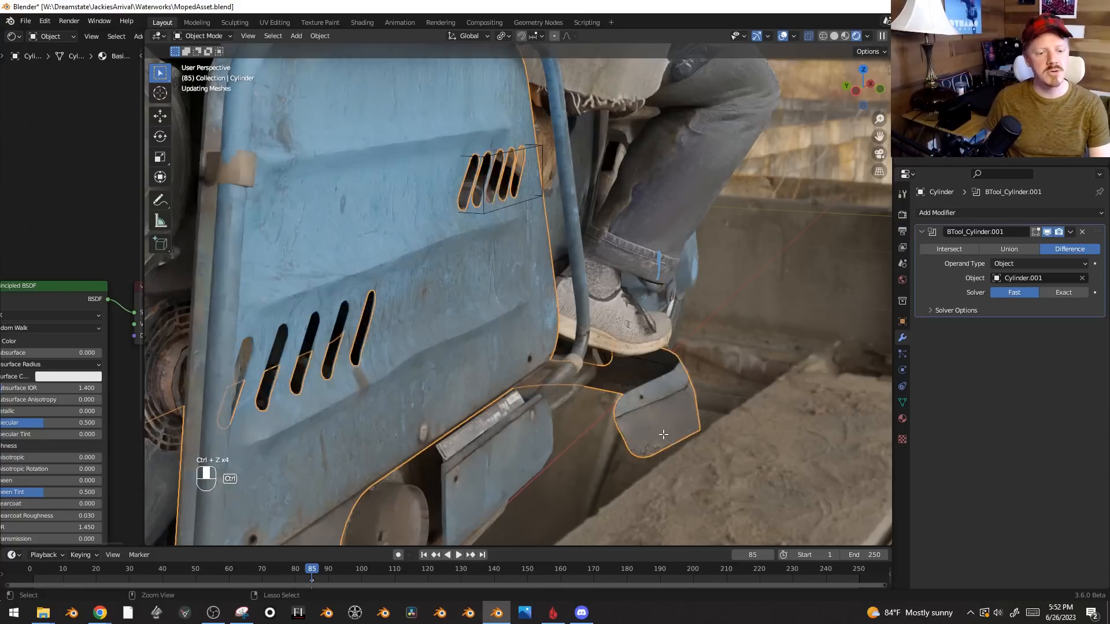
- Switch to the front orthographic view and hide the rider so the whole moped is exposed
{"action": "key", "text": "Tab"}
{"action": "key", "text": "KP_4"}
{"action": "key", "text": "KP_1"}
{"action": "key", "text": "KP_1"}
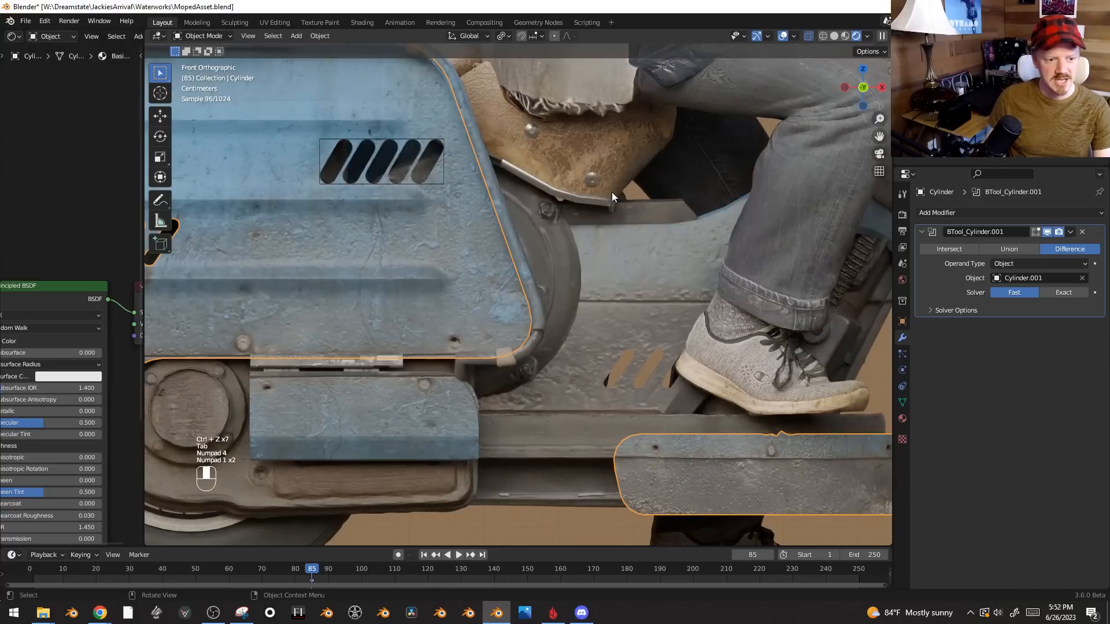
{"action": "scroll", "coordinate": [578, 173], "scroll_direction": "down", "scroll_amount": 5}
{"action": "left_click", "coordinate": [539, 154]}
{"action": "key", "text": "h"}
{"action": "middle_click_drag", "start_coordinate": [648, 224], "coordinate": [609, 305], "text": "shift"}
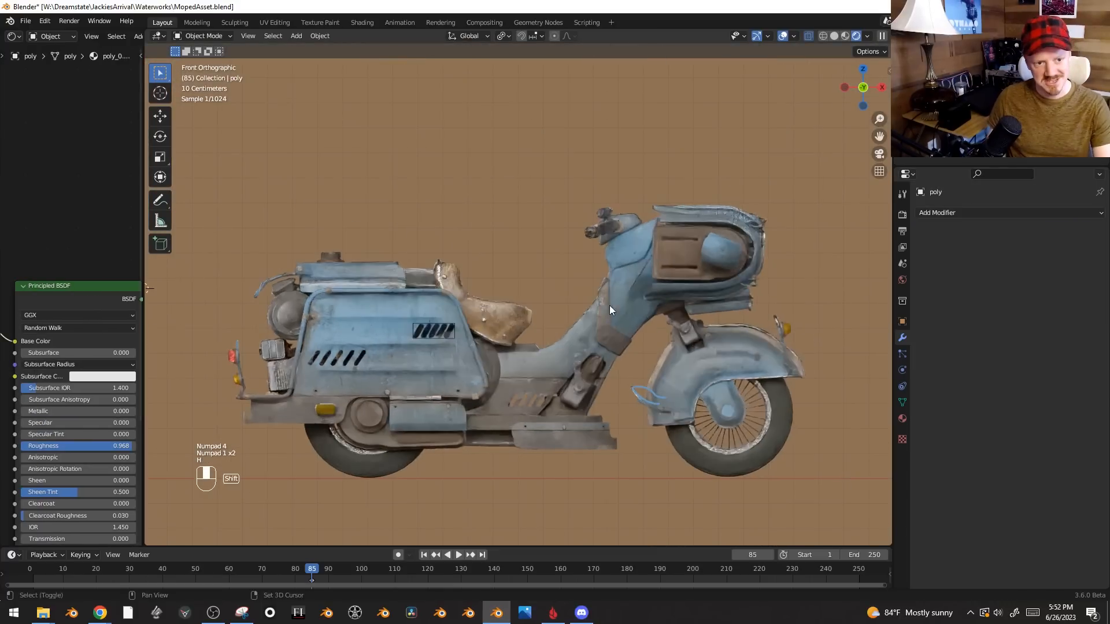
- Switch the viewport to solid shading and box-select the moped's front half and side parts
{"action": "left_click", "coordinate": [672, 247]}
{"action": "key", "text": "z"}
{"action": "left_click", "coordinate": [775, 246]}
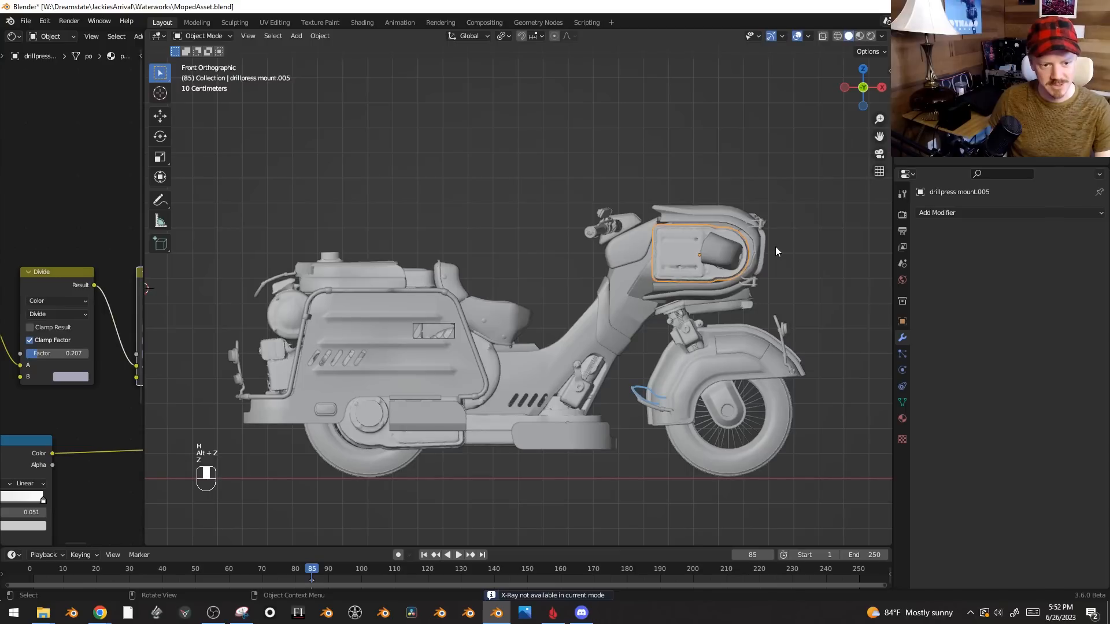
{"action": "key", "text": "b"}
{"action": "left_click_drag", "start_coordinate": [408, 153], "coordinate": [855, 463]}
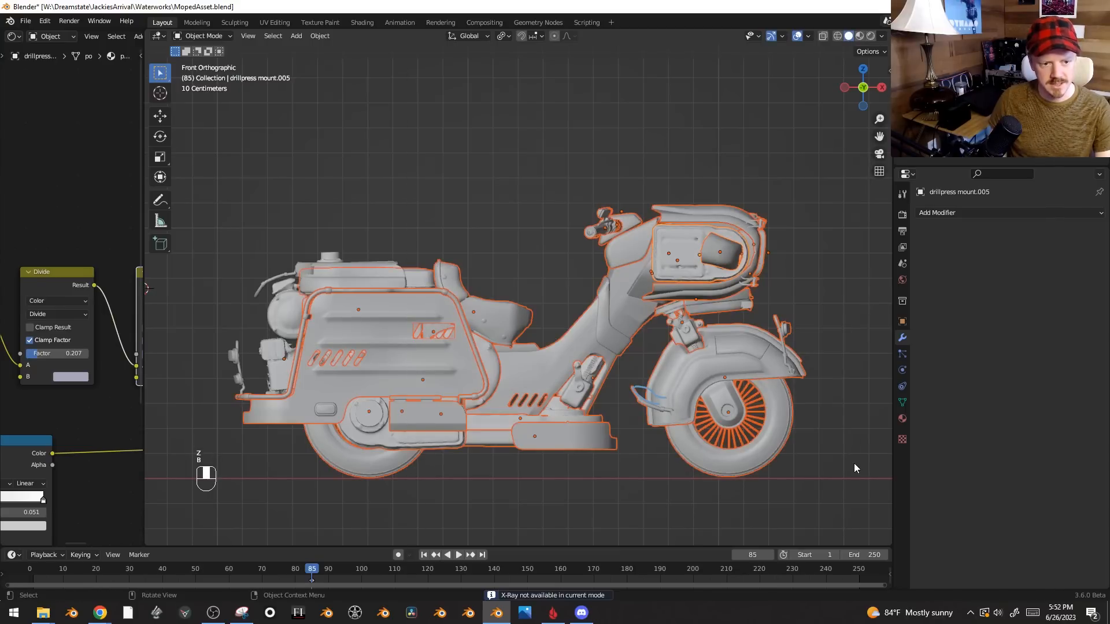
- Try moving the whole mesh of the front side plate away from the body
{"action": "middle_click_drag", "start_coordinate": [757, 401], "coordinate": [697, 326]}
{"action": "scroll", "coordinate": [677, 312], "scroll_direction": "down", "scroll_amount": 2}
{"action": "left_click", "coordinate": [683, 313]}
{"action": "key", "text": "Tab"}
{"action": "key", "text": "Tab"}
{"action": "key", "text": "g"}
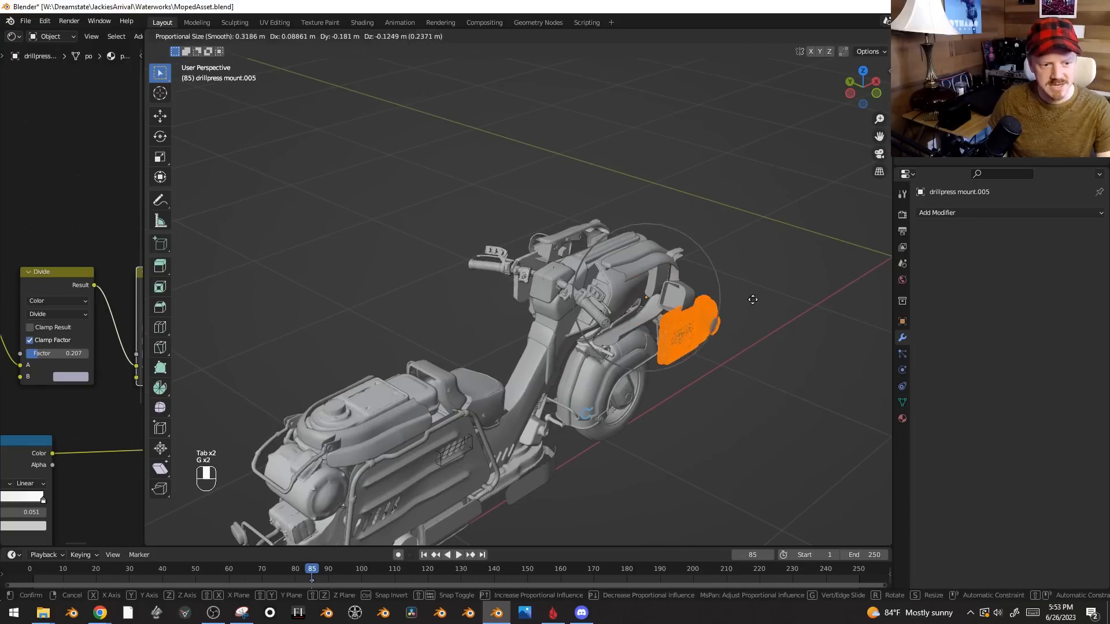
{"action": "key", "text": "g"}
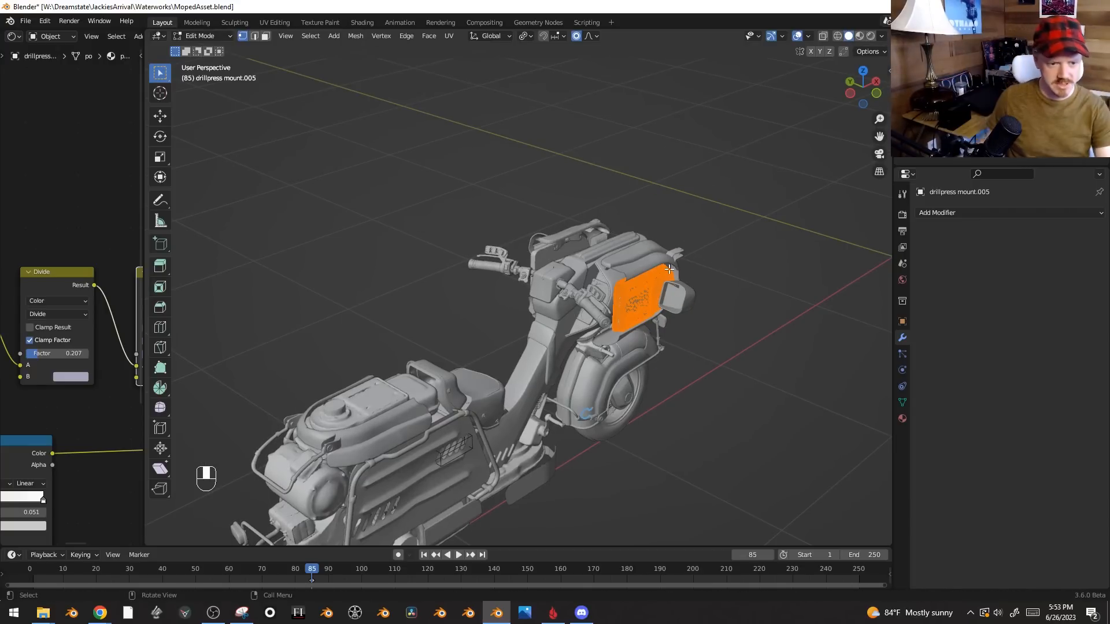
- In front view, box-select the front-end parts, open them together for mesh editing, and clear the vertex selection
{"action": "key", "text": "Tab"}
{"action": "key", "text": "KP_1"}
{"action": "key", "text": "KP_2"}
{"action": "key", "text": "KP_1"}
{"action": "key", "text": "b"}
{"action": "left_click_drag", "start_coordinate": [613, 251], "coordinate": [784, 400]}
{"action": "key", "text": "Tab"}
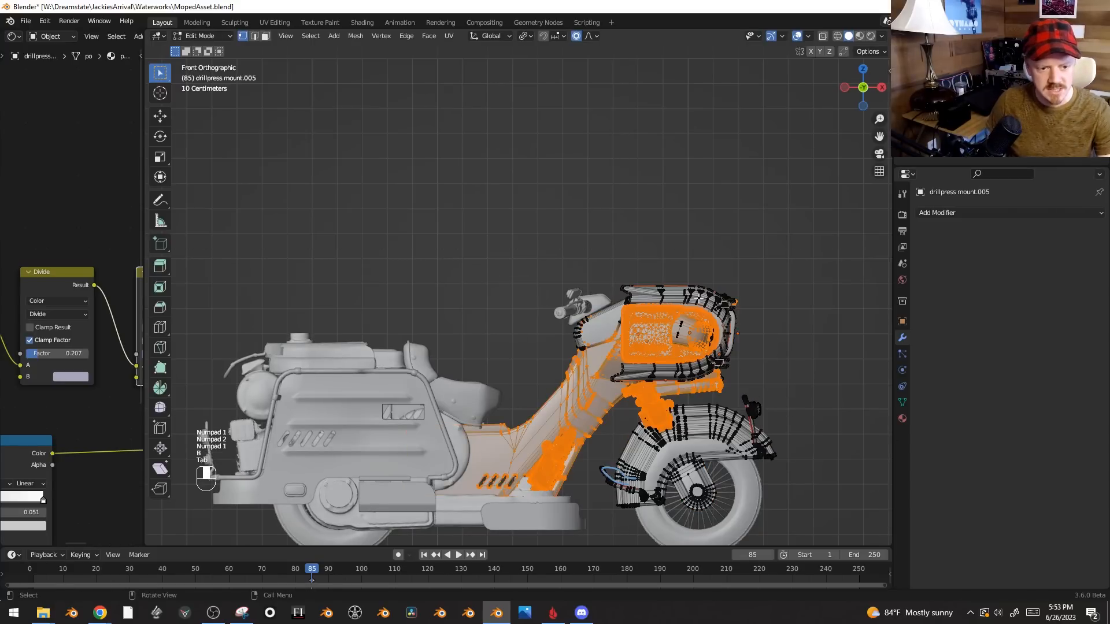
{"action": "key", "text": "alt+a"}
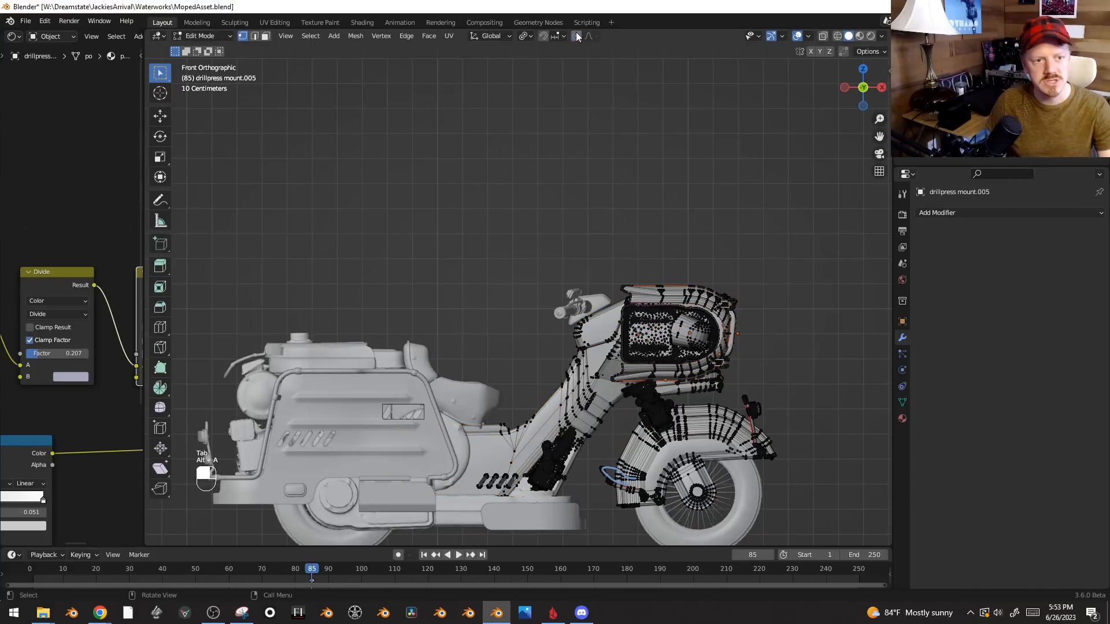
- Pull the top cowl upward about 0.15 m with smooth proportional editing and inspect its shape from the front
{"action": "left_click", "coordinate": [714, 293]}
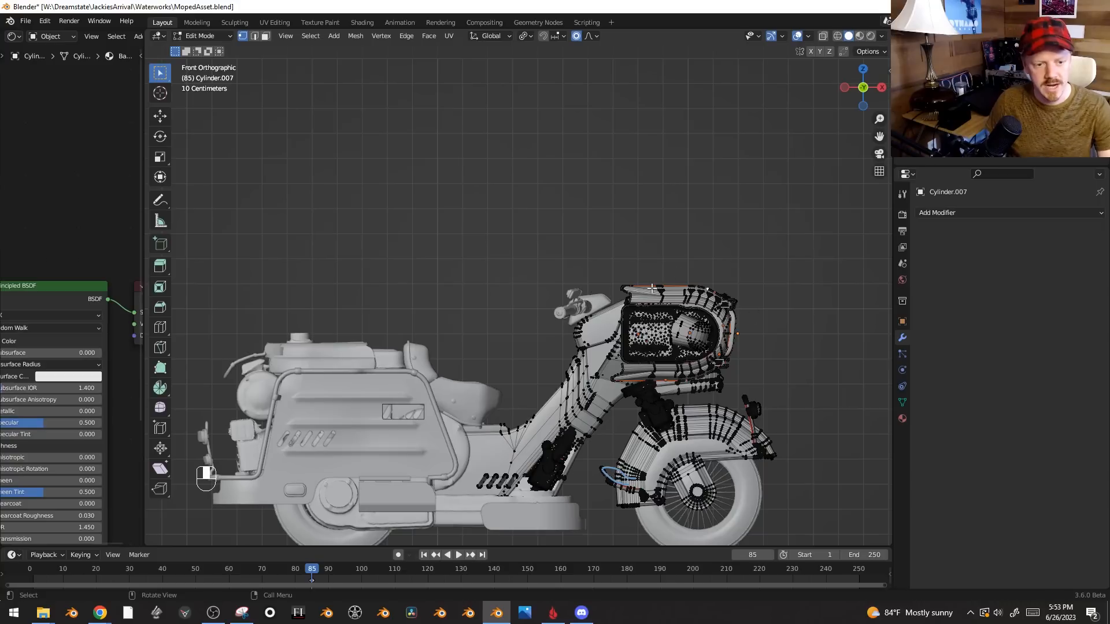
{"action": "key", "text": "g"}
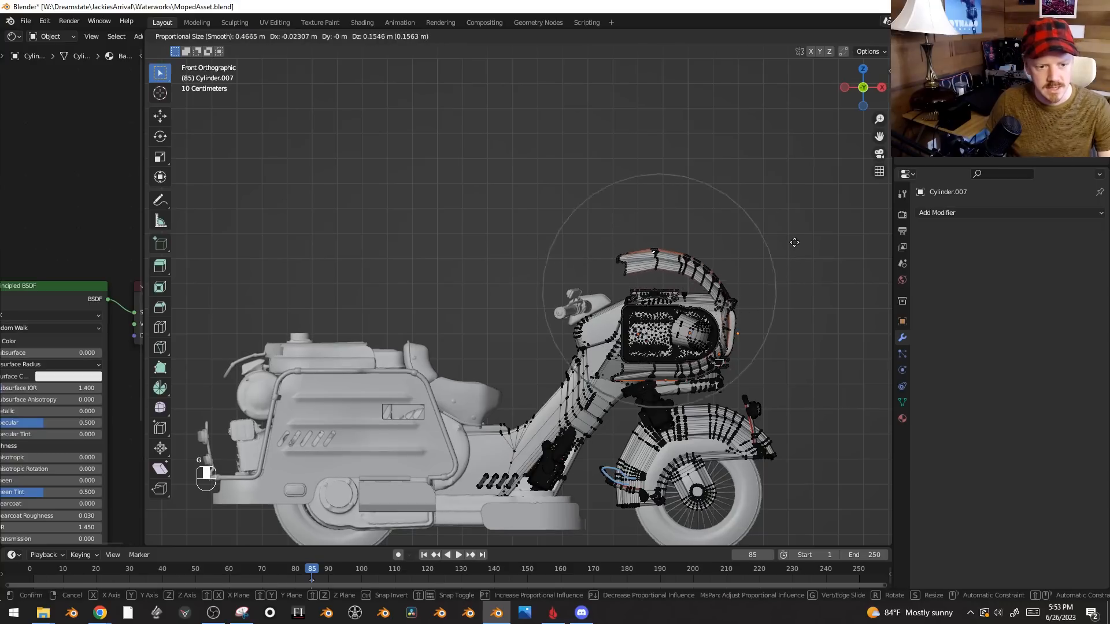
{"action": "left_click", "coordinate": [794, 243]}
{"action": "middle_click_drag", "start_coordinate": [794, 242], "coordinate": [654, 300]}
{"action": "key", "text": "ctrl+z"}
{"action": "key", "text": "ctrl+z"}
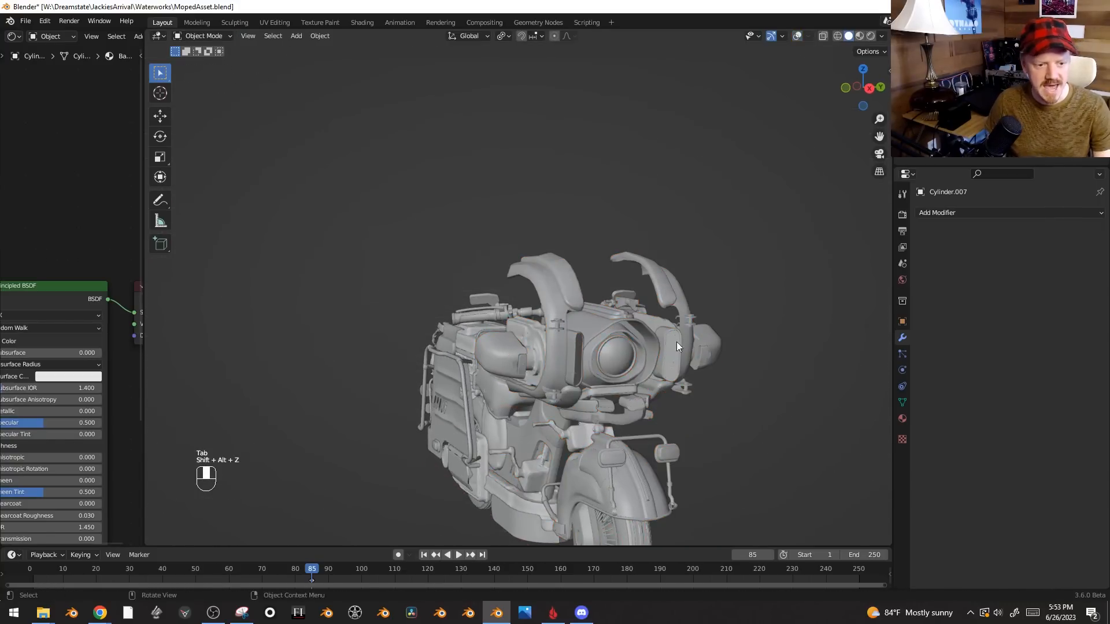
{"action": "middle_click_drag", "start_coordinate": [670, 341], "coordinate": [622, 375]}
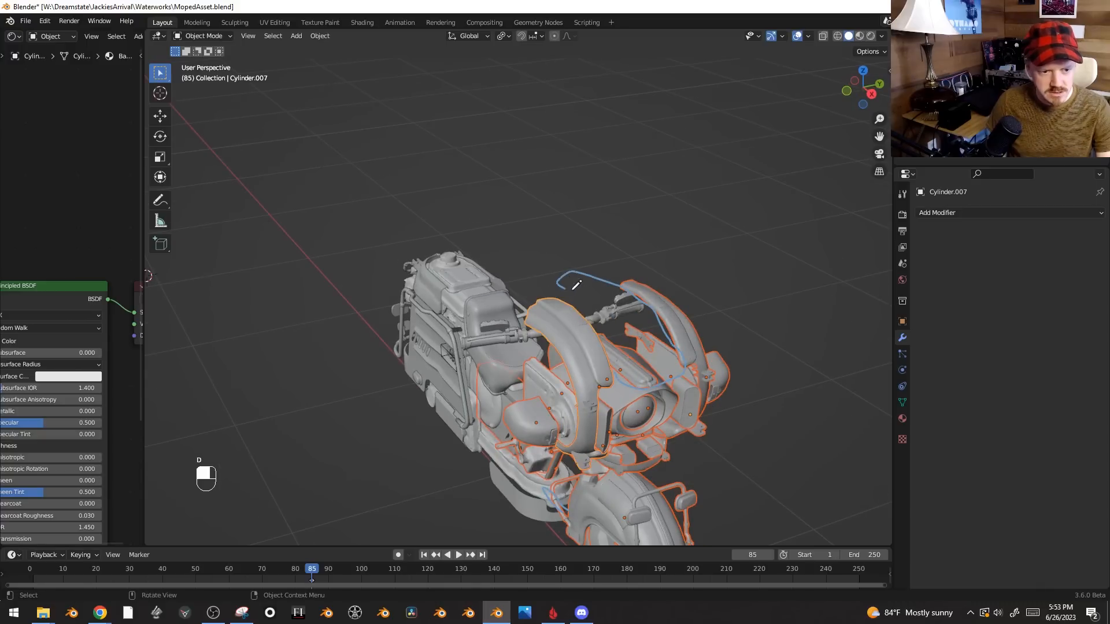
- Undo the annotation stroke and the upward pull on the top cowl
{"action": "key", "text": "ctrl+z"}
{"action": "middle_click_drag", "start_coordinate": [819, 406], "coordinate": [674, 248]}
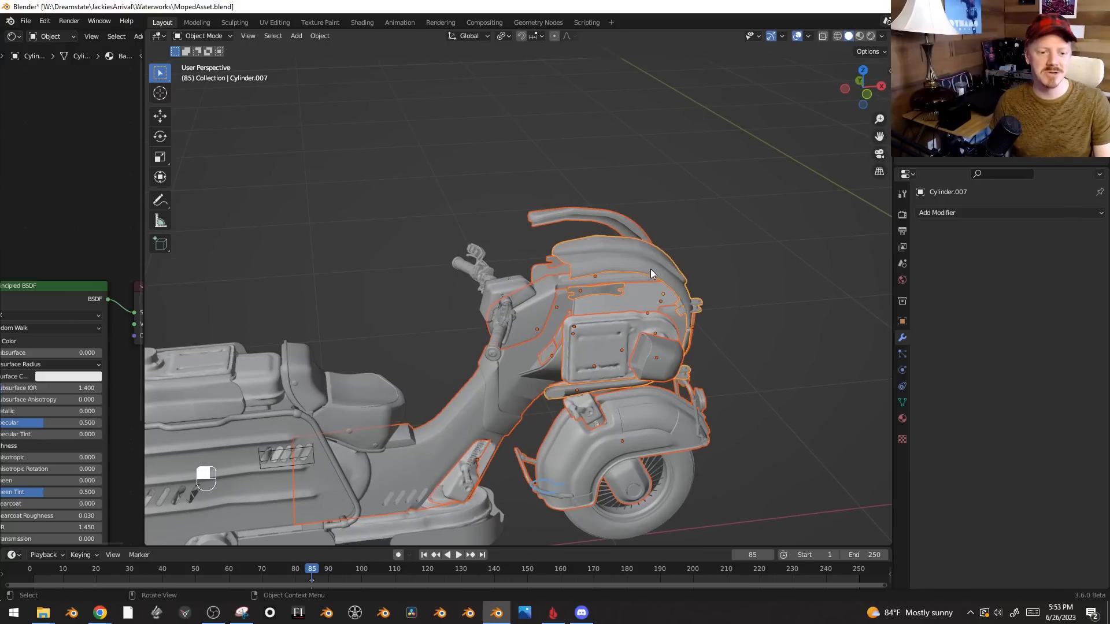
{"action": "key", "text": "ctrl+z"}
{"action": "key", "text": "ctrl+z"}
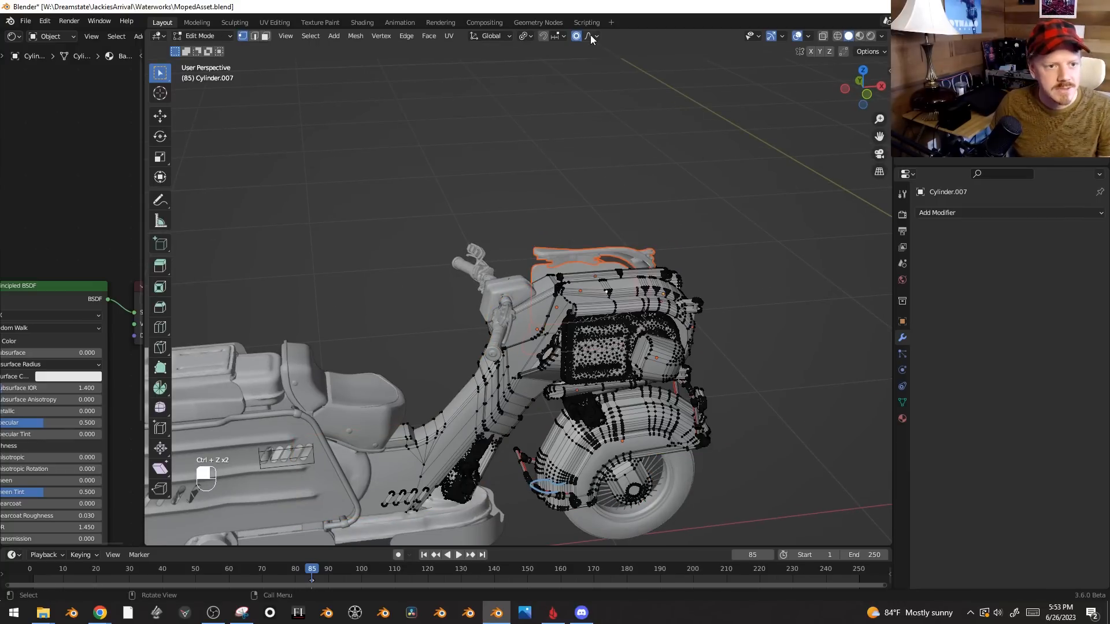
- Turn off Connected Only for proportional editing and return to the front orthographic view
{"action": "left_click", "coordinate": [590, 36]}
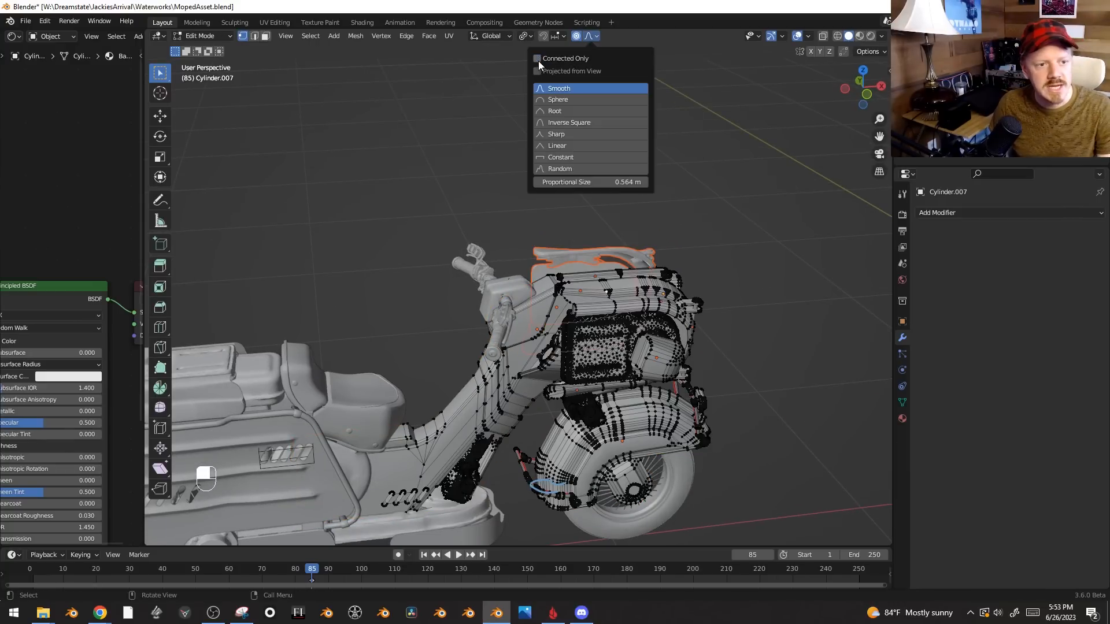
{"action": "key", "text": "KP_1"}
{"action": "key", "text": "KP_2"}
{"action": "key", "text": "KP_1"}
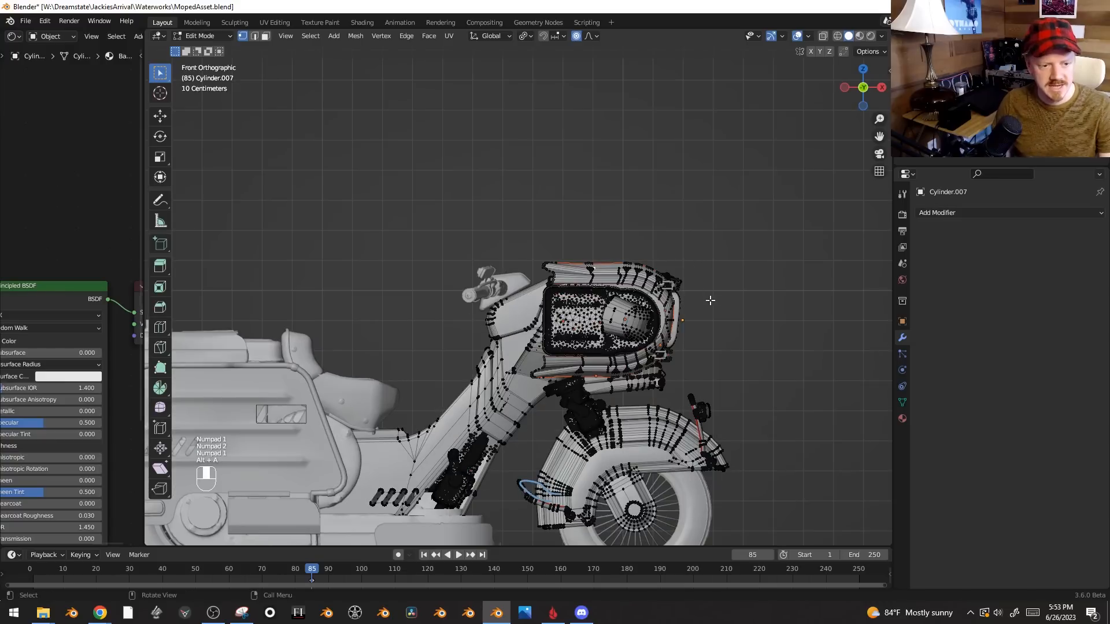
- Shift the front assembly about -0.098 m in X and 0.11 m in Z with proportional size about 0.83 m, and move it again
{"action": "key", "text": "g"}
{"action": "scroll", "coordinate": [685, 258], "scroll_direction": "down", "scroll_amount": 4}
{"action": "left_click", "coordinate": [685, 259]}
{"action": "key", "text": "g"}
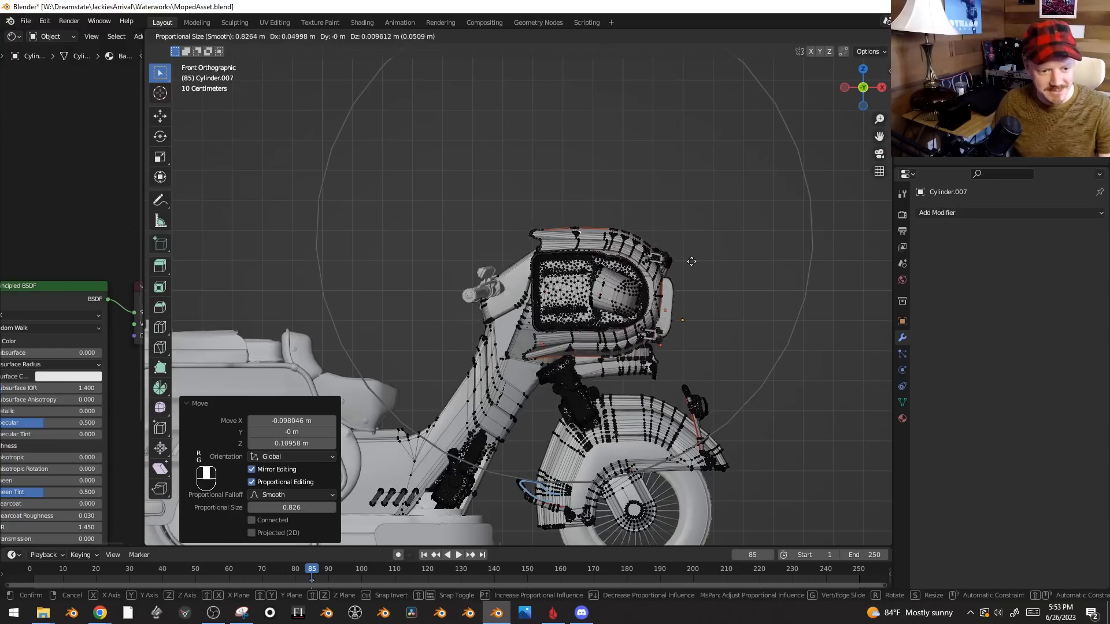
{"action": "left_click", "coordinate": [738, 318]}
- Try a proportional rotation around the front fender, raise the front assembly, and return to object mode
{"action": "left_click", "coordinate": [692, 432]}
{"action": "key", "text": "r"}
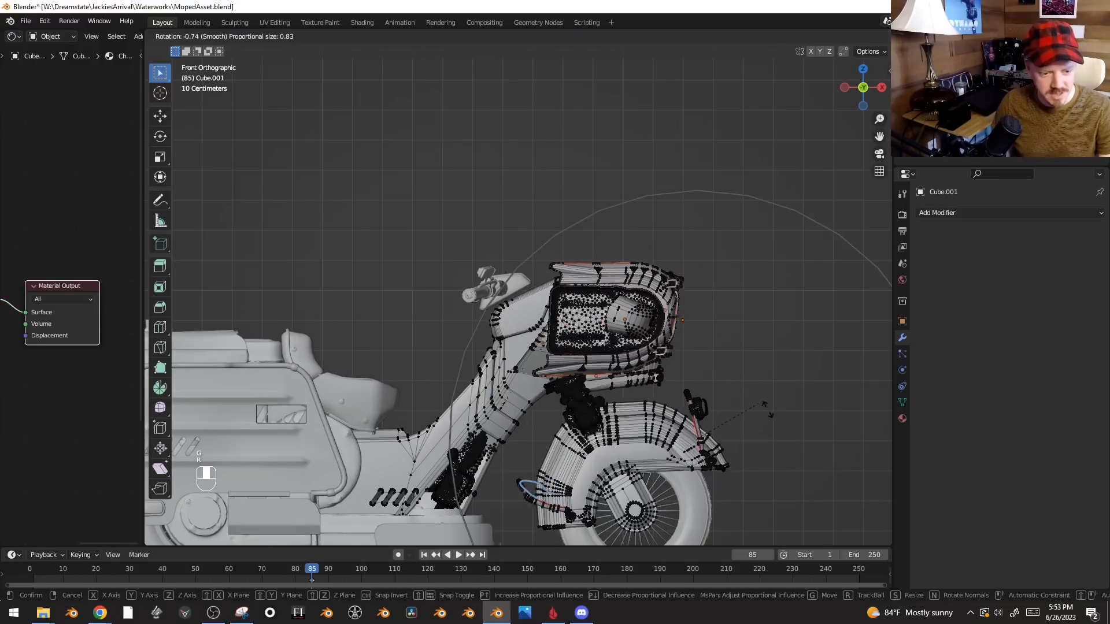
{"action": "right_click", "coordinate": [763, 433]}
{"action": "left_click_drag", "start_coordinate": [757, 462], "coordinate": [701, 324]}
{"action": "scroll", "coordinate": [701, 324], "scroll_direction": "up", "scroll_amount": 2}
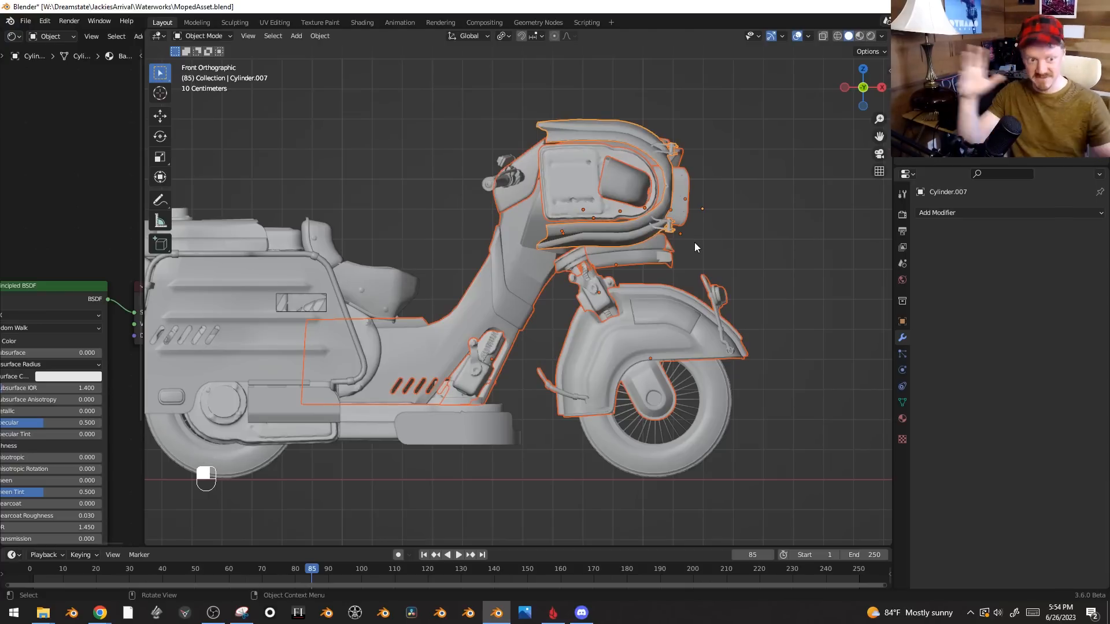
- Select only the moped's main frame body between the seat and the headlight housing
{"action": "scroll", "coordinate": [497, 289], "scroll_direction": "up", "scroll_amount": 2}
{"action": "left_click", "coordinate": [483, 300]}
{"action": "key", "text": "g"}
{"action": "right_click", "coordinate": [596, 304]}
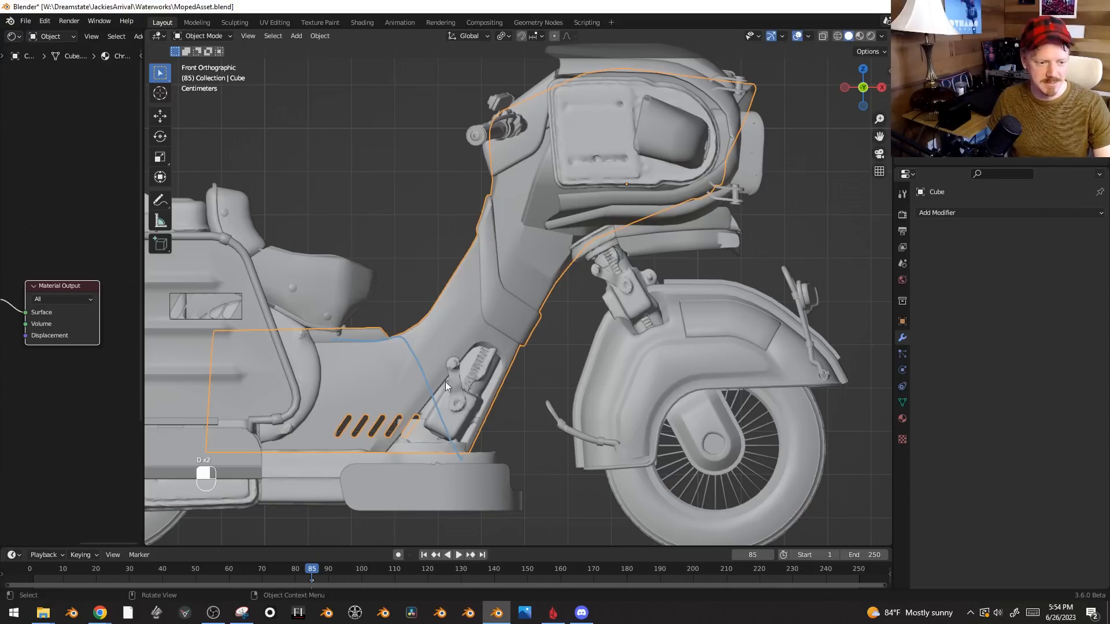
{"action": "middle_click_drag", "start_coordinate": [453, 330], "coordinate": [484, 348]}
{"action": "key", "text": "KP_2"}
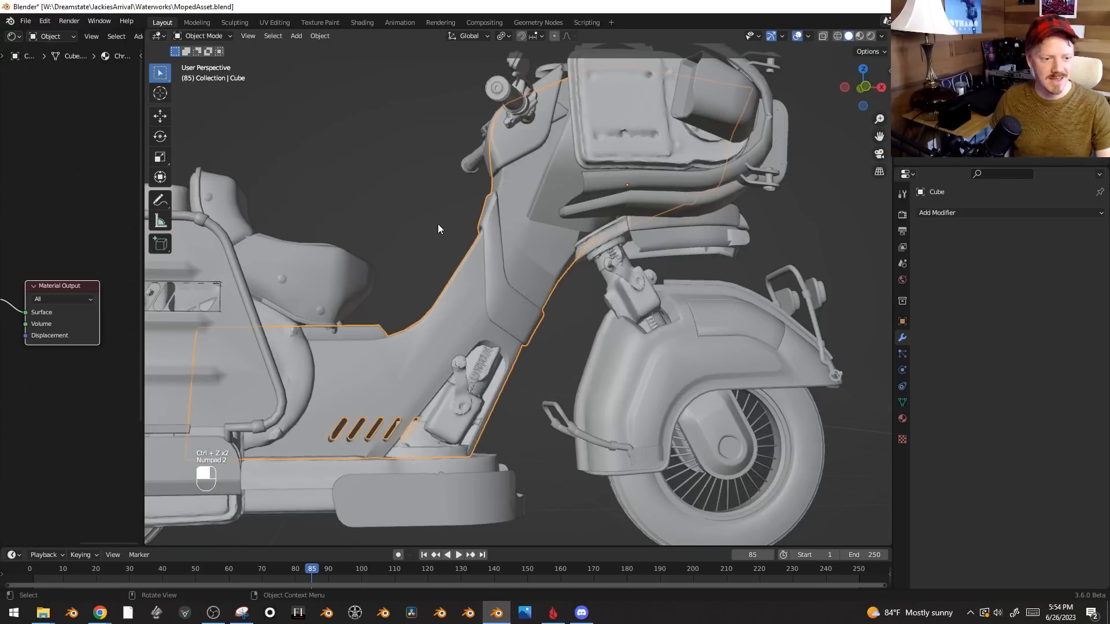
- Open the frame mesh for editing and select the vertex cluster midway along its neck, including vertices hidden behind the surface
{"action": "key", "text": "Tab"}
{"action": "key", "text": "alt+a"}
{"action": "key", "text": "Tab"}
{"action": "key", "text": "Tab"}
{"action": "key", "text": "c"}
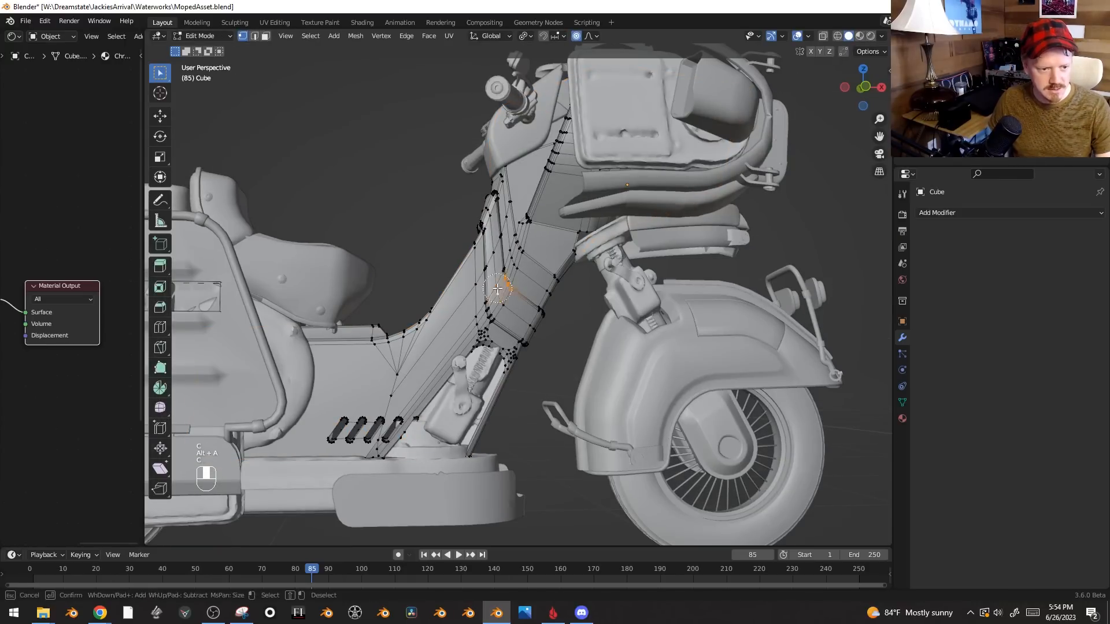
{"action": "left_click", "coordinate": [498, 288]}
{"action": "right_click", "coordinate": [498, 288]}
{"action": "key", "text": "alt+z"}
{"action": "key", "text": "b"}
{"action": "left_click_drag", "start_coordinate": [494, 278], "coordinate": [520, 300]}
{"action": "key", "text": "alt+z"}
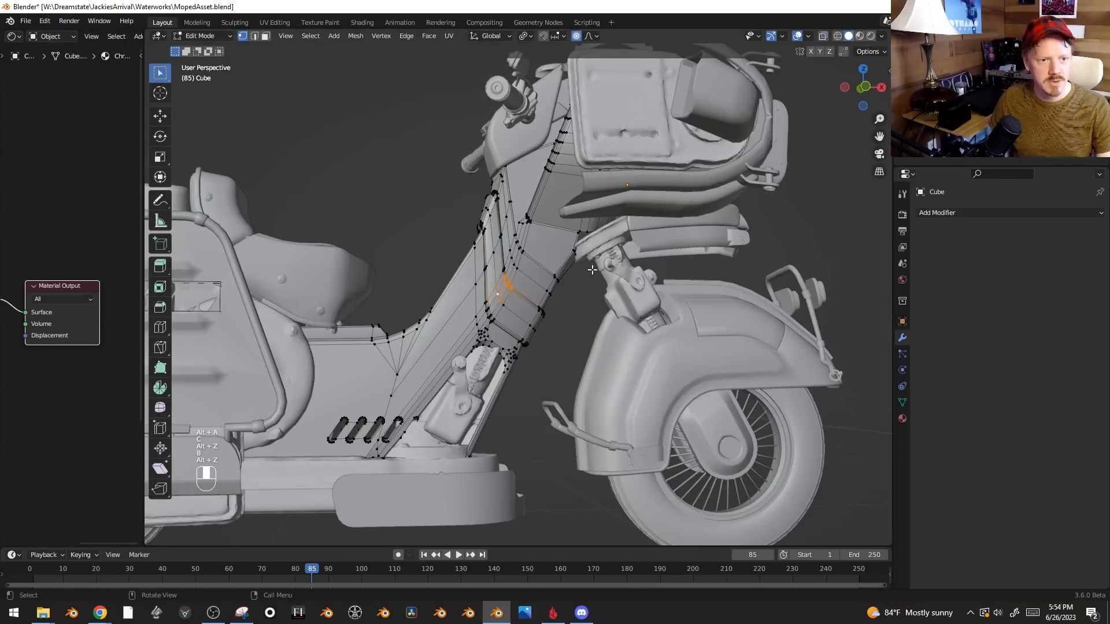
- Shift the selected neck vertices rearward toward the seat with proportional editing to bend the frame's neck
{"action": "key", "text": "g"}
{"action": "right_click", "coordinate": [563, 249]}
{"action": "key", "text": "g"}
{"action": "middle_click_drag", "start_coordinate": [582, 267], "coordinate": [549, 258]}
{"action": "left_click", "coordinate": [548, 272]}
{"action": "key", "text": "g"}
{"action": "left_click", "coordinate": [551, 258]}
{"action": "key", "text": "Tab"}
- Delete the drillpress pole inside the moped's neck
{"action": "left_click", "coordinate": [510, 316]}
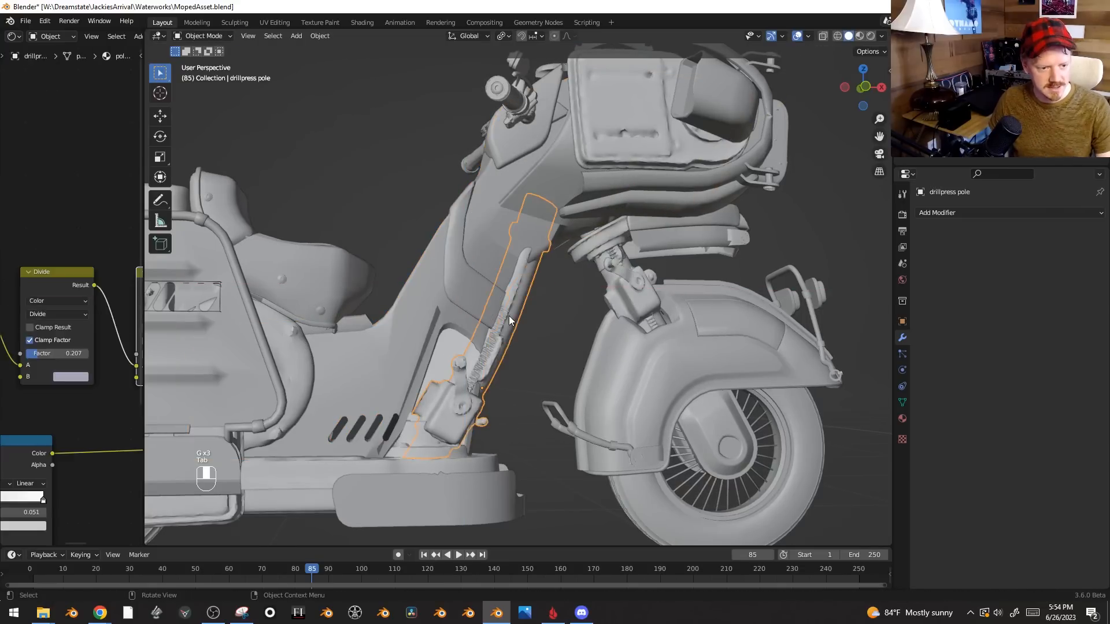
{"action": "key", "text": "x"}
{"action": "left_click", "coordinate": [509, 320]}
- In the front orthographic view, select the frame's vertices around the top of the opening in the lower neck
{"action": "scroll", "coordinate": [609, 366], "scroll_direction": "down", "scroll_amount": 4}
{"action": "mouse_move", "coordinate": [603, 347]}
{"action": "middle_mouse_down"}
{"action": "mouse_move", "coordinate": [688, 379]}
{"action": "mouse_move", "coordinate": [601, 364]}
{"action": "middle_mouse_up"}
{"action": "key", "text": "KP_1"}
{"action": "key", "text": "KP_2"}
{"action": "key", "text": "KP_1"}
{"action": "key", "text": "shift+alt+z"}
{"action": "key", "text": "shift+alt+z"}
{"action": "left_click", "coordinate": [470, 303]}
{"action": "key", "text": "Tab"}
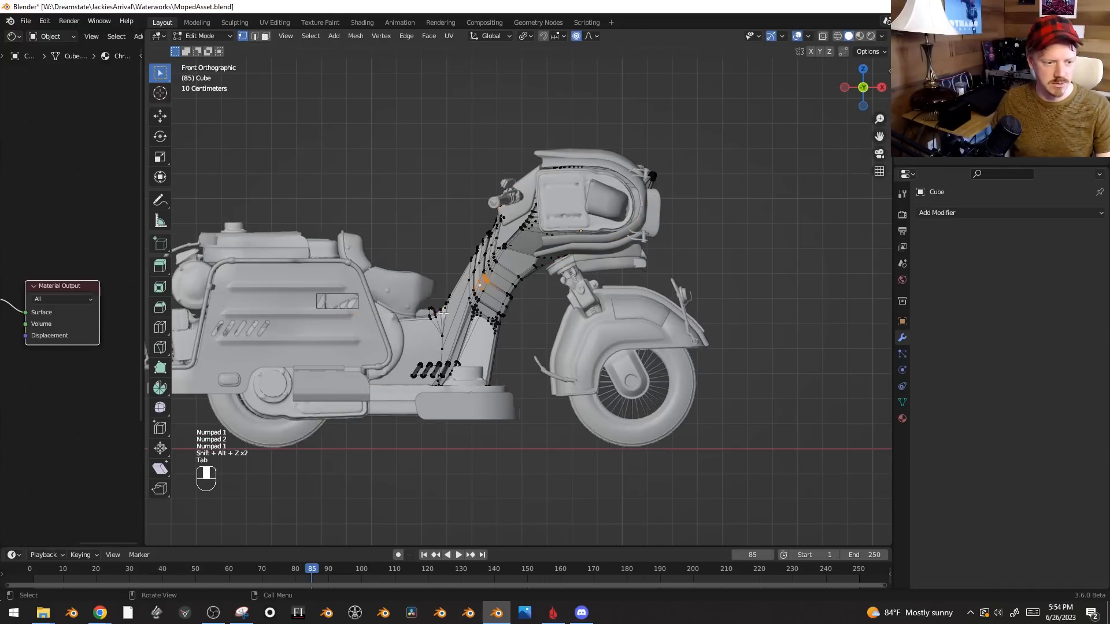
{"action": "key", "text": "c"}
{"action": "left_click_drag", "start_coordinate": [474, 323], "coordinate": [487, 327]}
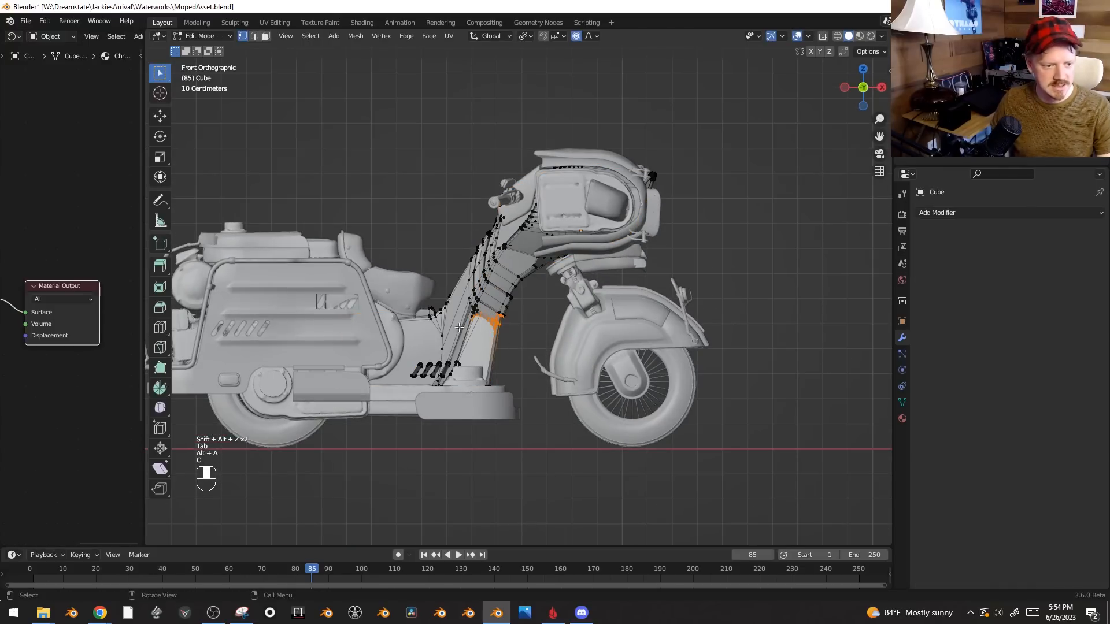
{"action": "scroll", "coordinate": [438, 330], "scroll_direction": "up", "scroll_amount": 1}
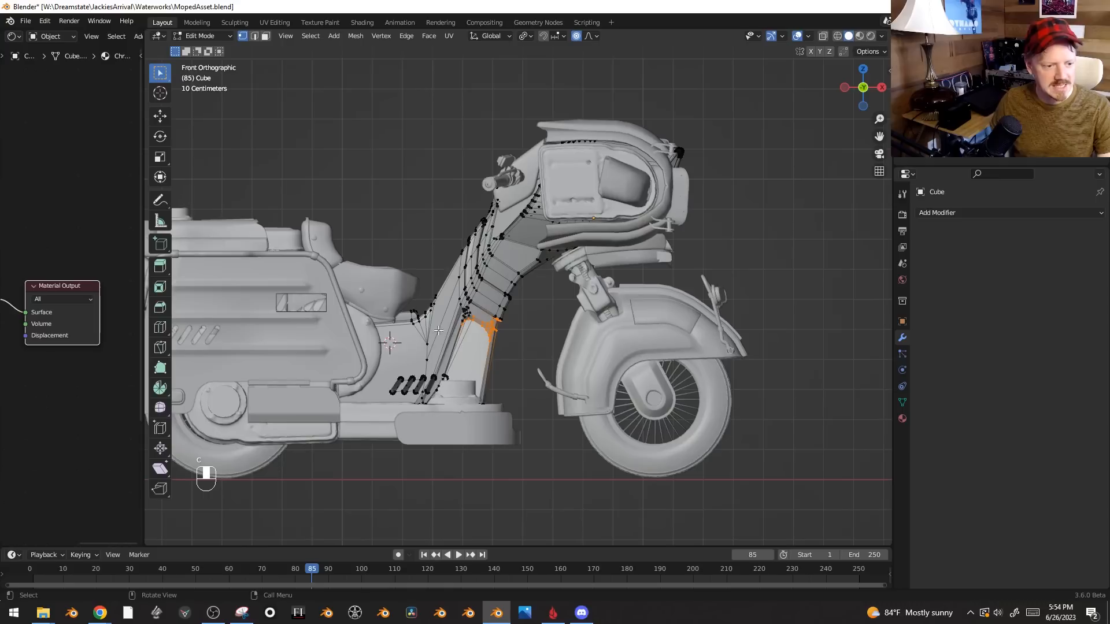
- Set the transform pivot to 3D Cursor and rotate the selected frame vertices about it with proportional editing
{"action": "left_click", "coordinate": [524, 36]}
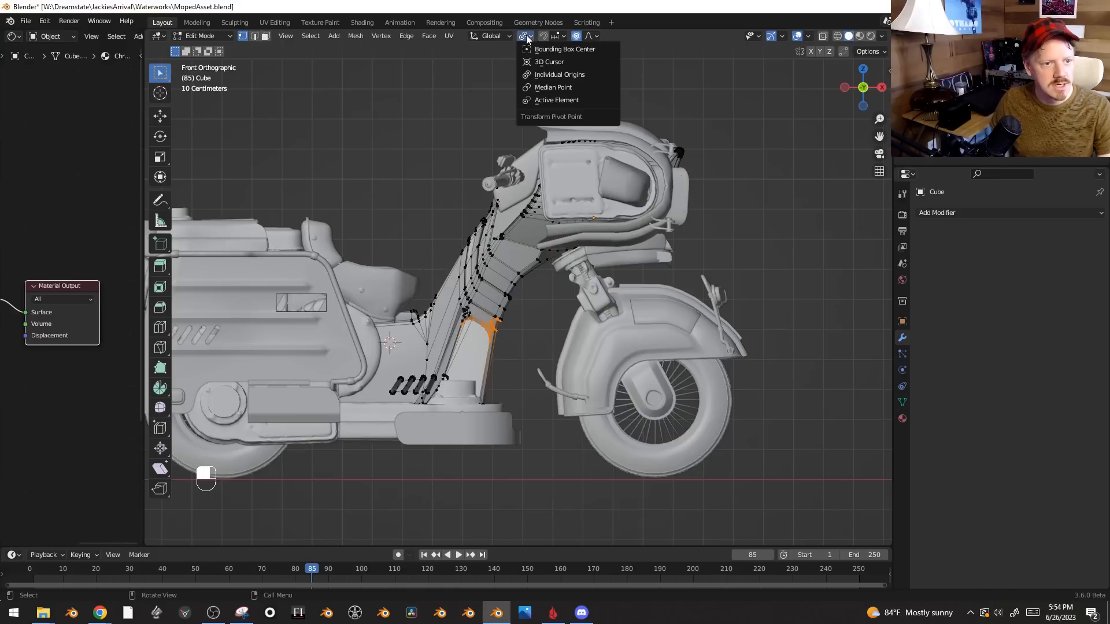
{"action": "left_click", "coordinate": [546, 66]}
{"action": "key", "text": "r"}
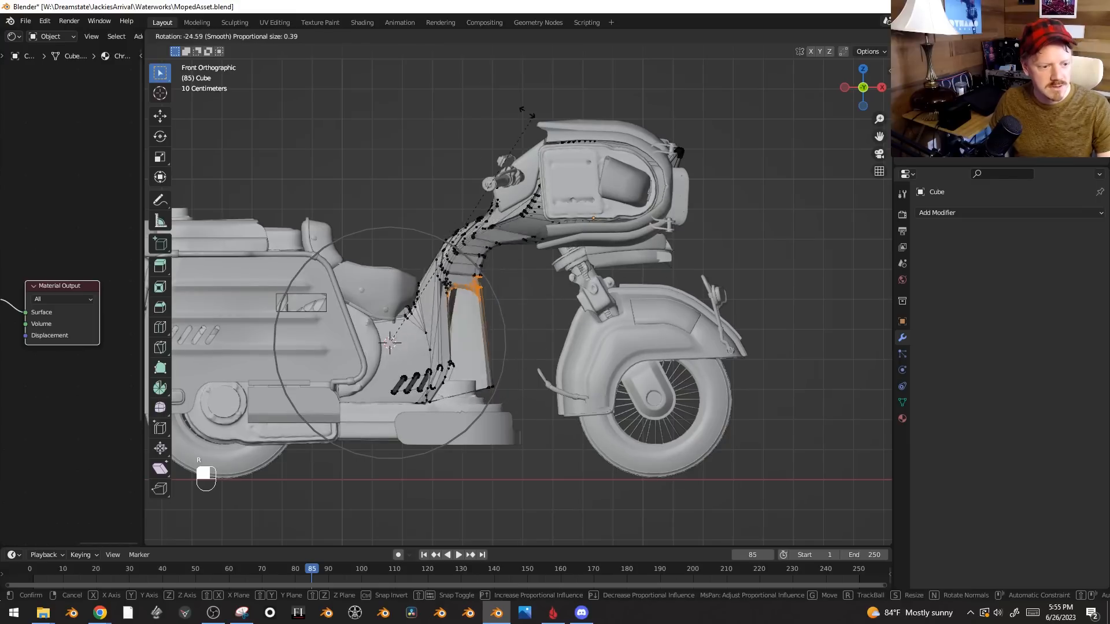
{"action": "left_click", "coordinate": [600, 407]}
{"action": "key", "text": "Tab"}
{"action": "key", "text": "alt+a"}
{"action": "mouse_move", "coordinate": [600, 408]}
{"action": "middle_mouse_down"}
{"action": "mouse_move", "coordinate": [612, 404]}
{"action": "mouse_move", "coordinate": [528, 385]}
{"action": "mouse_move", "coordinate": [590, 393]}
{"action": "mouse_move", "coordinate": [597, 423]}
{"action": "middle_mouse_up"}
{"action": "scroll", "coordinate": [608, 413], "scroll_direction": "down", "scroll_amount": 3}
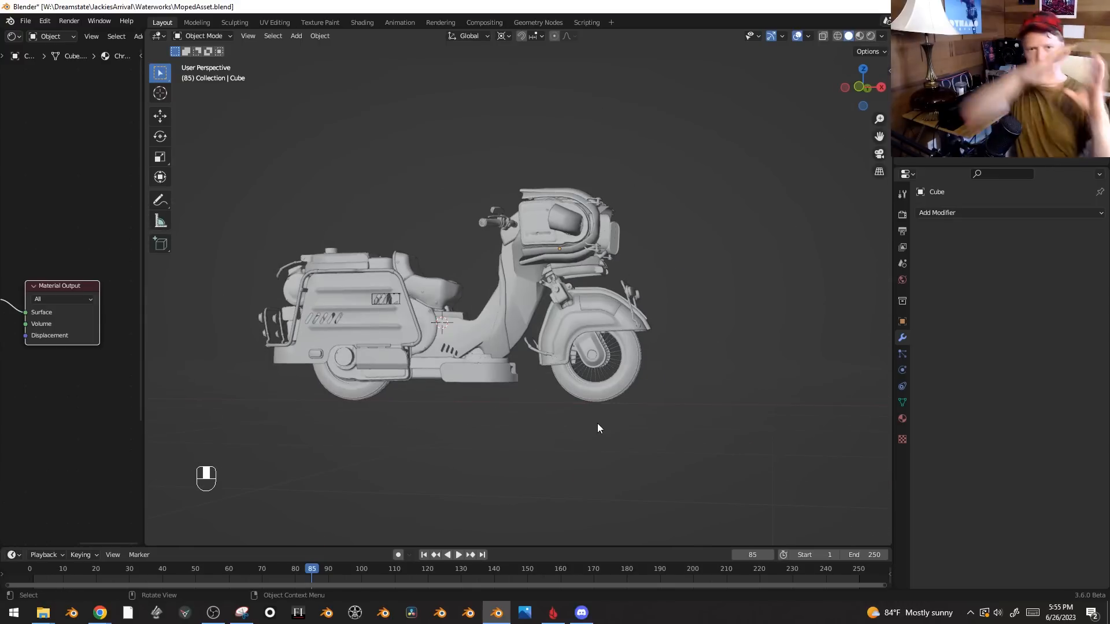
- Edit the rear body parts together and pull their upper rear geometry backward along X with proportional editing
{"action": "left_click_drag", "start_coordinate": [546, 331], "coordinate": [557, 458]}
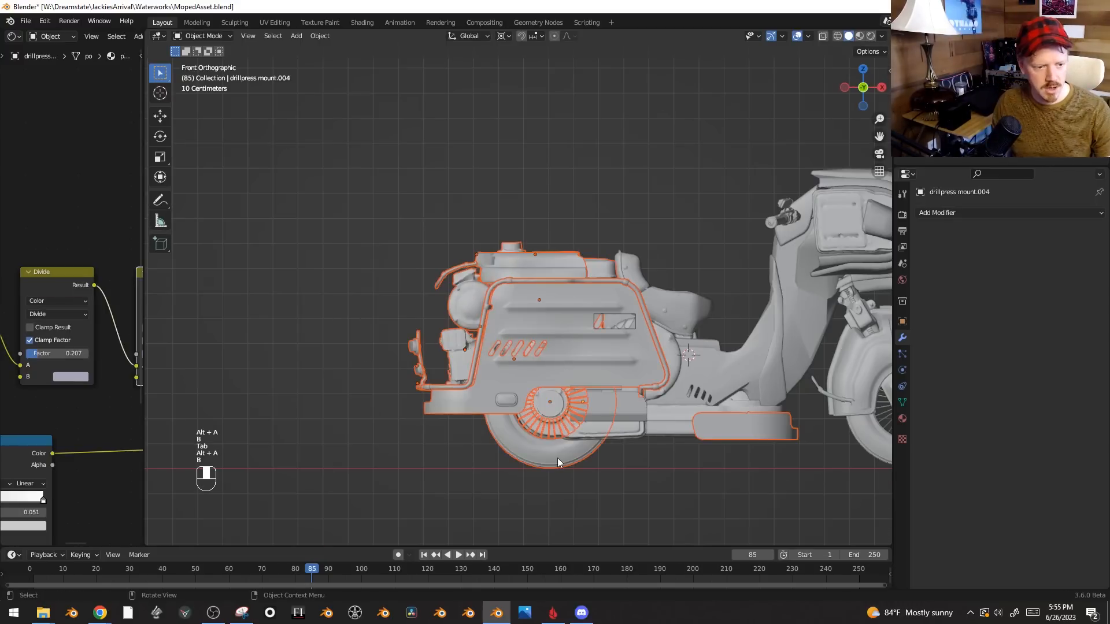
{"action": "key", "text": "Tab"}
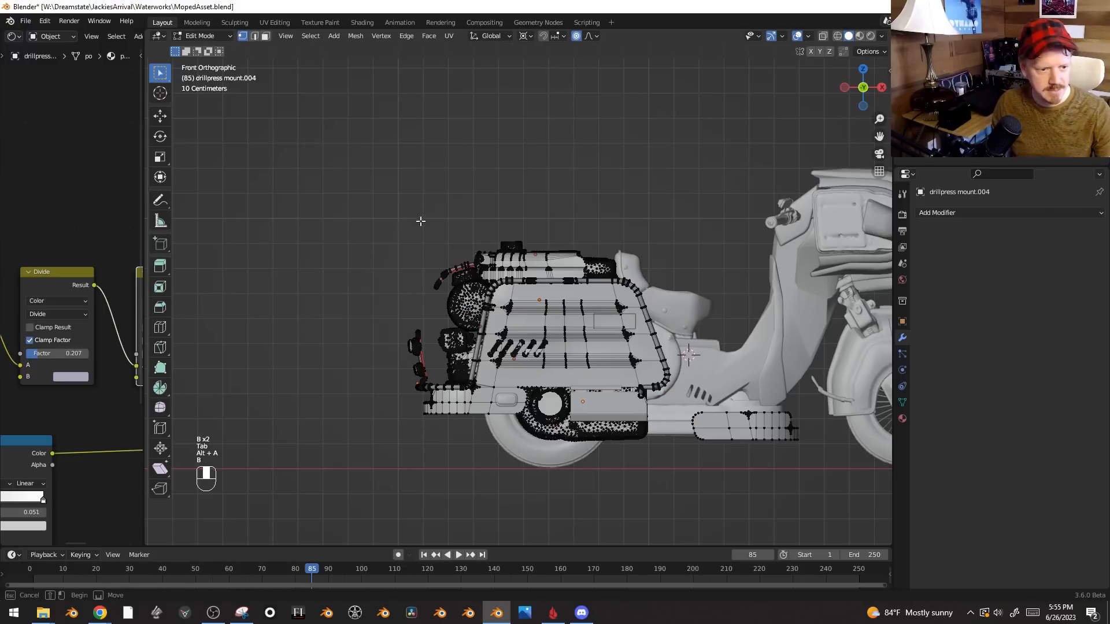
{"action": "left_click_drag", "start_coordinate": [420, 220], "coordinate": [514, 323]}
{"action": "key", "text": "g"}
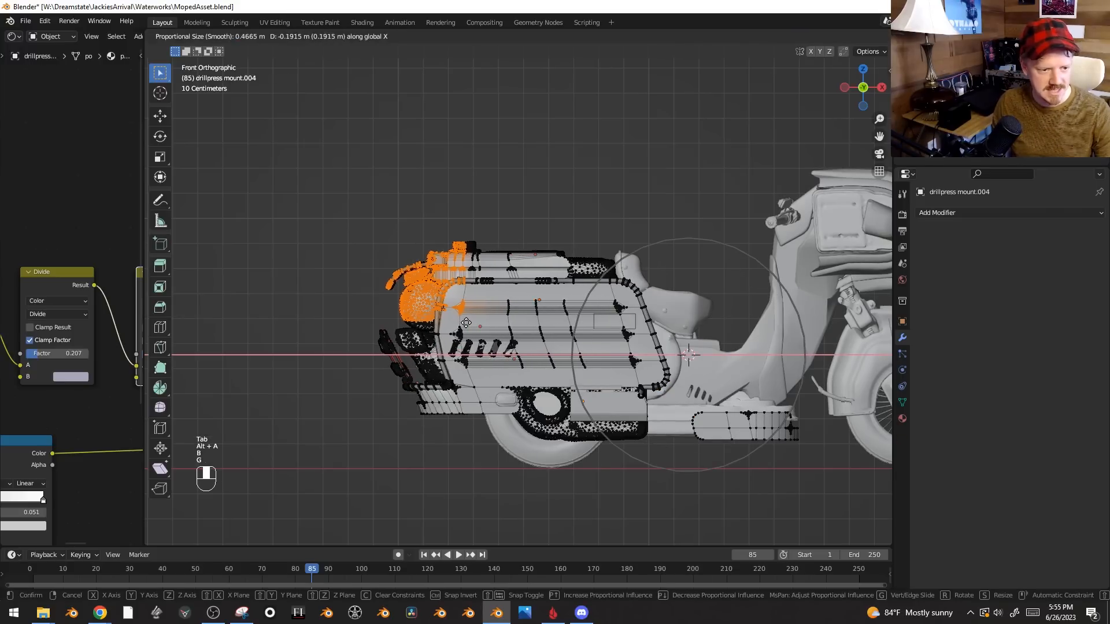
{"action": "left_click", "coordinate": [450, 325]}
{"action": "key", "text": "Tab"}
{"action": "key", "text": "alt+a"}
{"action": "scroll", "coordinate": [568, 393], "scroll_direction": "down", "scroll_amount": 2}
{"action": "middle_click_drag", "start_coordinate": [569, 395], "coordinate": [622, 402]}
- Edit the rear body parts together and raise their top middle geometry along Z with proportional editing to form a hump
{"action": "key", "text": "Tab"}
{"action": "key", "text": "b"}
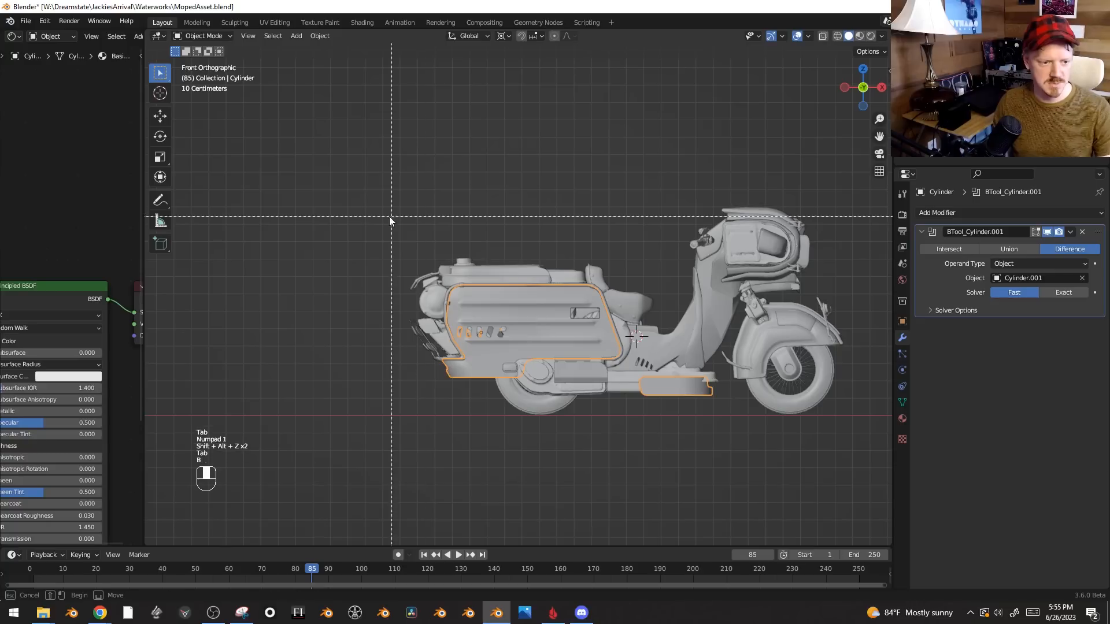
{"action": "left_click_drag", "start_coordinate": [382, 219], "coordinate": [514, 326]}
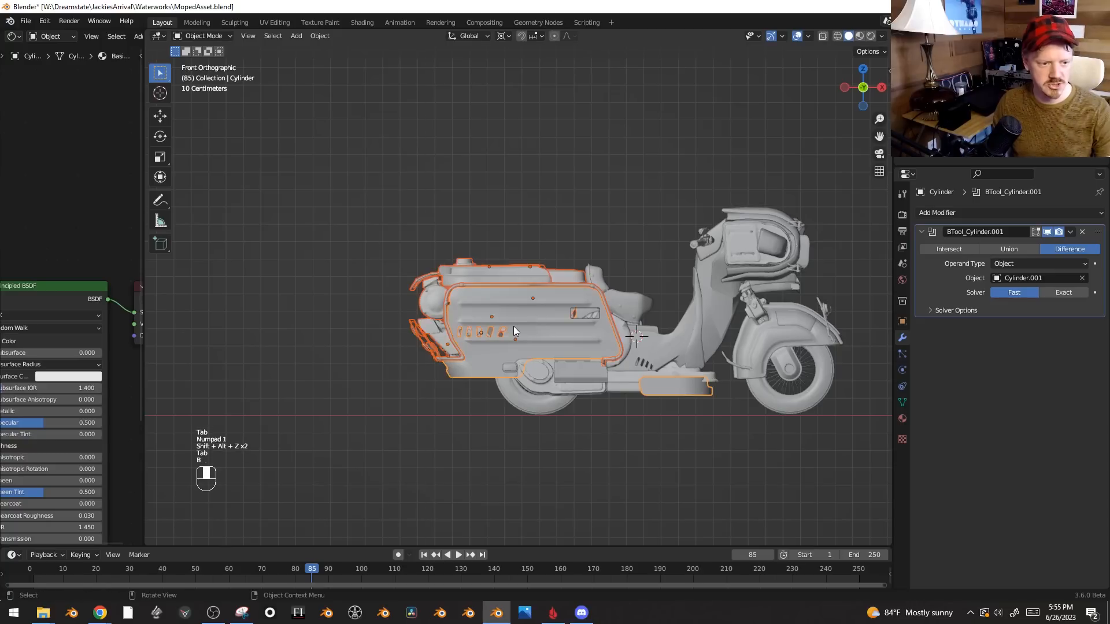
{"action": "key", "text": "Tab"}
{"action": "key", "text": "alt+z"}
{"action": "key", "text": "alt+a"}
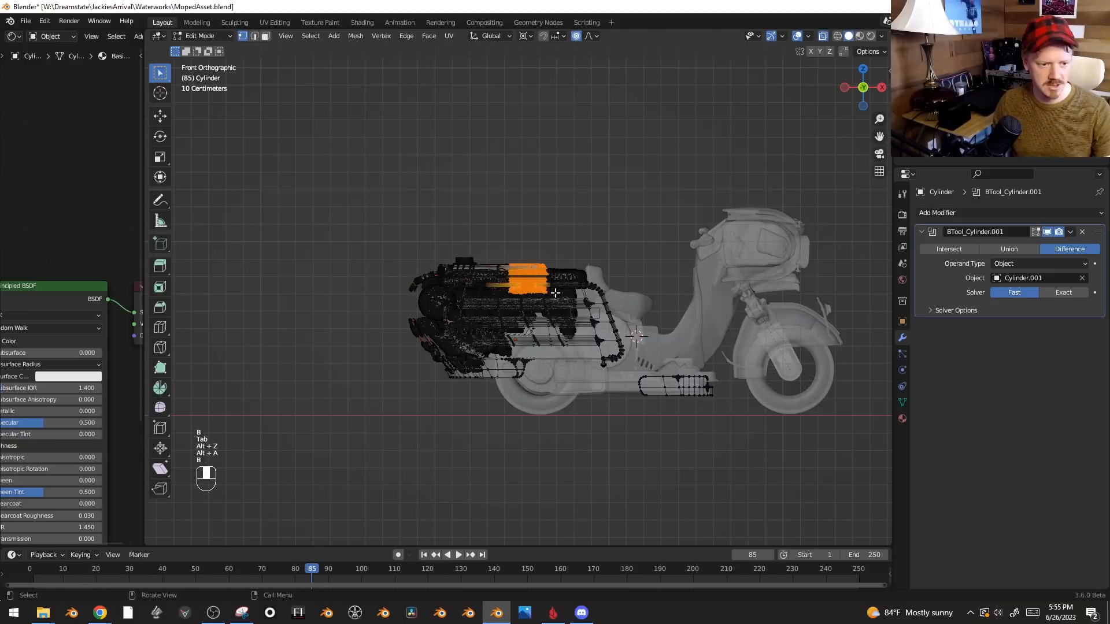
{"action": "key", "text": "alt+z"}
{"action": "key", "text": "g"}
{"action": "key", "text": "z"}
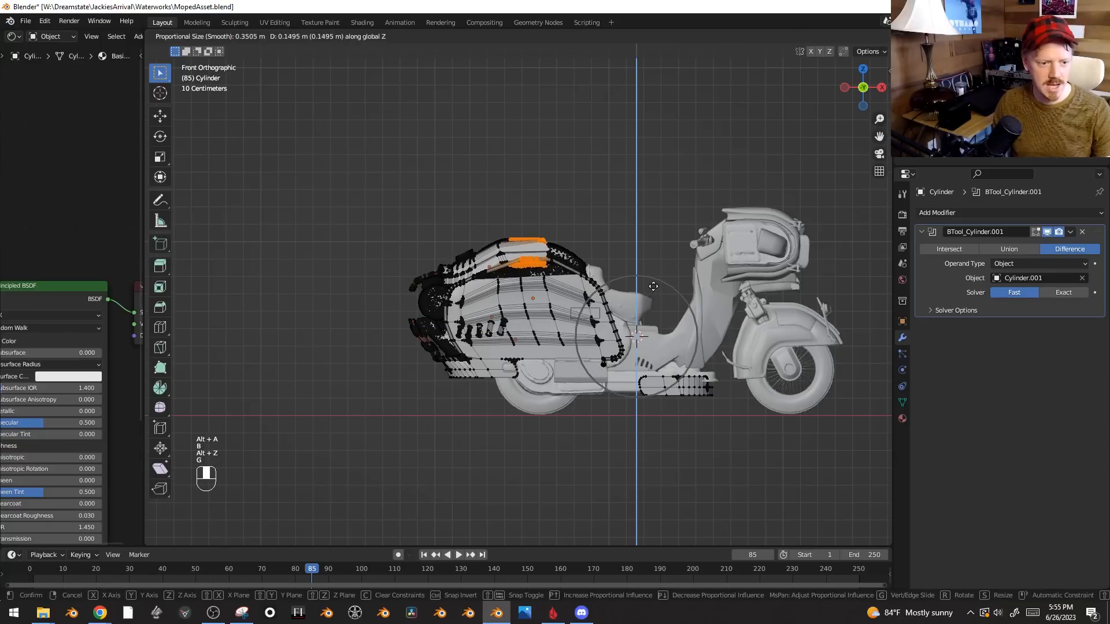
{"action": "left_click", "coordinate": [644, 278]}
{"action": "key", "text": "Tab"}
- Examine the reshaped rear bodywork from several angles, as a mesh and in rendered shading
{"action": "mouse_move", "coordinate": [644, 277]}
{"action": "middle_mouse_down"}
{"action": "mouse_move", "coordinate": [678, 307]}
{"action": "mouse_move", "coordinate": [799, 312]}
{"action": "mouse_move", "coordinate": [873, 297]}
{"action": "mouse_move", "coordinate": [643, 266]}
{"action": "middle_mouse_up"}
{"action": "scroll", "coordinate": [564, 260], "scroll_direction": "up", "scroll_amount": 3}
{"action": "key", "text": "Tab"}
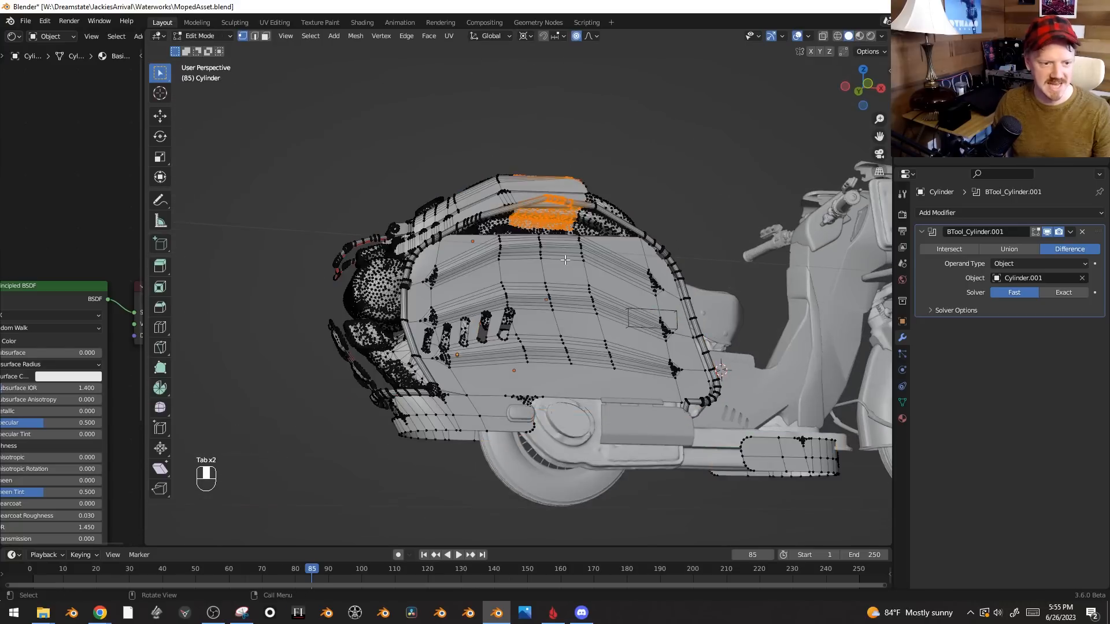
{"action": "scroll", "coordinate": [553, 287], "scroll_direction": "up", "scroll_amount": 2}
{"action": "scroll", "coordinate": [545, 244], "scroll_direction": "down", "scroll_amount": 4}
{"action": "key", "text": "Tab"}
{"action": "middle_click_drag", "start_coordinate": [545, 243], "coordinate": [659, 324]}
{"action": "key", "text": "shift+alt+z"}
{"action": "key", "text": "Tab"}
{"action": "scroll", "coordinate": [596, 353], "scroll_direction": "up", "scroll_amount": 3}
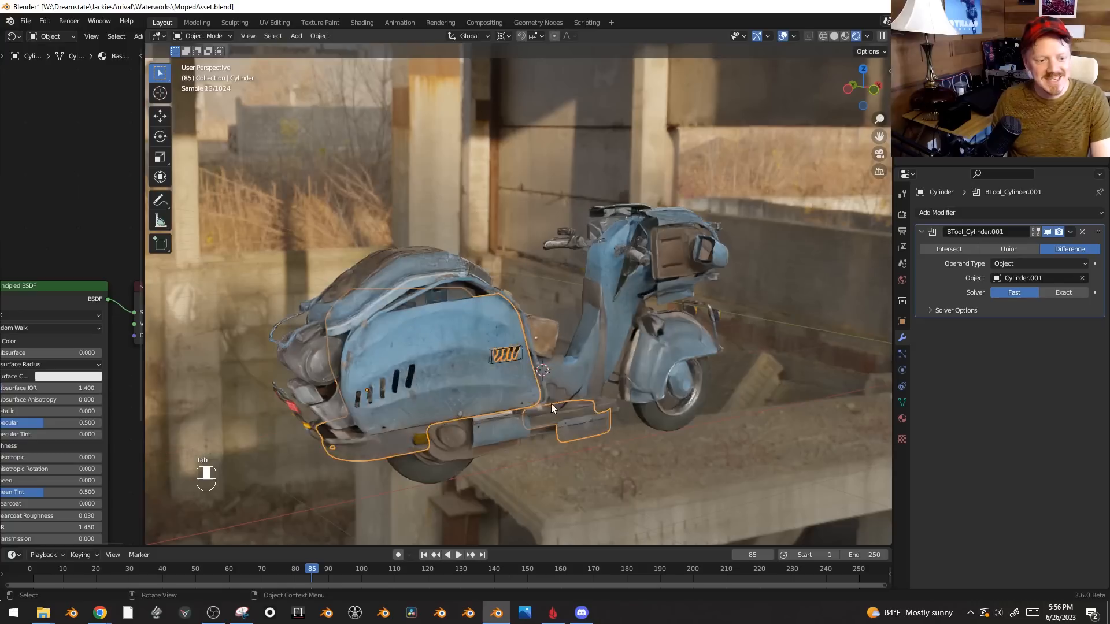
{"action": "key", "text": "Tab"}
{"action": "key", "text": "alt+a"}
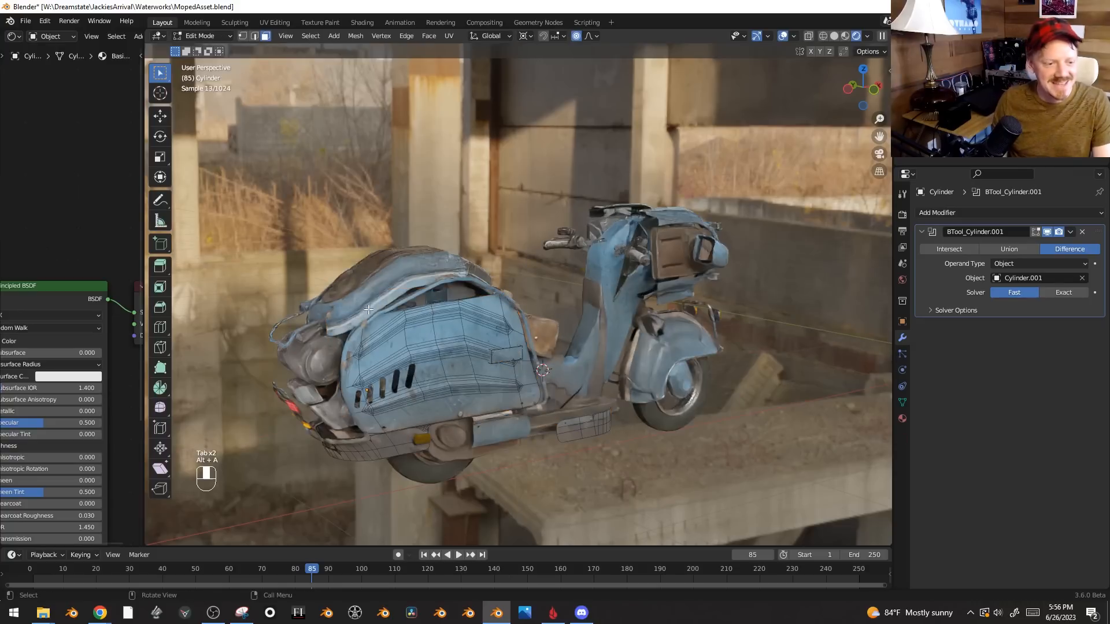
{"action": "key", "text": "Tab"}
- Annotate the moped with freehand curves tracing its overall silhouette, and view the model without overlays
{"action": "middle_click_drag", "start_coordinate": [429, 320], "coordinate": [578, 365]}
{"action": "key", "text": "d"}
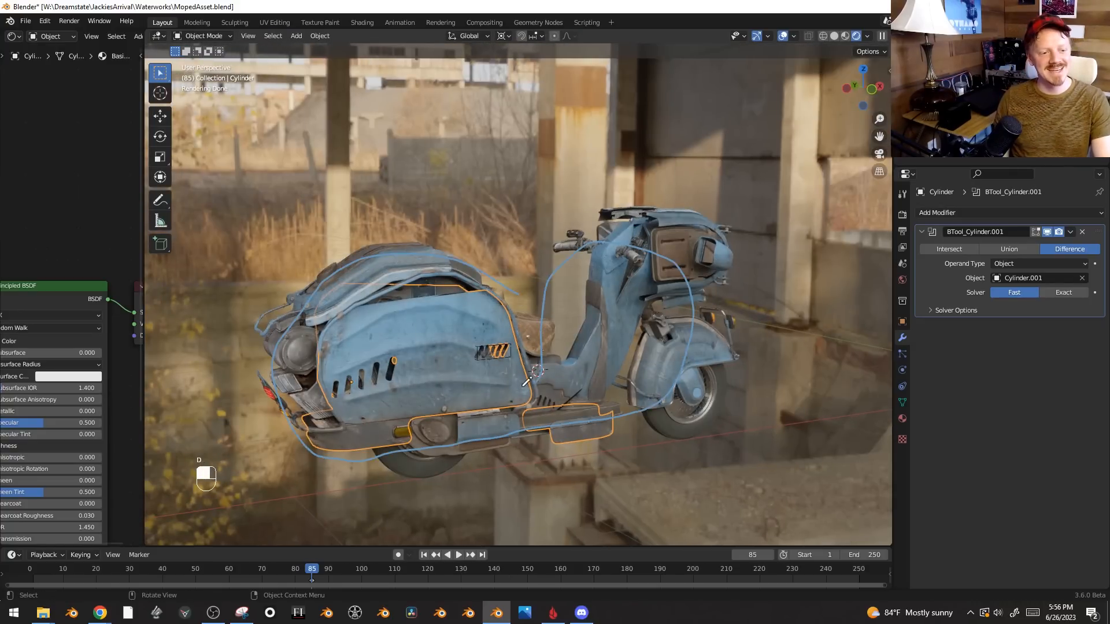
{"action": "key", "text": "shift+alt+z"}
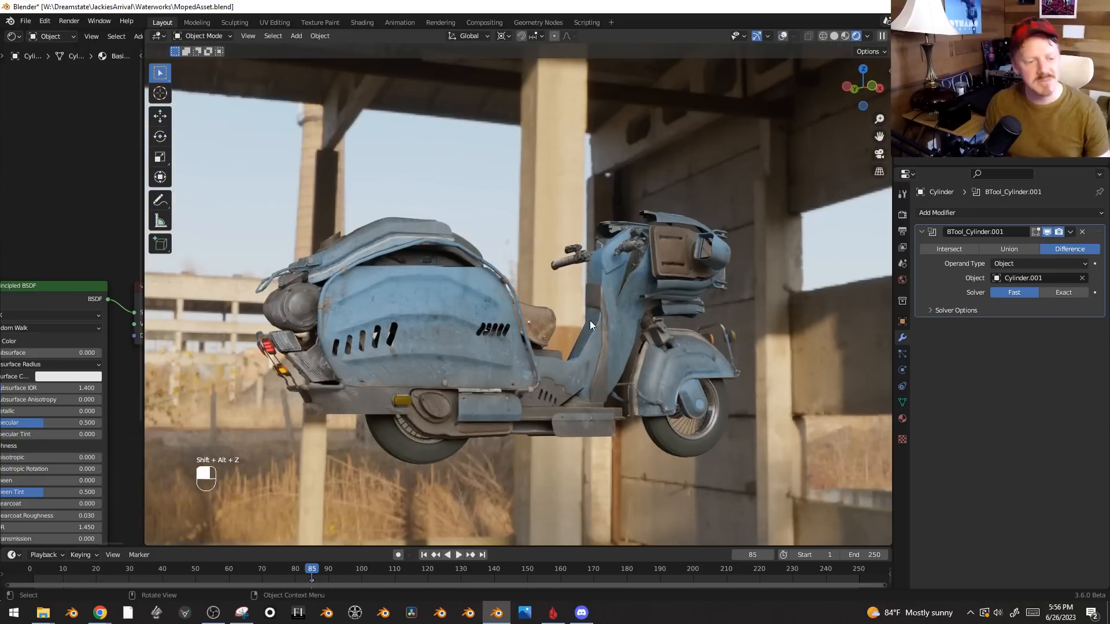
{"action": "middle_click_drag", "start_coordinate": [465, 394], "coordinate": [575, 418]}
{"action": "middle_click_drag", "start_coordinate": [575, 417], "coordinate": [589, 417]}
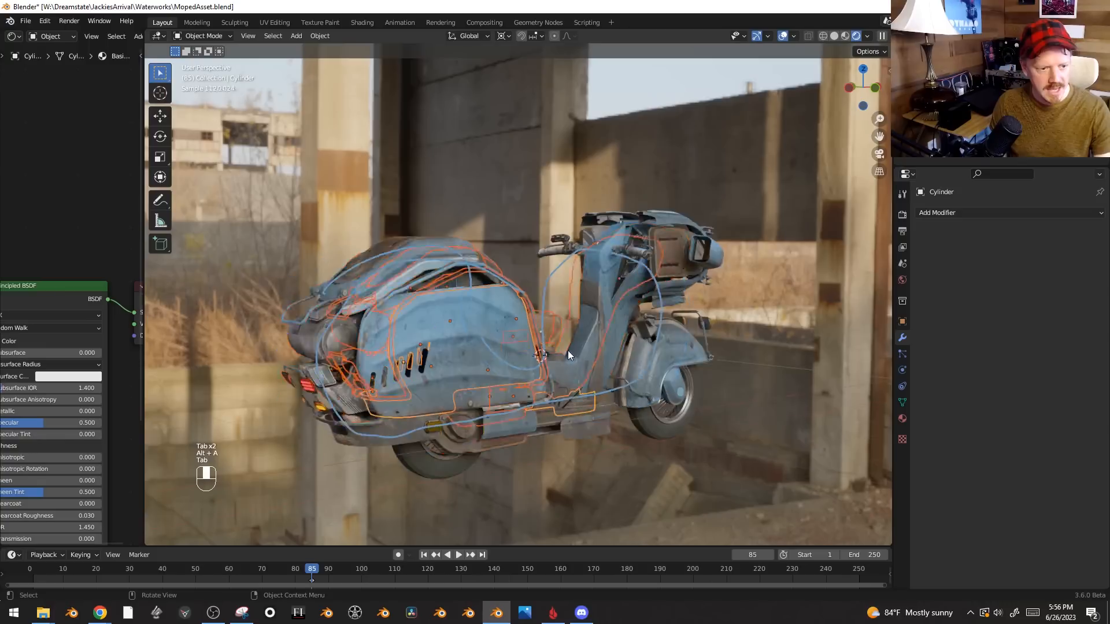
- Set the pivot to Median Point and scale the rear body geometry about 2.8 times along global Y with proportional editing
{"action": "scroll", "coordinate": [565, 351], "scroll_direction": "up", "scroll_amount": 3}
{"action": "key", "text": "Tab"}
{"action": "left_click", "coordinate": [455, 389]}
{"action": "middle_click_drag", "start_coordinate": [474, 407], "coordinate": [639, 378]}
{"action": "left_click", "coordinate": [523, 36]}
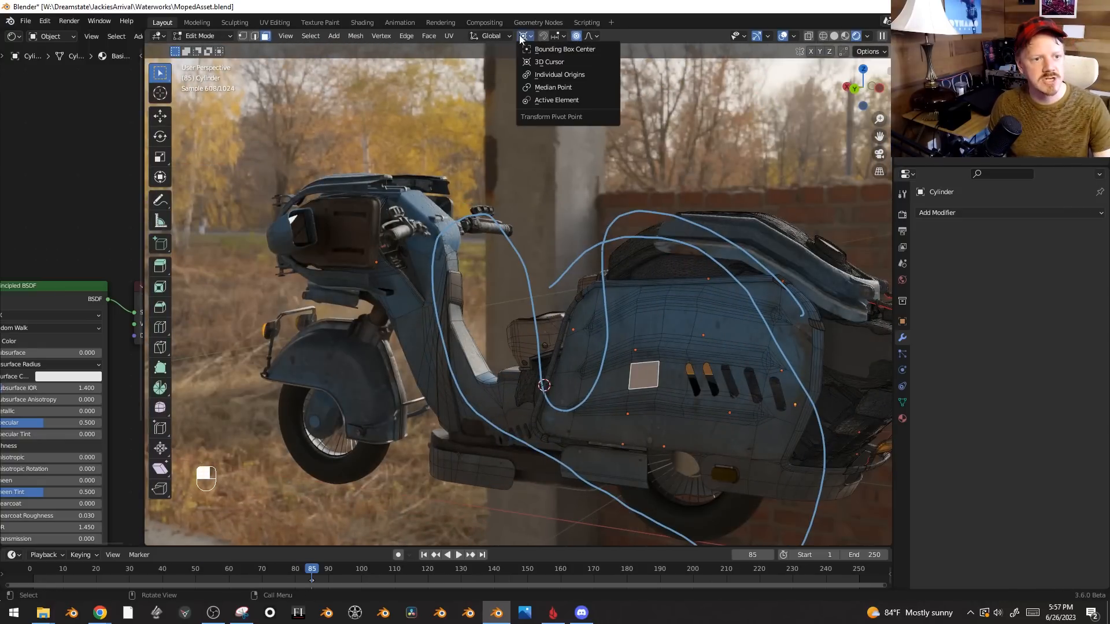
{"action": "left_click", "coordinate": [550, 89]}
{"action": "middle_click_drag", "start_coordinate": [673, 386], "coordinate": [673, 385]}
{"action": "key", "text": "s"}
{"action": "key", "text": "y"}
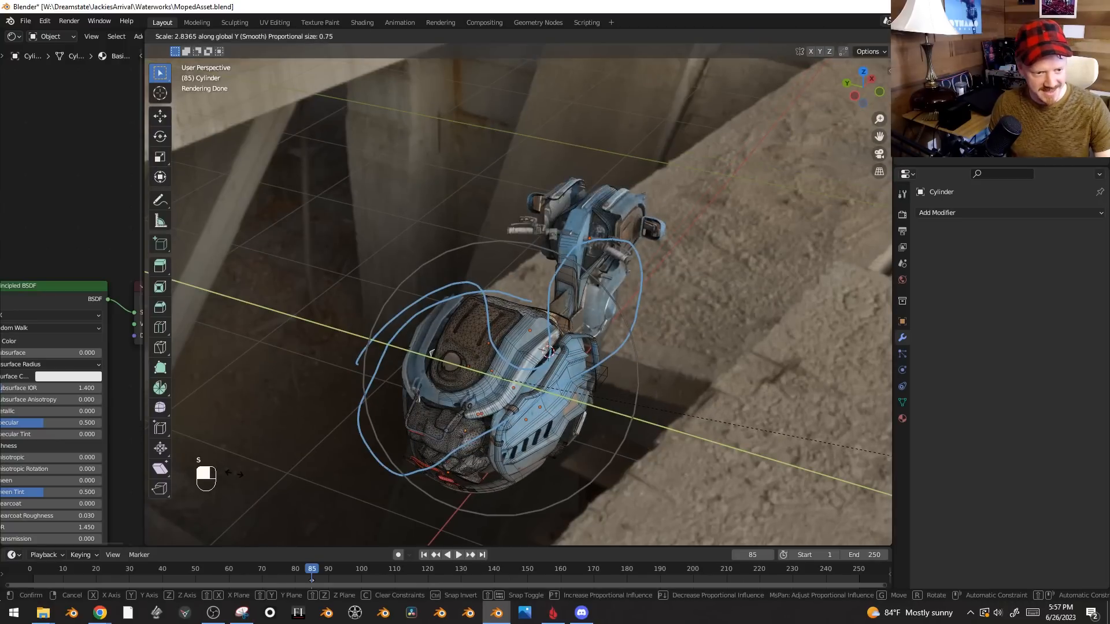
{"action": "key", "text": "Return"}
{"action": "key", "text": "Tab"}
- Examine the deformed moped in rendered shading from several angles, with and without overlays
{"action": "key", "text": "shift+alt+z"}
{"action": "middle_click_drag", "start_coordinate": [612, 385], "coordinate": [442, 383]}
{"action": "scroll", "coordinate": [585, 336], "scroll_direction": "up", "scroll_amount": 3}
{"action": "key", "text": "shift+alt+z"}
{"action": "key", "text": "shift+alt+z"}
{"action": "scroll", "coordinate": [530, 347], "scroll_direction": "down", "scroll_amount": 5}
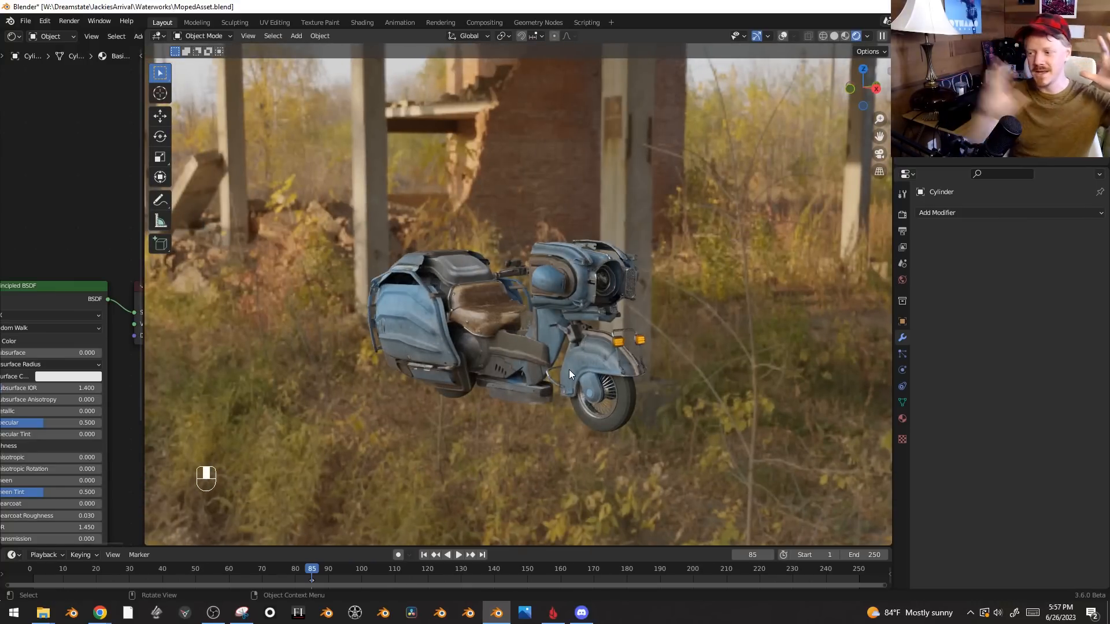
{"action": "middle_click_drag", "start_coordinate": [216, 204], "coordinate": [543, 282]}
{"action": "middle_click_drag", "start_coordinate": [432, 331], "coordinate": [650, 307]}
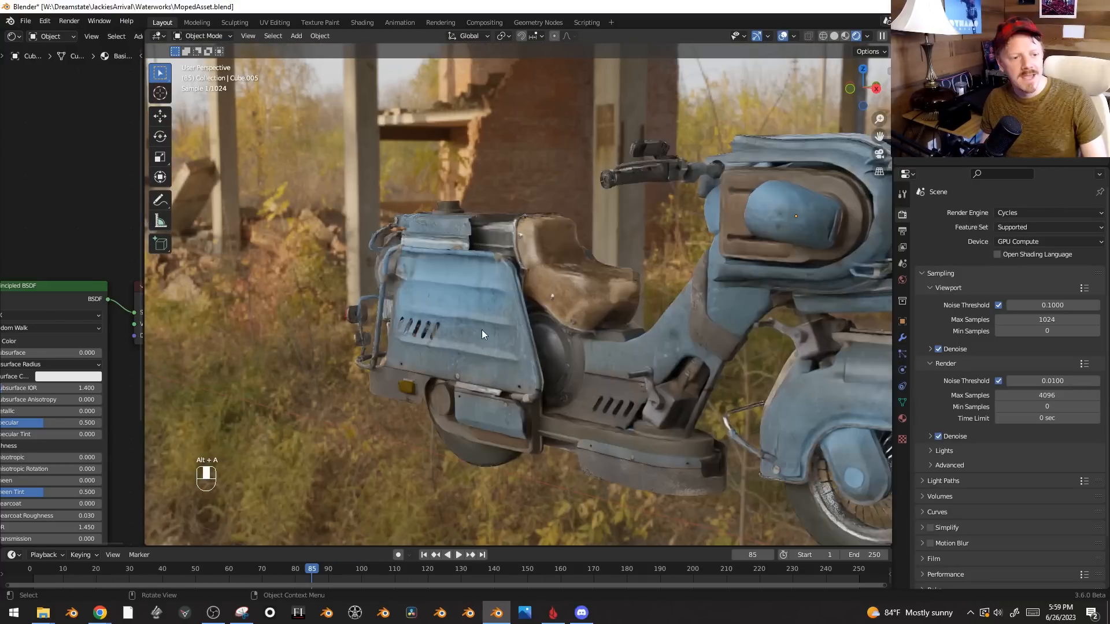
- Add two loop cuts to the blue pod on the headlight housing's side, one lengthwise and centred, one near its rear edge
{"action": "middle_click_drag", "start_coordinate": [683, 238], "coordinate": [621, 312]}
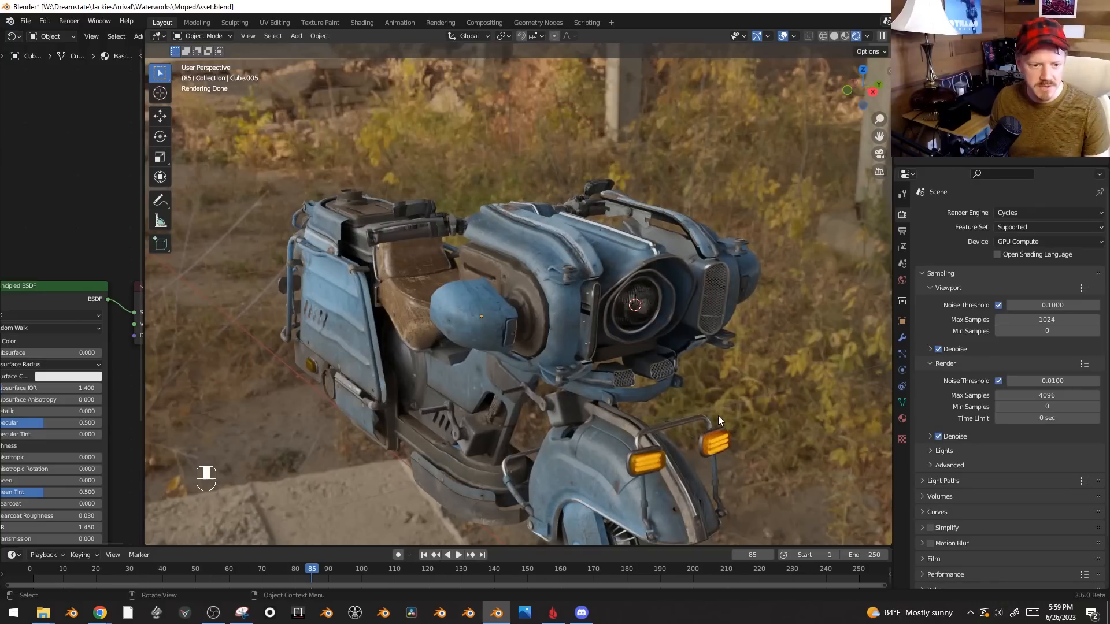
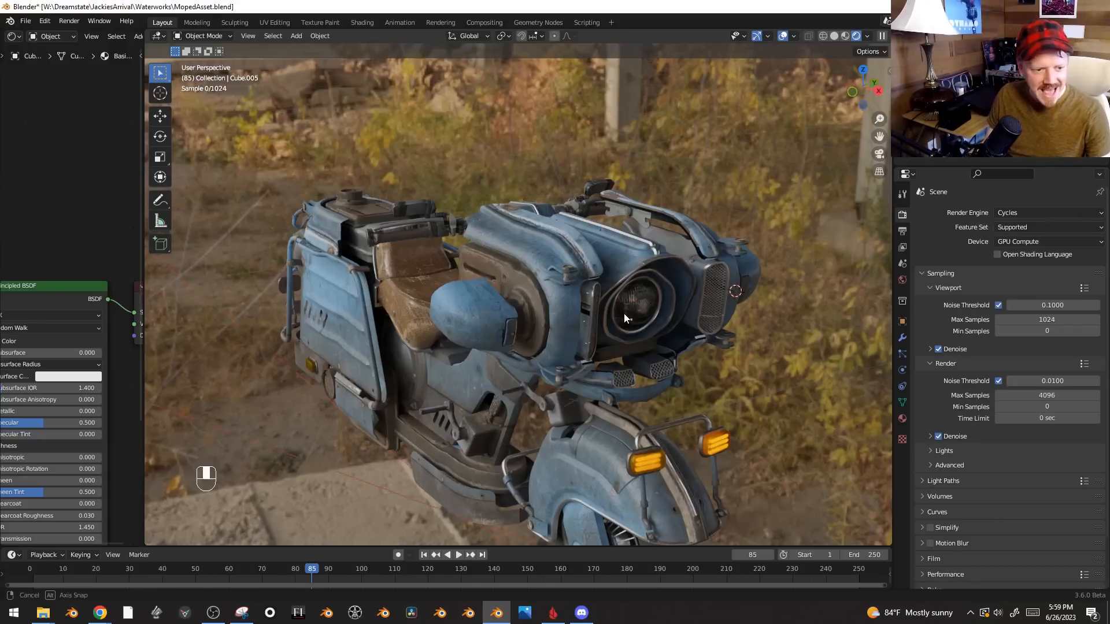
{"action": "middle_click_drag", "start_coordinate": [624, 314], "coordinate": [620, 359]}
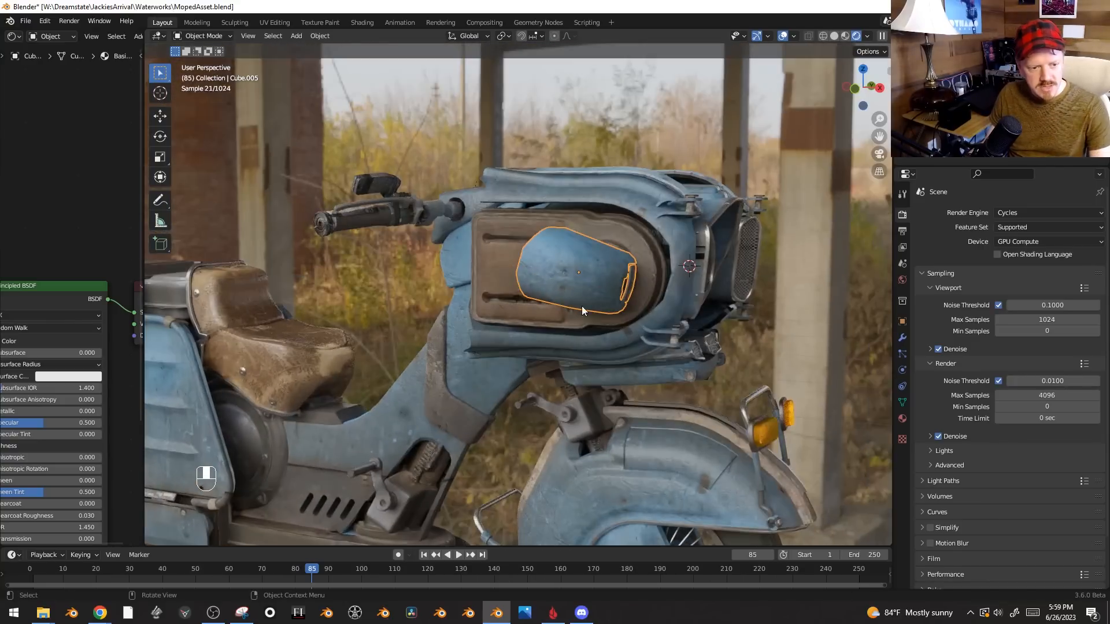
{"action": "middle_click_drag", "start_coordinate": [605, 273], "coordinate": [516, 281]}
{"action": "key", "text": "Tab"}
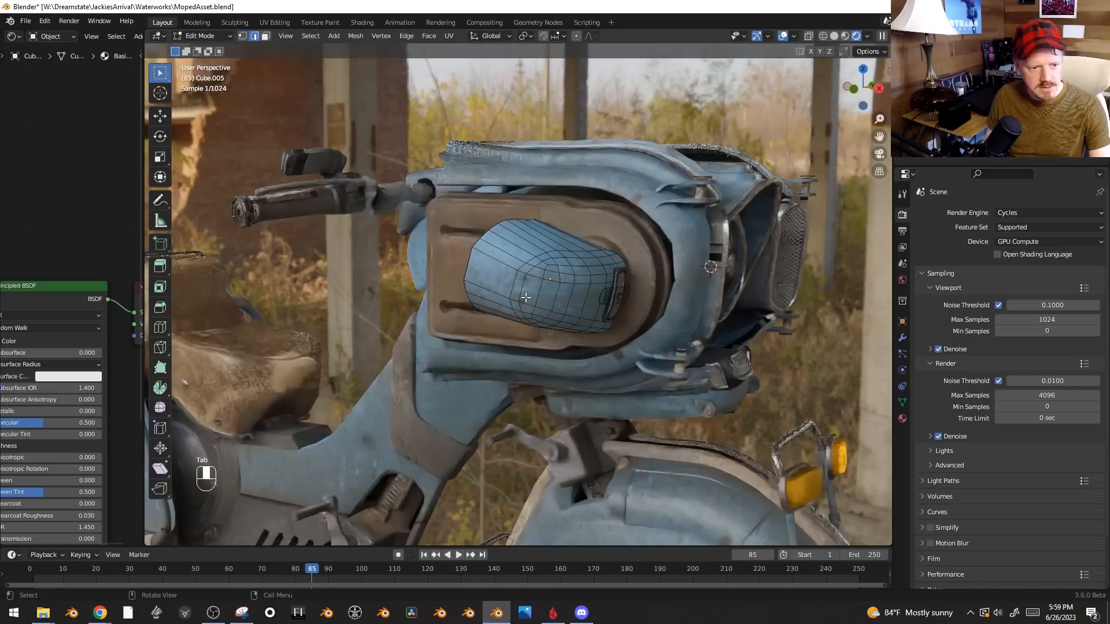
{"action": "left_click", "coordinate": [517, 281]}
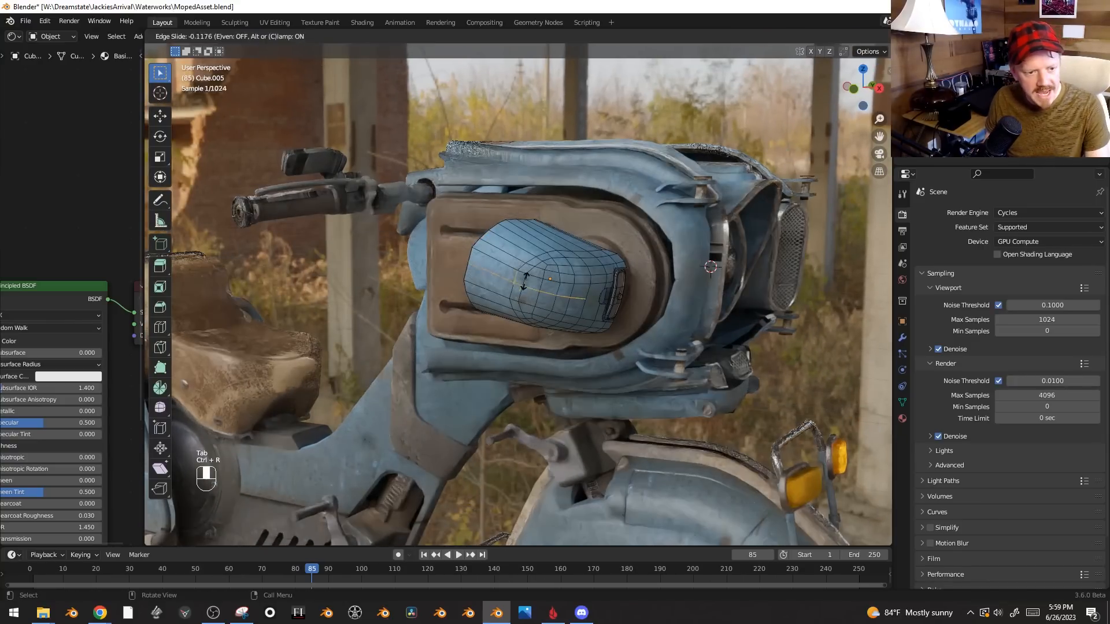
{"action": "right_click", "coordinate": [518, 281]}
{"action": "left_click", "coordinate": [482, 269]}
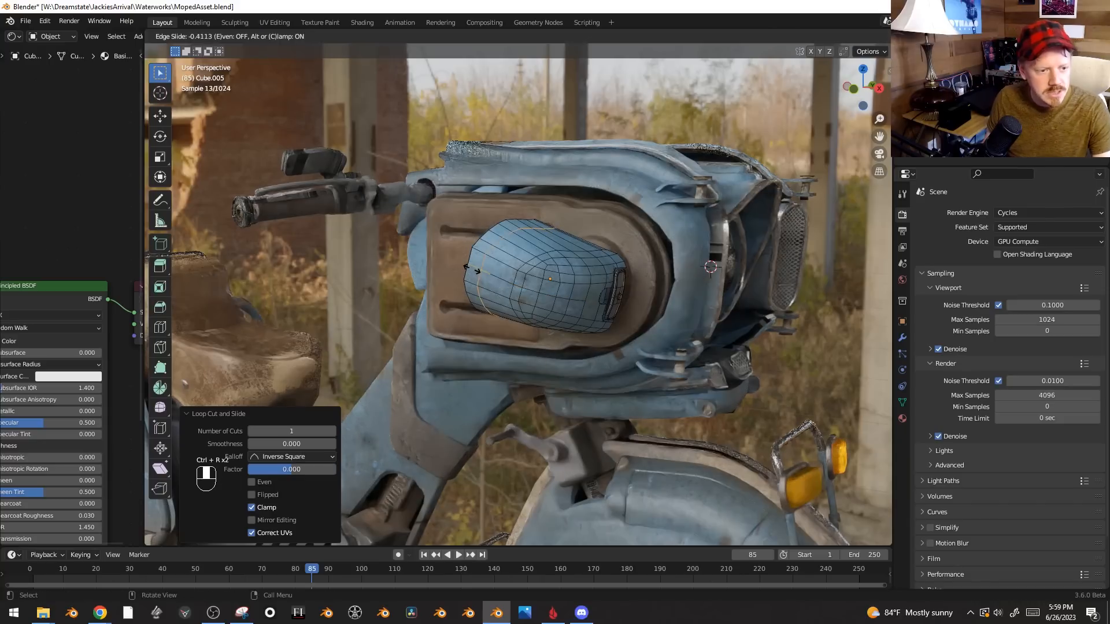
{"action": "left_click", "coordinate": [463, 267]}
{"action": "key", "text": "2"}
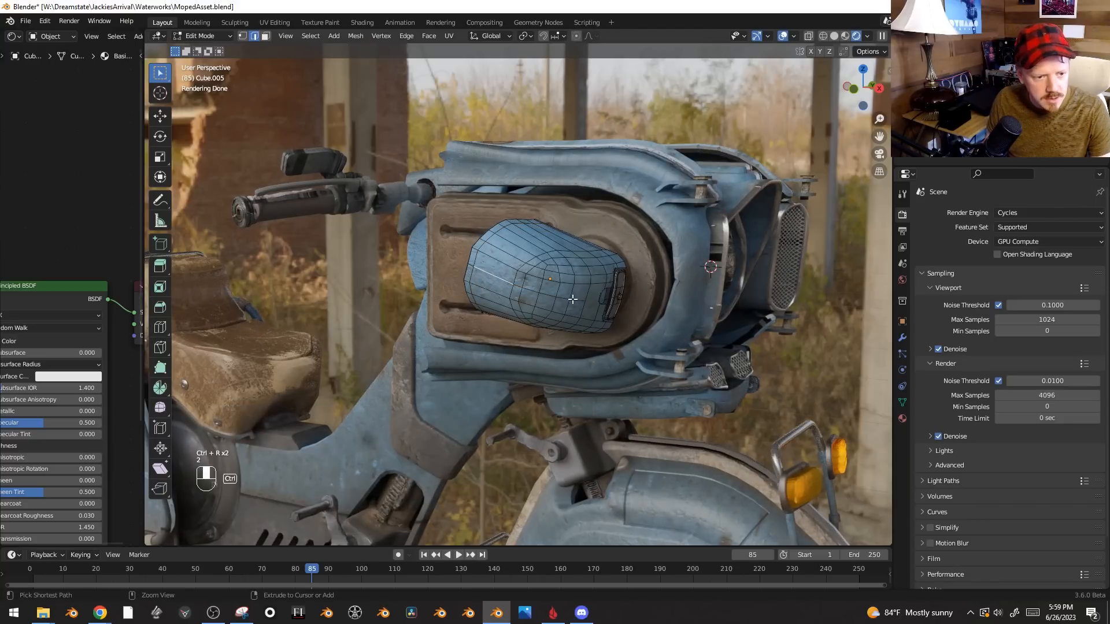
- Bevel the lengthwise edge path along the pod's lower side about 0.094 m wide with two segments
{"action": "left_click", "coordinate": [565, 299], "text": "ctrl"}
{"action": "scroll", "coordinate": [665, 312], "scroll_direction": "up", "scroll_amount": 6}
{"action": "key", "text": "ctrl+b"}
{"action": "scroll", "coordinate": [768, 324], "scroll_direction": "down", "scroll_amount": 1}
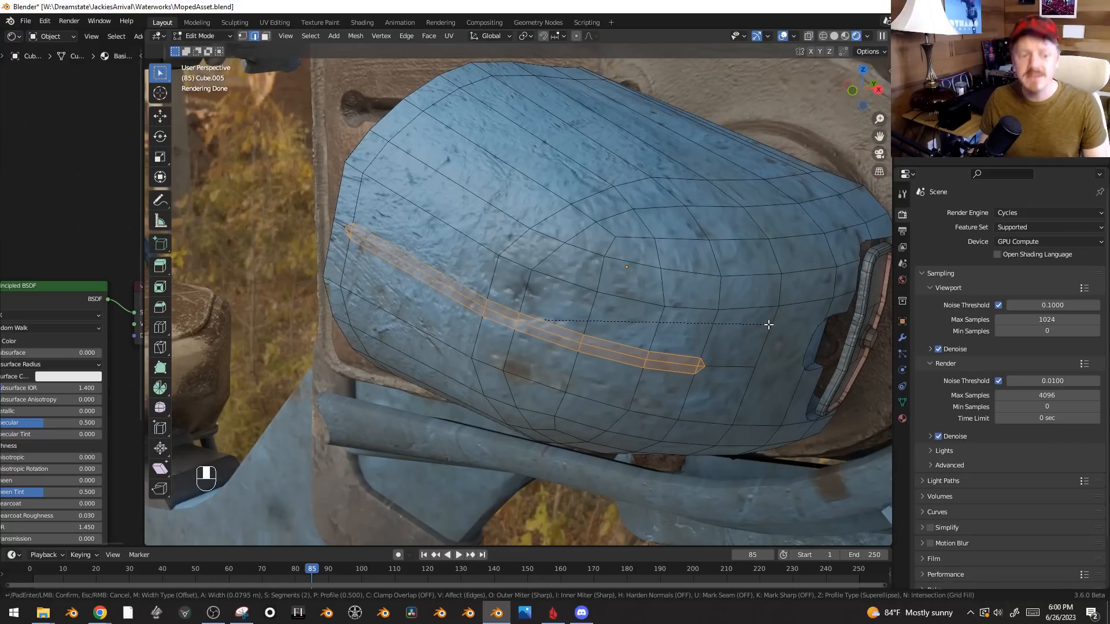
{"action": "left_click", "coordinate": [769, 324]}
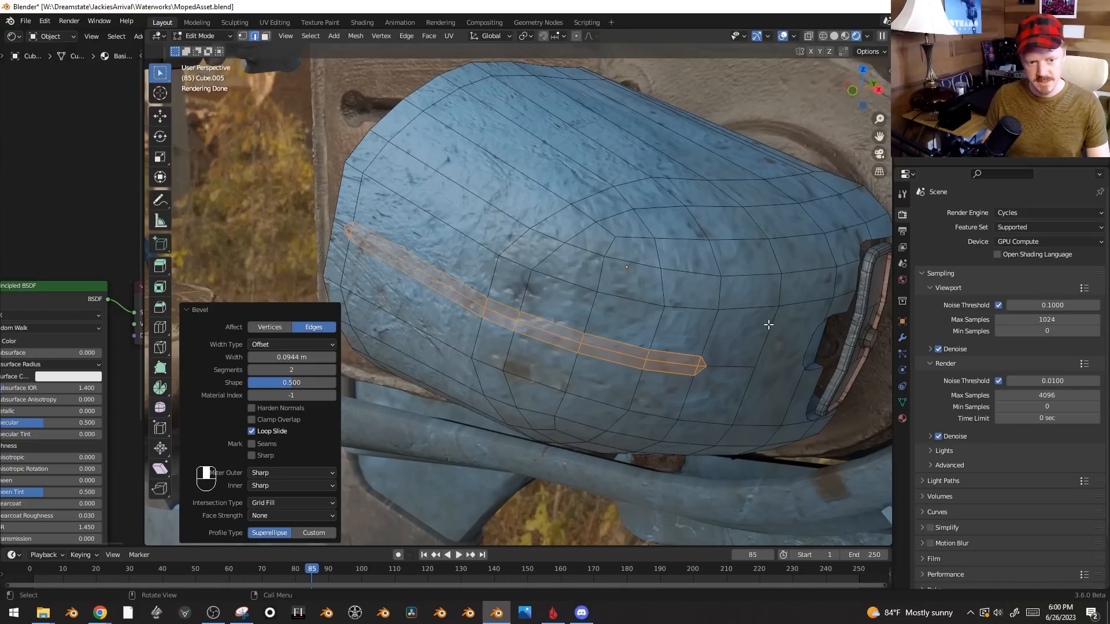
- Try to push the strip's centre edge path outward along its normals and bevel it with three segments
{"action": "key", "text": "ctrl+KP_Subtract"}
{"action": "middle_click_drag", "start_coordinate": [768, 324], "coordinate": [750, 309]}
{"action": "key", "text": "alt+s"}
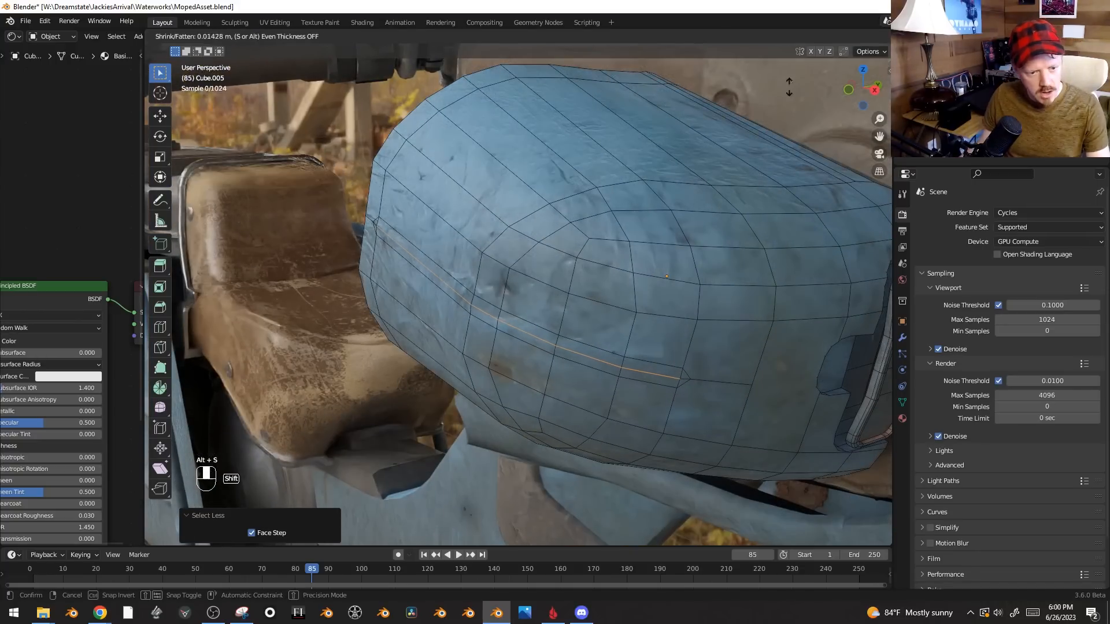
{"action": "left_click", "coordinate": [631, 89]}
{"action": "key", "text": "ctrl+b"}
{"action": "left_click", "coordinate": [709, 146]}
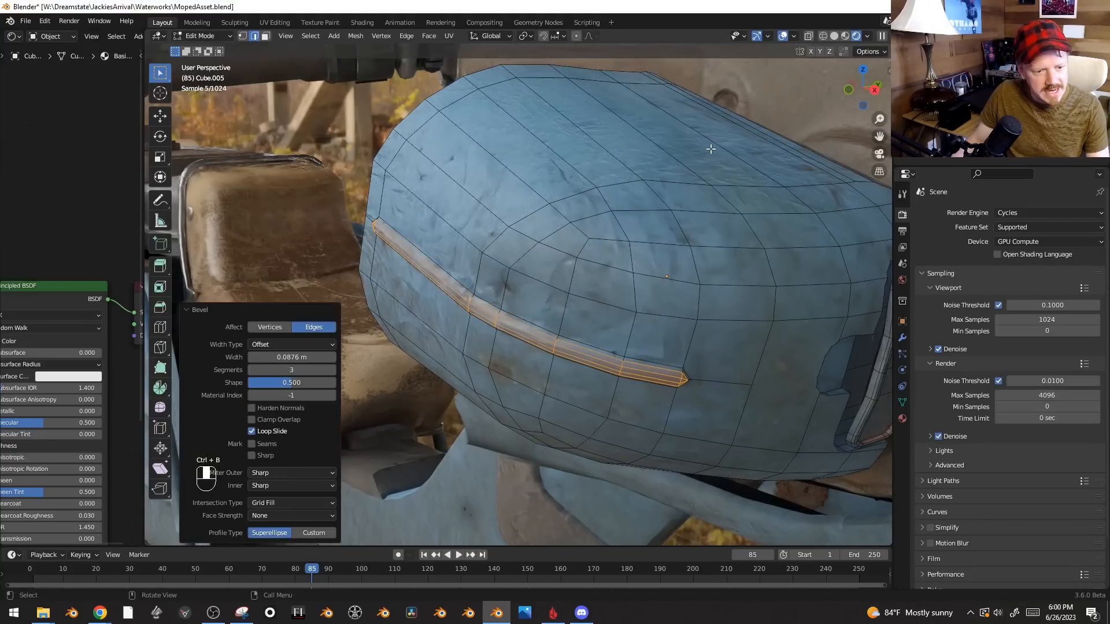
{"action": "key", "text": "ctrl+z"}
{"action": "key", "text": "ctrl+z"}
- Extrude the whole bevelled strip outward along its normals to form a raised trim ridge on the pod
{"action": "key", "text": "ctrl+KP_Add"}
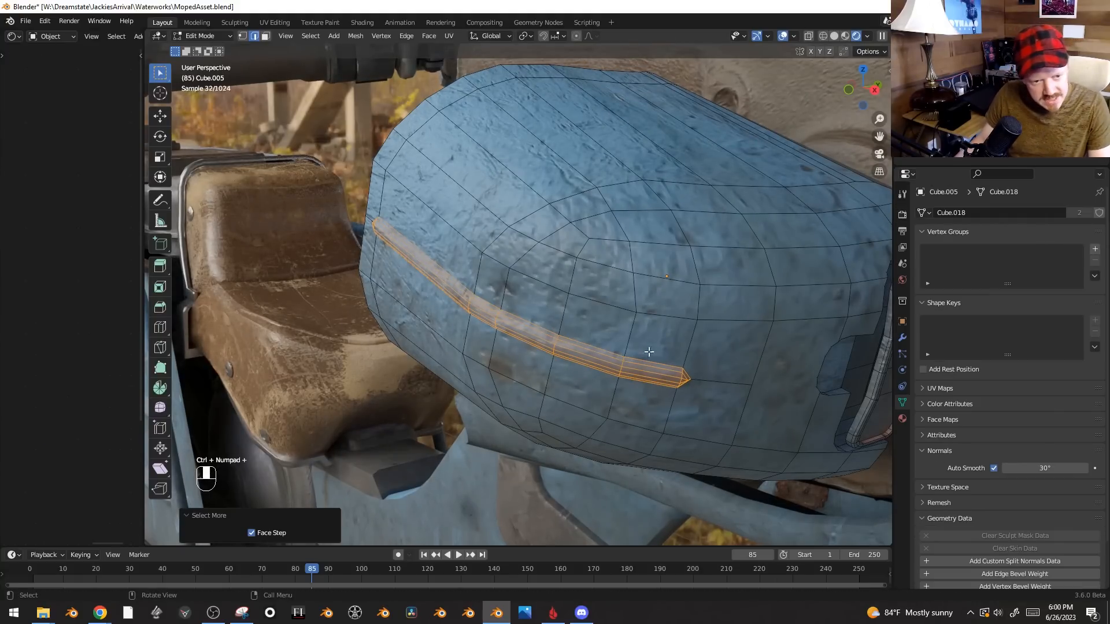
{"action": "middle_click_drag", "start_coordinate": [669, 279], "coordinate": [614, 213]}
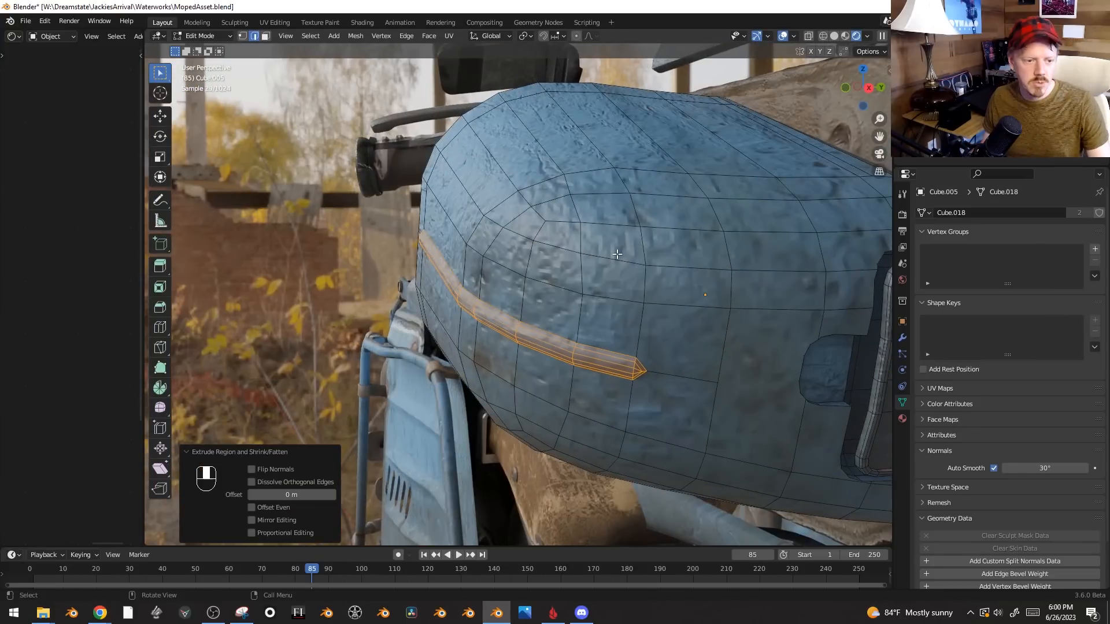
{"action": "mouse_move", "coordinate": [618, 255]}
{"action": "middle_mouse_down"}
{"action": "mouse_move", "coordinate": [590, 252]}
{"action": "mouse_move", "coordinate": [608, 254]}
{"action": "middle_mouse_up"}
{"action": "key", "text": "alt+e"}
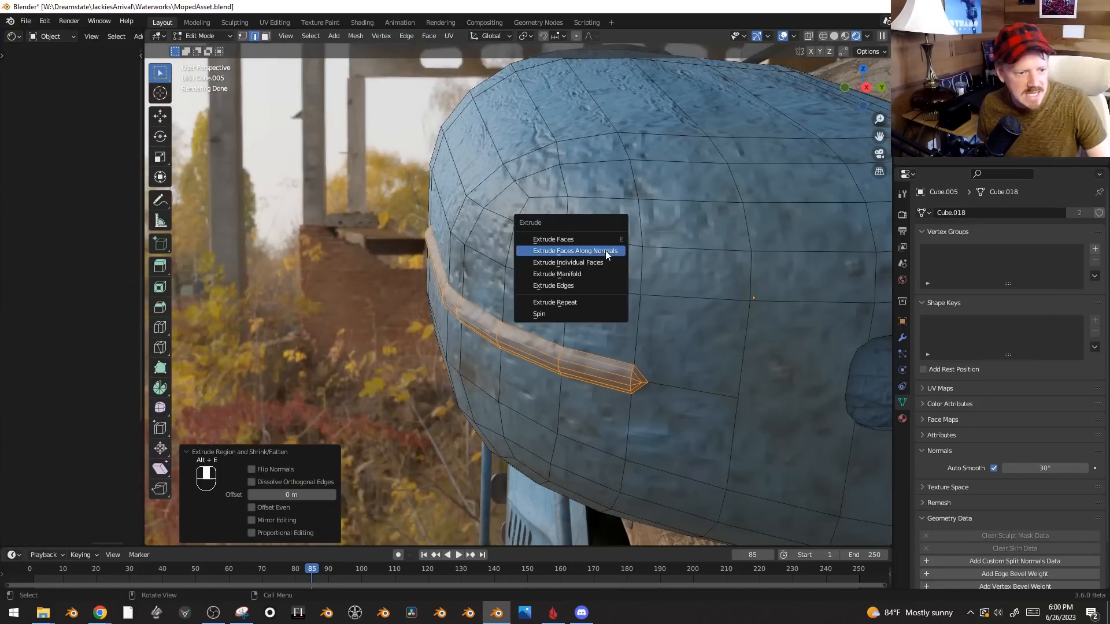
{"action": "left_click", "coordinate": [609, 252]}
{"action": "left_click", "coordinate": [655, 534]}
{"action": "key", "text": "Tab"}
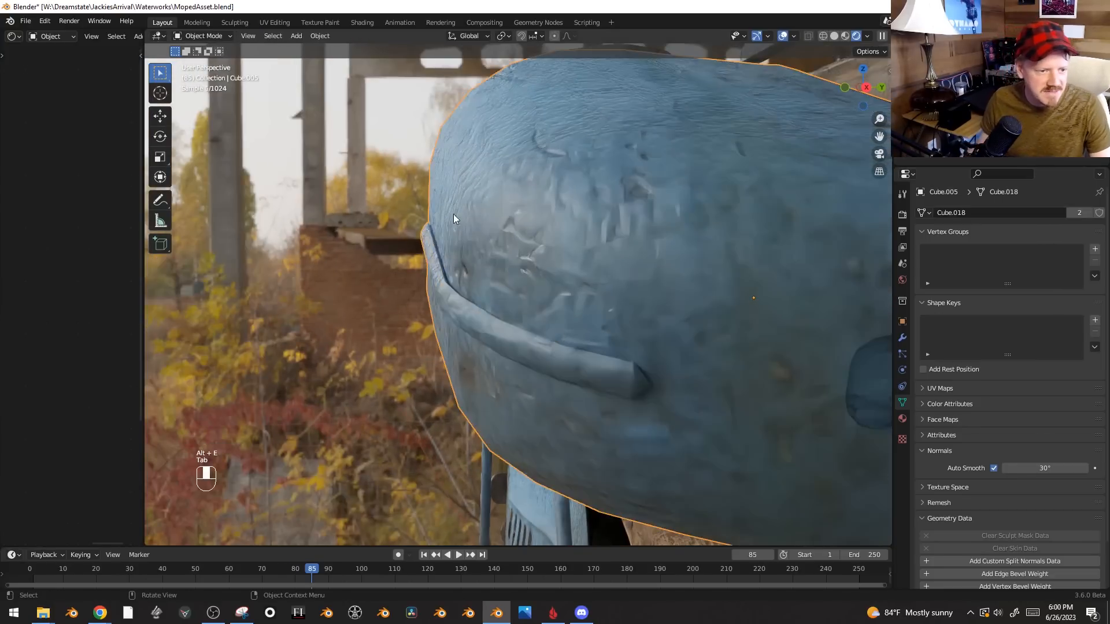
{"action": "middle_click_drag", "start_coordinate": [453, 214], "coordinate": [588, 251]}
{"action": "key", "text": "shift+alt+z"}
{"action": "key", "text": "shift+alt+z"}
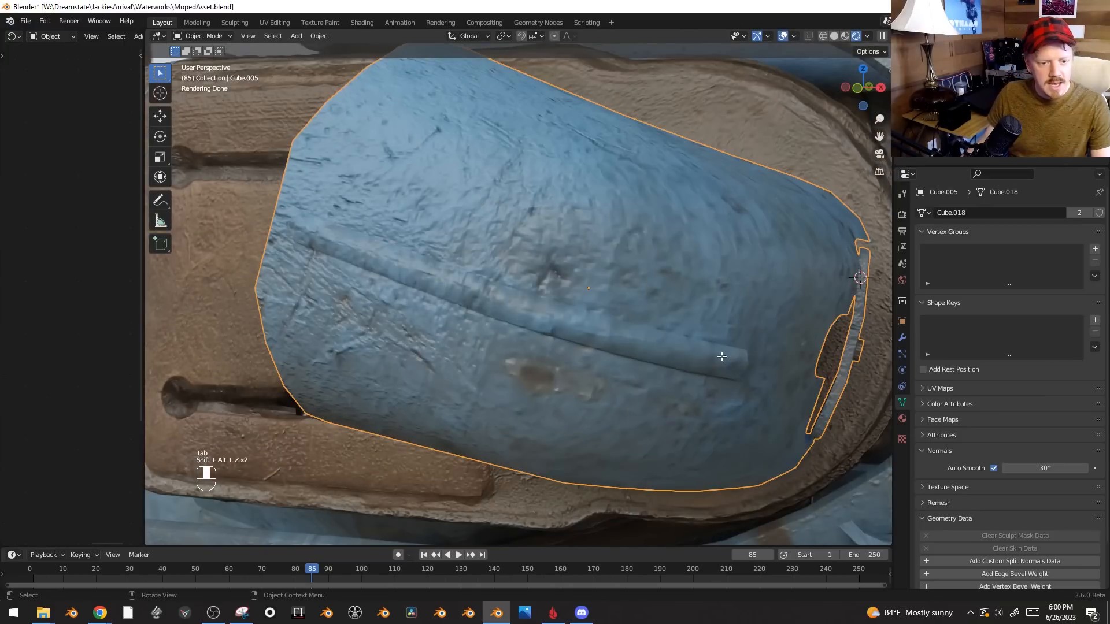
- Add a new material to the pod in its own slot and assign it to the ridge faces
{"action": "key", "text": "Tab"}
{"action": "left_click", "coordinate": [902, 418]}
{"action": "left_click", "coordinate": [1101, 213]}
{"action": "left_click", "coordinate": [1000, 300]}
{"action": "left_click", "coordinate": [953, 282]}
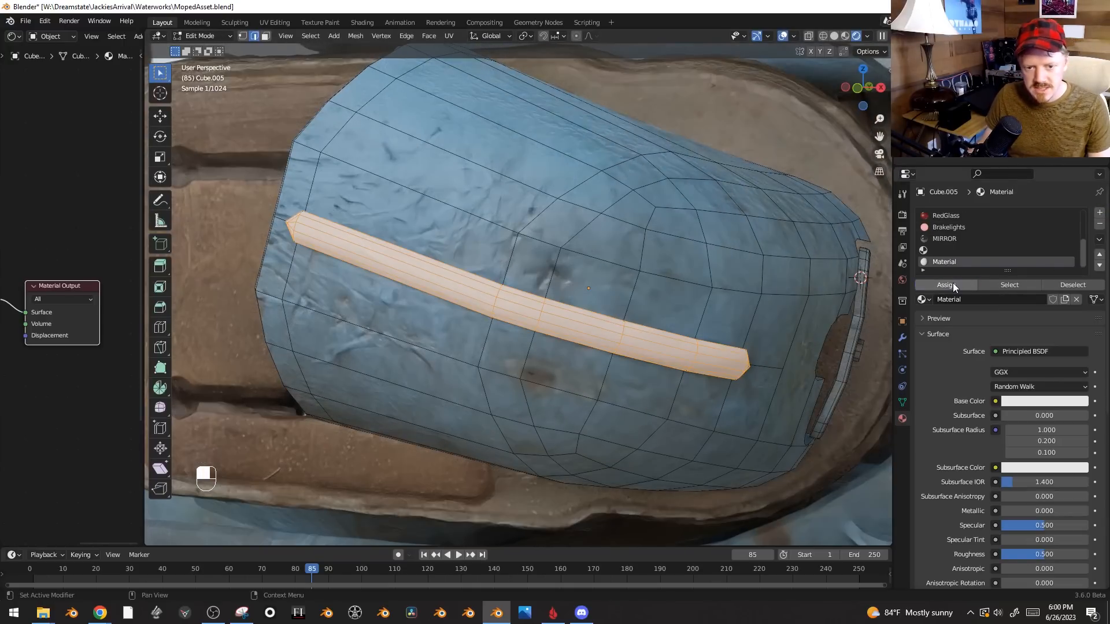
- Change the ridge material's surface to Glossy BSDF with a roughness of 0.178
{"action": "left_click", "coordinate": [1035, 351]}
{"action": "left_click", "coordinate": [1045, 350]}
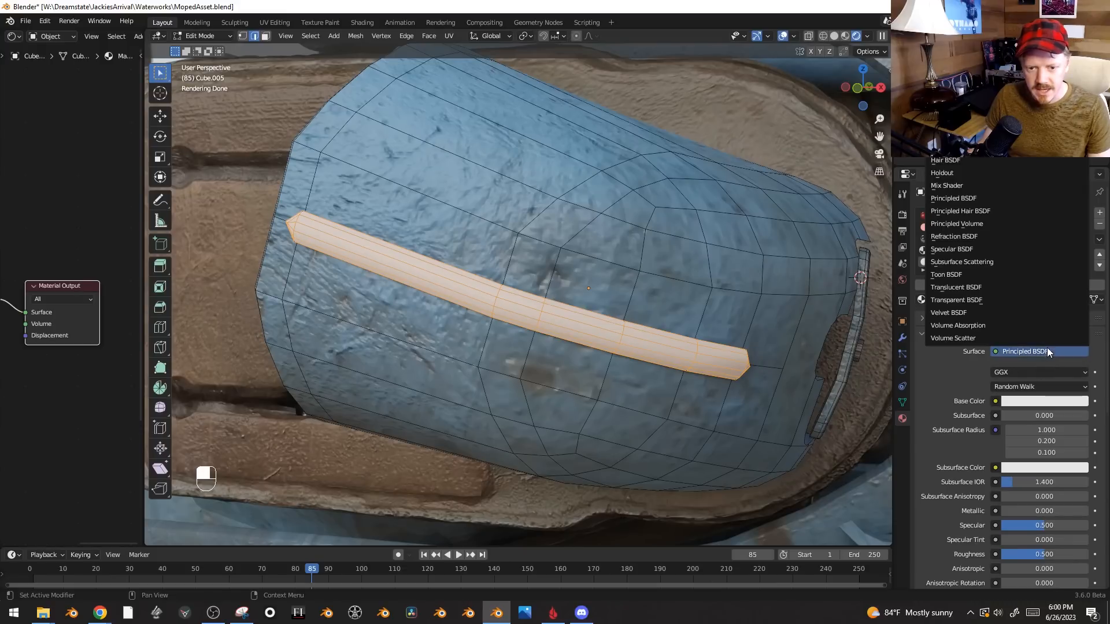
{"action": "left_click", "coordinate": [948, 158]}
{"action": "mouse_move", "coordinate": [1065, 398]}
{"action": "left_mouse_down"}
{"action": "mouse_move", "coordinate": [1033, 399]}
{"action": "mouse_move", "coordinate": [1048, 398]}
{"action": "left_mouse_up"}
{"action": "scroll", "coordinate": [621, 220], "scroll_direction": "down", "scroll_amount": 3}
{"action": "key", "text": "Tab"}
{"action": "scroll", "coordinate": [621, 221], "scroll_direction": "down", "scroll_amount": 3}
{"action": "middle_click_drag", "start_coordinate": [622, 221], "coordinate": [549, 289]}
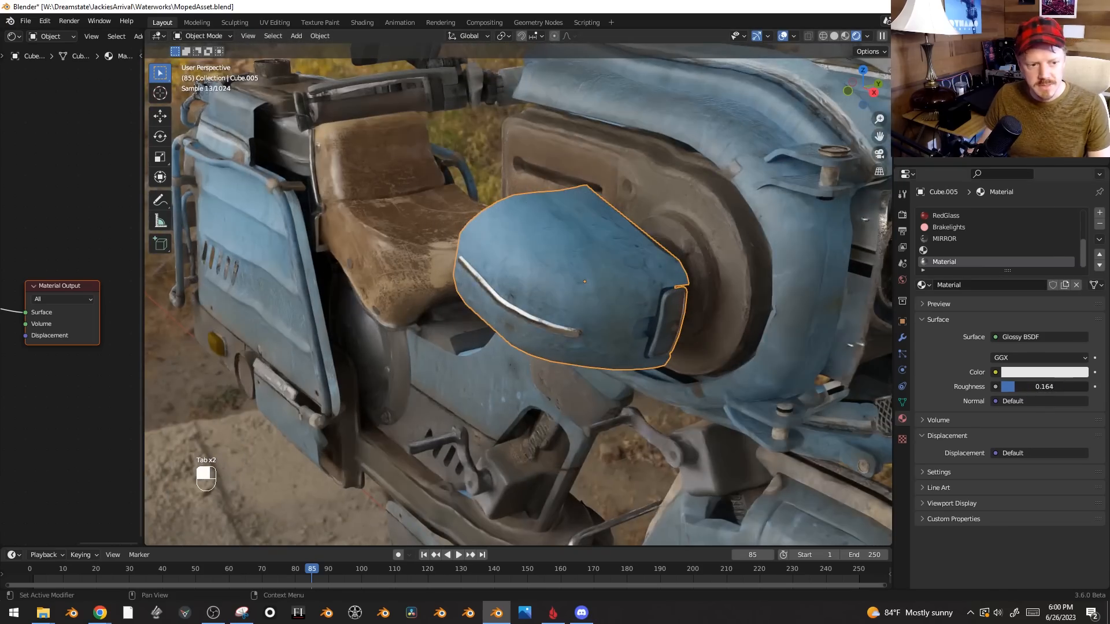
{"action": "left_click_drag", "start_coordinate": [1043, 387], "coordinate": [1023, 387]}
- Add a centred loop cut along the inner wall of the headlight housing's opening and bevel it 0.0209 m wide
{"action": "middle_click_drag", "start_coordinate": [578, 451], "coordinate": [708, 351]}
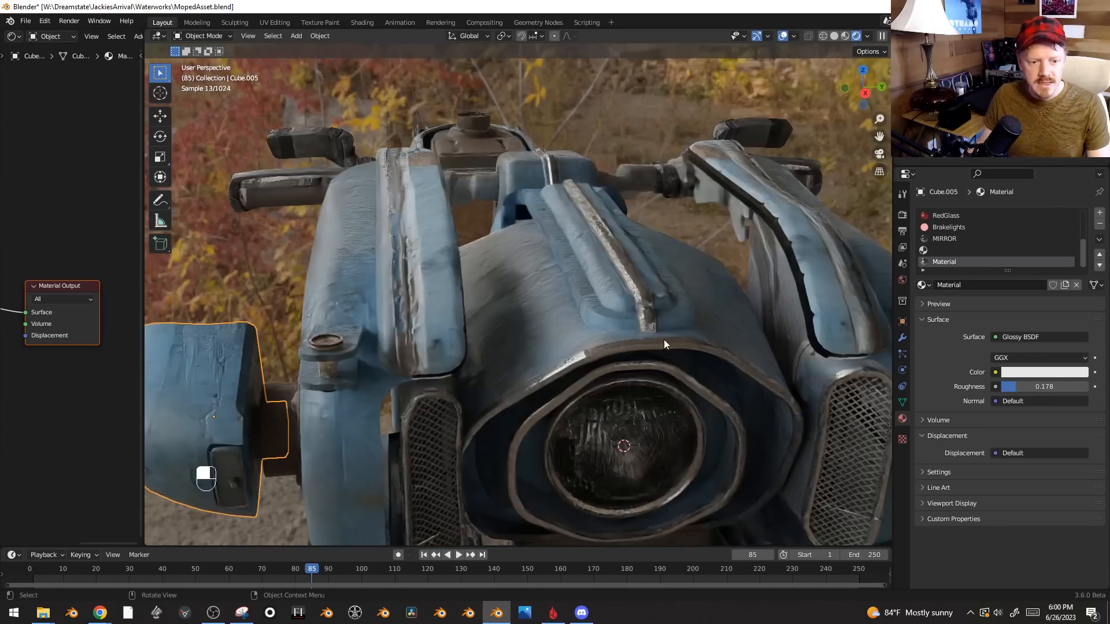
{"action": "middle_click_drag", "start_coordinate": [653, 289], "coordinate": [744, 316]}
{"action": "middle_click_drag", "start_coordinate": [578, 398], "coordinate": [648, 335]}
{"action": "left_click", "coordinate": [585, 226]}
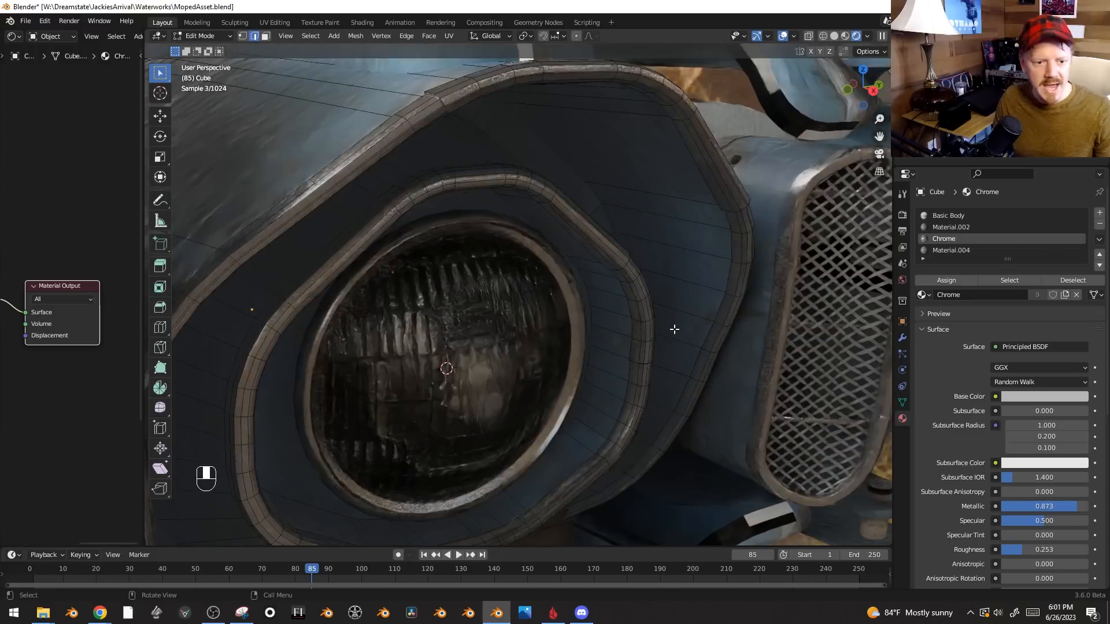
{"action": "middle_click_drag", "start_coordinate": [674, 327], "coordinate": [676, 169], "text": "ctrl"}
{"action": "key", "text": "ctrl+r"}
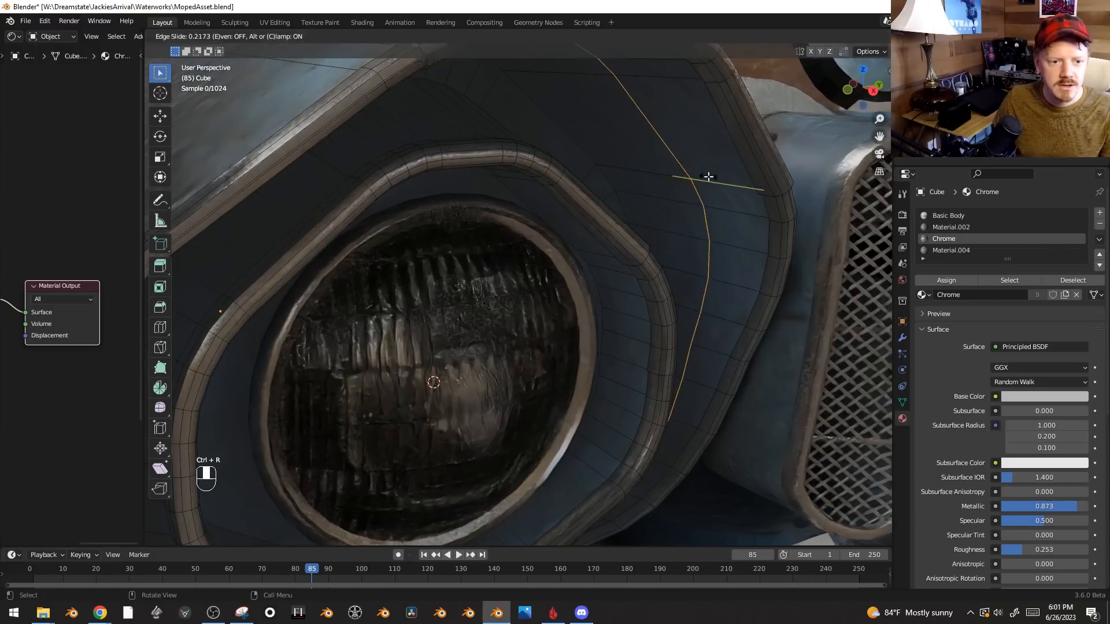
{"action": "left_click", "coordinate": [676, 169]}
{"action": "right_click", "coordinate": [677, 169]}
{"action": "key", "text": "ctrl+b"}
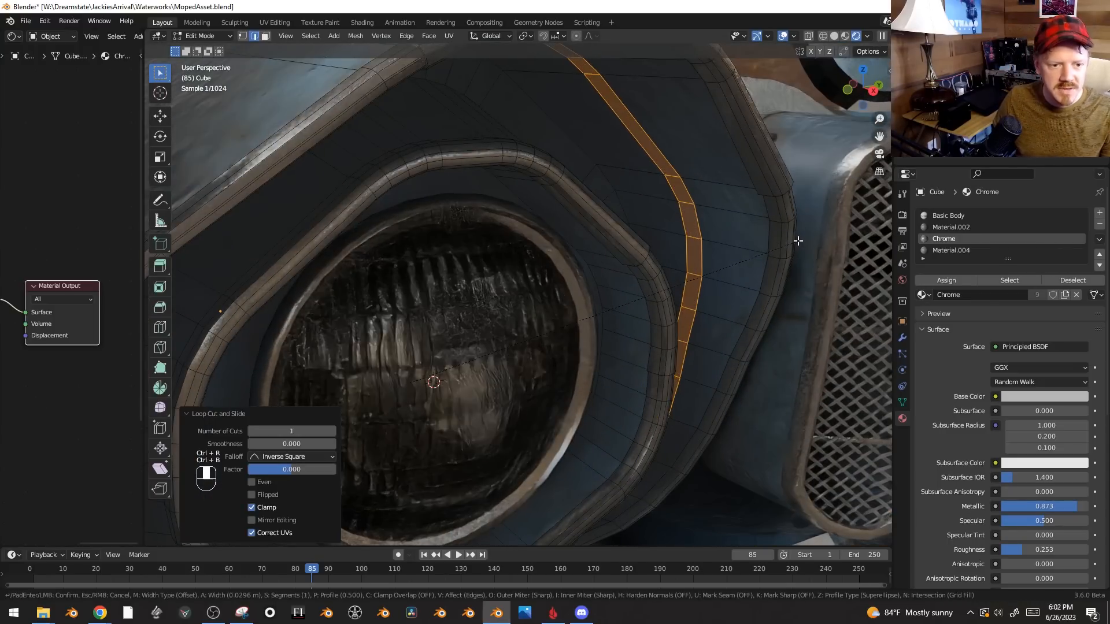
{"action": "left_click", "coordinate": [796, 240]}
- Extrude the bevelled strip along its normals and bevel the resulting edge loop 0.0129 m wide with three segments
{"action": "key", "text": "alt+e"}
{"action": "left_click", "coordinate": [796, 240]}
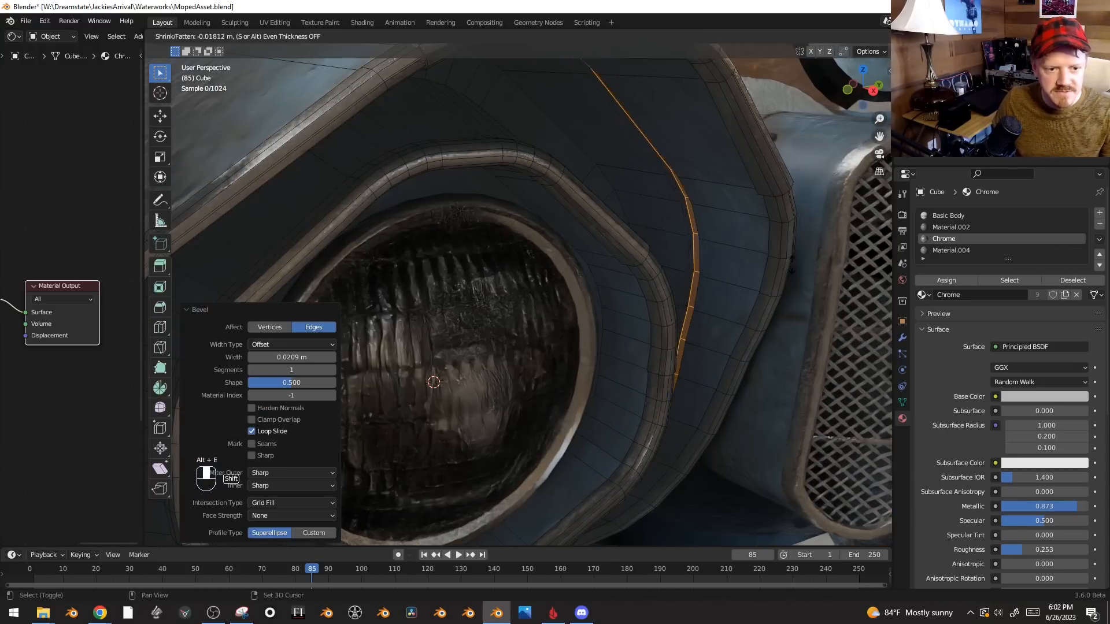
{"action": "left_click", "coordinate": [682, 213]}
{"action": "key", "text": "alt+a"}
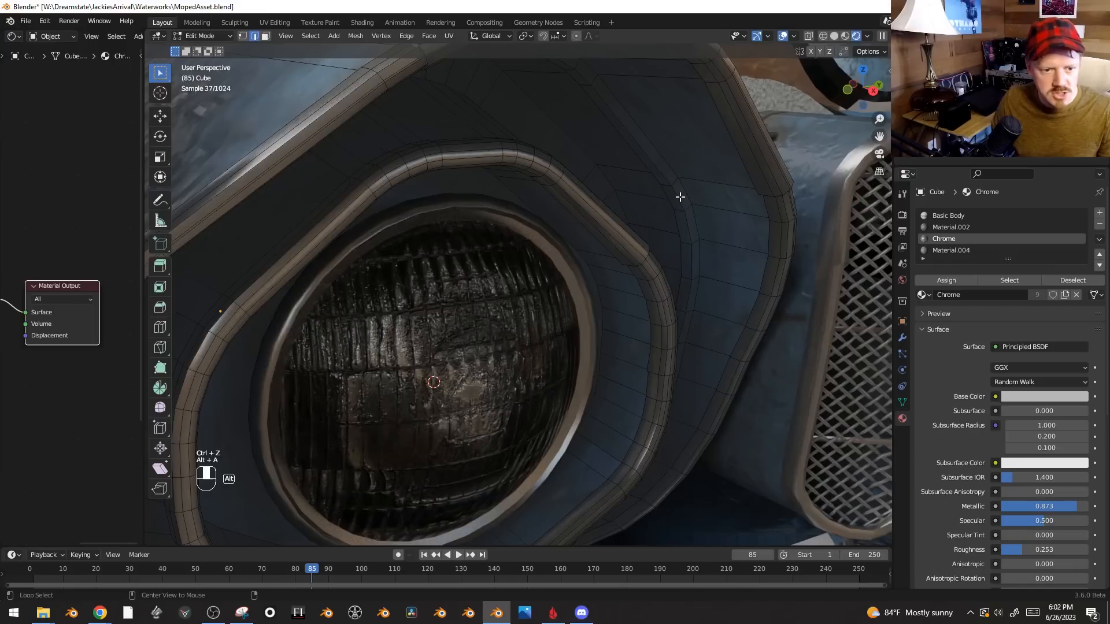
{"action": "left_click", "coordinate": [670, 198], "text": "alt"}
{"action": "key", "text": "ctrl+b"}
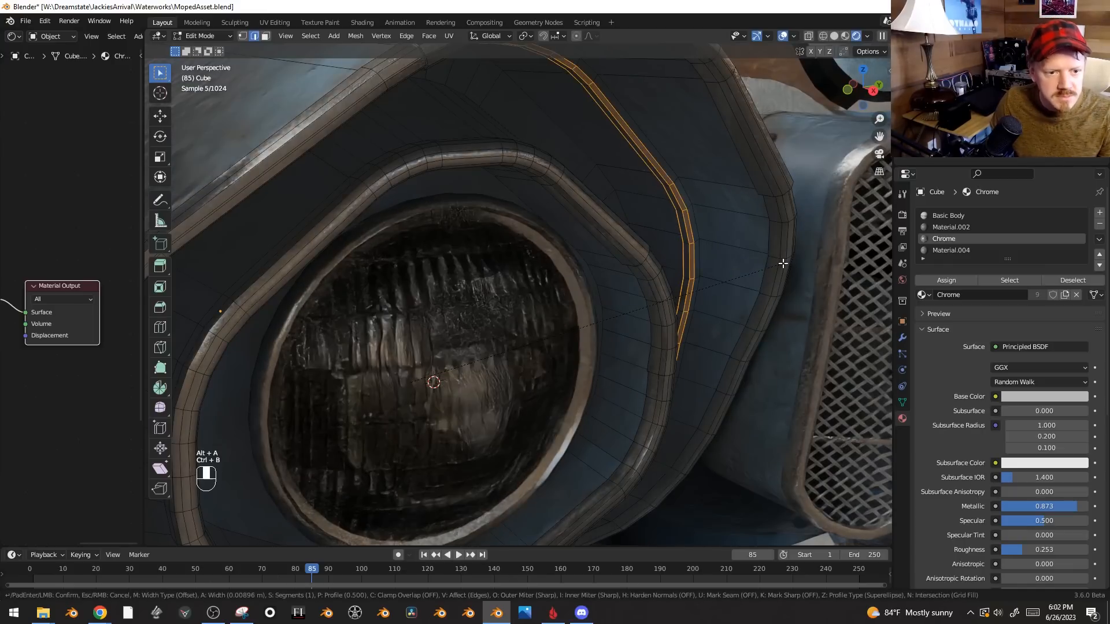
{"action": "scroll", "coordinate": [795, 263], "scroll_direction": "up", "scroll_amount": 1}
{"action": "left_click", "coordinate": [795, 264]}
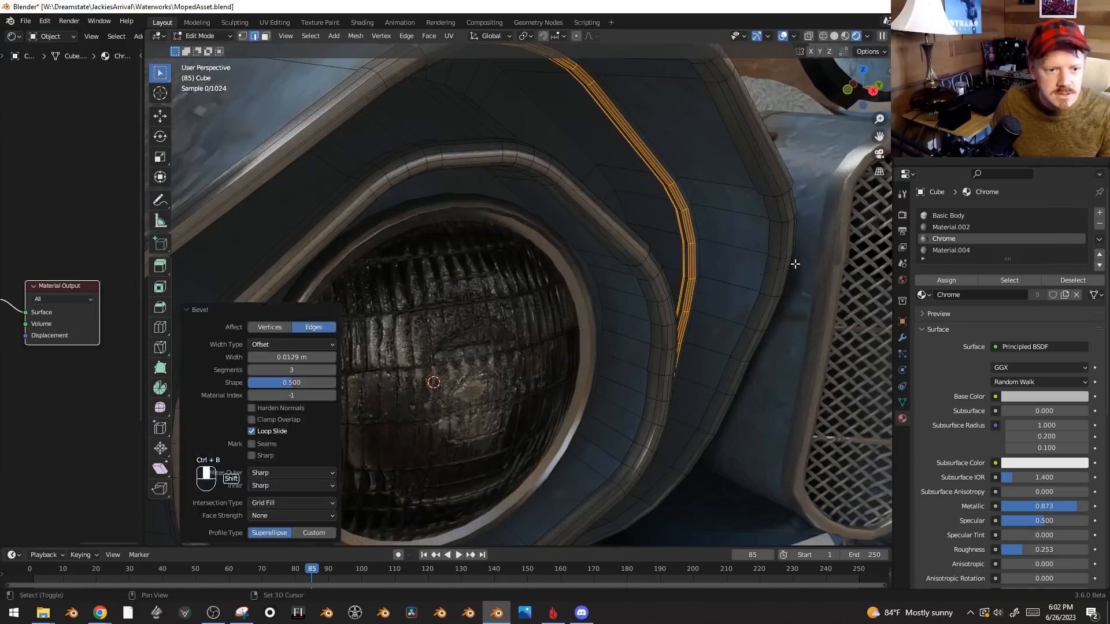
- Grow the selection over the whole new trim strip and assign the Chrome material to it
{"action": "key", "text": "ctrl+KP_Add"}
{"action": "left_click", "coordinate": [946, 280]}
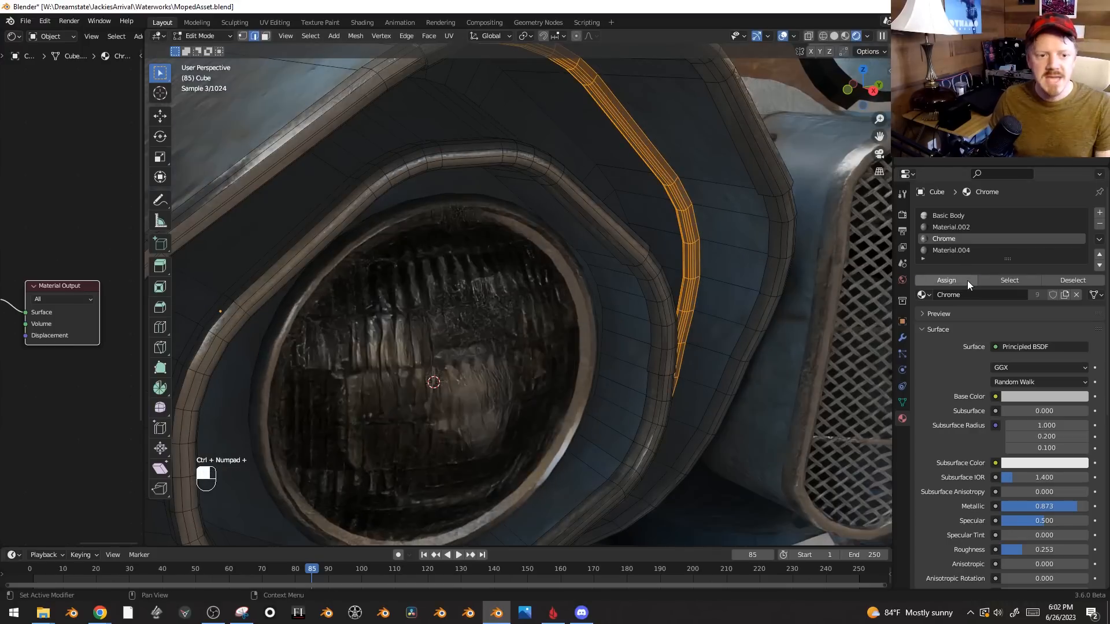
{"action": "key", "text": "Tab"}
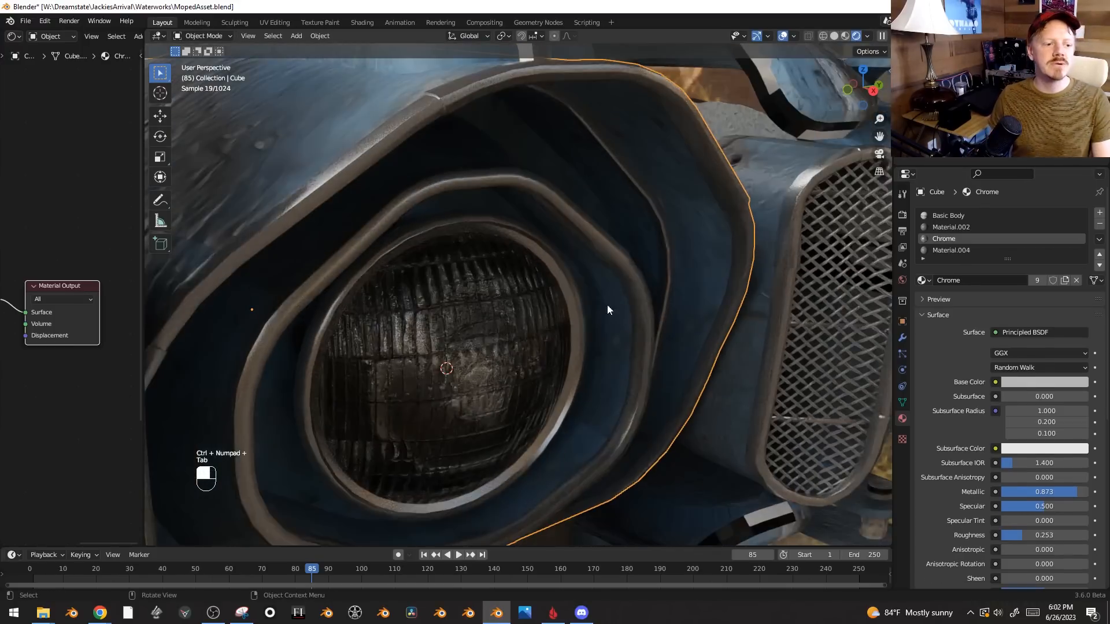
{"action": "mouse_move", "coordinate": [607, 304]}
{"action": "middle_mouse_down"}
{"action": "mouse_move", "coordinate": [574, 290]}
{"action": "mouse_move", "coordinate": [611, 301]}
{"action": "middle_mouse_up"}
{"action": "middle_click_drag", "start_coordinate": [440, 113], "coordinate": [466, 231], "text": "shift"}
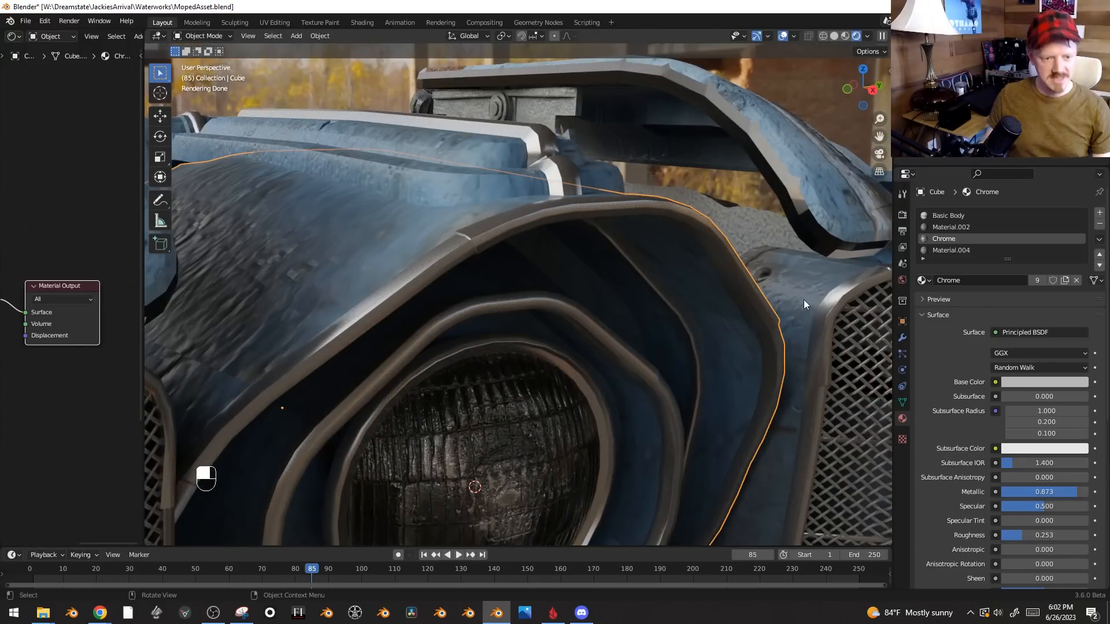
- Add a crosswise loop cut on the chrome trim, slide it fully to one edge, and fatten it by 0.00843 m
{"action": "key", "text": "Tab"}
{"action": "scroll", "coordinate": [582, 324], "scroll_direction": "up", "scroll_amount": 5}
{"action": "key", "text": "alt+a"}
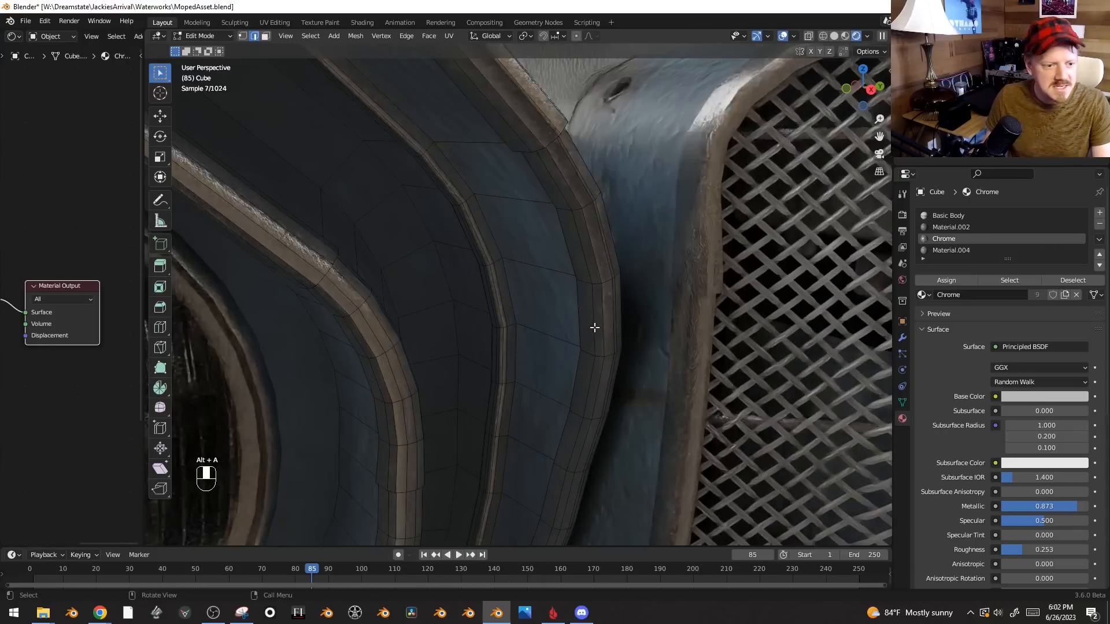
{"action": "left_click", "coordinate": [495, 288]}
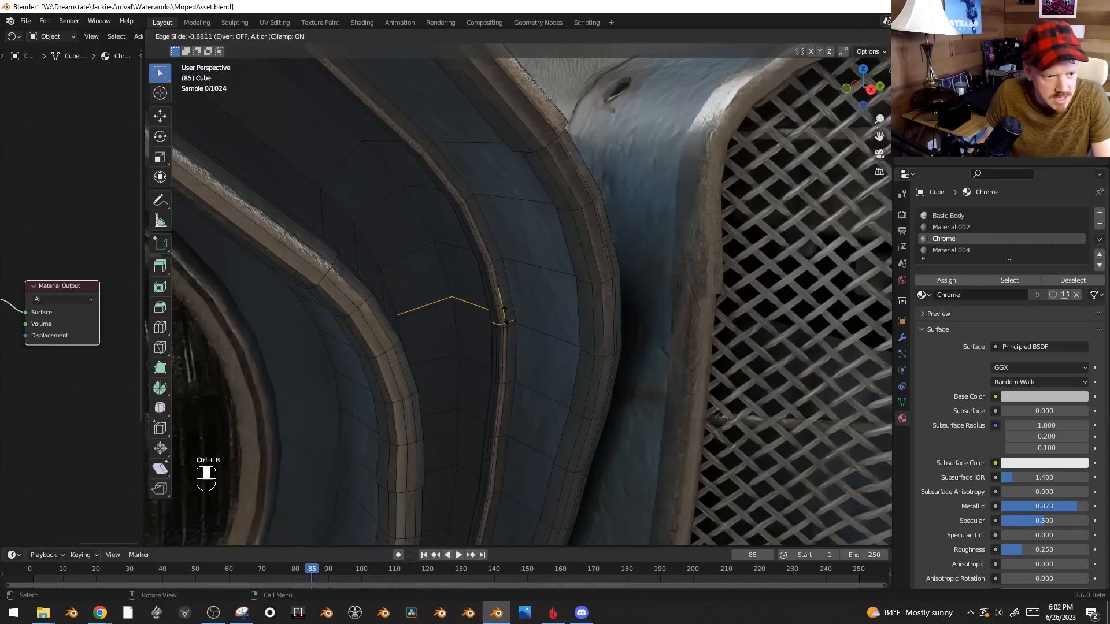
{"action": "left_click", "coordinate": [508, 336]}
{"action": "scroll", "coordinate": [508, 336], "scroll_direction": "up", "scroll_amount": 1}
{"action": "key", "text": "alt+s"}
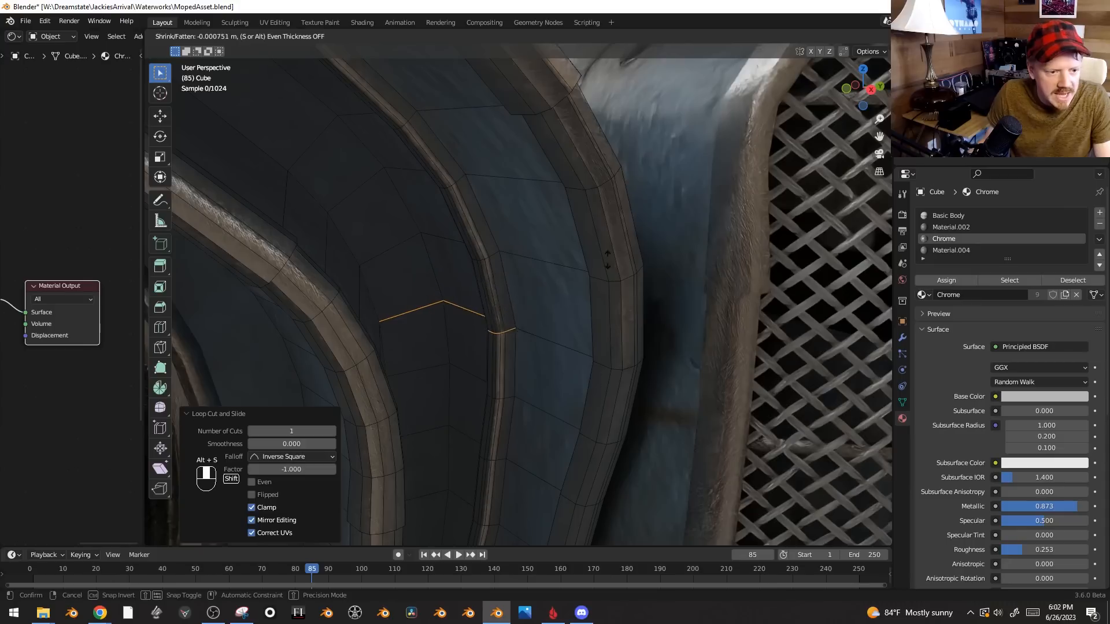
{"action": "left_click", "coordinate": [666, 73]}
{"action": "middle_click_drag", "start_coordinate": [665, 87], "coordinate": [589, 186]}
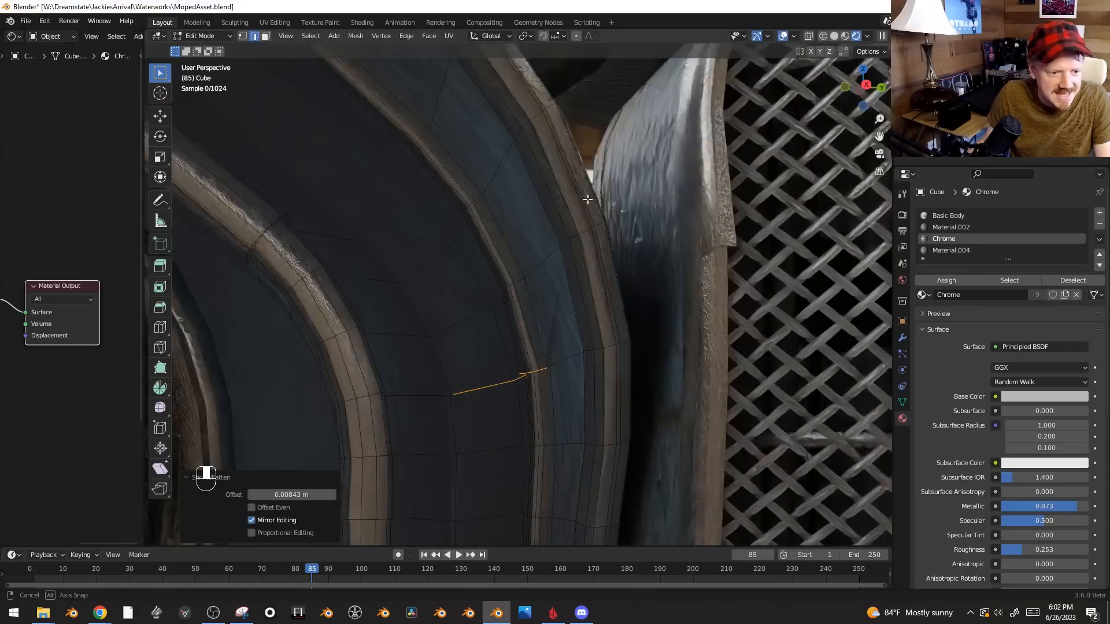
- Examine the detailed headlight trim and the front turn signals in rendered view, including without overlays
{"action": "key", "text": "Tab"}
{"action": "middle_click_drag", "start_coordinate": [580, 357], "coordinate": [570, 282]}
{"action": "scroll", "coordinate": [528, 393], "scroll_direction": "down", "scroll_amount": 5}
{"action": "key", "text": "Tab"}
{"action": "scroll", "coordinate": [548, 405], "scroll_direction": "up", "scroll_amount": 4}
{"action": "key", "text": "Tab"}
{"action": "scroll", "coordinate": [543, 383], "scroll_direction": "down", "scroll_amount": 8}
{"action": "key", "text": "shift+alt+z"}
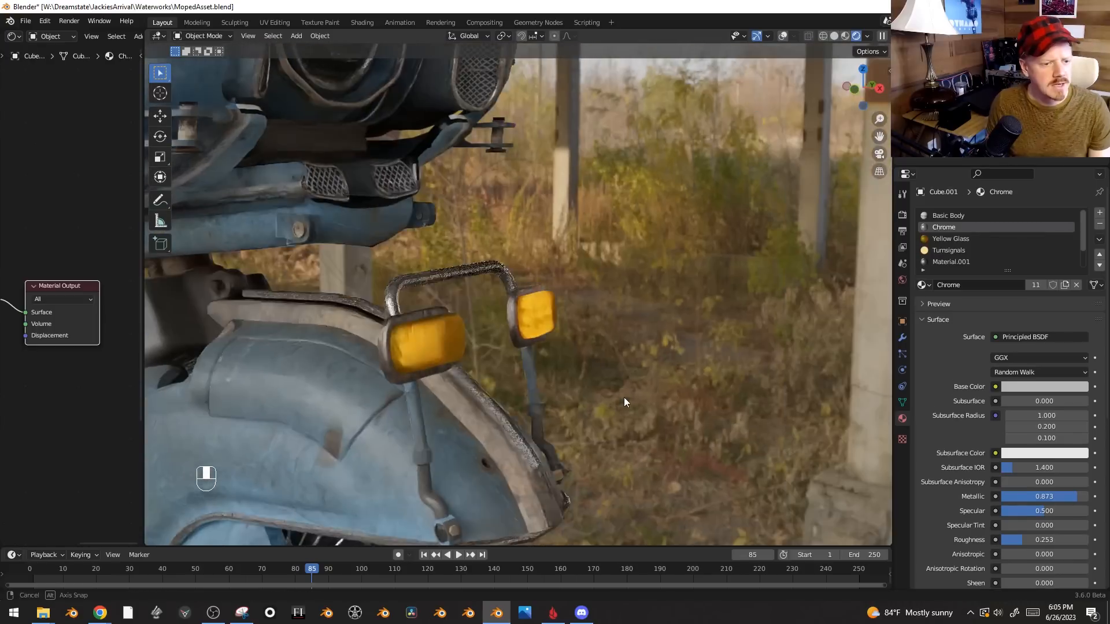
{"action": "middle_click_drag", "start_coordinate": [624, 402], "coordinate": [624, 402]}
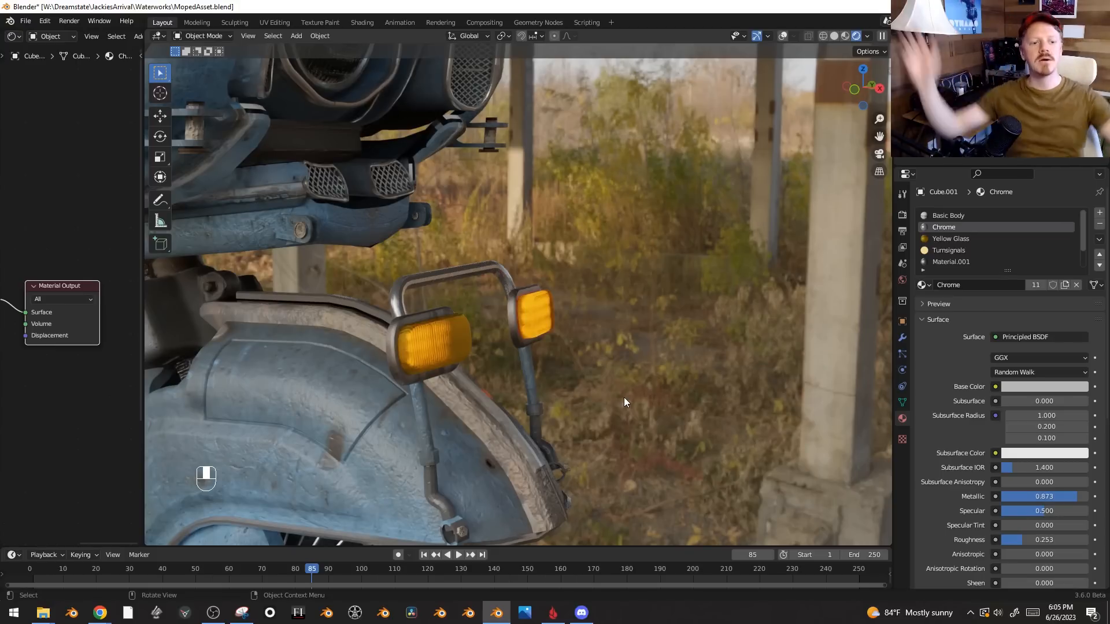
{"action": "middle_click_drag", "start_coordinate": [627, 185], "coordinate": [594, 397]}
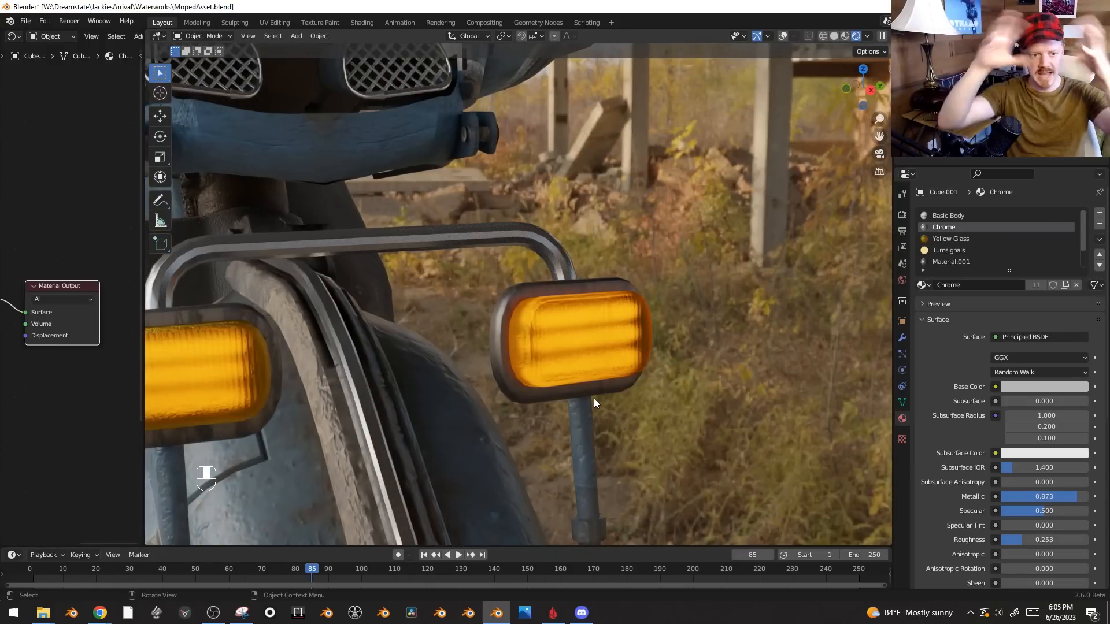
- Hide the front turn signal's lens and housing to expose the three light bars inside
{"action": "key", "text": "shift+alt+z"}
{"action": "left_click", "coordinate": [556, 359]}
{"action": "key", "text": "h"}
{"action": "left_click", "coordinate": [587, 330]}
{"action": "middle_click_drag", "start_coordinate": [587, 329], "coordinate": [567, 331]}
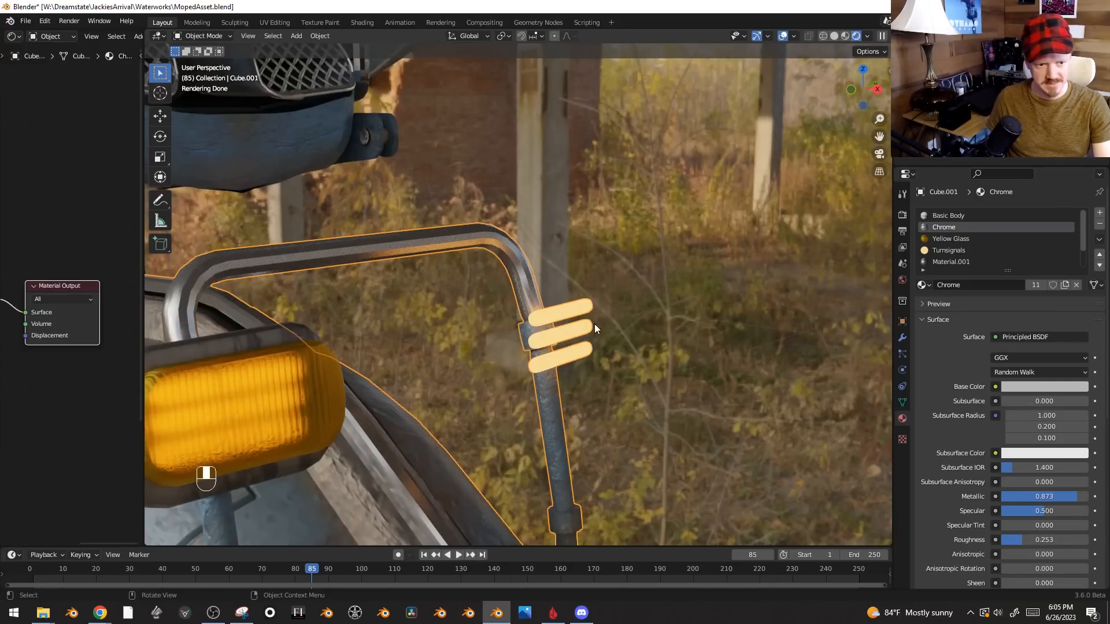
{"action": "middle_click_drag", "start_coordinate": [594, 323], "coordinate": [516, 332]}
- Replace the three light bars with a circle of vertices at their centre and separate it into its own object
{"action": "key", "text": "Tab"}
{"action": "scroll", "coordinate": [520, 337], "scroll_direction": "up", "scroll_amount": 3}
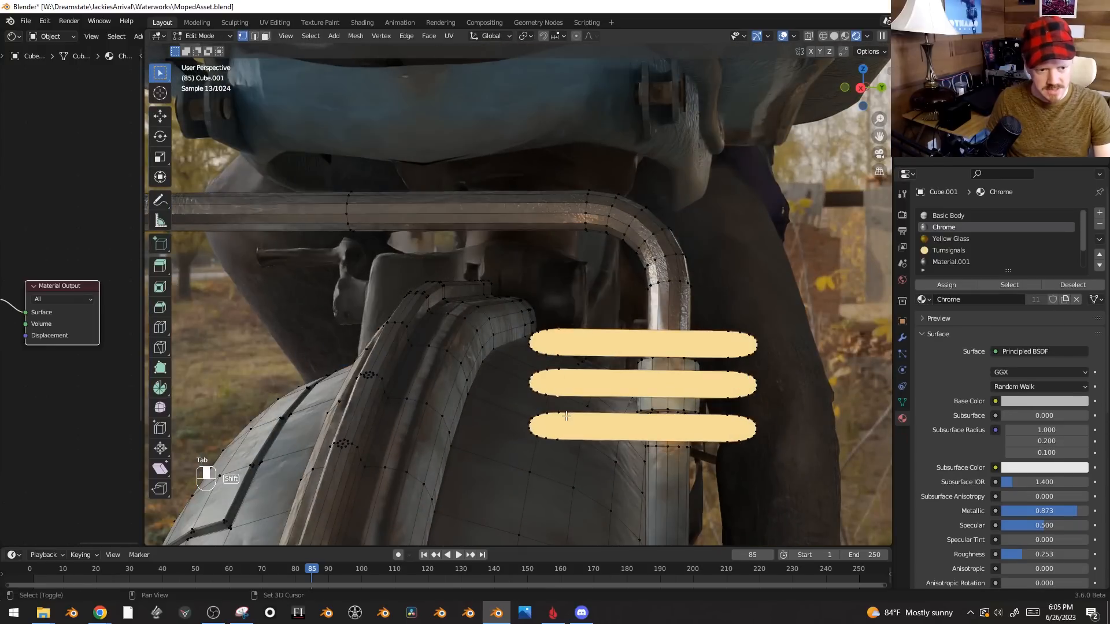
{"action": "key", "text": "p"}
{"action": "key", "text": "Tab"}
{"action": "key", "text": "Tab"}
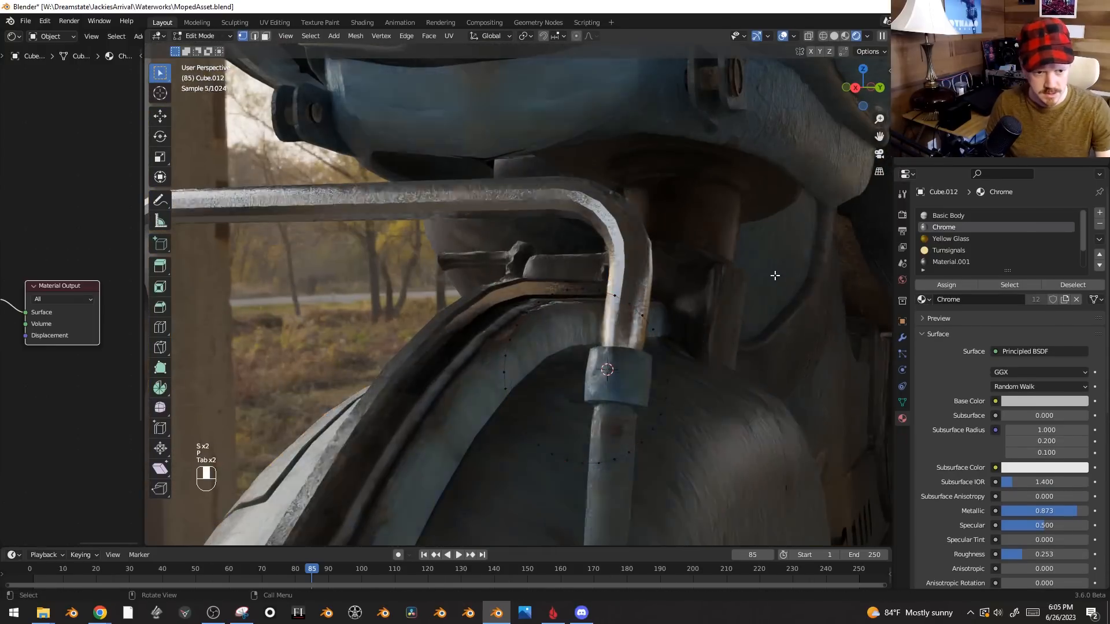
- Extrude the whole circle in place and scale the new loop to 0.801 to form a flat ring
{"action": "key", "text": "a"}
{"action": "middle_click_drag", "start_coordinate": [787, 260], "coordinate": [797, 258]}
{"action": "key", "text": "e"}
{"action": "right_click", "coordinate": [800, 276]}
{"action": "key", "text": "s"}
{"action": "left_click", "coordinate": [749, 282]}
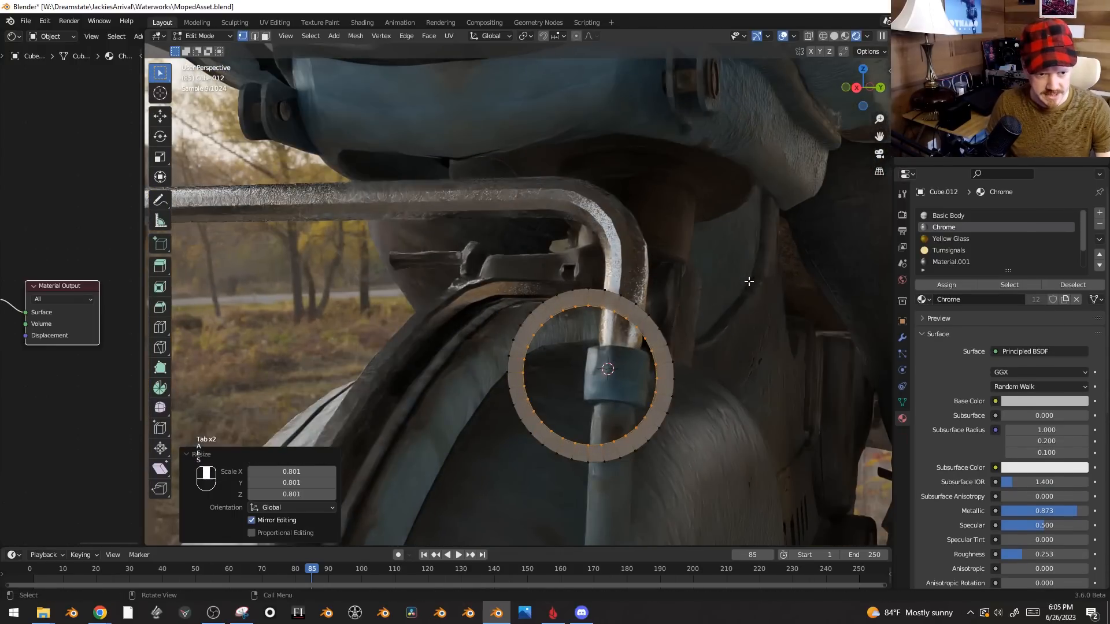
- Duplicate the ring's inner loop at a smaller scale, then extrude and scale it inward to form a second concentric ring
{"action": "key", "text": "shift+d"}
{"action": "right_click", "coordinate": [764, 293]}
{"action": "key", "text": "s"}
{"action": "left_click", "coordinate": [742, 314]}
{"action": "key", "text": "e"}
{"action": "right_click", "coordinate": [764, 316]}
{"action": "key", "text": "s"}
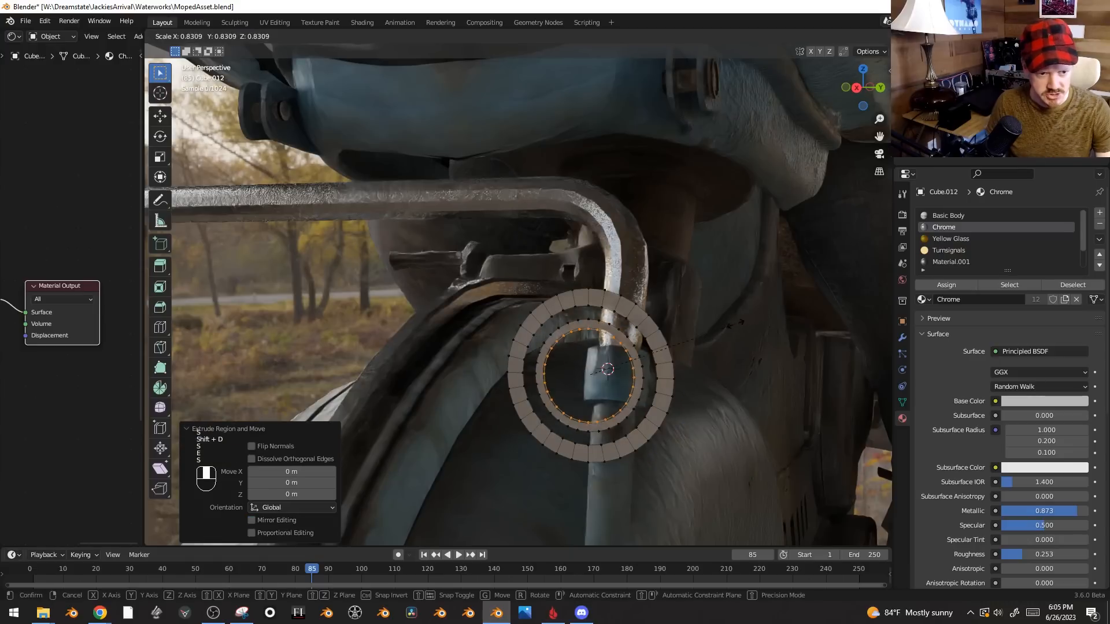
{"action": "left_click", "coordinate": [726, 324]}
- Duplicate the second ring's inner loop, scale the copy down and fill it to form a solid central disc
{"action": "right_click", "coordinate": [725, 325]}
{"action": "left_click", "coordinate": [722, 338]}
{"action": "right_click", "coordinate": [691, 302]}
{"action": "key", "text": "ctrl+z"}
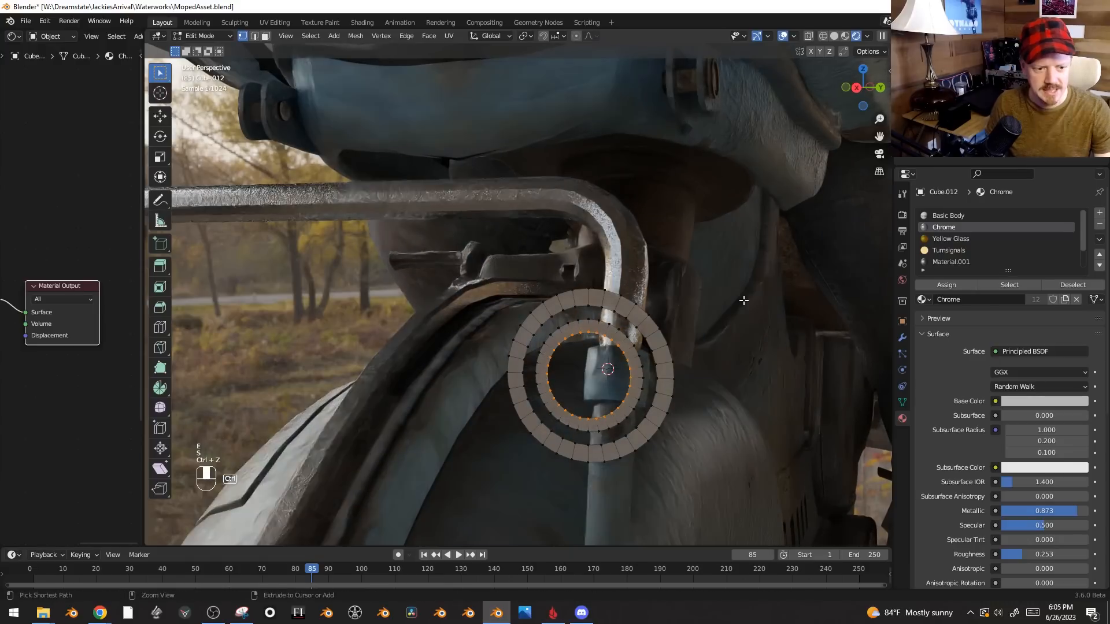
{"action": "key", "text": "shift+d"}
{"action": "key", "text": "s"}
{"action": "left_click", "coordinate": [713, 324]}
{"action": "key", "text": "f"}
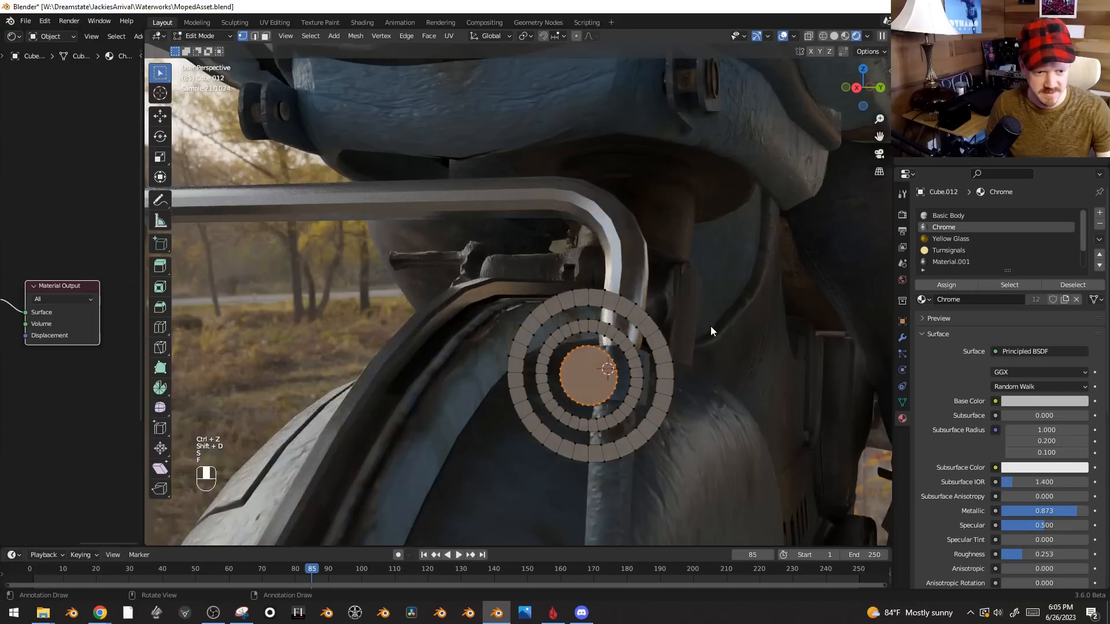
- Assign the Turnsignals material to all faces of the rings and the central disc
{"action": "key", "text": "Tab"}
{"action": "left_click", "coordinate": [942, 249]}
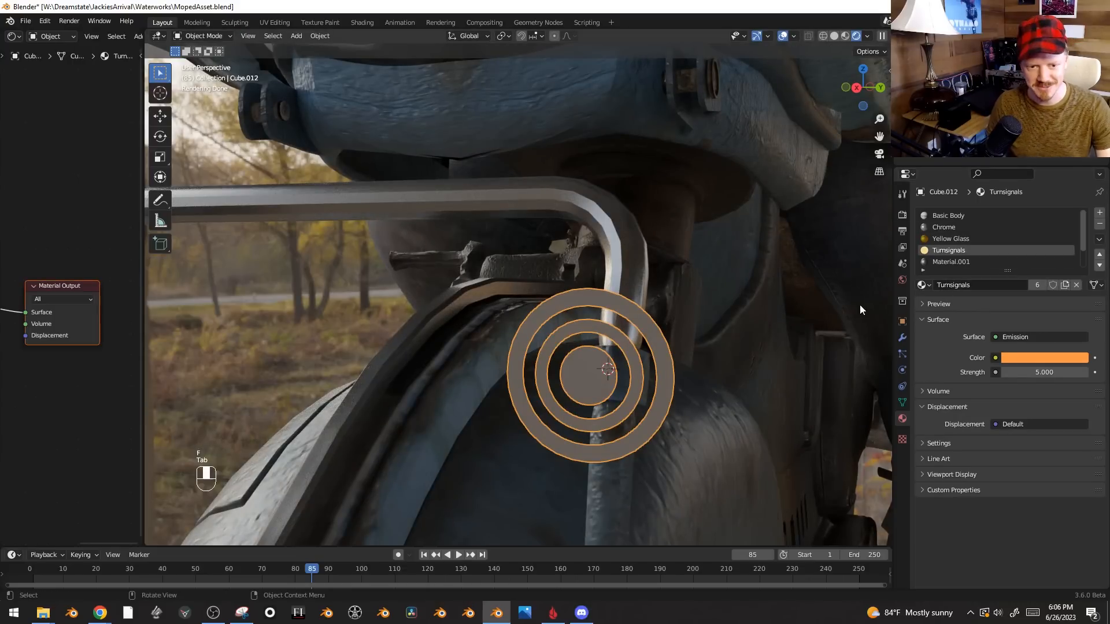
{"action": "key", "text": "Tab"}
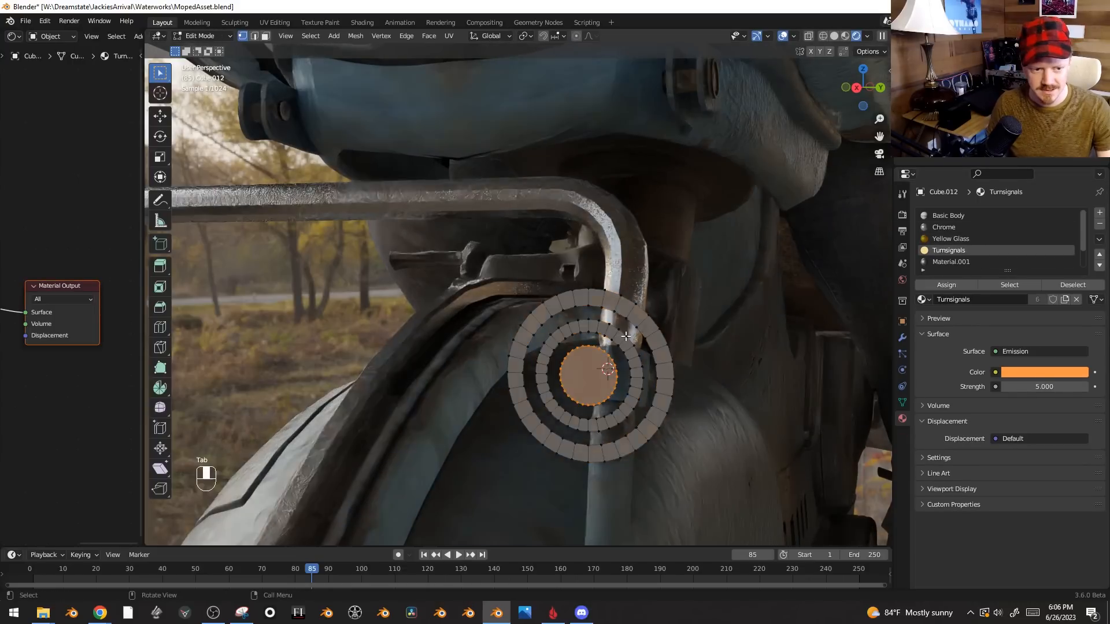
{"action": "key", "text": "a"}
{"action": "left_click", "coordinate": [946, 284]}
{"action": "key", "text": "Tab"}
- Set the ring object's origin to its geometry and unhide the turn signal's lens and housing
{"action": "key", "text": "s"}
{"action": "right_click", "coordinate": [592, 339]}
{"action": "mouse_move", "coordinate": [592, 339]}
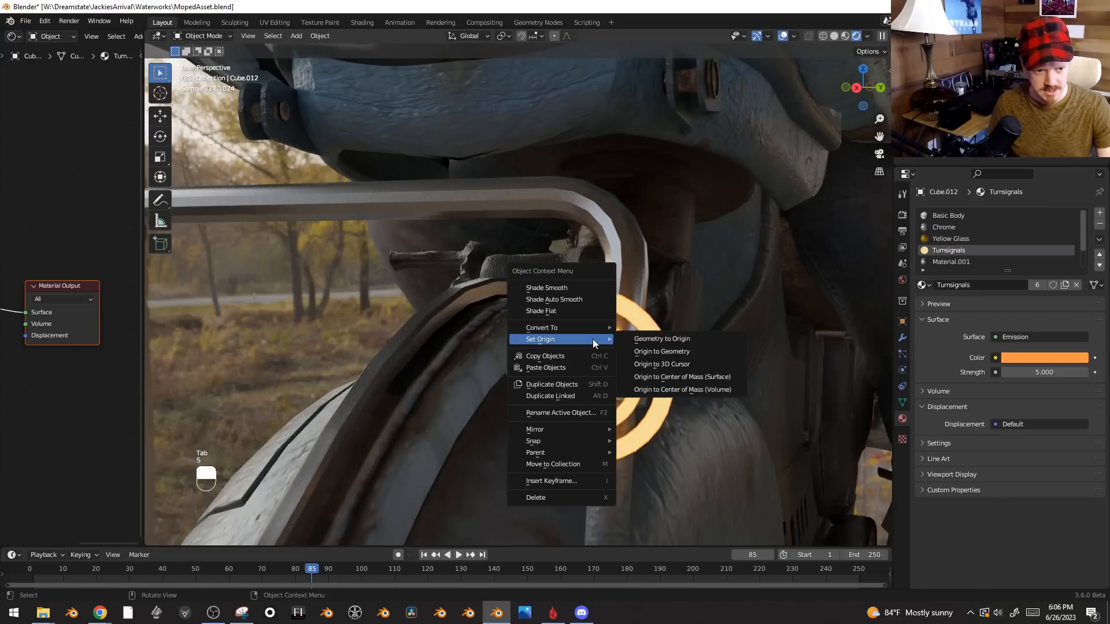
{"action": "left_click", "coordinate": [660, 345]}
{"action": "key", "text": "alt+h"}
- Create a linked duplicate of the rings and move it about 0.041 m along Y to the lens's other half
{"action": "key", "text": "alt+d"}
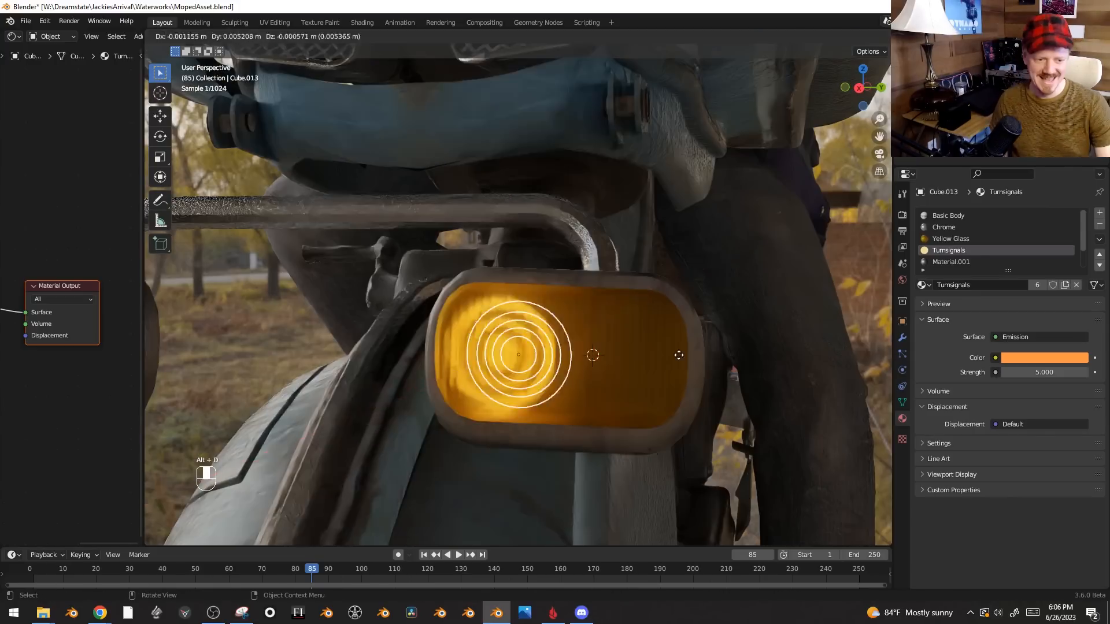
{"action": "middle_click", "coordinate": [682, 355]}
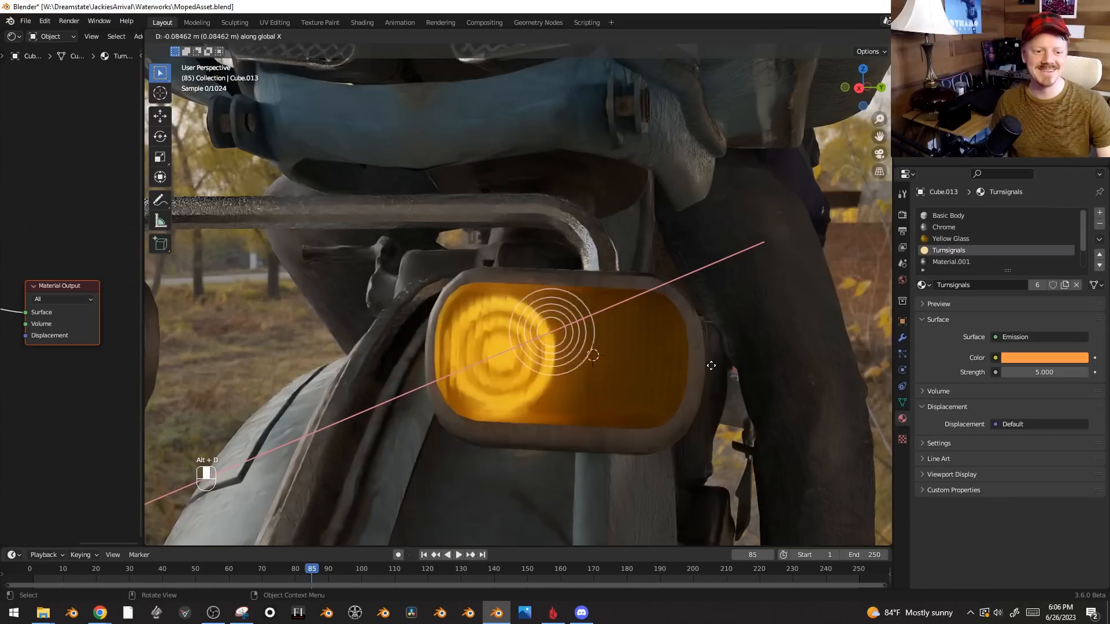
{"action": "right_click", "coordinate": [717, 365]}
{"action": "key", "text": "g"}
{"action": "middle_click", "coordinate": [625, 377]}
{"action": "left_click", "coordinate": [714, 394]}
- Rotate the duplicated rings slightly about global Z and reposition them to follow the angle of the lens
{"action": "middle_click_drag", "start_coordinate": [721, 399], "coordinate": [693, 442]}
{"action": "key", "text": "r"}
{"action": "middle_click", "coordinate": [698, 445]}
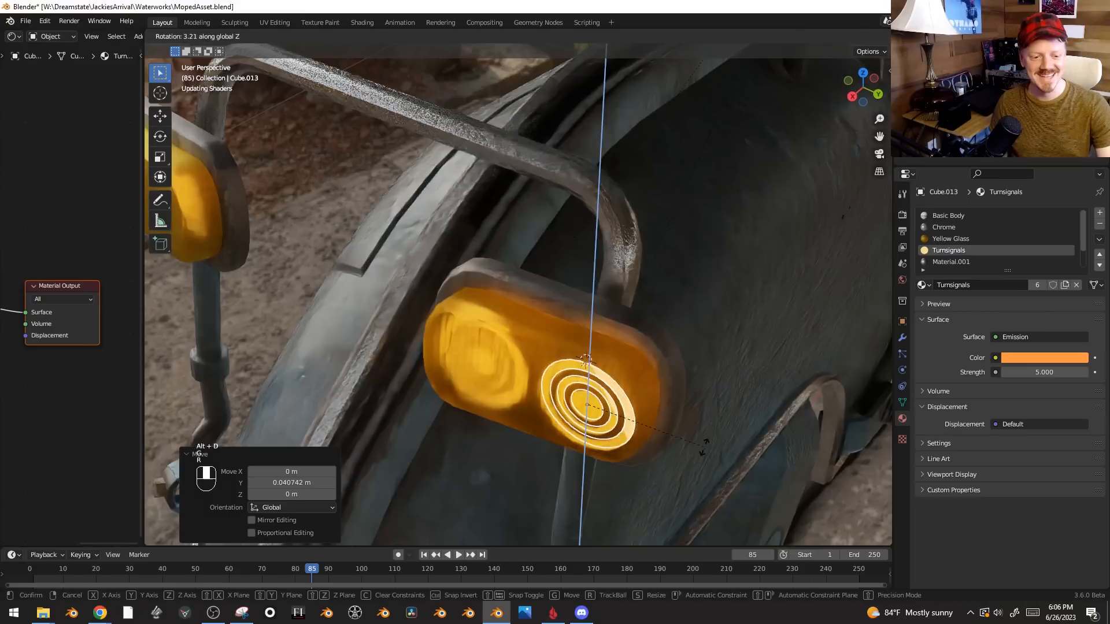
{"action": "left_click", "coordinate": [712, 441]}
{"action": "key", "text": "g"}
{"action": "middle_click", "coordinate": [720, 436]}
{"action": "left_click", "coordinate": [724, 432]}
- Examine the turn signal's twin ring lights through the yellow lens from several angles, with and without overlays
{"action": "key", "text": "alt+a"}
{"action": "scroll", "coordinate": [711, 433], "scroll_direction": "down", "scroll_amount": 4}
{"action": "middle_click_drag", "start_coordinate": [710, 433], "coordinate": [763, 356]}
{"action": "key", "text": "shift+alt+z"}
{"action": "key", "text": "shift+alt+z"}
{"action": "key", "text": "shift+alt+z"}
{"action": "scroll", "coordinate": [710, 370], "scroll_direction": "down", "scroll_amount": 5}
{"action": "scroll", "coordinate": [682, 290], "scroll_direction": "up", "scroll_amount": 4}
{"action": "scroll", "coordinate": [681, 291], "scroll_direction": "up", "scroll_amount": 2}
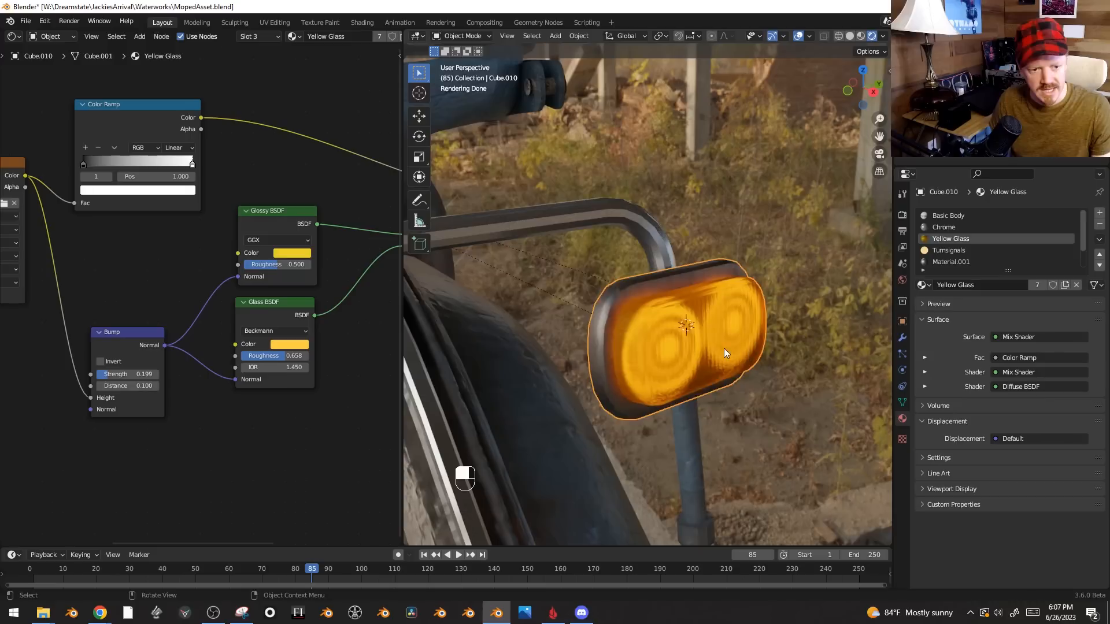
{"action": "middle_click_drag", "start_coordinate": [724, 348], "coordinate": [636, 362]}
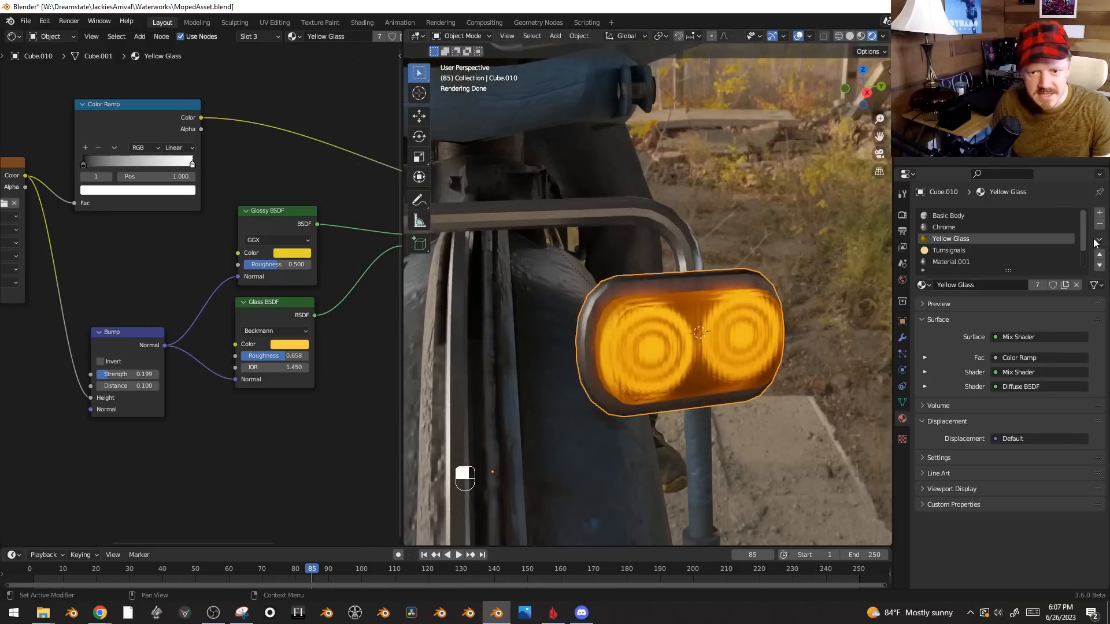
- Remove every material slot from the turn signal cover and create a new material named Headlight Cover
{"action": "left_click", "coordinate": [1099, 224]}
{"action": "left_click", "coordinate": [1099, 224]}
{"action": "left_click", "coordinate": [1099, 224]}
{"action": "left_click", "coordinate": [1099, 223]}
{"action": "left_click", "coordinate": [1099, 223]}
{"action": "left_click", "coordinate": [1099, 223]}
{"action": "left_click", "coordinate": [1099, 224]}
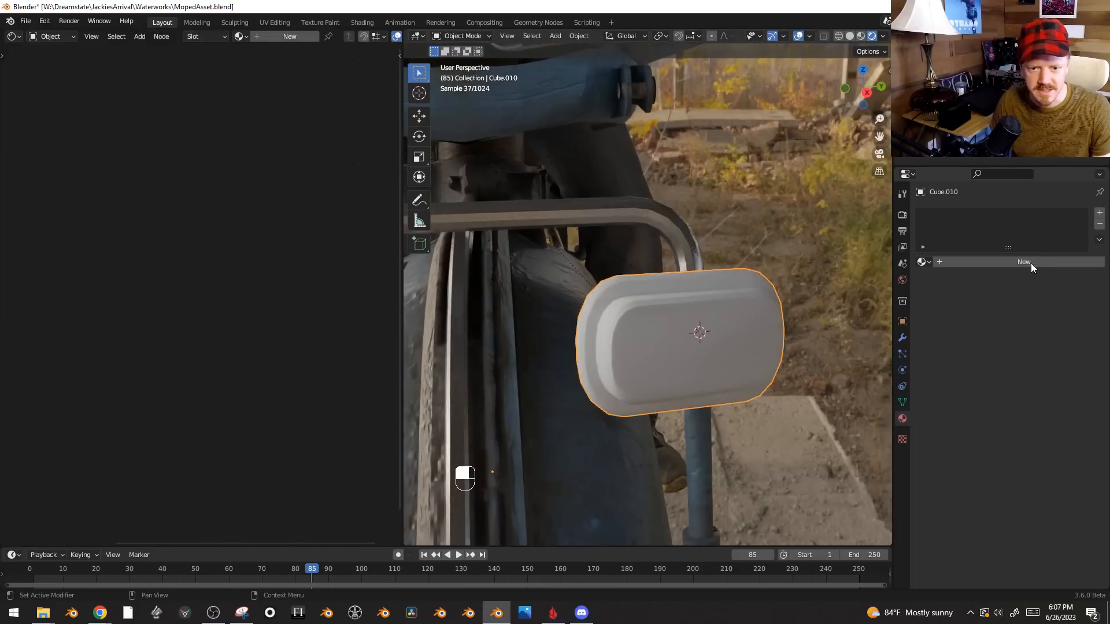
{"action": "left_click", "coordinate": [1031, 263]}
{"action": "double_click", "coordinate": [998, 261]}
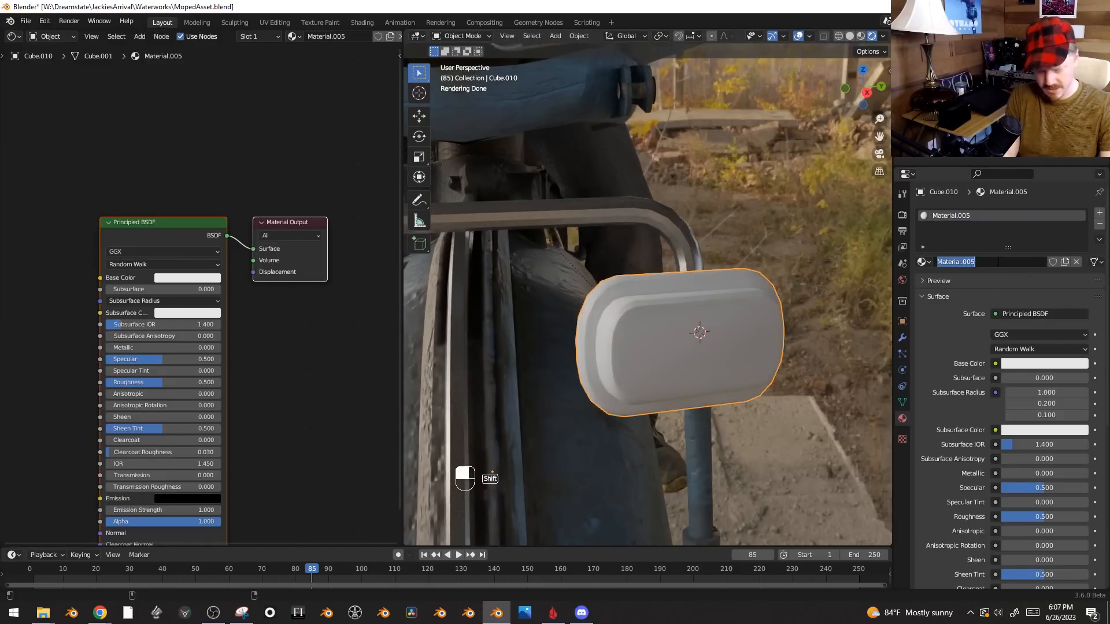
{"action": "type", "text": "Headlight Cover"}
{"action": "key", "text": "Return"}
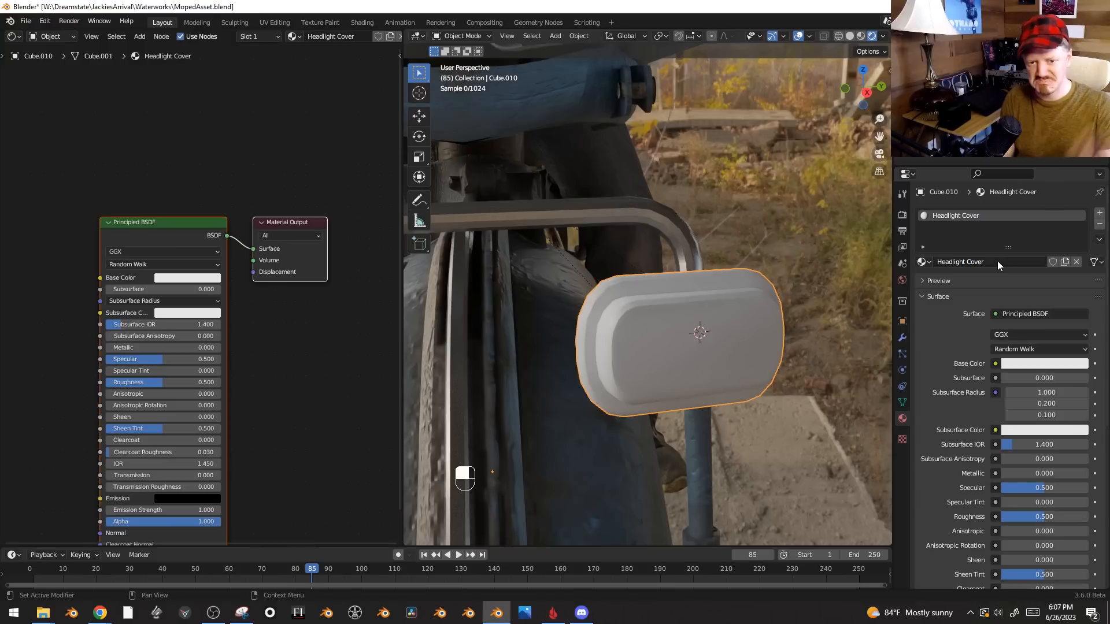
- Replace the Principled BSDF with a Glass BSDF connected to the material's surface and set its roughness to 0.685
{"action": "left_click", "coordinate": [168, 222]}
{"action": "key", "text": "x"}
{"action": "key", "text": "shift+a"}
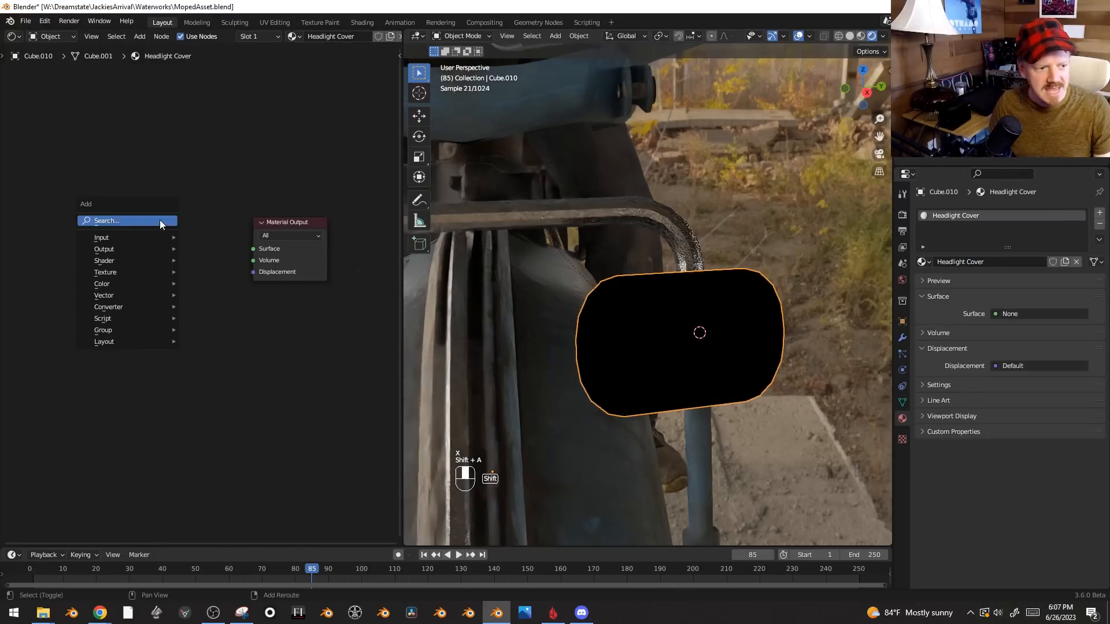
{"action": "mouse_move", "coordinate": [149, 261]}
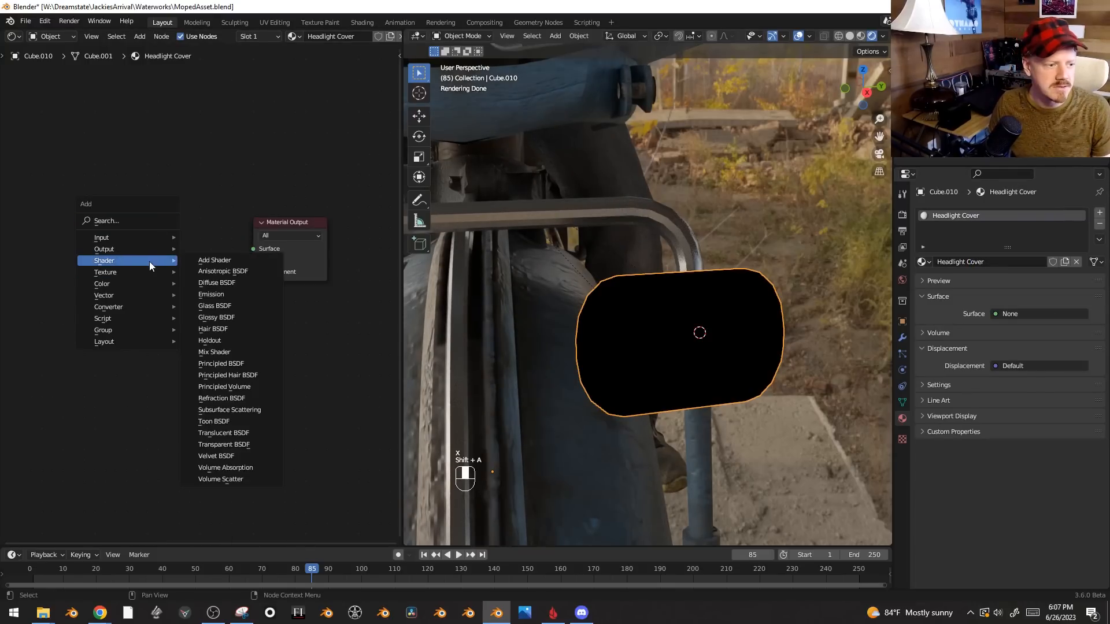
{"action": "left_click", "coordinate": [239, 305]}
{"action": "left_click_drag", "start_coordinate": [156, 231], "coordinate": [254, 249]}
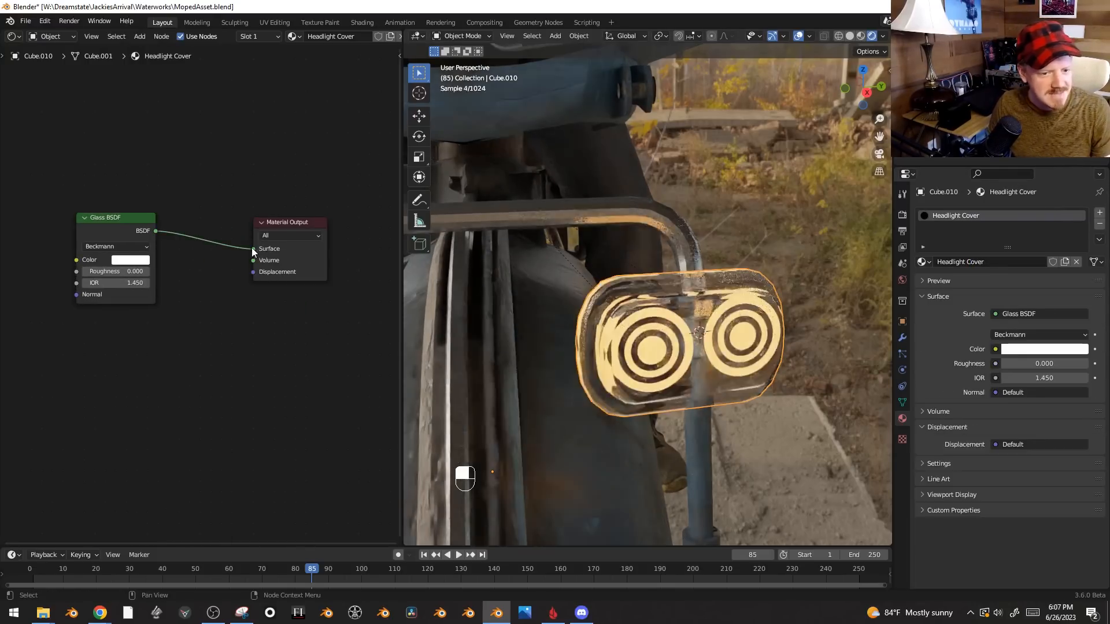
{"action": "left_click_drag", "start_coordinate": [113, 275], "coordinate": [159, 275]}
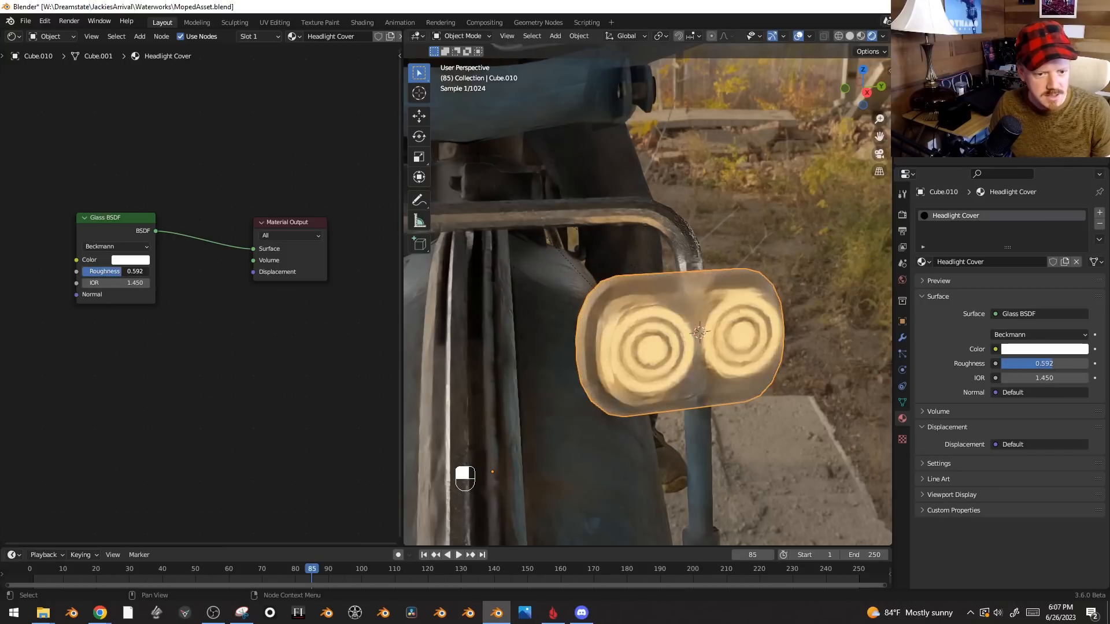
{"action": "key", "text": "shift+alt+z"}
{"action": "key", "text": "shift+alt+z"}
- Add an image texture with mapping nodes to the Glass BSDF and reposition these nodes to leave space before the shader
{"action": "middle_click_drag", "start_coordinate": [93, 408], "coordinate": [190, 469], "text": "shift"}
{"action": "scroll", "coordinate": [189, 470], "scroll_direction": "up", "scroll_amount": 1}
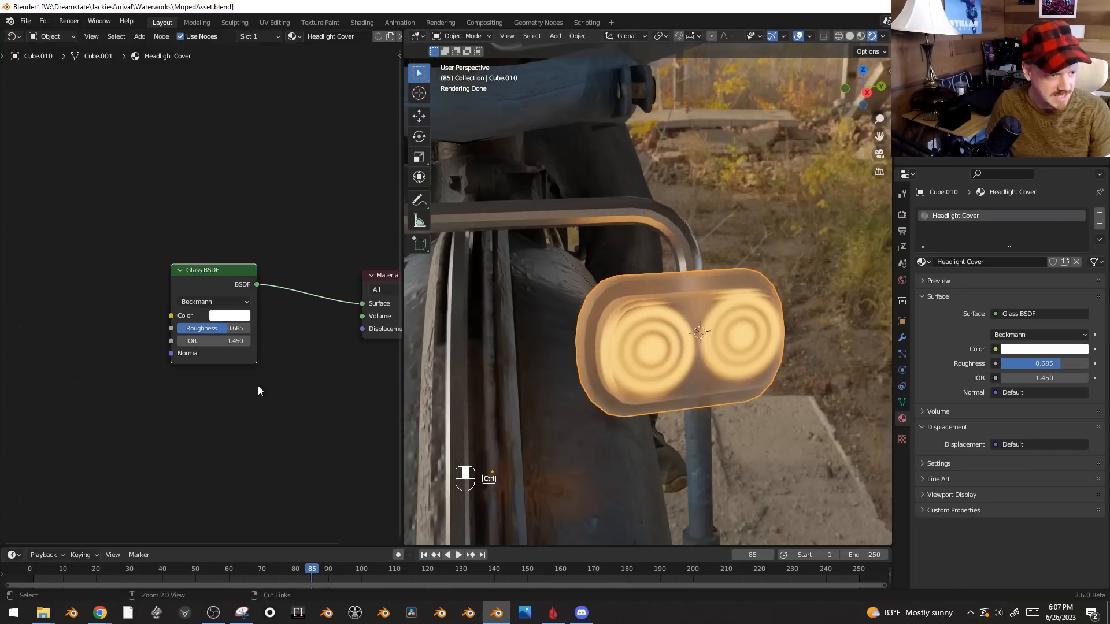
{"action": "key", "text": "ctrl+t"}
{"action": "middle_click_drag", "start_coordinate": [138, 433], "coordinate": [317, 424]}
{"action": "scroll", "coordinate": [317, 424], "scroll_direction": "down", "scroll_amount": 5}
{"action": "key", "text": "alt+a"}
{"action": "key", "text": "b"}
{"action": "left_click_drag", "start_coordinate": [262, 226], "coordinate": [62, 424]}
{"action": "key", "text": "g"}
{"action": "left_click", "coordinate": [195, 311]}
{"action": "scroll", "coordinate": [291, 436], "scroll_direction": "up", "scroll_amount": 4}
{"action": "middle_click_drag", "start_coordinate": [344, 442], "coordinate": [284, 435]}
- Reroute the image texture's colour from the glass colour to its normal and insert a Bump node on that link
{"action": "left_click", "coordinate": [281, 296]}
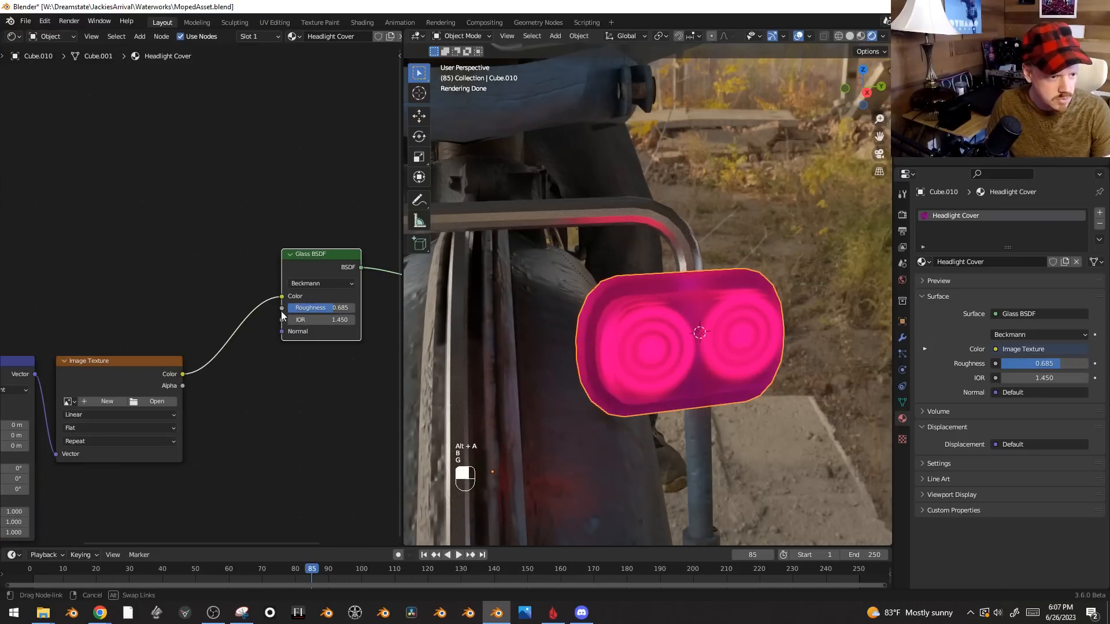
{"action": "left_click_drag", "start_coordinate": [281, 296], "coordinate": [282, 331]}
{"action": "key", "text": "shift+a"}
{"action": "left_click", "coordinate": [248, 315]}
{"action": "type", "text": "bump"}
{"action": "key", "text": "Return"}
{"action": "left_click", "coordinate": [210, 326]}
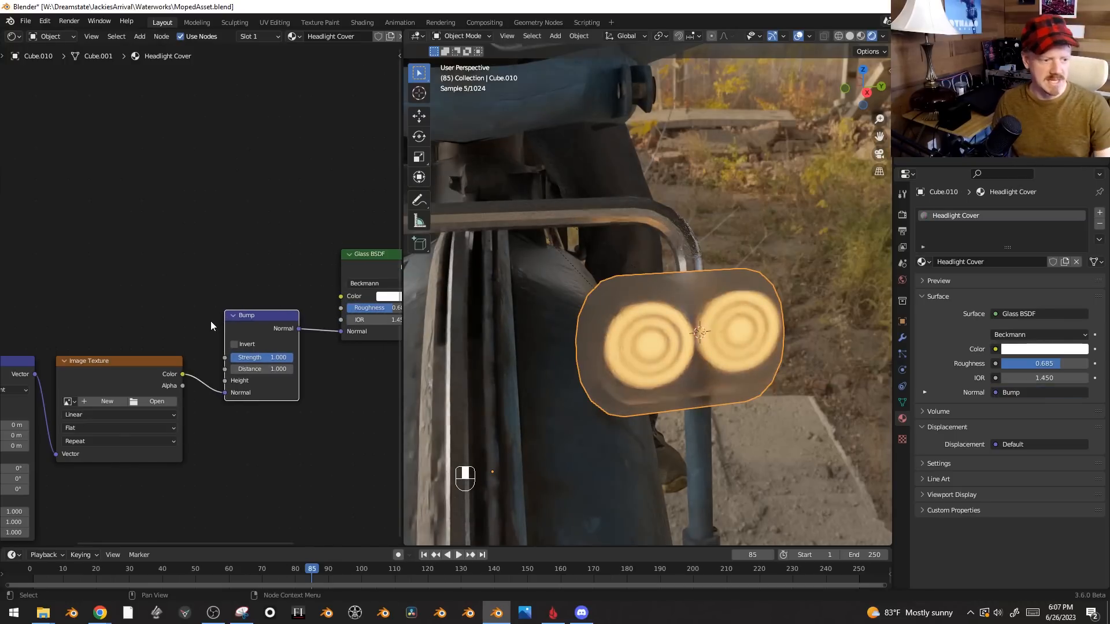
- Load RoundHeadlight.JPG into the image texture and connect its colour to the Bump node's height
{"action": "middle_click_drag", "start_coordinate": [113, 280], "coordinate": [160, 277]}
{"action": "left_click", "coordinate": [200, 397]}
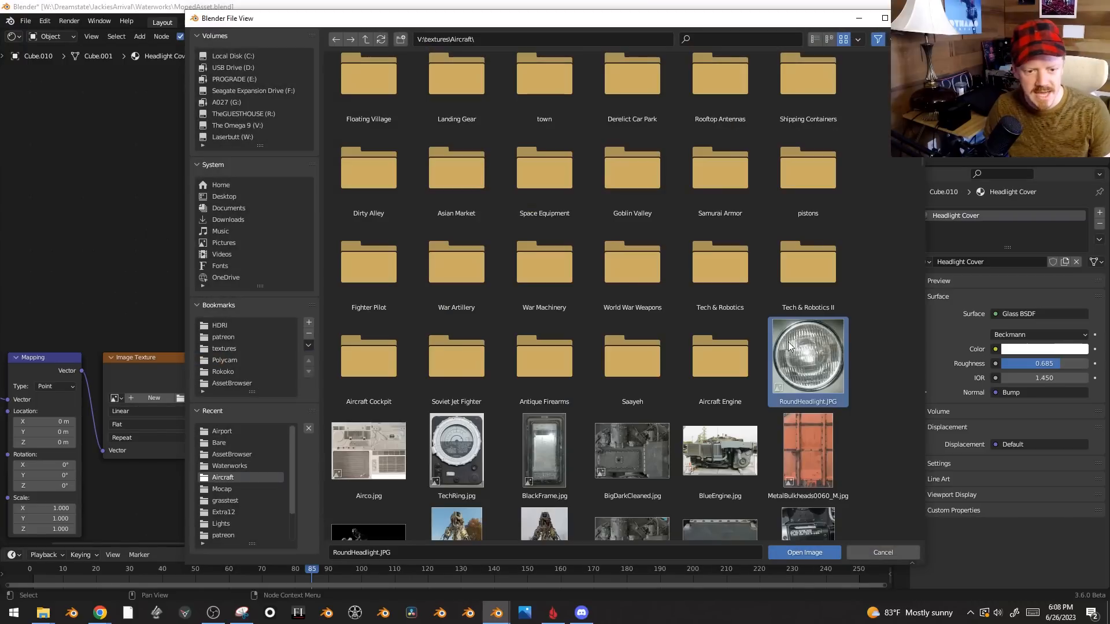
{"action": "left_click", "coordinate": [799, 553]}
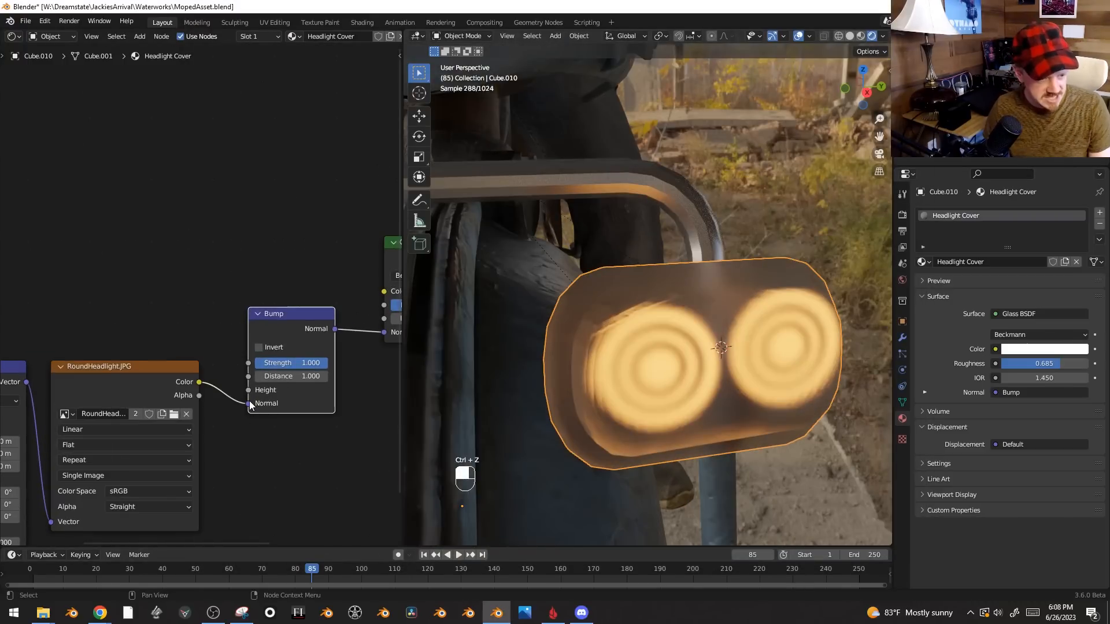
{"action": "left_click_drag", "start_coordinate": [249, 402], "coordinate": [253, 391]}
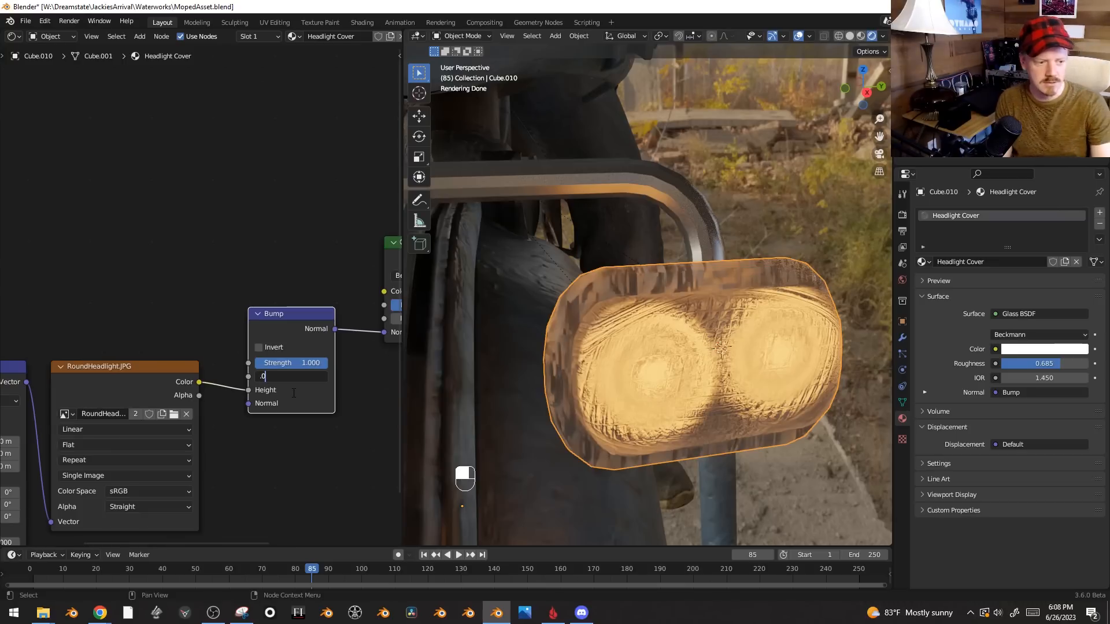
- Set the Bump node's distance to 0.04 and its strength to 0.467
{"action": "key", "text": "Return"}
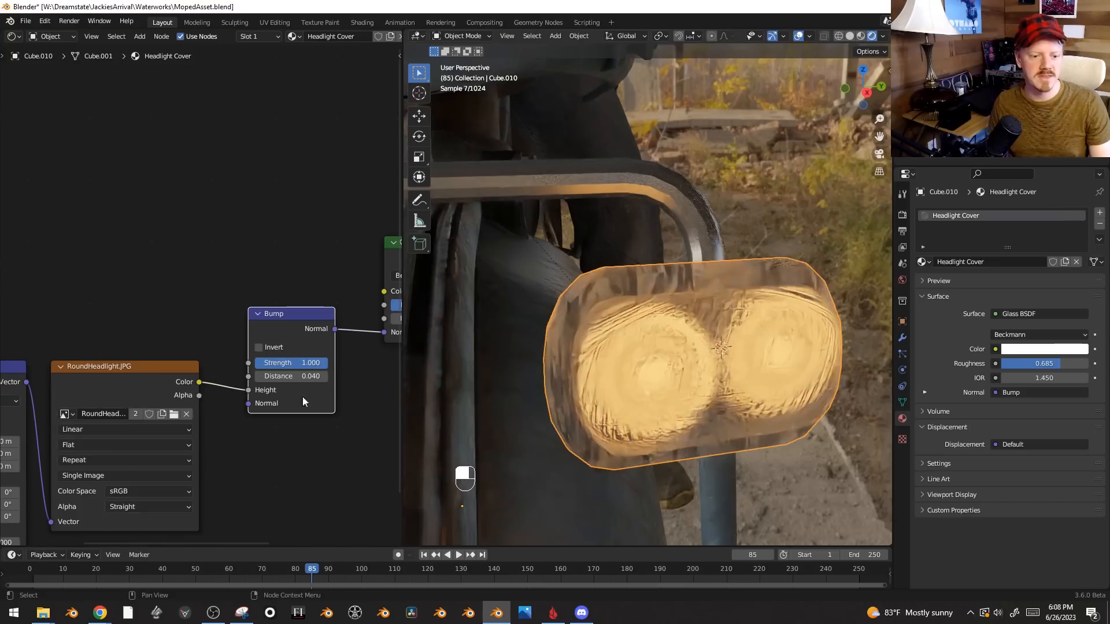
{"action": "left_click_drag", "start_coordinate": [323, 363], "coordinate": [287, 363]}
{"action": "middle_click_drag", "start_coordinate": [870, 431], "coordinate": [850, 413]}
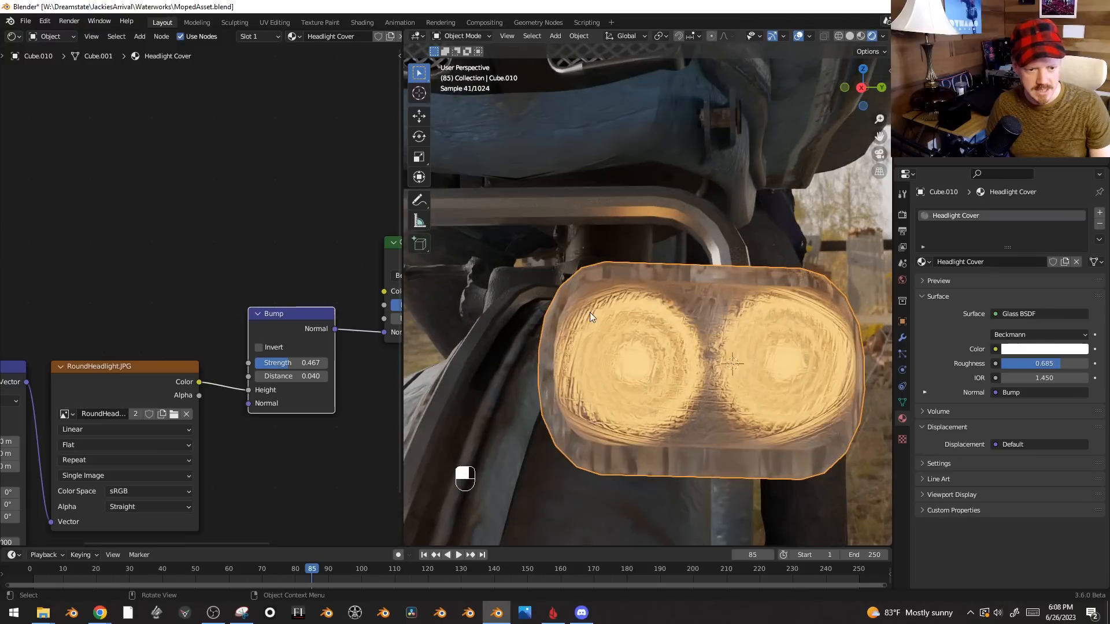
- Display the headlight image in the UV editor and project the whole cover mesh's UVs from the current view
{"action": "left_click", "coordinate": [13, 37]}
{"action": "left_click", "coordinate": [29, 84]}
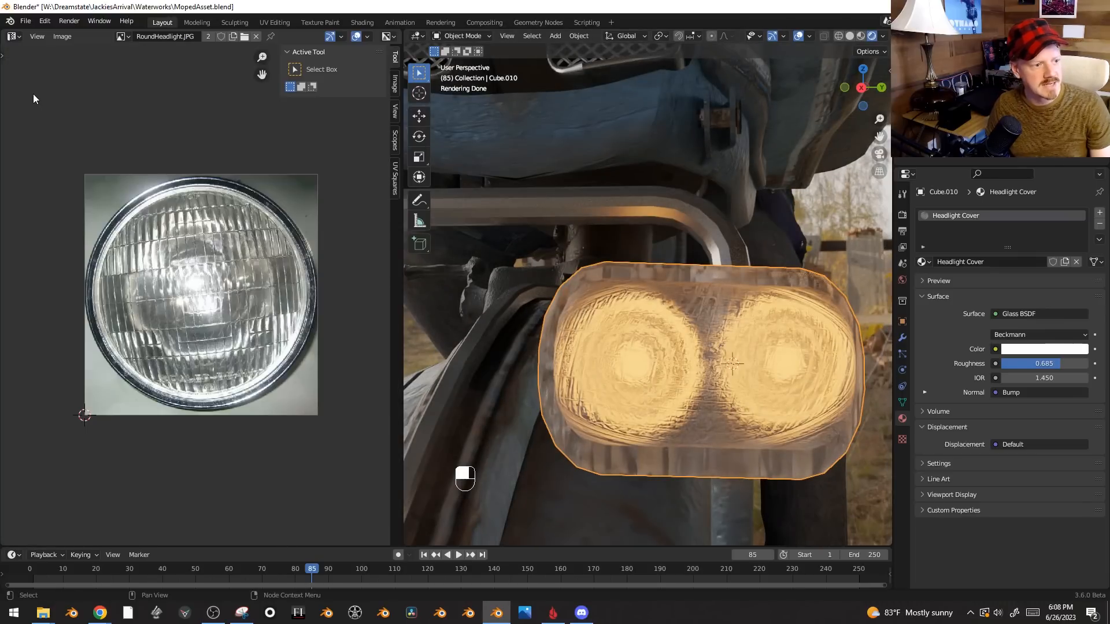
{"action": "key", "text": "Tab"}
{"action": "key", "text": "a"}
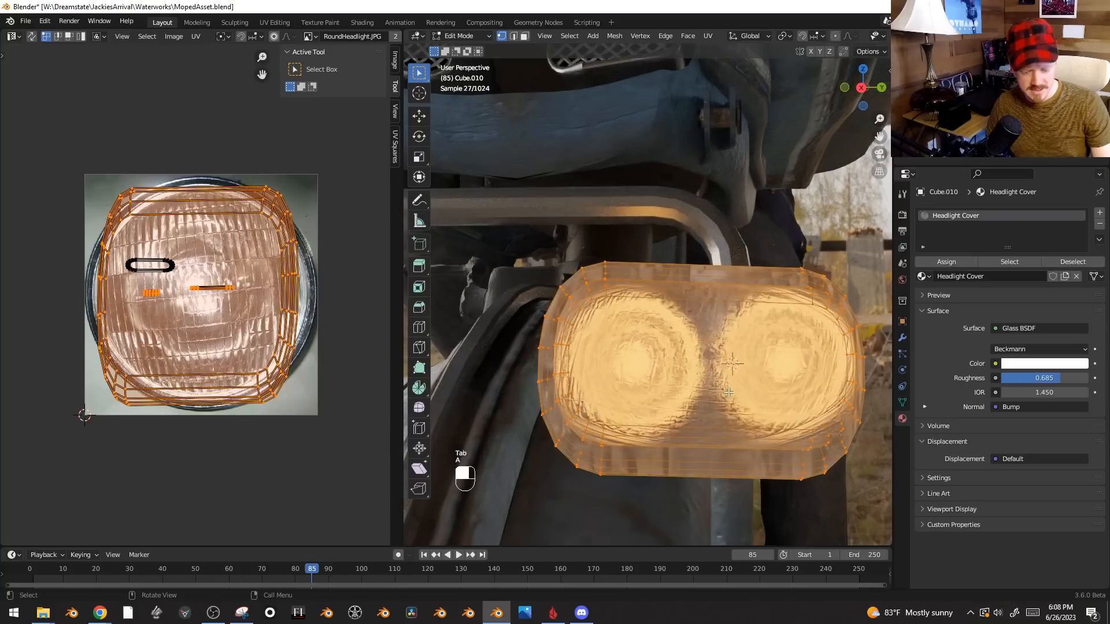
{"action": "key", "text": "u"}
{"action": "left_click", "coordinate": [728, 392]}
- Scale, rotate and move the cover's UVs so they lie inside the round headlight glass, then leave mesh editing
{"action": "key", "text": "a"}
{"action": "key", "text": "s"}
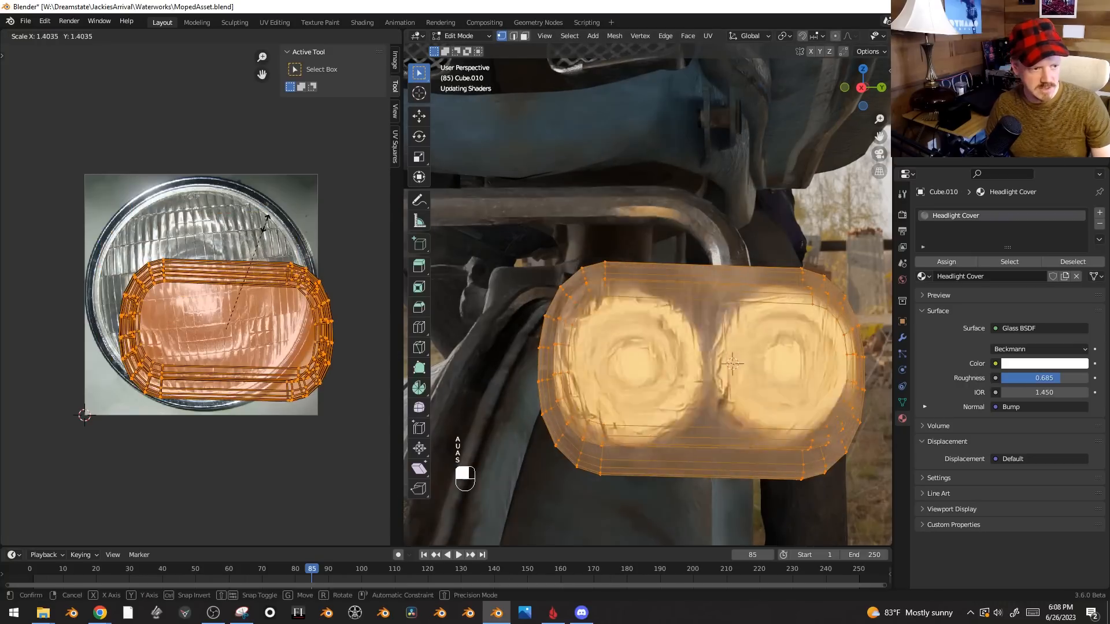
{"action": "key", "text": "g"}
{"action": "left_click", "coordinate": [236, 174]}
{"action": "key", "text": "r"}
{"action": "left_click", "coordinate": [295, 171]}
{"action": "key", "text": "g"}
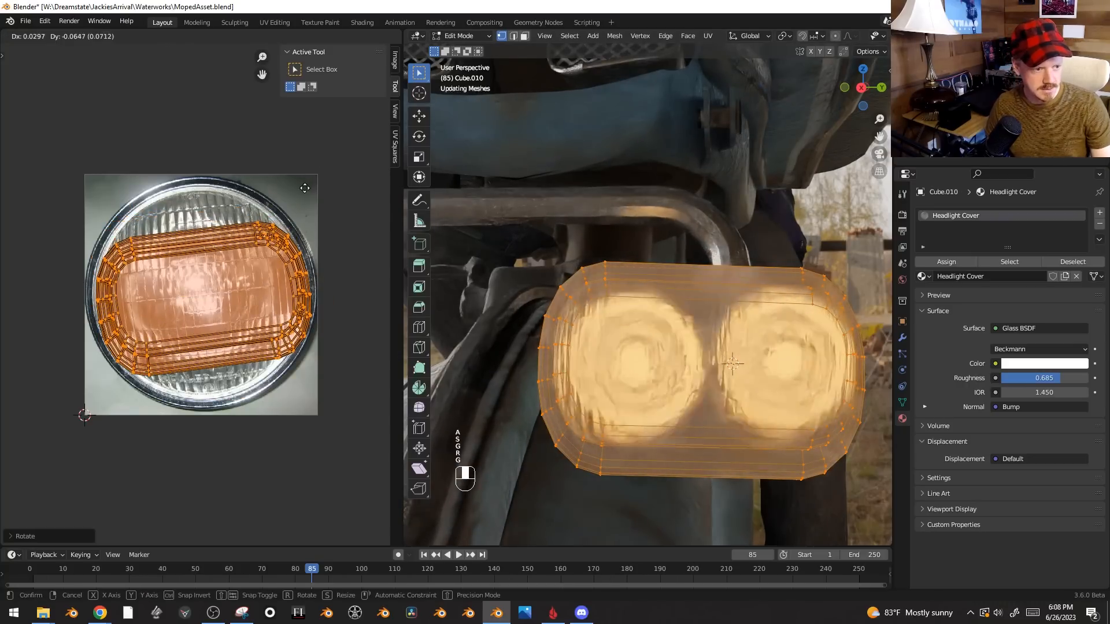
{"action": "left_click", "coordinate": [296, 205]}
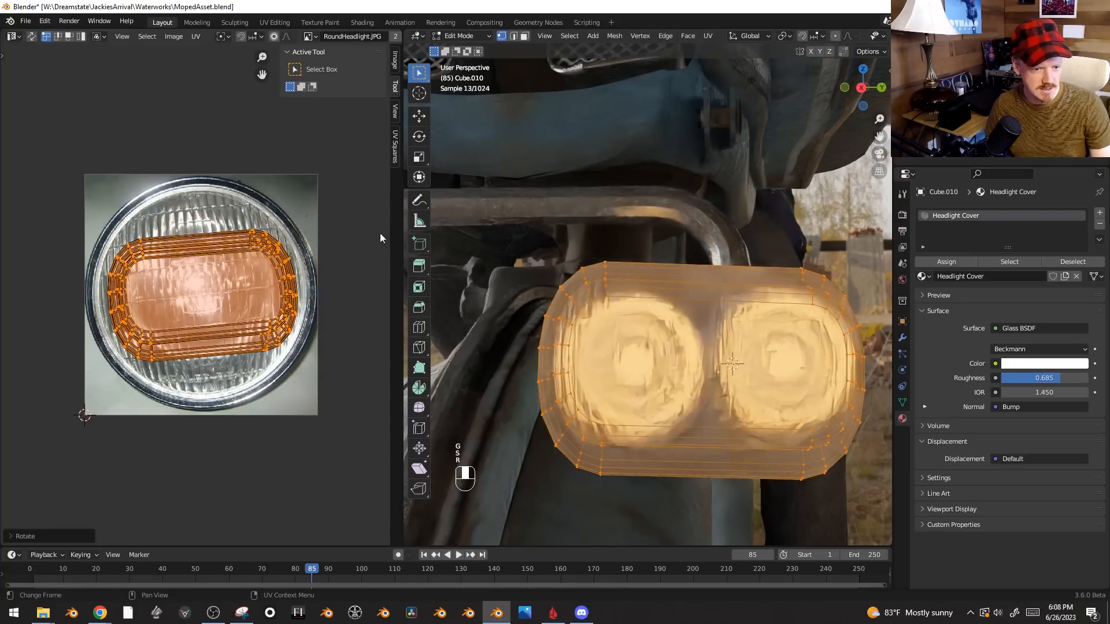
{"action": "key", "text": "Tab"}
- Set the Bump distance to 0.02 and the Glass BSDF roughness to 0.523, viewing the cover without overlays
{"action": "key", "text": "shift+alt+z"}
{"action": "middle_click_drag", "start_coordinate": [737, 399], "coordinate": [806, 442]}
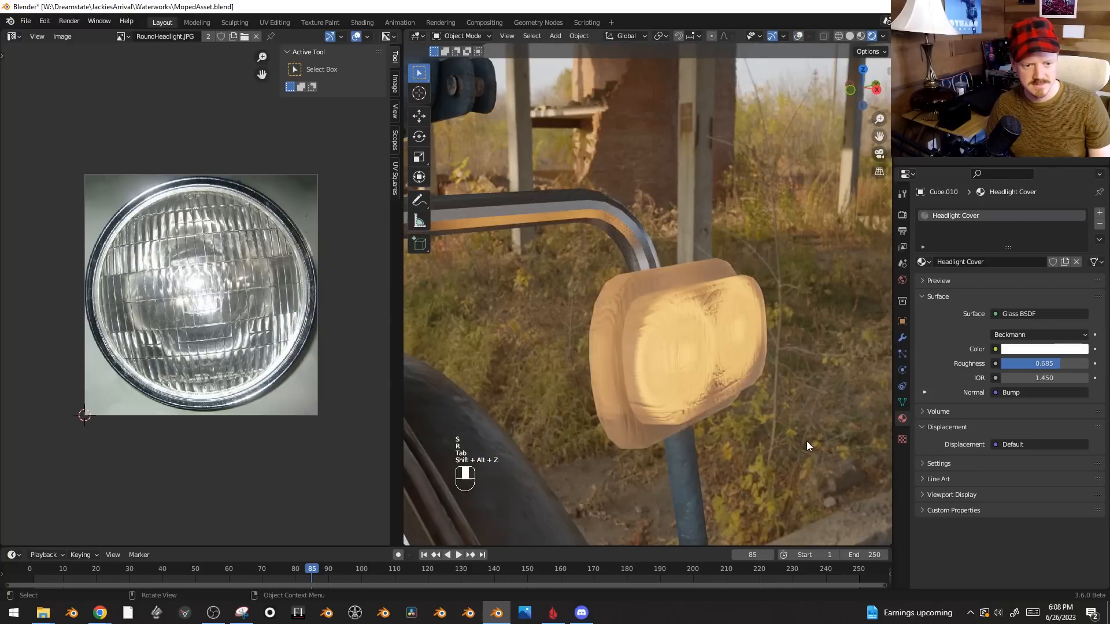
{"action": "key", "text": "shift+F3"}
{"action": "scroll", "coordinate": [156, 321], "scroll_direction": "down", "scroll_amount": 4}
{"action": "middle_click_drag", "start_coordinate": [266, 261], "coordinate": [216, 260]}
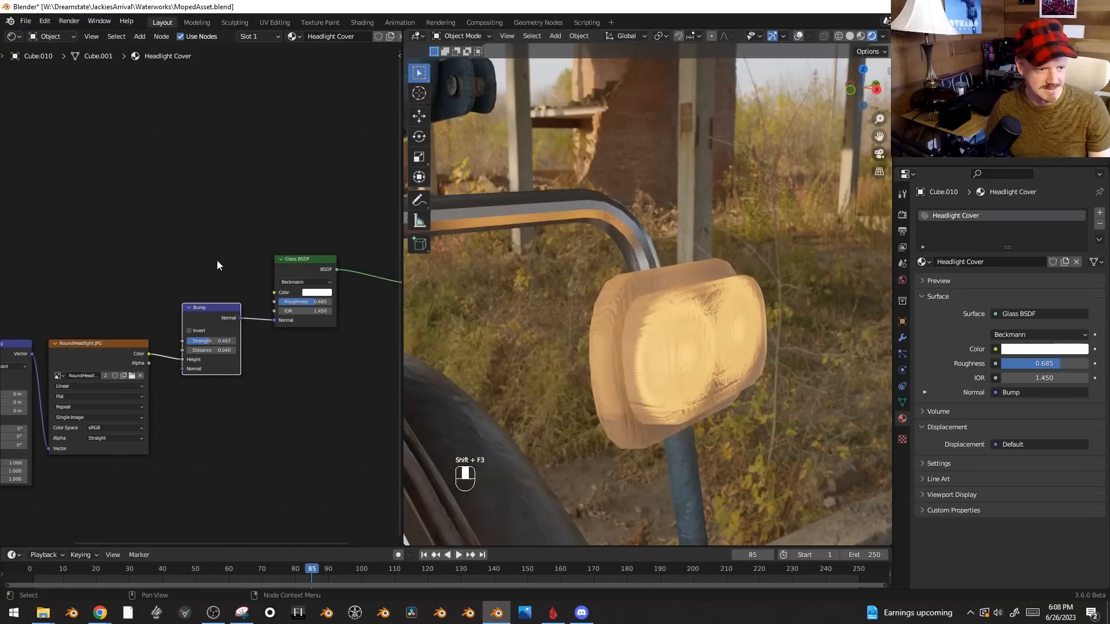
{"action": "scroll", "coordinate": [254, 256], "scroll_direction": "up", "scroll_amount": 3}
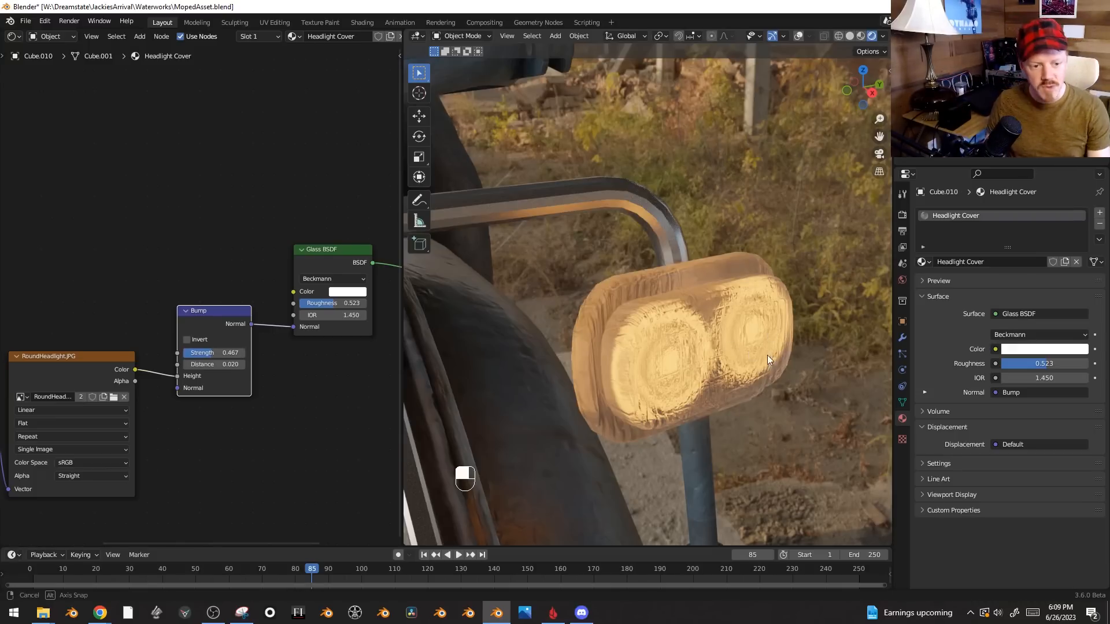
{"action": "middle_click_drag", "start_coordinate": [767, 355], "coordinate": [747, 285]}
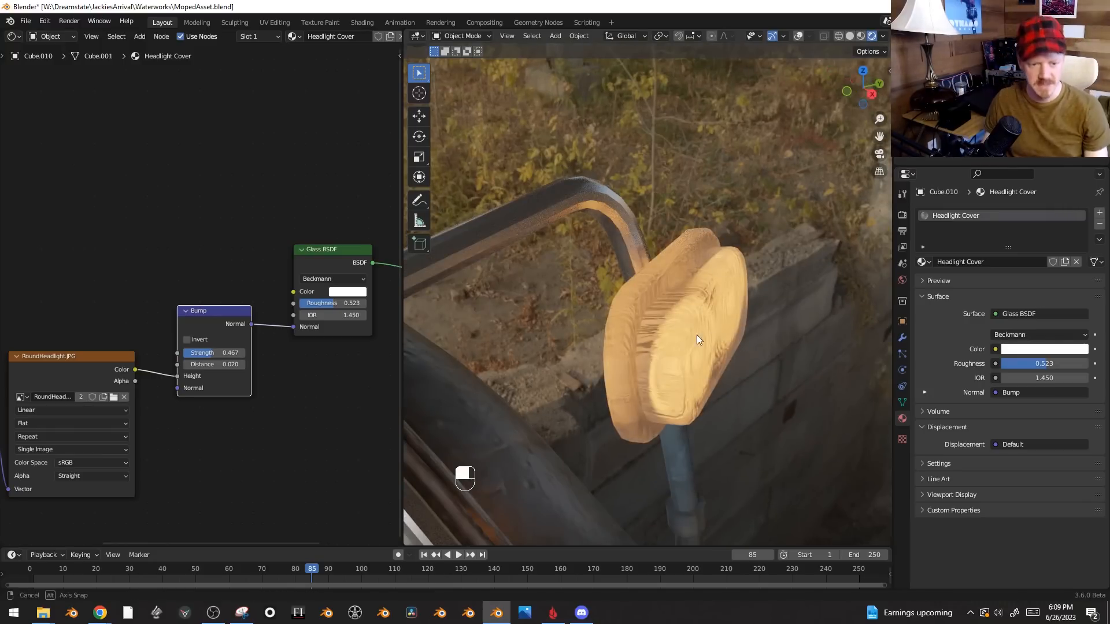
- Annotate a light ray's path bending through the cover, with a bracket marking the distance between its two bends
{"action": "middle_click_drag", "start_coordinate": [696, 339], "coordinate": [695, 339]}
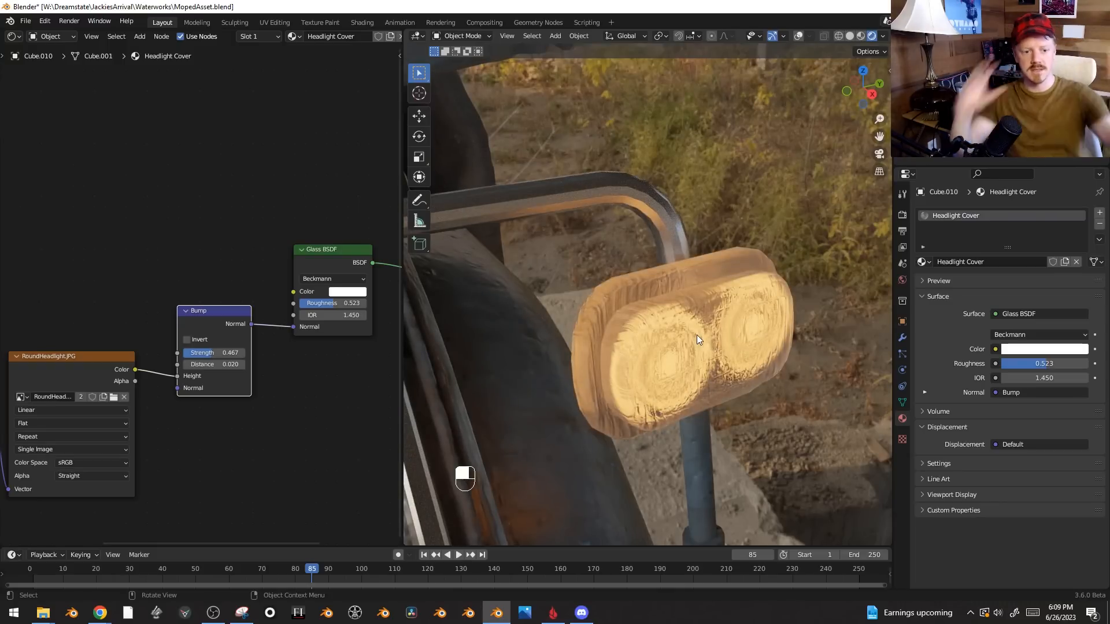
{"action": "middle_click_drag", "start_coordinate": [695, 335], "coordinate": [824, 185]}
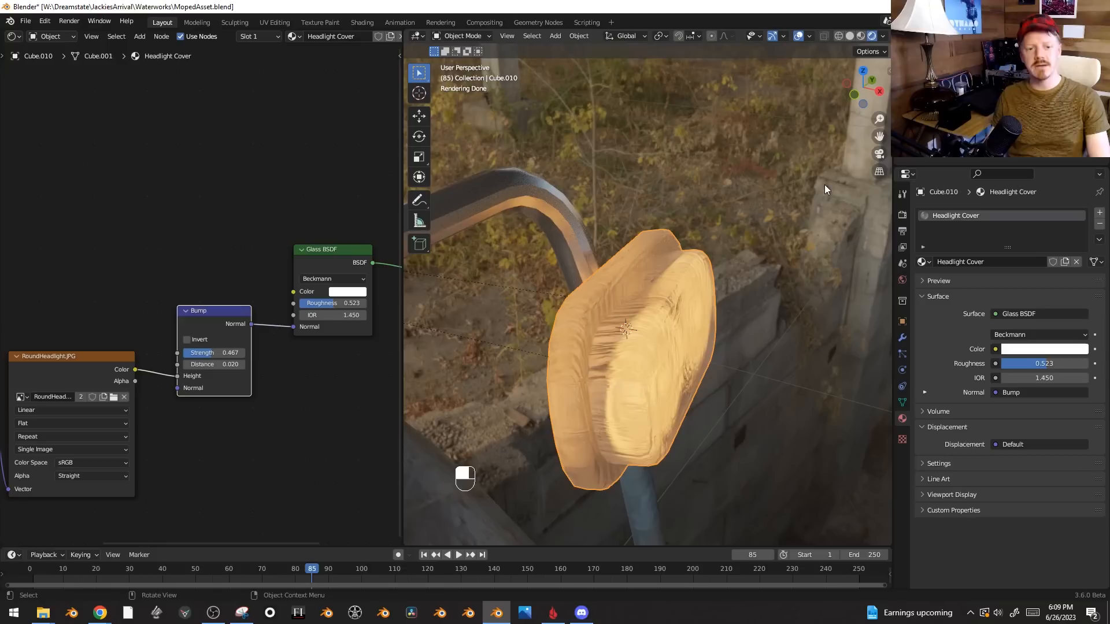
{"action": "left_click_drag", "start_coordinate": [829, 150], "coordinate": [709, 294]}
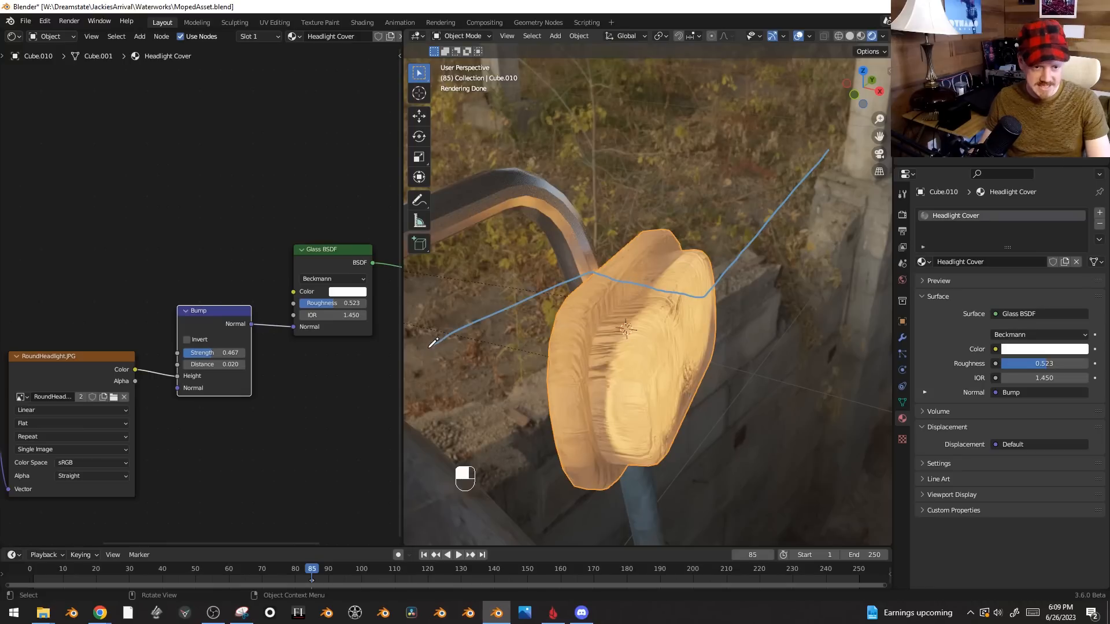
{"action": "key", "text": "ctrl+z"}
{"action": "key", "text": "ctrl+z"}
{"action": "key", "text": "ctrl+z"}
{"action": "key", "text": "ctrl+z"}
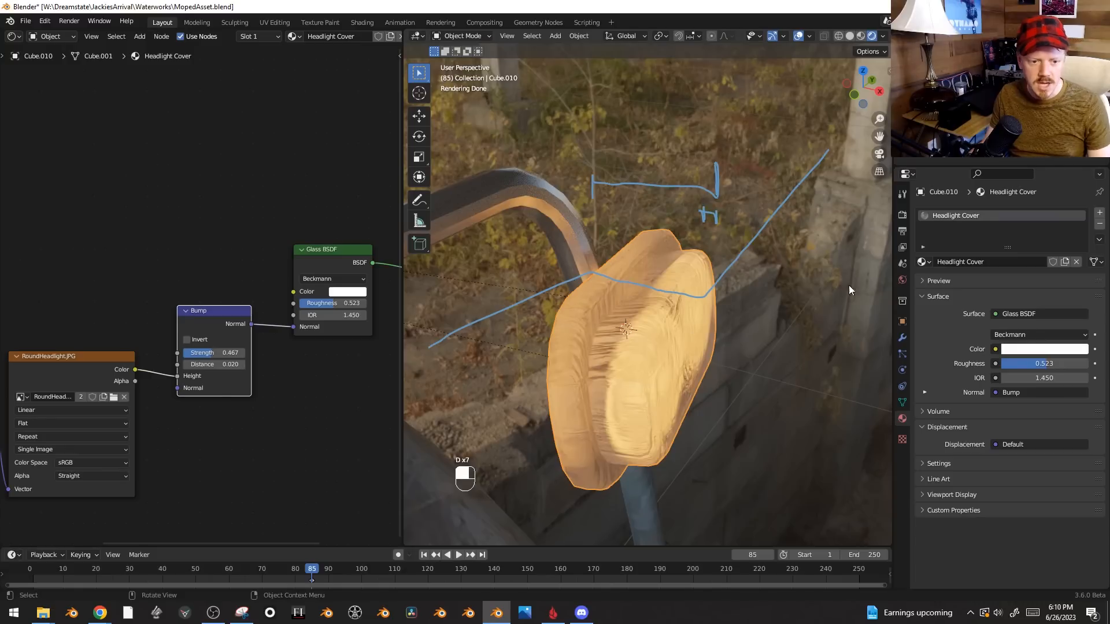
- Add a Solidify modifier with 0.01 m thickness to the headlight cover
{"action": "left_click", "coordinate": [901, 338]}
{"action": "left_click", "coordinate": [989, 210]}
{"action": "left_click", "coordinate": [907, 412]}
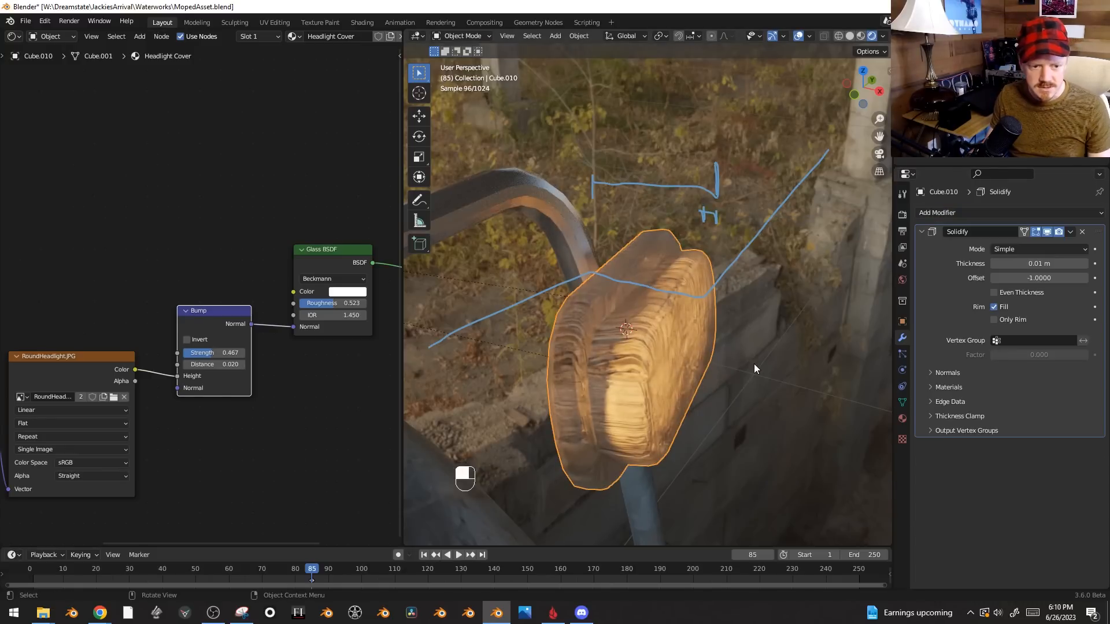
- Examine the thickened cover in solid and rendered shading, and compare its glass look with and without Solidify
{"action": "key", "text": "z"}
{"action": "left_click", "coordinate": [787, 360]}
{"action": "key", "text": "alt+z"}
{"action": "middle_click_drag", "start_coordinate": [788, 362], "coordinate": [741, 269]}
{"action": "key", "text": "alt+z"}
{"action": "key", "text": "z"}
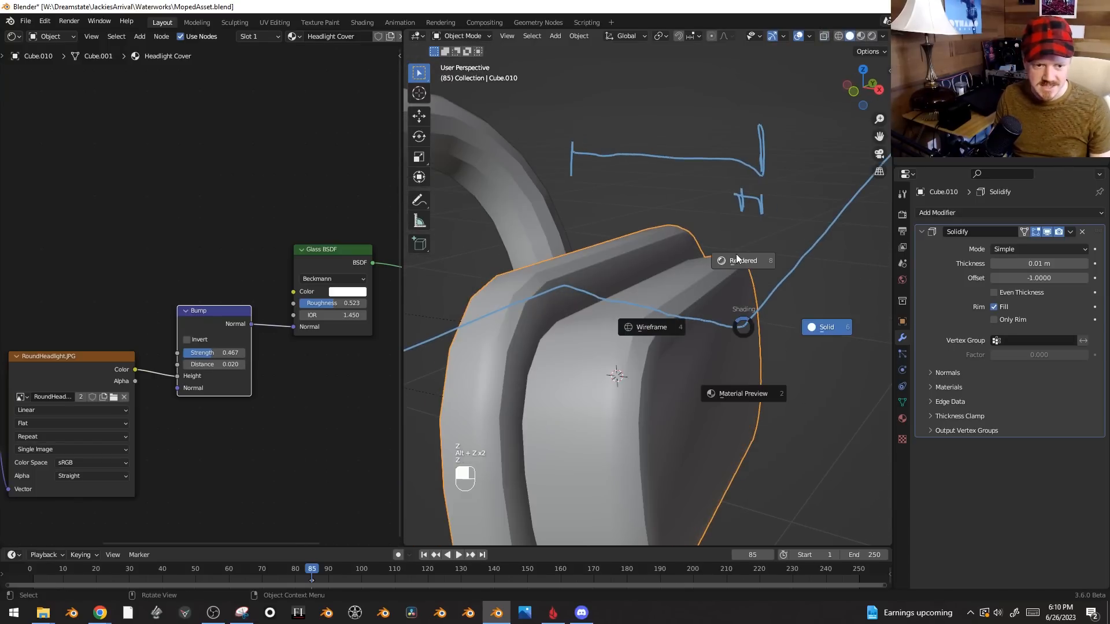
{"action": "left_click", "coordinate": [736, 255]}
{"action": "mouse_move", "coordinate": [786, 338]}
{"action": "middle_mouse_down"}
{"action": "mouse_move", "coordinate": [779, 351]}
{"action": "mouse_move", "coordinate": [654, 376]}
{"action": "middle_mouse_up"}
{"action": "key", "text": "shift+alt+z"}
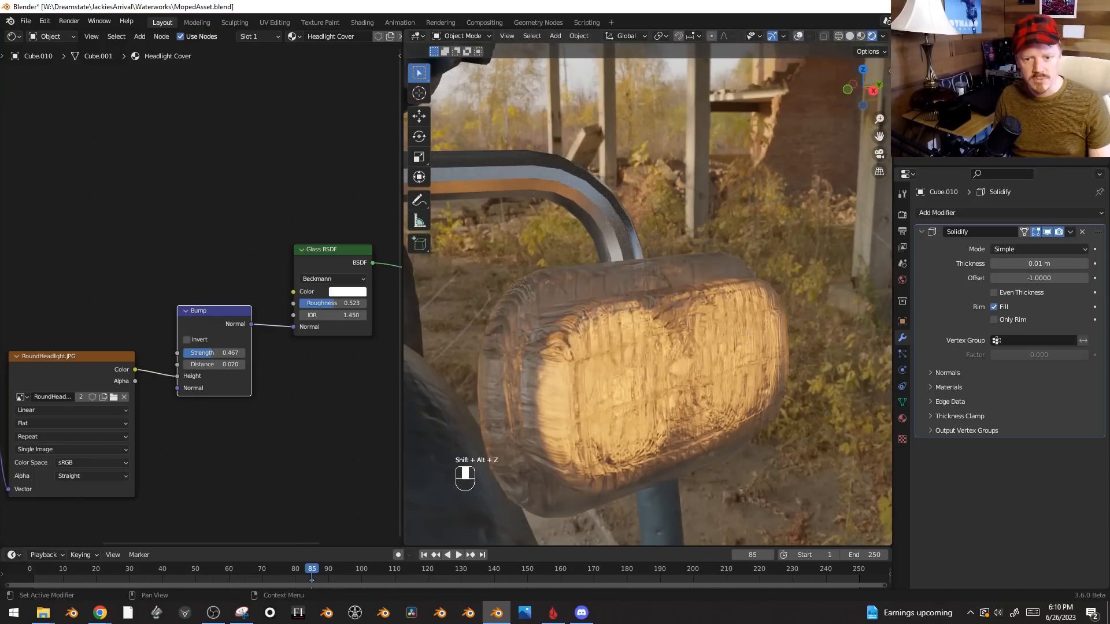
{"action": "left_click", "coordinate": [1081, 232]}
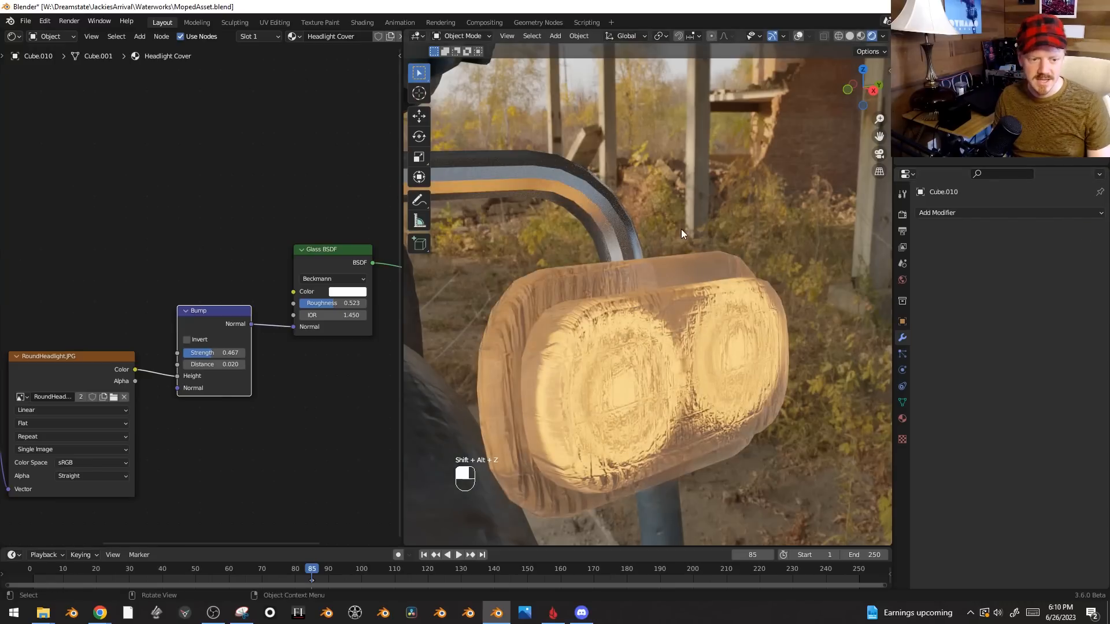
{"action": "key", "text": "ctrl+z"}
- Set the Bump strength to 0.133 and the Glass BSDF roughness to 0.377
{"action": "key", "text": "shift+alt+z"}
{"action": "left_click_drag", "start_coordinate": [212, 352], "coordinate": [191, 353]}
{"action": "key", "text": "shift+alt+z"}
{"action": "scroll", "coordinate": [775, 396], "scroll_direction": "down", "scroll_amount": 2}
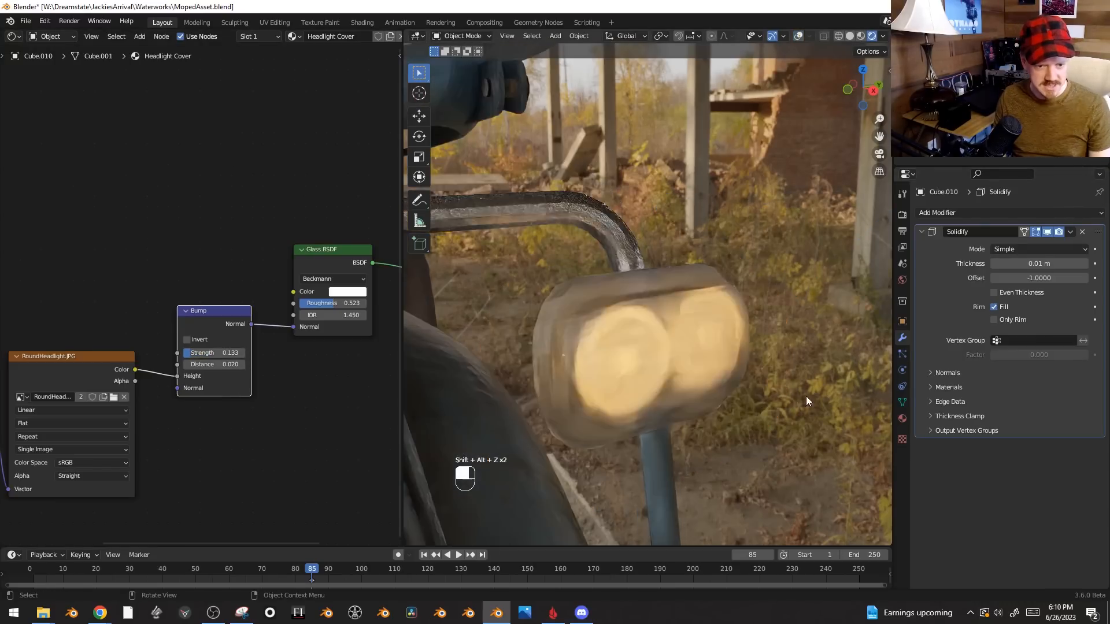
{"action": "scroll", "coordinate": [777, 386], "scroll_direction": "up", "scroll_amount": 3}
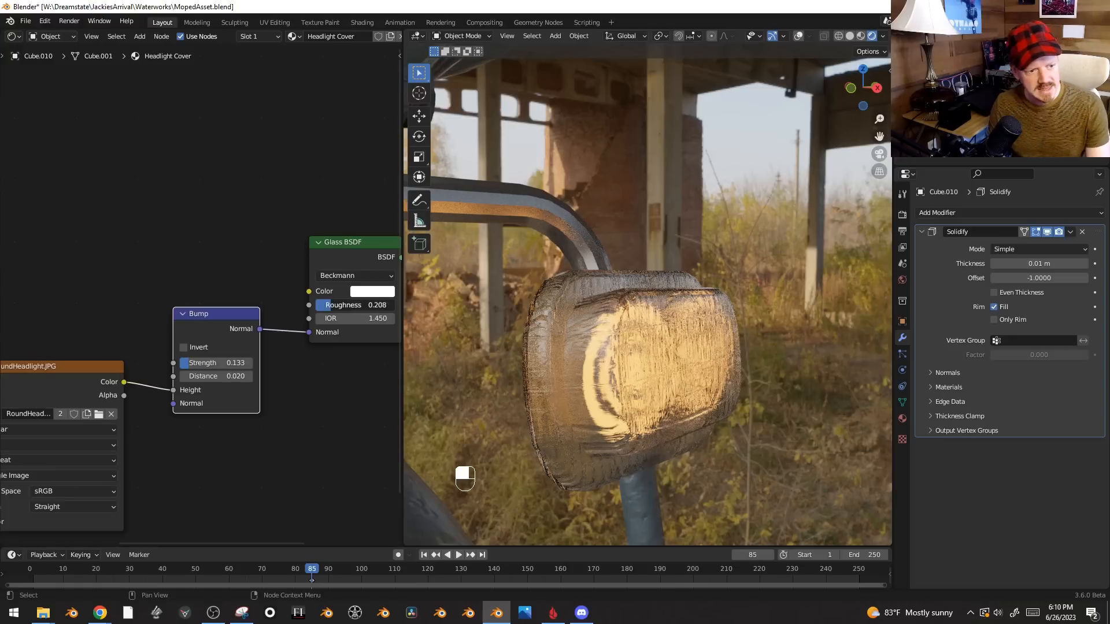
{"action": "left_click_drag", "start_coordinate": [332, 305], "coordinate": [345, 305]}
- Add a Glossy BSDF above the Glass BSDF and combine the two through a Mix Shader feeding the material output
{"action": "middle_click_drag", "start_coordinate": [327, 223], "coordinate": [182, 299]}
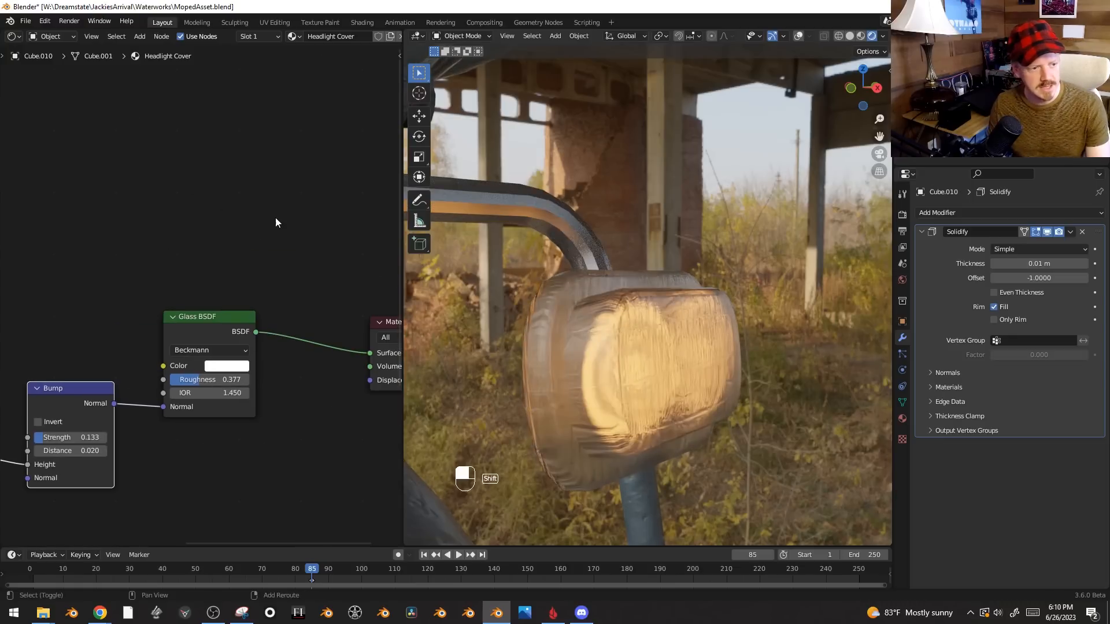
{"action": "key", "text": "shift+a"}
{"action": "mouse_move", "coordinate": [257, 258]}
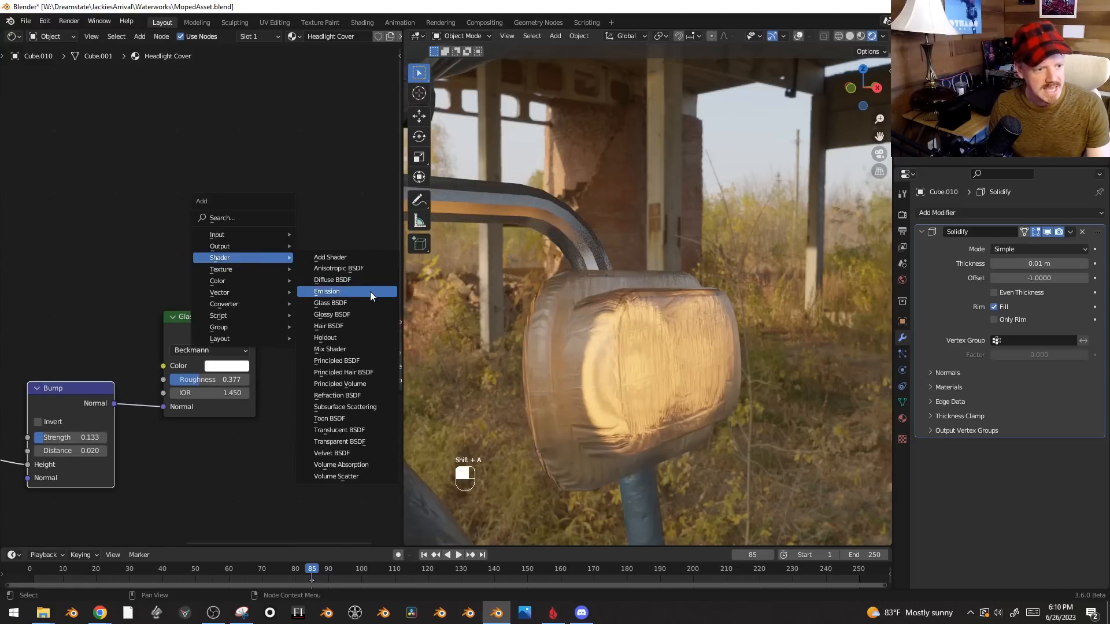
{"action": "left_click", "coordinate": [373, 313]}
{"action": "left_click", "coordinate": [260, 254]}
{"action": "right_click_drag", "start_coordinate": [233, 257], "coordinate": [225, 364], "text": "ctrl+shift"}
{"action": "middle_click_drag", "start_coordinate": [395, 345], "coordinate": [281, 382]}
{"action": "left_click", "coordinate": [314, 360]}
{"action": "key", "text": "g"}
{"action": "left_click", "coordinate": [88, 294]}
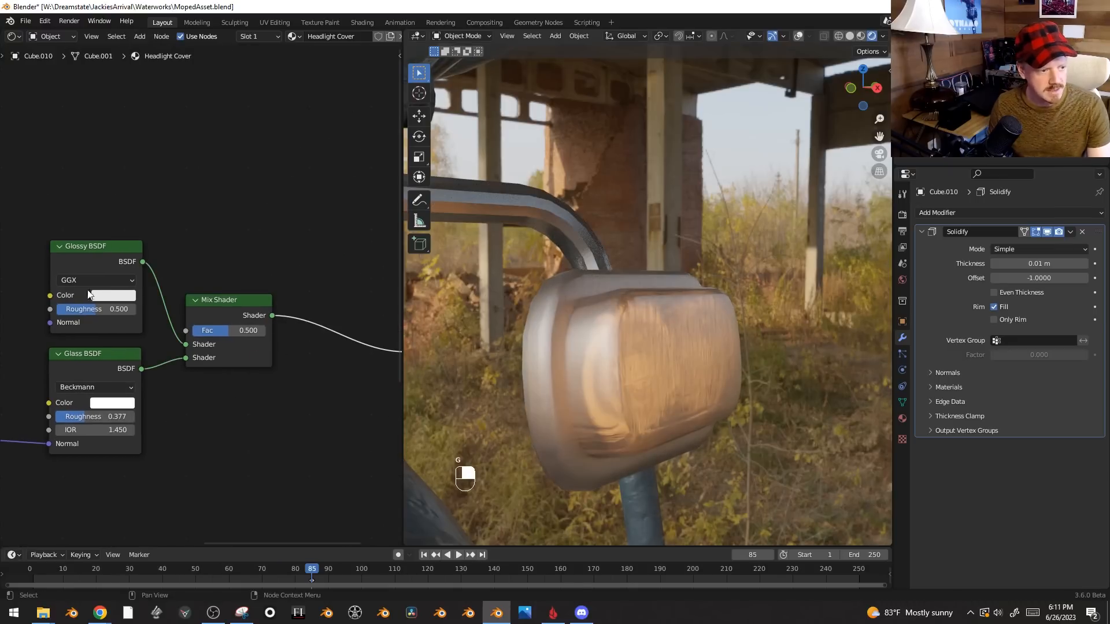
- Set the Glossy BSDF roughness to 0.085 and the Mix Shader factor to 0.583, then show the overlays again
{"action": "left_click_drag", "start_coordinate": [96, 310], "coordinate": [63, 309]}
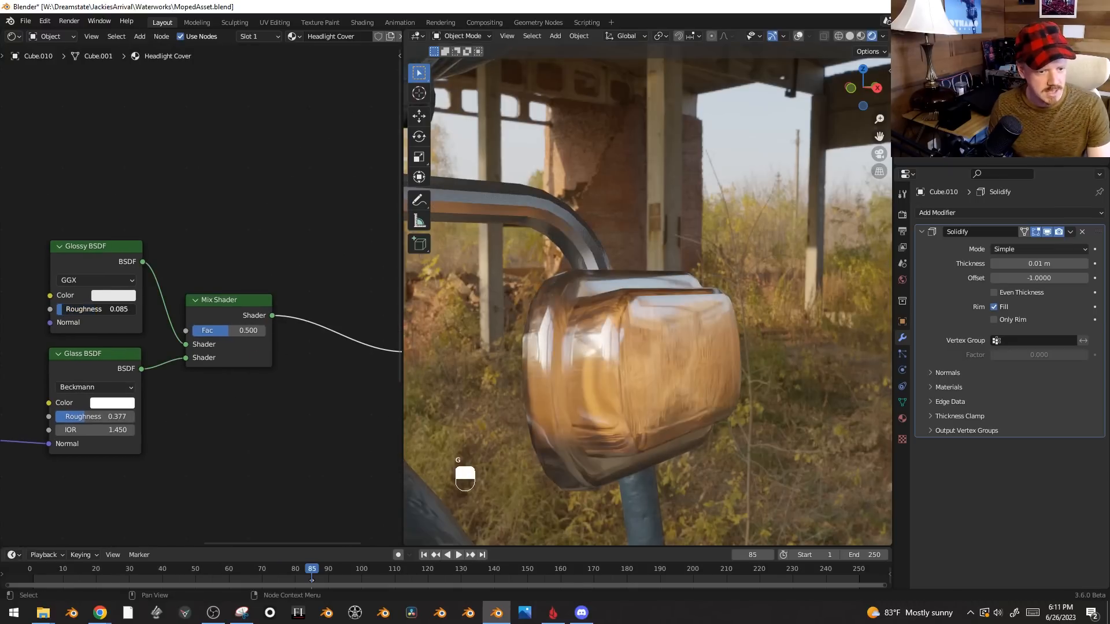
{"action": "middle_click_drag", "start_coordinate": [745, 434], "coordinate": [726, 330]}
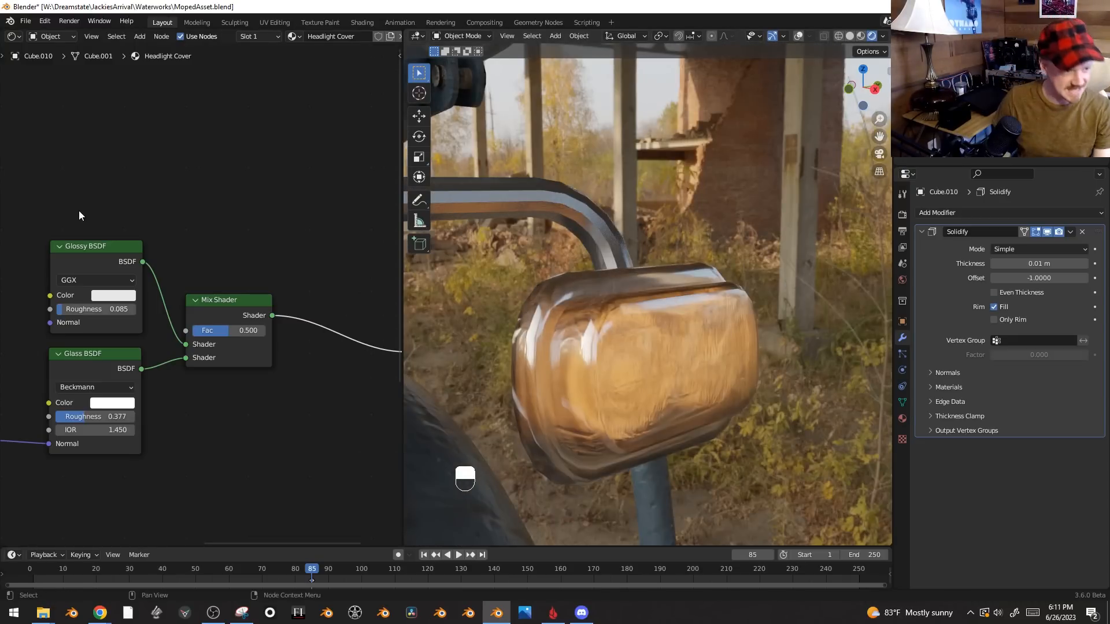
{"action": "mouse_move", "coordinate": [231, 331]}
{"action": "left_mouse_down"}
{"action": "mouse_move", "coordinate": [265, 331]}
{"action": "mouse_move", "coordinate": [192, 331]}
{"action": "mouse_move", "coordinate": [238, 331]}
{"action": "left_mouse_up"}
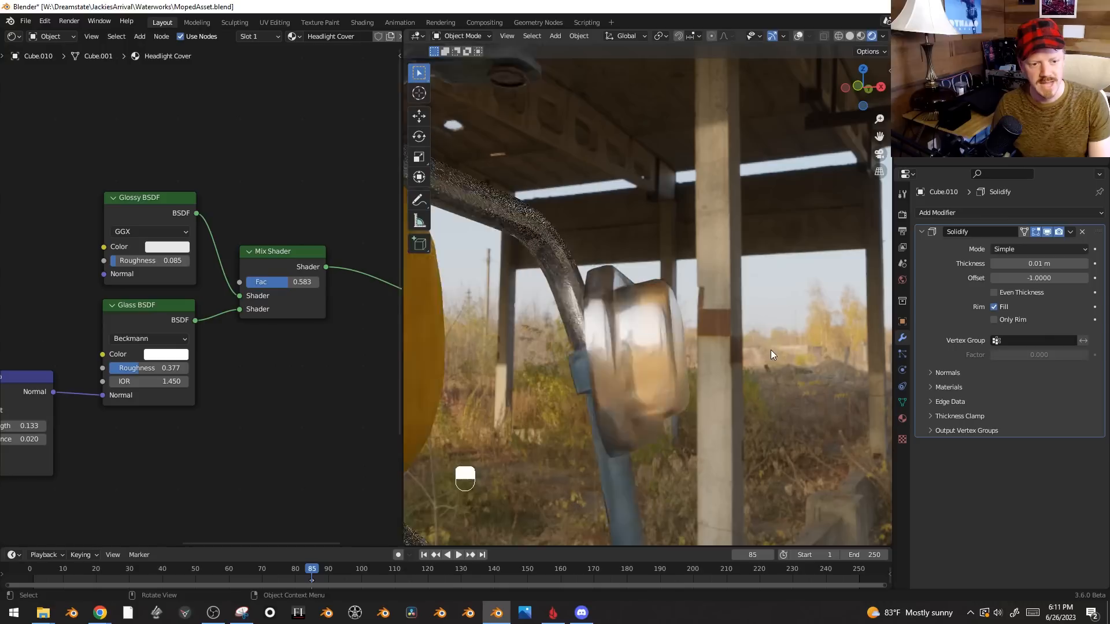
{"action": "middle_click_drag", "start_coordinate": [770, 349], "coordinate": [700, 370]}
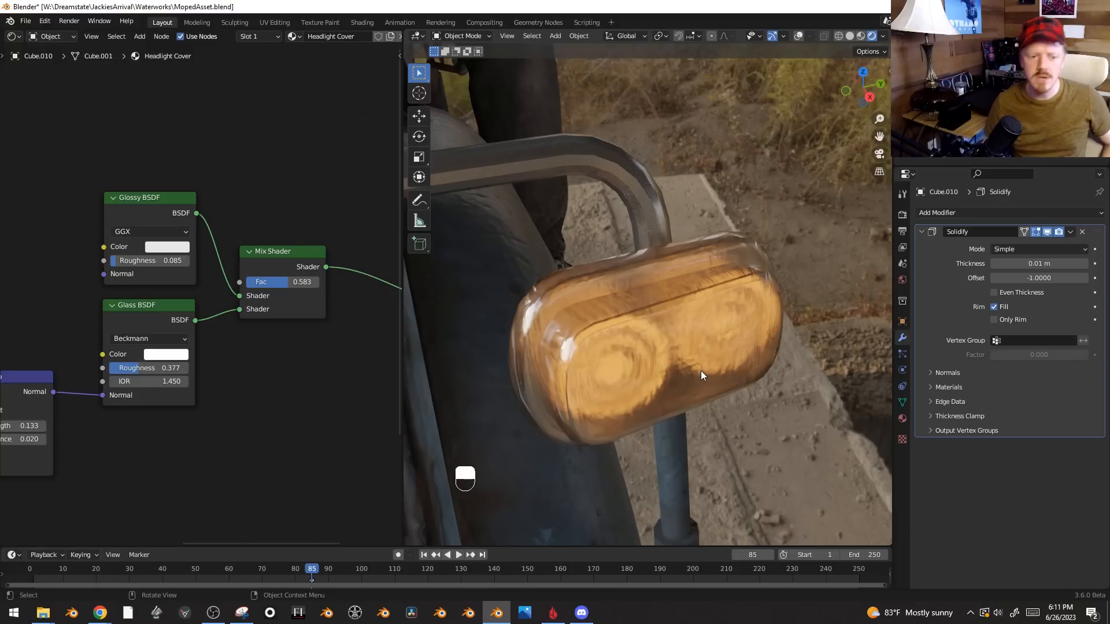
{"action": "scroll", "coordinate": [628, 369], "scroll_direction": "down", "scroll_amount": 3}
{"action": "key", "text": "shift+alt+z"}
{"action": "key", "text": "shift+alt+z"}
{"action": "key", "text": "shift+alt+z"}
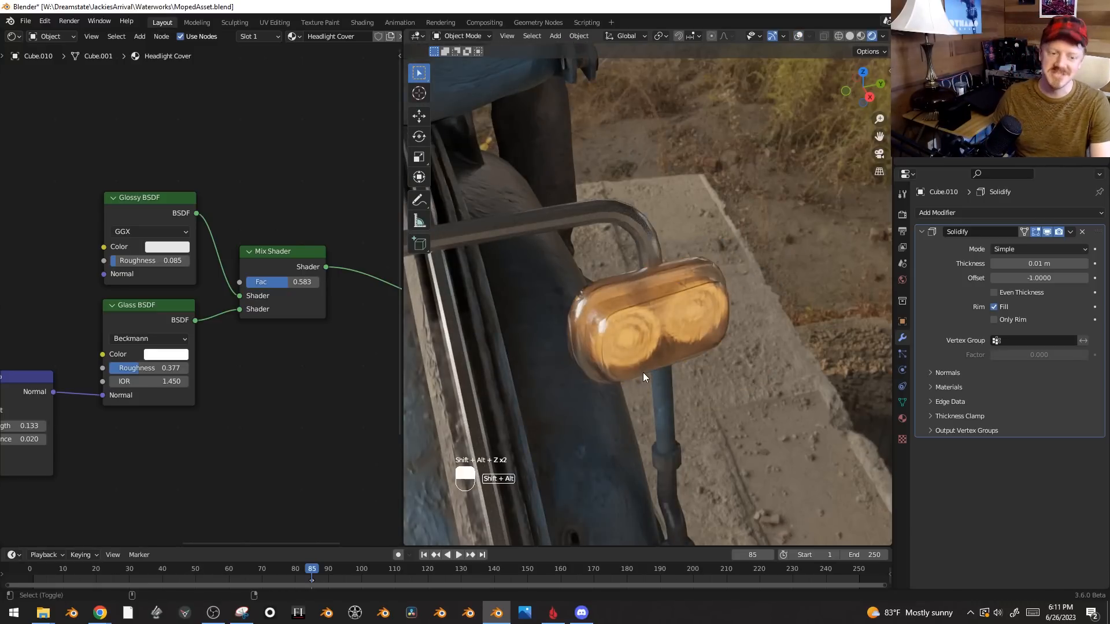
- Add a point light at the turn signal and move it about 0.009 m along X inside the cover
{"action": "middle_click_drag", "start_coordinate": [762, 342], "coordinate": [601, 325]}
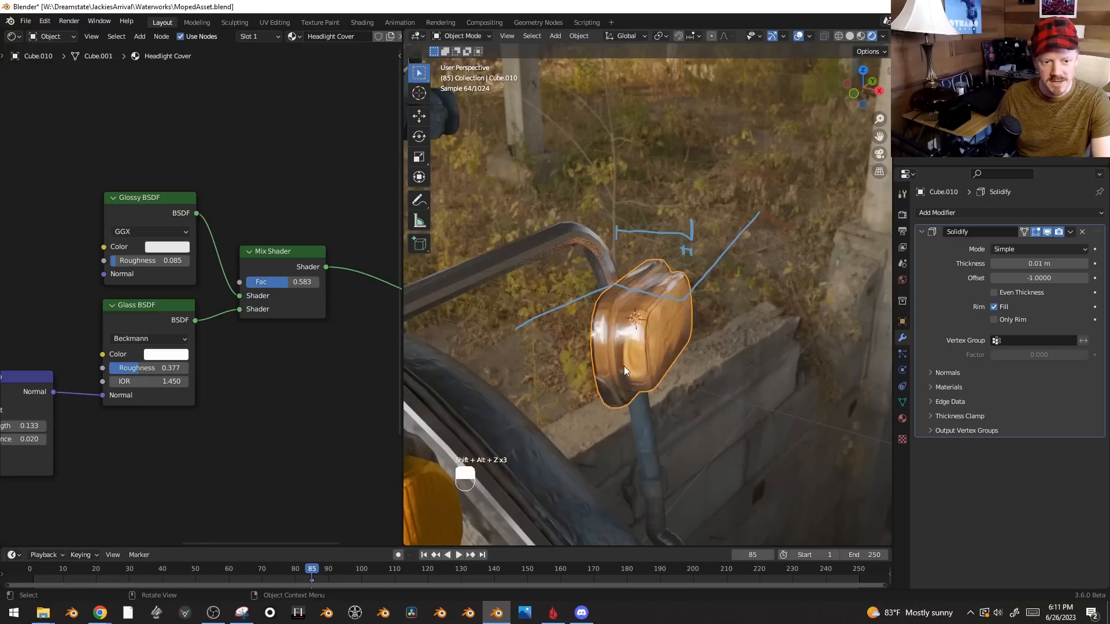
{"action": "middle_click_drag", "start_coordinate": [709, 356], "coordinate": [643, 345]}
{"action": "key", "text": "shift+a"}
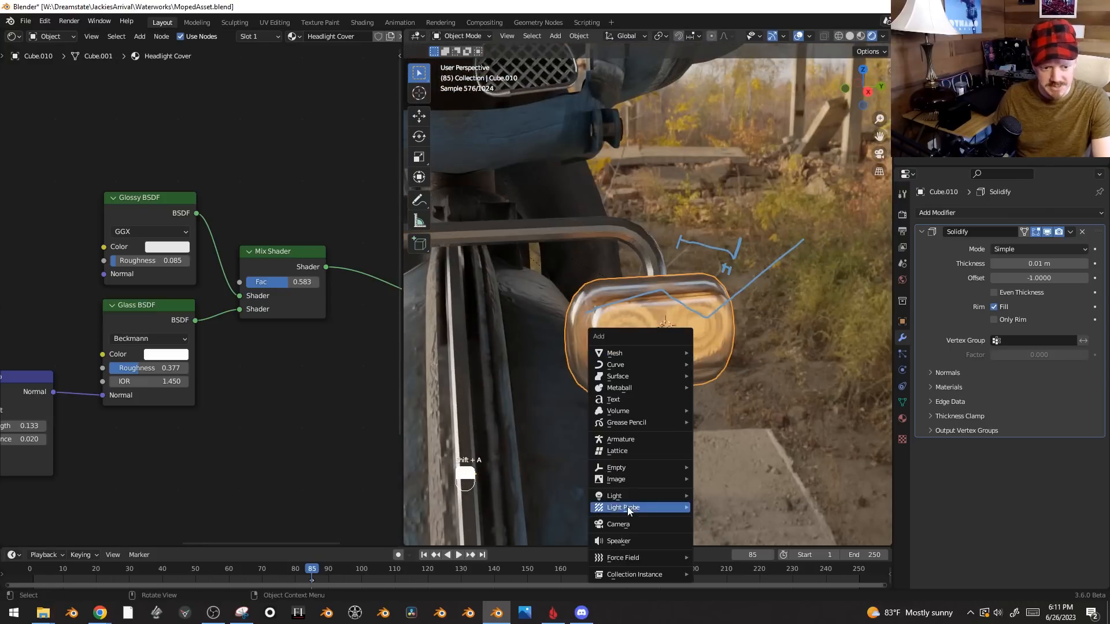
{"action": "mouse_move", "coordinate": [635, 498]}
{"action": "left_click", "coordinate": [726, 499]}
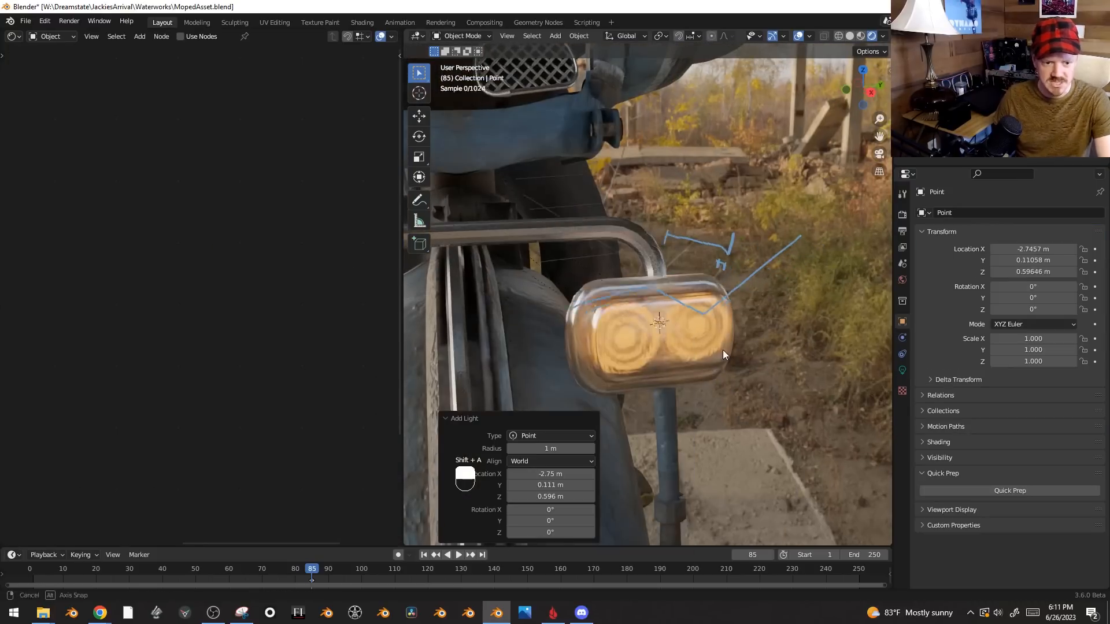
{"action": "middle_click_drag", "start_coordinate": [706, 342], "coordinate": [711, 288]}
{"action": "key", "text": "g"}
{"action": "key", "text": "x"}
{"action": "left_click", "coordinate": [736, 300]}
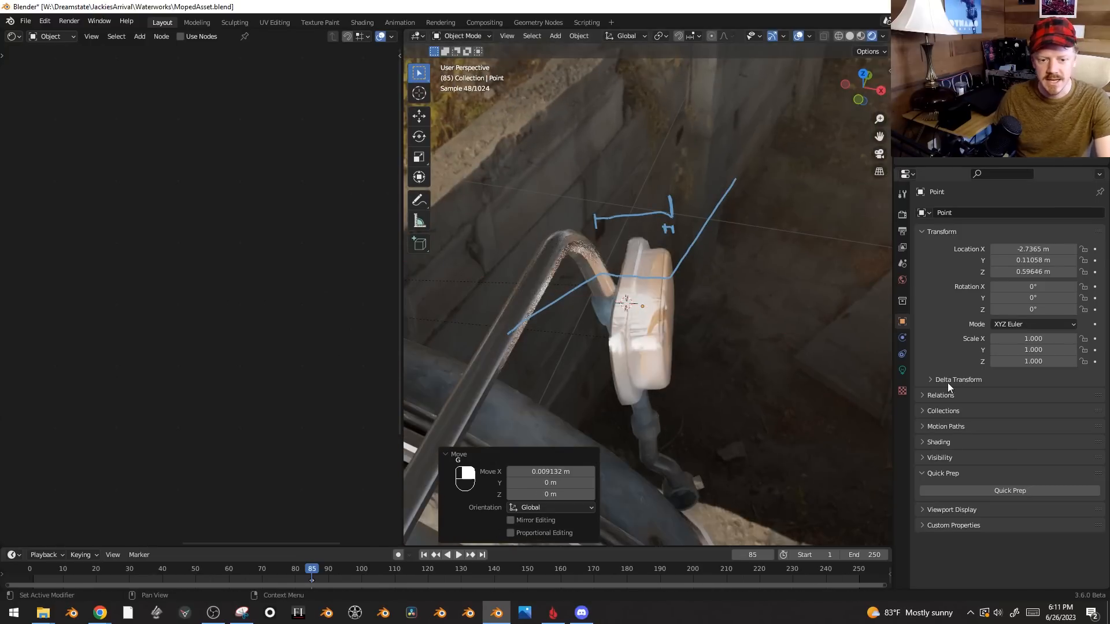
- Set the point light's color to a warm orange and its power to 55.9 W
{"action": "left_click", "coordinate": [903, 373]}
{"action": "left_click", "coordinate": [1010, 280]}
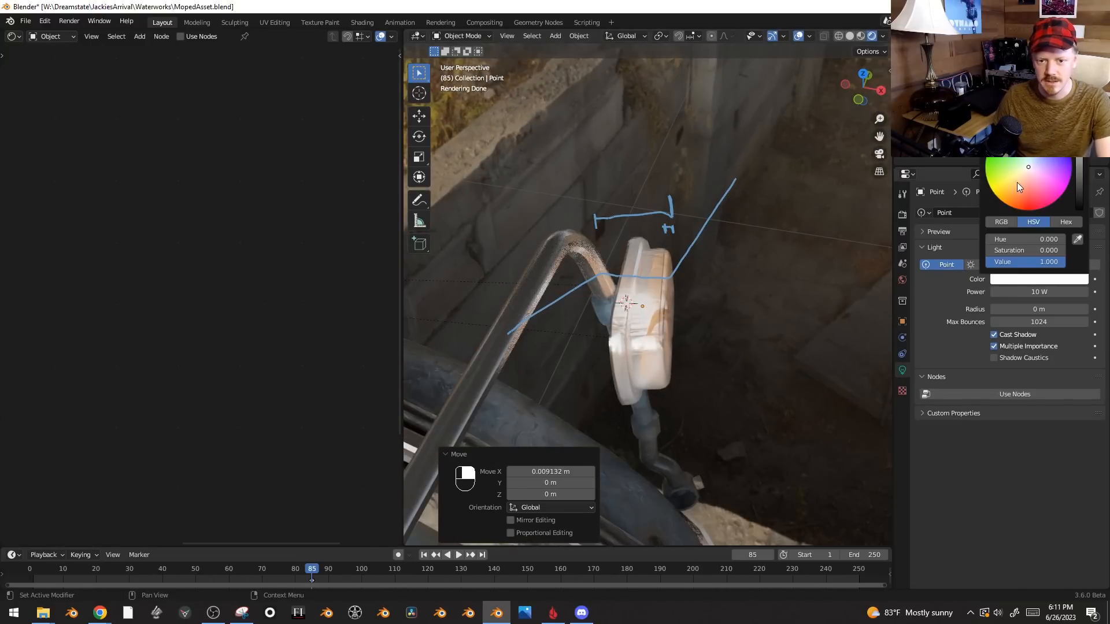
{"action": "left_click", "coordinate": [1020, 182]}
{"action": "middle_click_drag", "start_coordinate": [823, 288], "coordinate": [718, 361]}
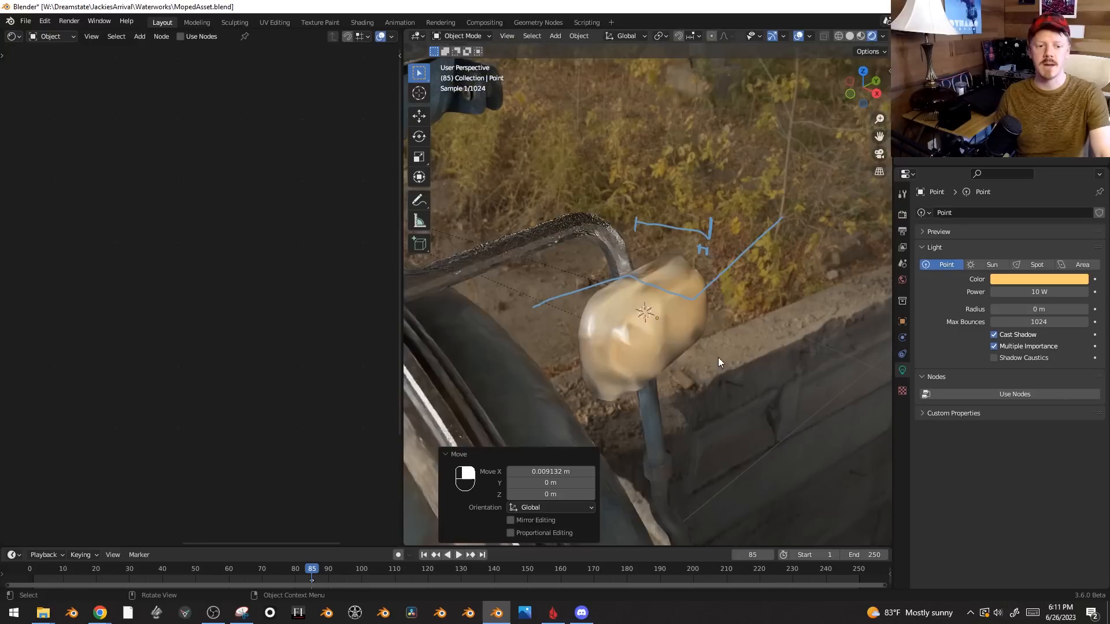
{"action": "left_click_drag", "start_coordinate": [1035, 292], "coordinate": [1063, 291]}
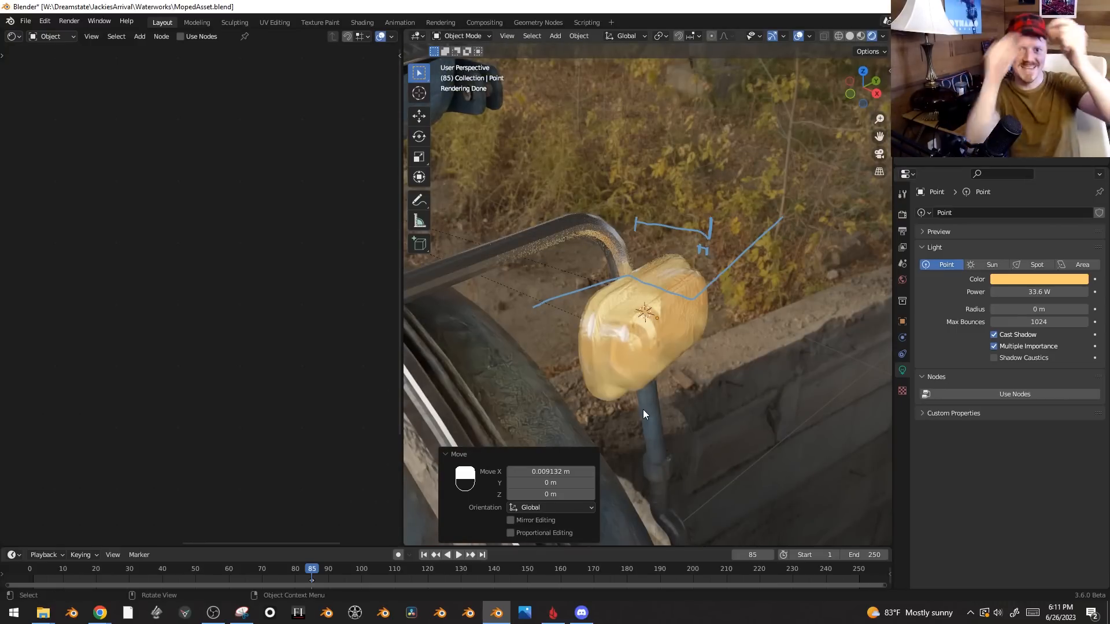
{"action": "left_click_drag", "start_coordinate": [1058, 292], "coordinate": [1079, 305]}
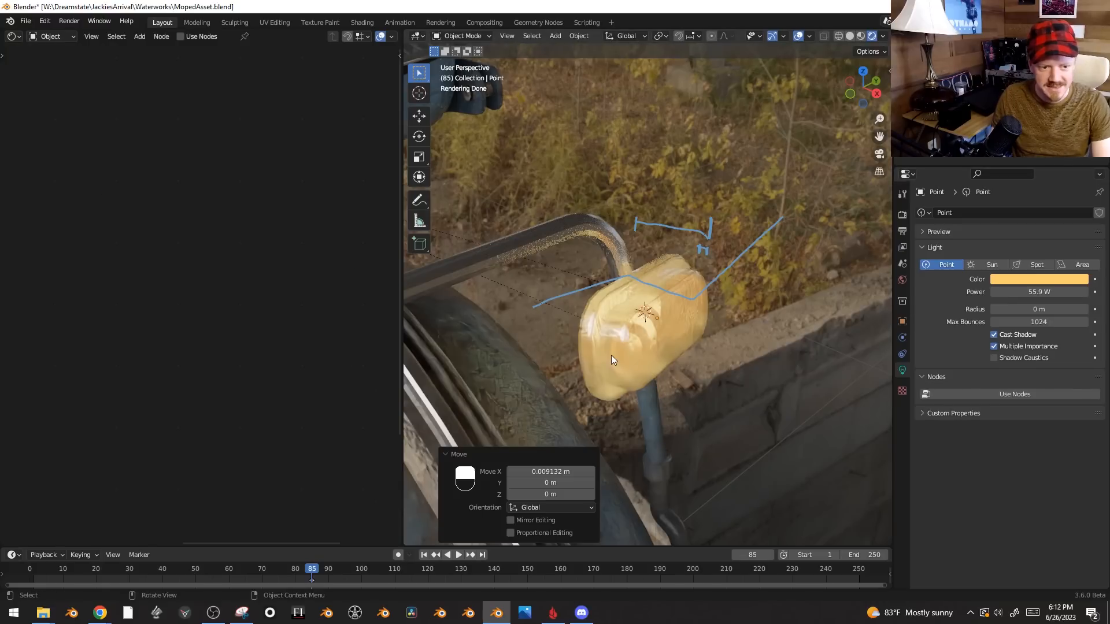
- Turn off the headlight cover's Shadow ray visibility so the light inside can shine through it
{"action": "left_click", "coordinate": [611, 354]}
{"action": "left_click", "coordinate": [902, 321]}
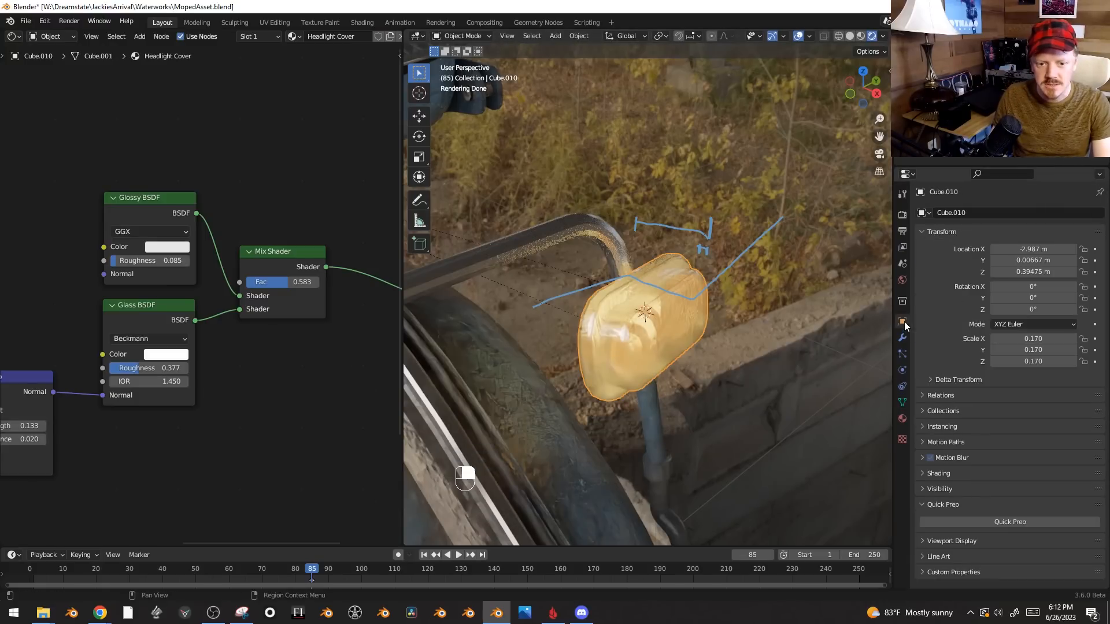
{"action": "scroll", "coordinate": [1015, 373], "scroll_direction": "down", "scroll_amount": 4}
{"action": "scroll", "coordinate": [995, 451], "scroll_direction": "down", "scroll_amount": 2}
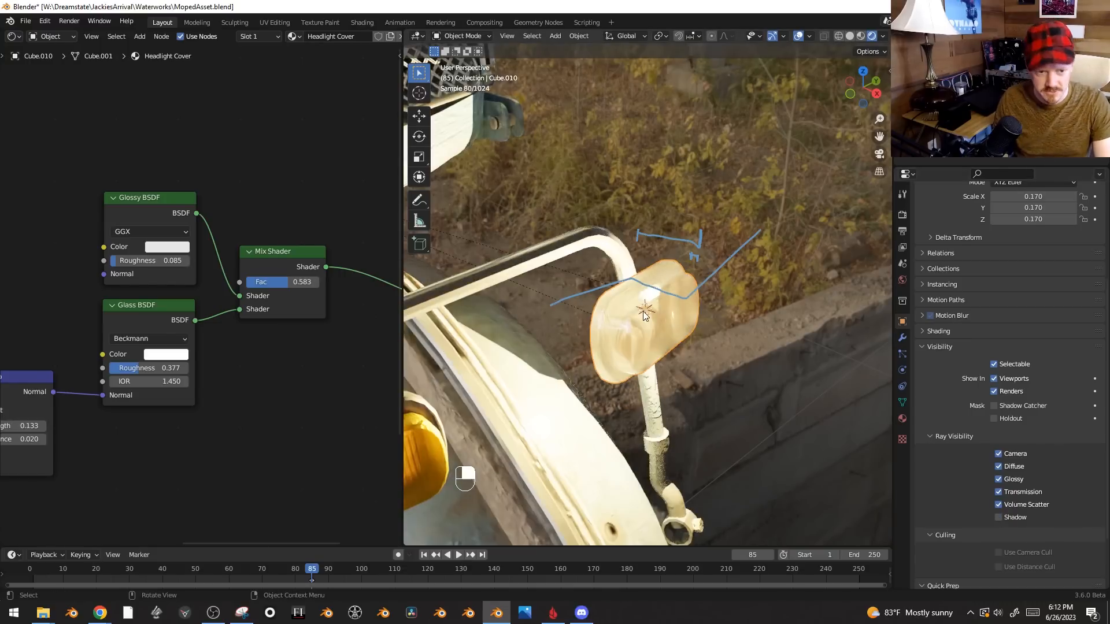
- Select the point light inside the cover and change its type to Area
{"action": "left_click", "coordinate": [650, 313]}
{"action": "middle_click_drag", "start_coordinate": [698, 363], "coordinate": [567, 363]}
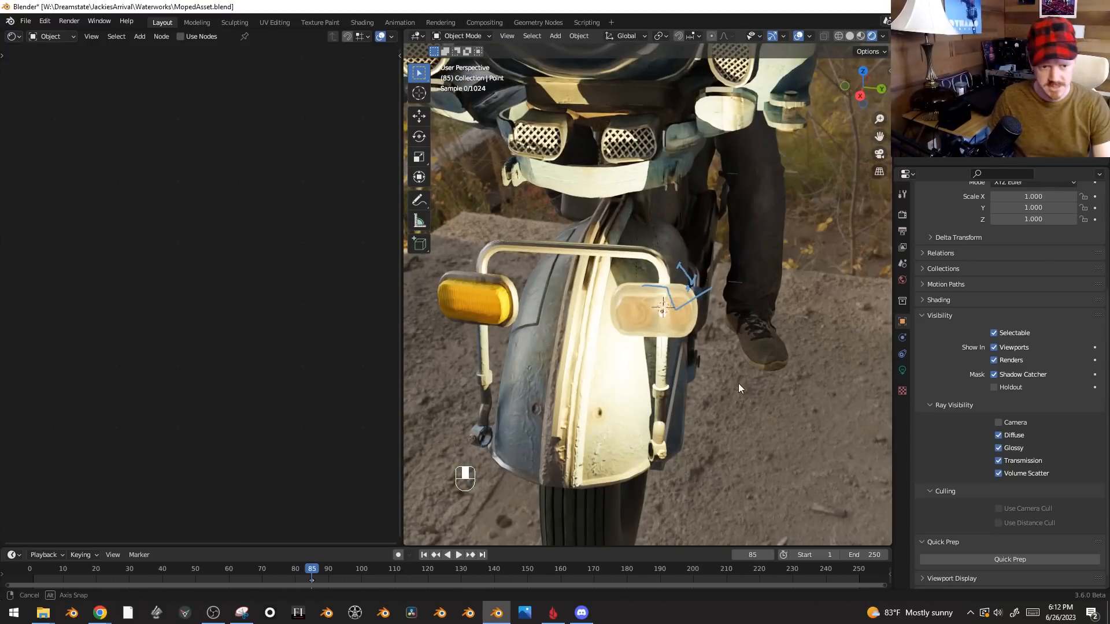
{"action": "scroll", "coordinate": [738, 383], "scroll_direction": "up", "scroll_amount": 3}
{"action": "left_click", "coordinate": [902, 370]}
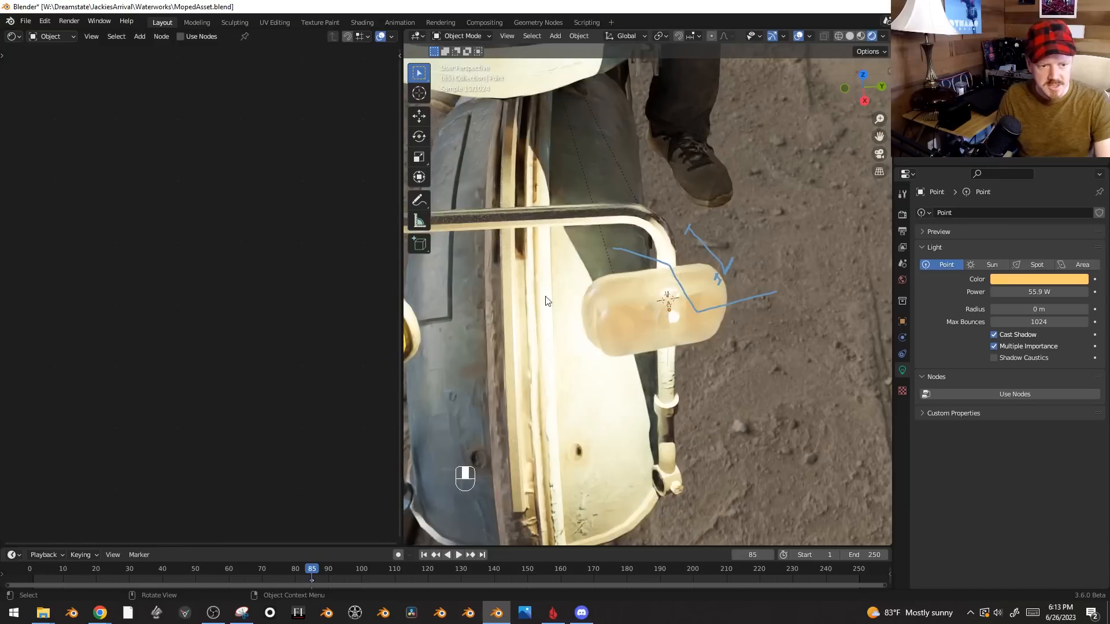
{"action": "left_click", "coordinate": [1078, 264]}
{"action": "middle_click_drag", "start_coordinate": [782, 280], "coordinate": [798, 328]}
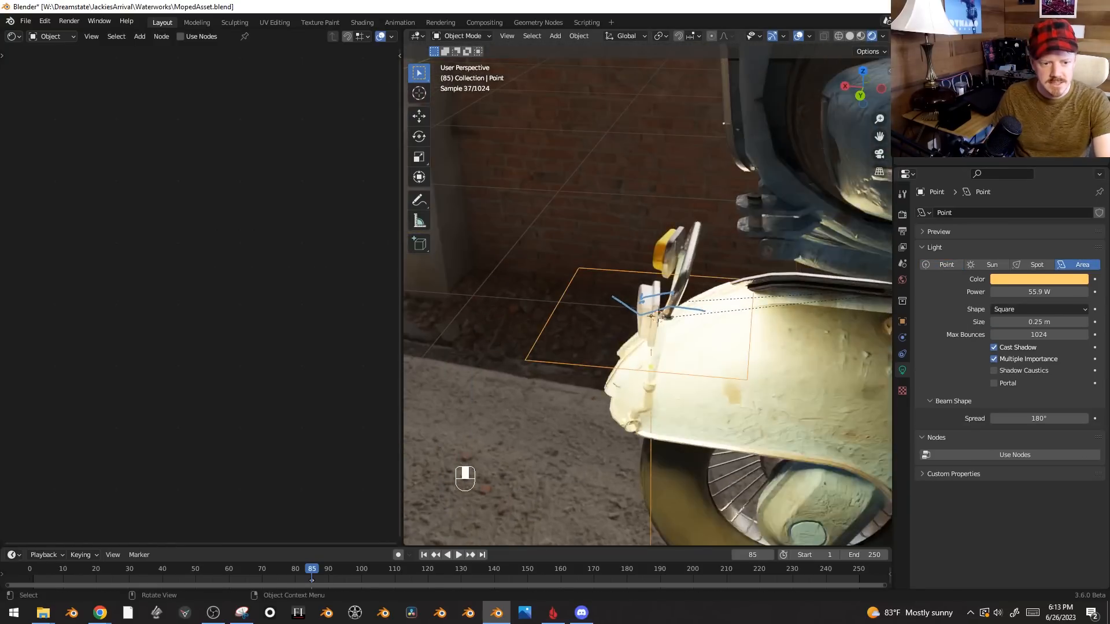
- Scale the area light to 0.112, then rotate and move it to shine outward at the turn signal cover
{"action": "key", "text": "g"}
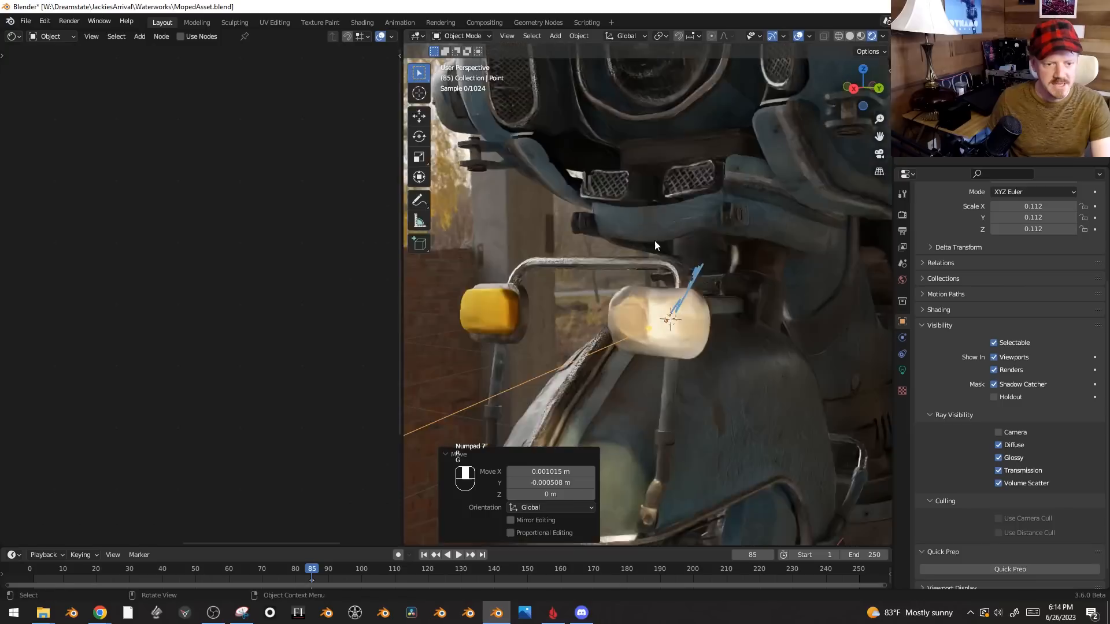
{"action": "middle_click_drag", "start_coordinate": [654, 240], "coordinate": [660, 207]}
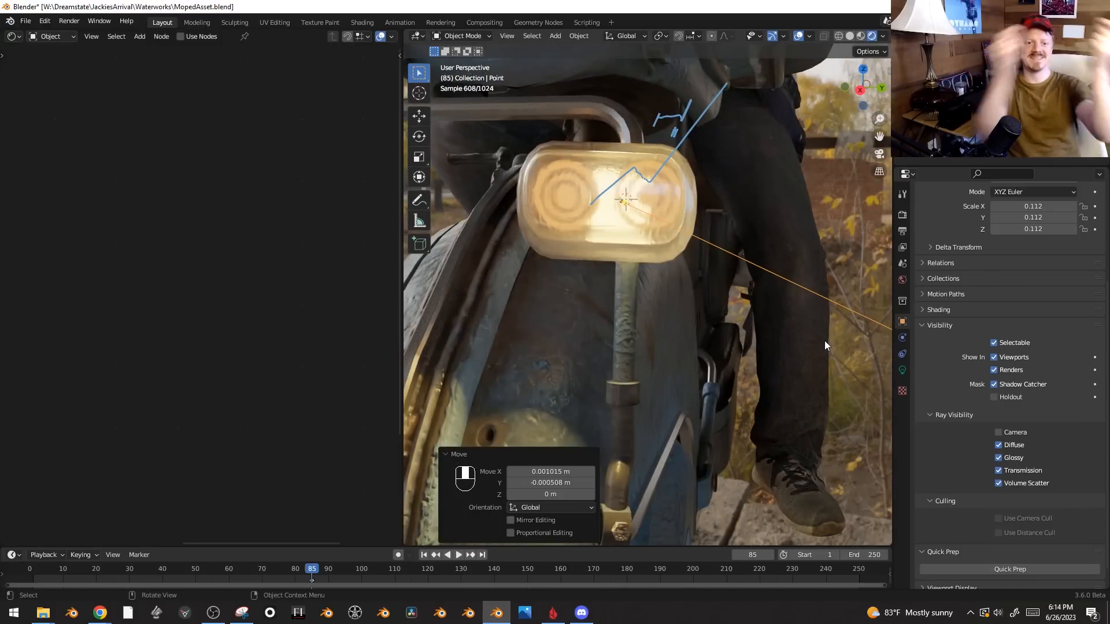
- Move the area light -0.024 m along its local Z axis and view the whole front without overlays
{"action": "middle_click_drag", "start_coordinate": [774, 314], "coordinate": [792, 182]}
{"action": "key", "text": "g"}
{"action": "key", "text": "z"}
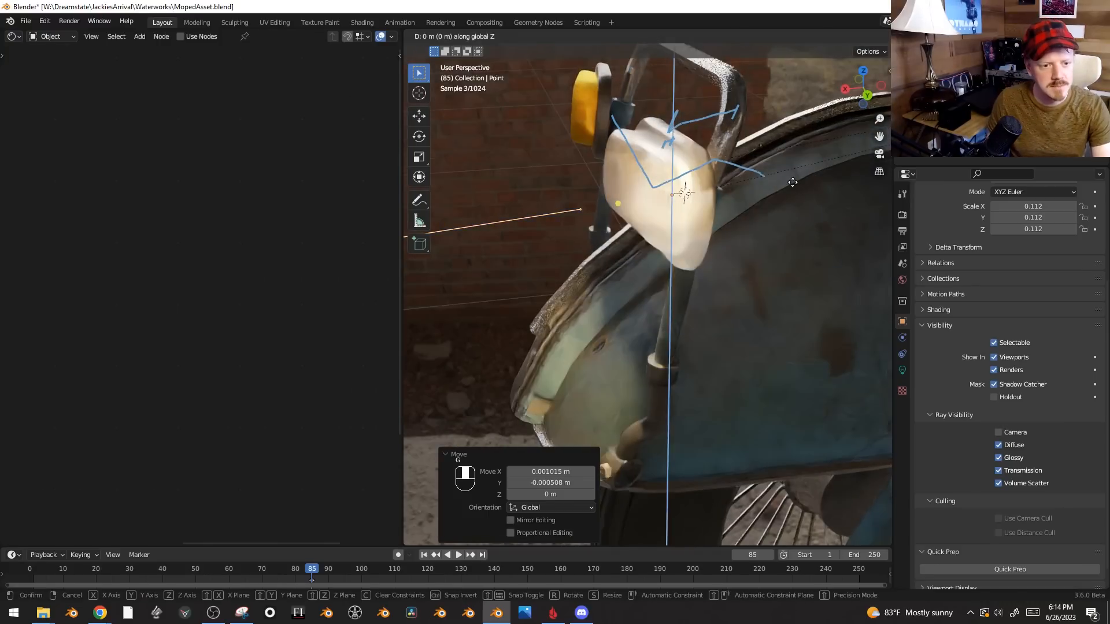
{"action": "key", "text": "z"}
{"action": "left_click", "coordinate": [748, 182]}
{"action": "scroll", "coordinate": [725, 268], "scroll_direction": "down", "scroll_amount": 6}
{"action": "key", "text": "shift+alt+z"}
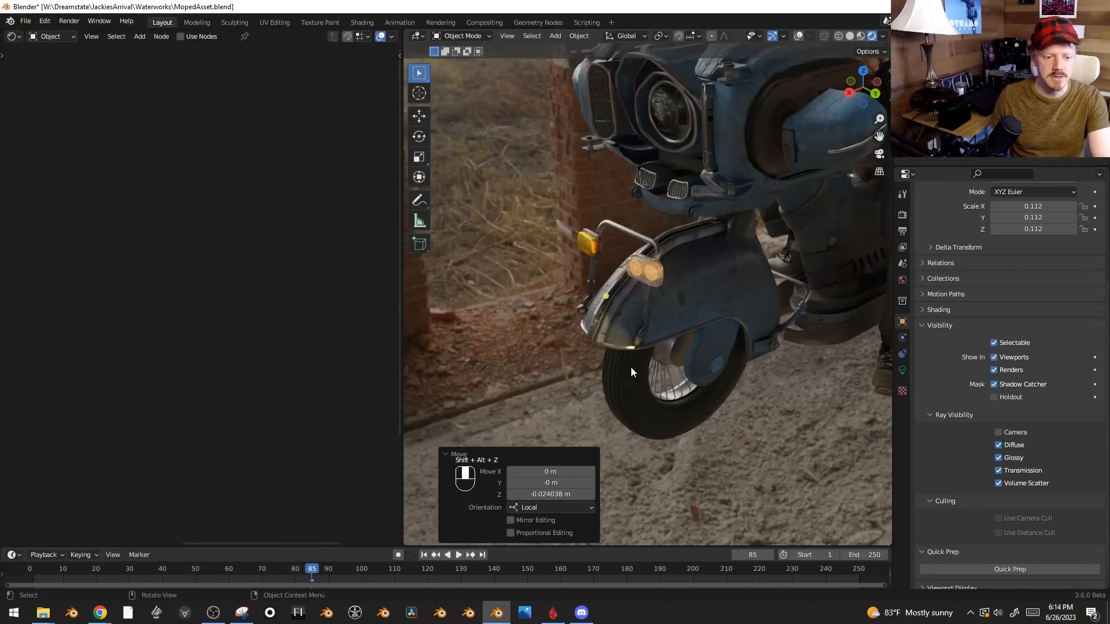
- Set the emission strength of the Turnsignals material on the lights inside the front turn signal to 25
{"action": "key", "text": "shift+a"}
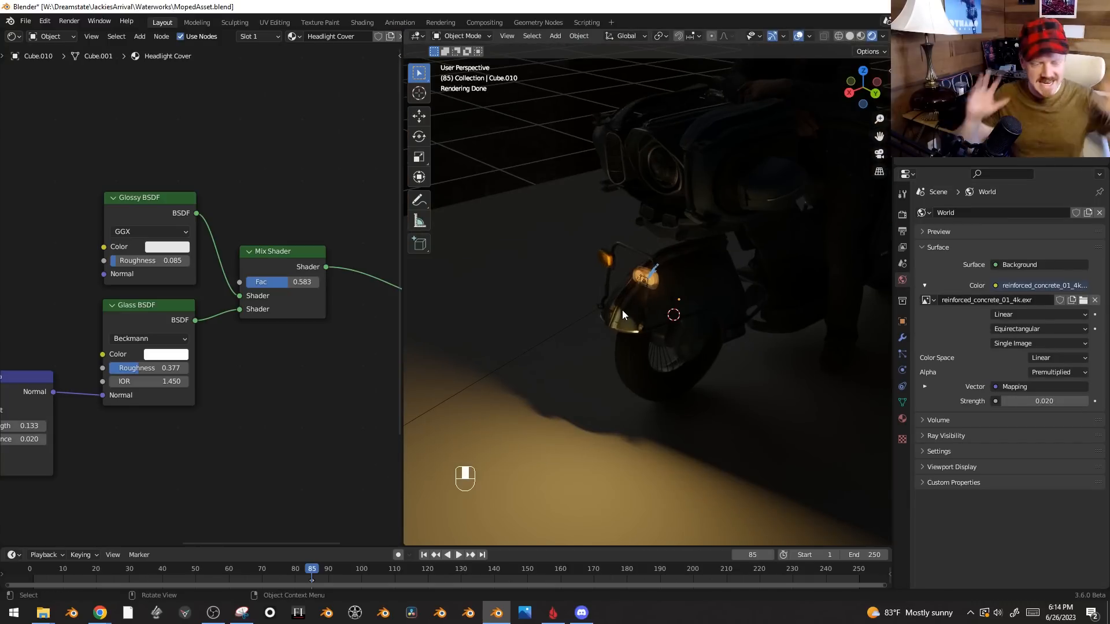
{"action": "middle_click_drag", "start_coordinate": [646, 269], "coordinate": [704, 304]}
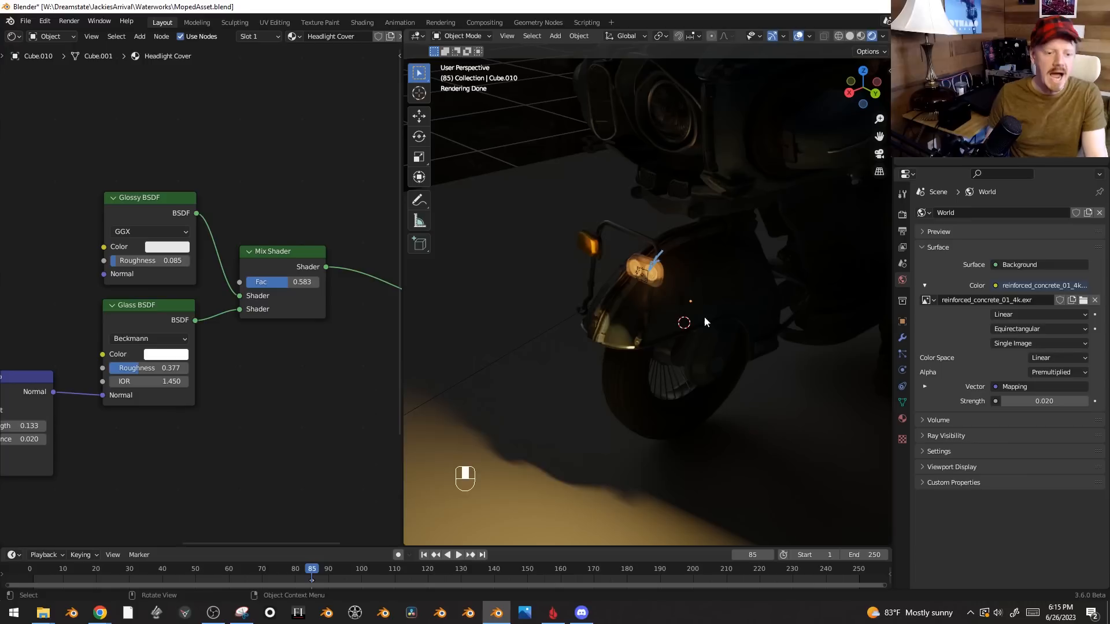
{"action": "left_click", "coordinate": [561, 320]}
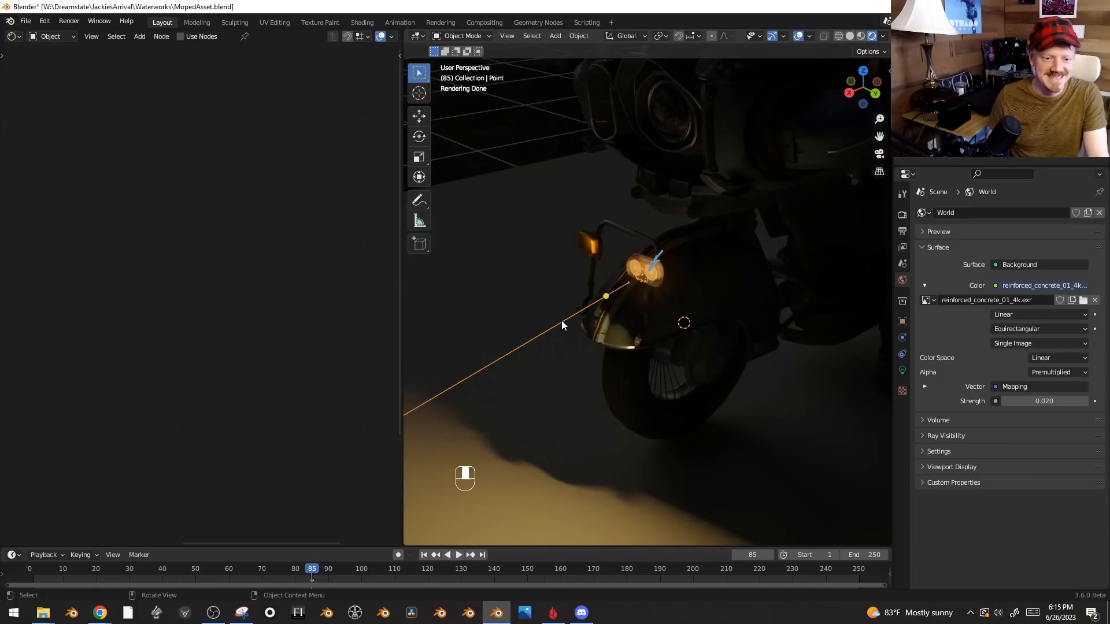
{"action": "middle_click_drag", "start_coordinate": [561, 321], "coordinate": [677, 282]}
{"action": "scroll", "coordinate": [678, 281], "scroll_direction": "up", "scroll_amount": 3}
{"action": "left_click", "coordinate": [659, 267]}
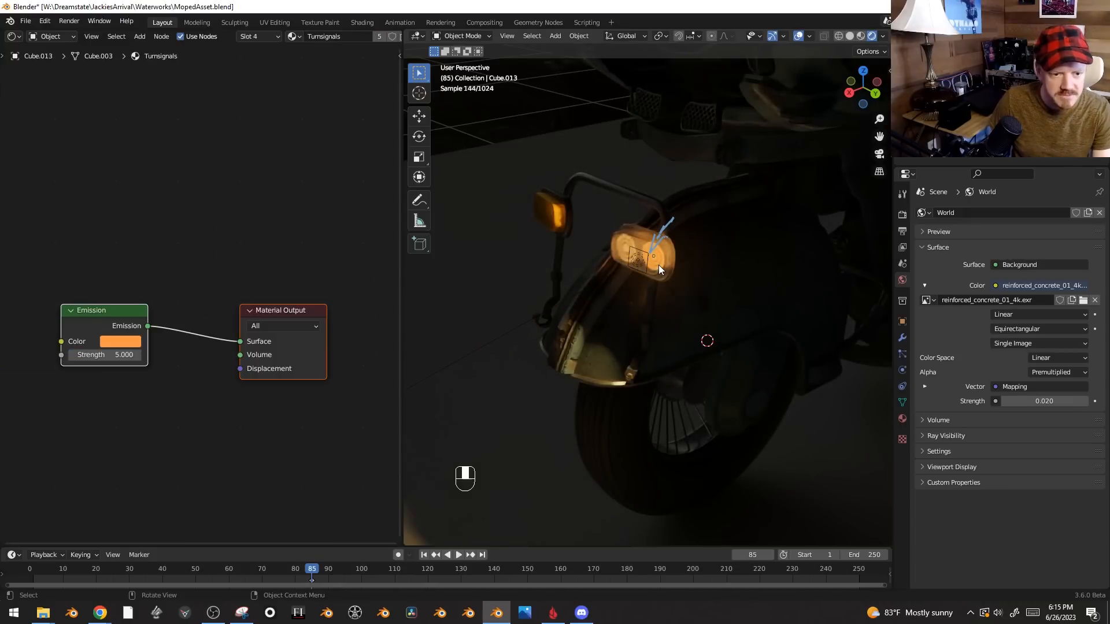
{"action": "left_click", "coordinate": [97, 353]}
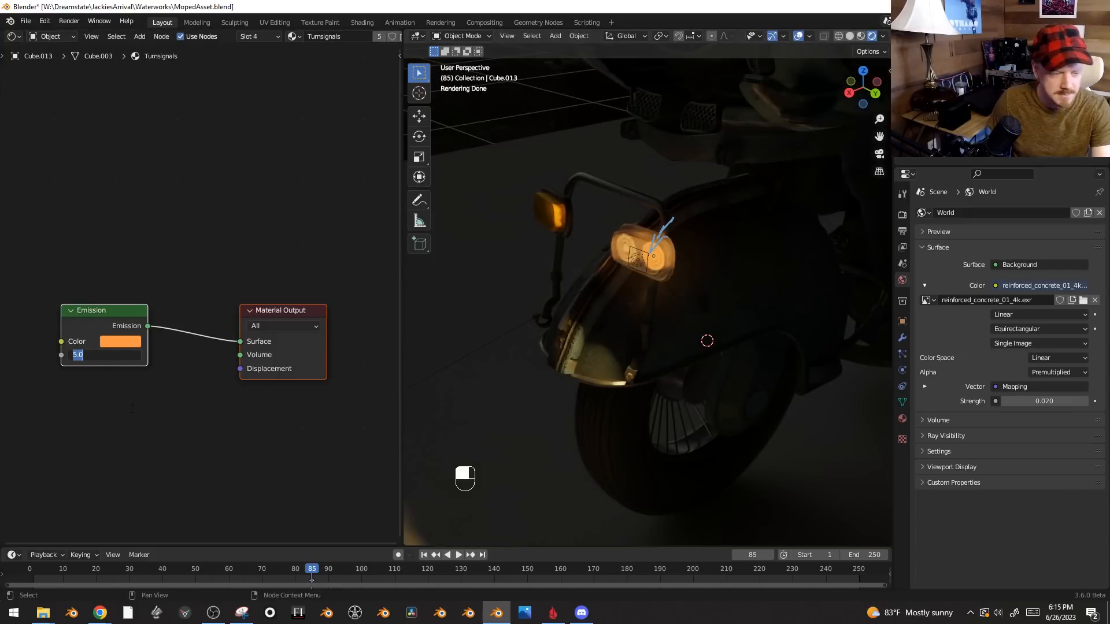
{"action": "type", "text": "25"}
{"action": "key", "text": "Return"}
{"action": "scroll", "coordinate": [788, 326], "scroll_direction": "down", "scroll_amount": 3}
- Inspect the brightened turn signal and the front of the moped from several angles without overlays
{"action": "key", "text": "shift+alt+z"}
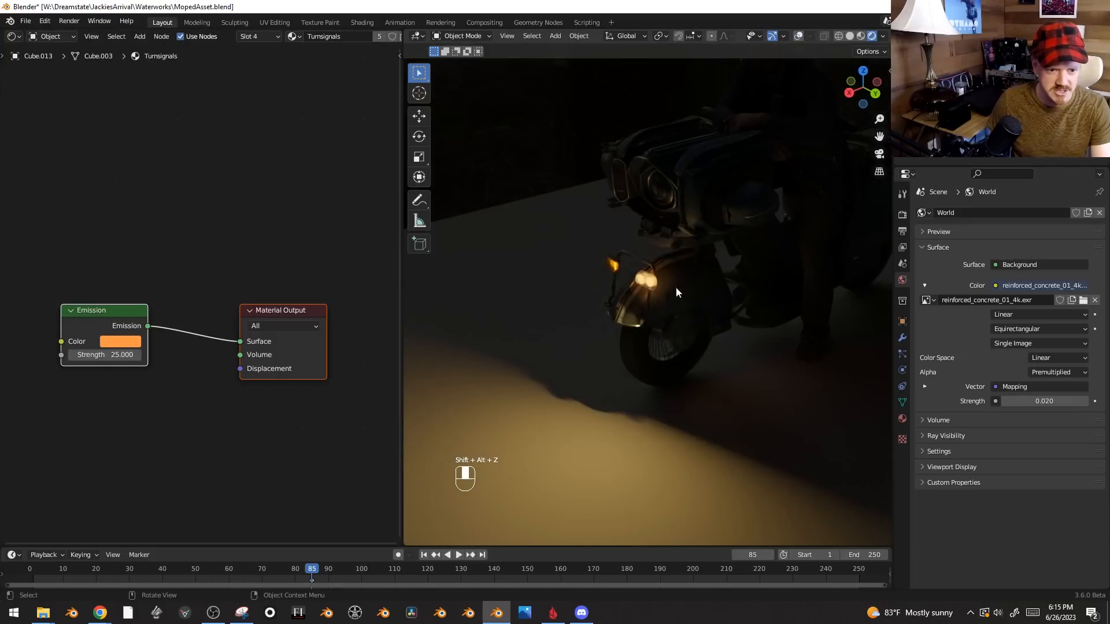
{"action": "middle_click_drag", "start_coordinate": [569, 411], "coordinate": [748, 418]}
{"action": "middle_click_drag", "start_coordinate": [806, 371], "coordinate": [705, 288]}
{"action": "key", "text": "shift+alt+z"}
{"action": "key", "text": "shift+alt+z"}
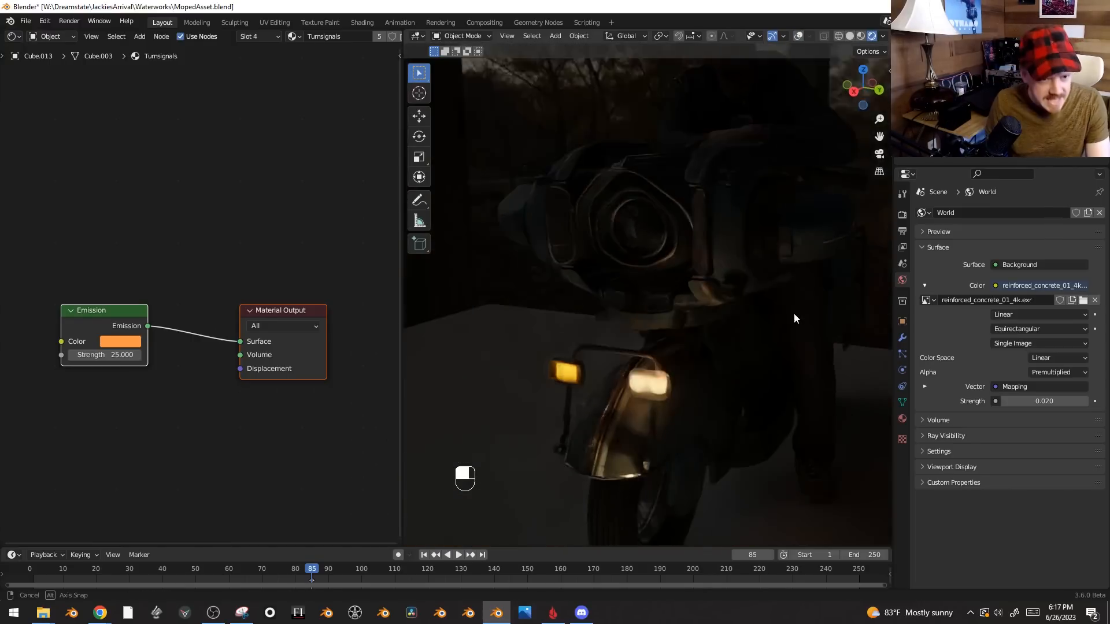
{"action": "middle_click_drag", "start_coordinate": [793, 315], "coordinate": [714, 297]}
{"action": "middle_click_drag", "start_coordinate": [612, 312], "coordinate": [711, 338]}
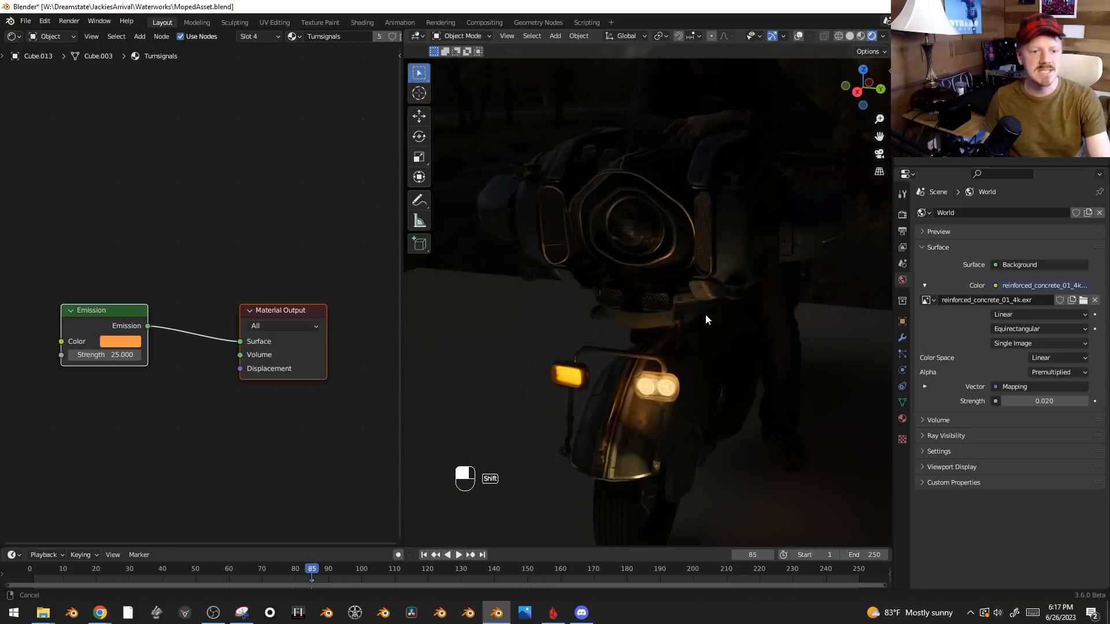
{"action": "middle_click_drag", "start_coordinate": [705, 315], "coordinate": [706, 398], "text": "shift"}
{"action": "middle_click_drag", "start_coordinate": [697, 319], "coordinate": [628, 314]}
{"action": "key", "text": "d"}
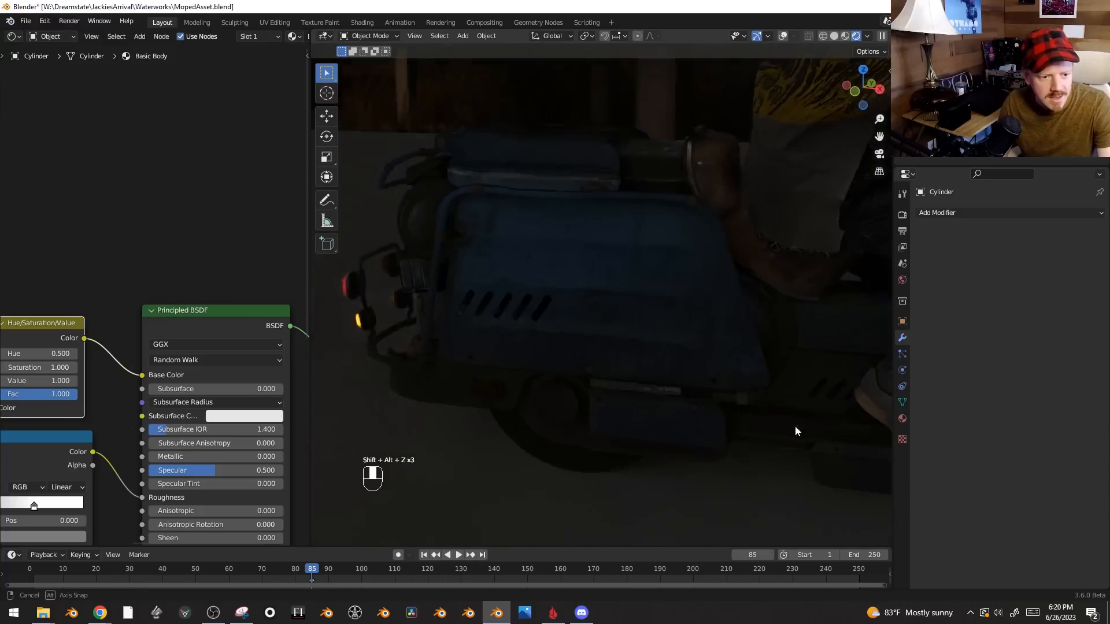
- Replace the rear body panel's Basic Body material with the Headlight Cover glass material
{"action": "key", "text": "shift+alt+z"}
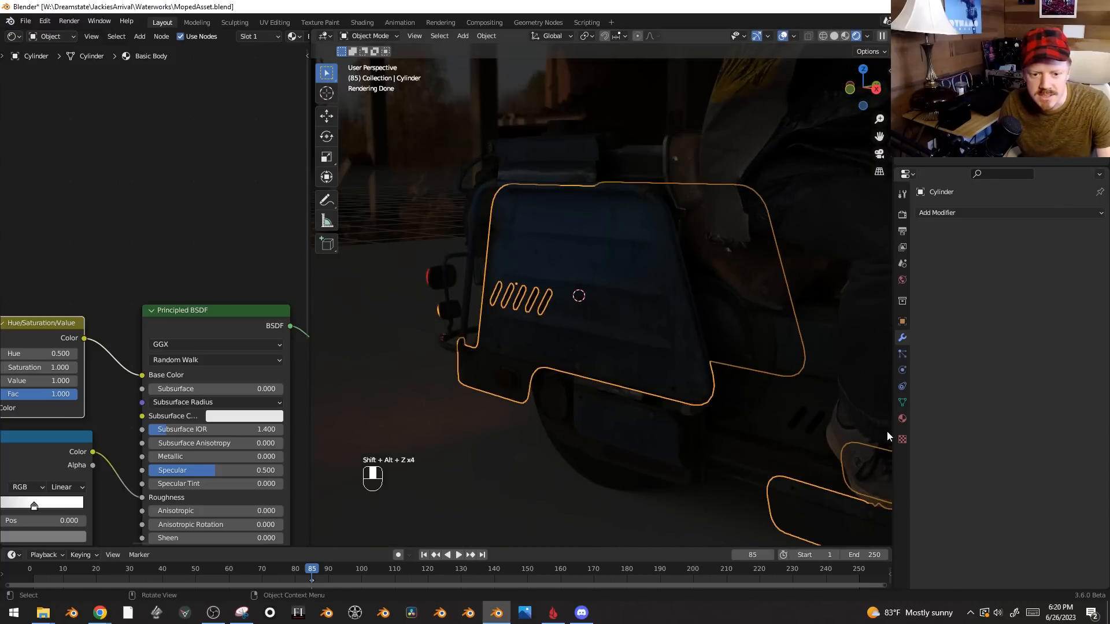
{"action": "left_click", "coordinate": [903, 419]}
{"action": "left_click", "coordinate": [923, 262]}
{"action": "type", "text": "head"}
{"action": "key", "text": "Down"}
{"action": "key", "text": "Return"}
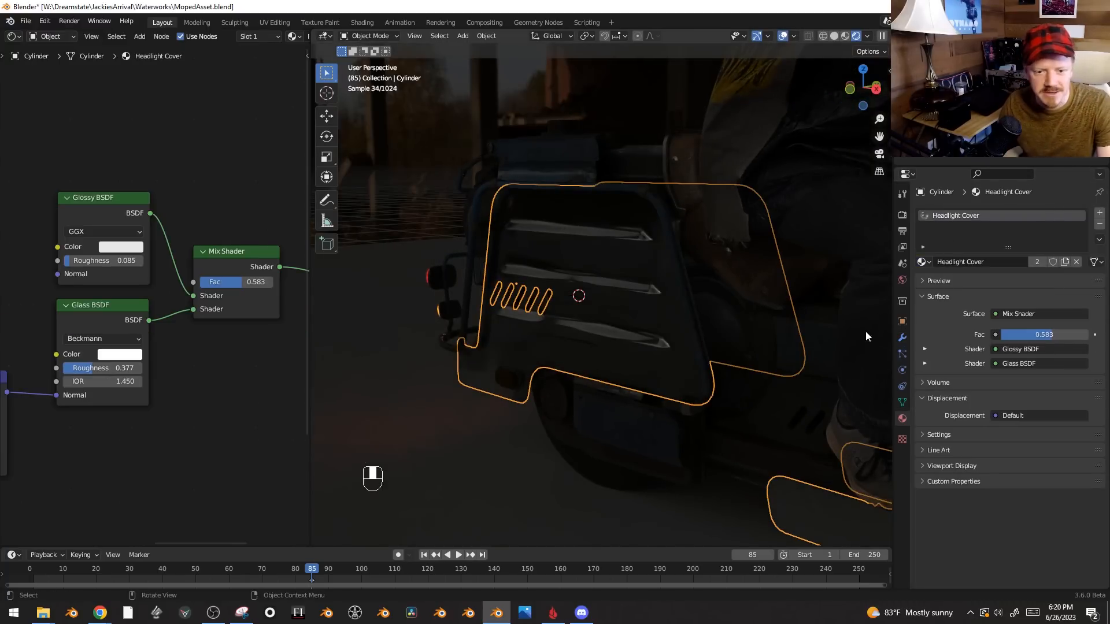
- Add a Solidify modifier with a thickness of 0.015 m to the glass body panel
{"action": "left_click", "coordinate": [902, 340]}
{"action": "left_click", "coordinate": [978, 211]}
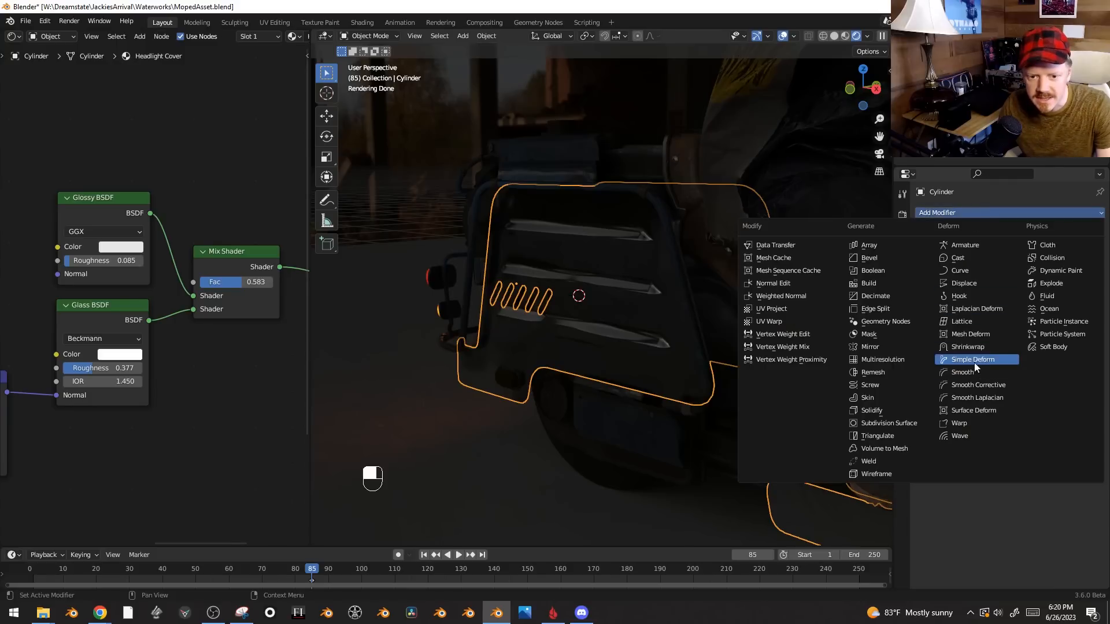
{"action": "left_click", "coordinate": [885, 410]}
{"action": "left_click_drag", "start_coordinate": [1035, 263], "coordinate": [1055, 267]}
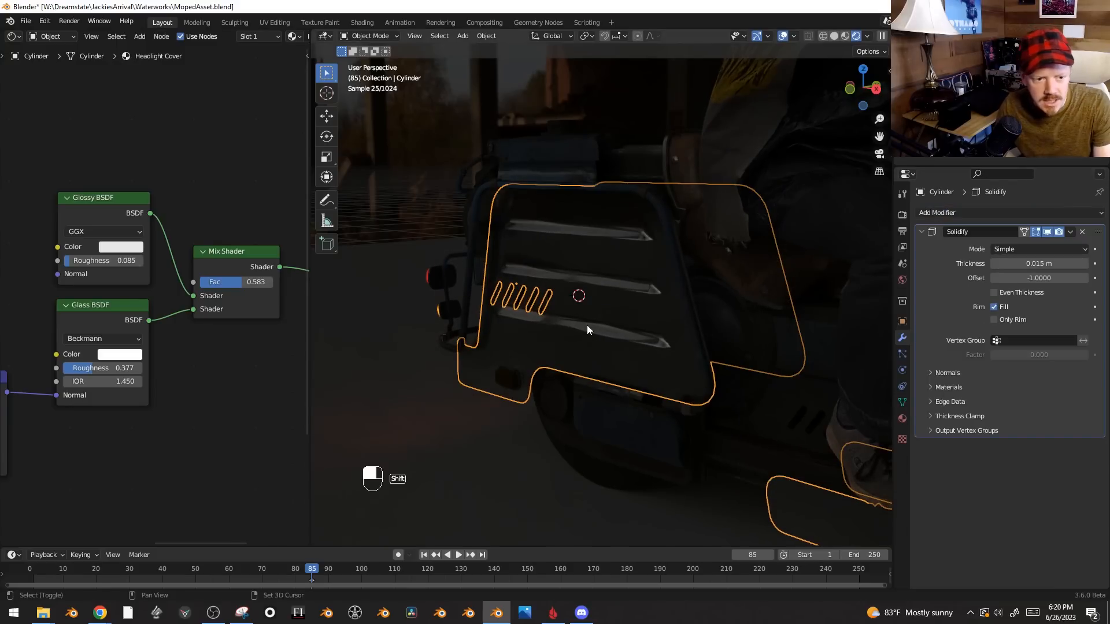
- Add a point light at the rear body panel and move it along the global Y axis to about -0.099 m
{"action": "key", "text": "shift+a"}
{"action": "mouse_move", "coordinate": [587, 327]}
{"action": "left_click", "coordinate": [669, 328]}
{"action": "key", "text": "g"}
{"action": "key", "text": "y"}
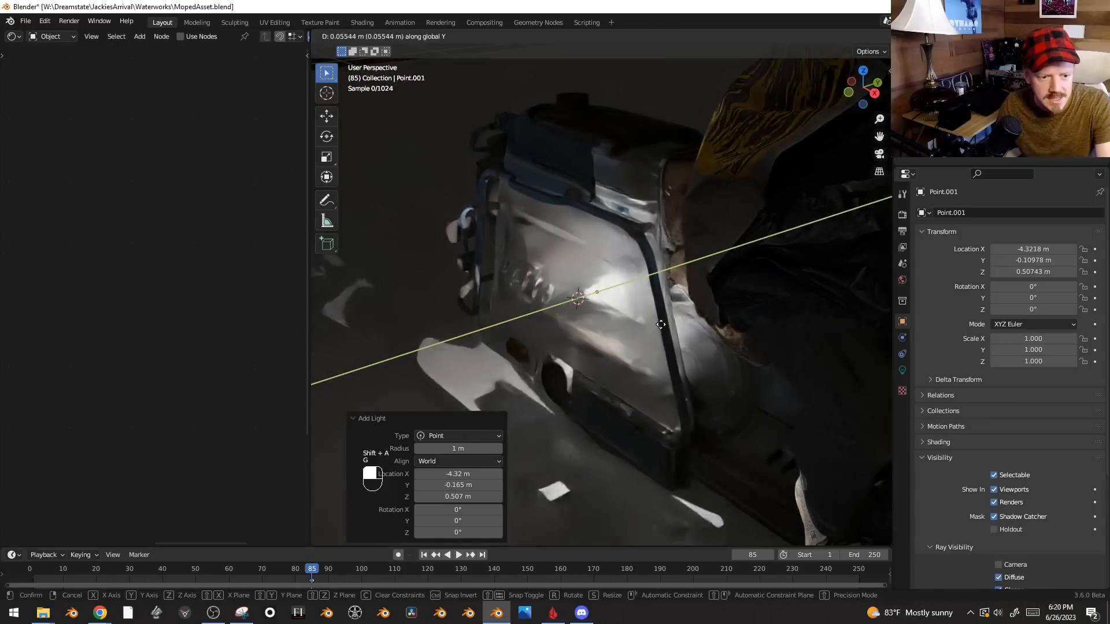
{"action": "left_click", "coordinate": [664, 324]}
- Lower the Bump strength of the body panel's Headlight Cover material to 0.059
{"action": "left_click", "coordinate": [590, 334]}
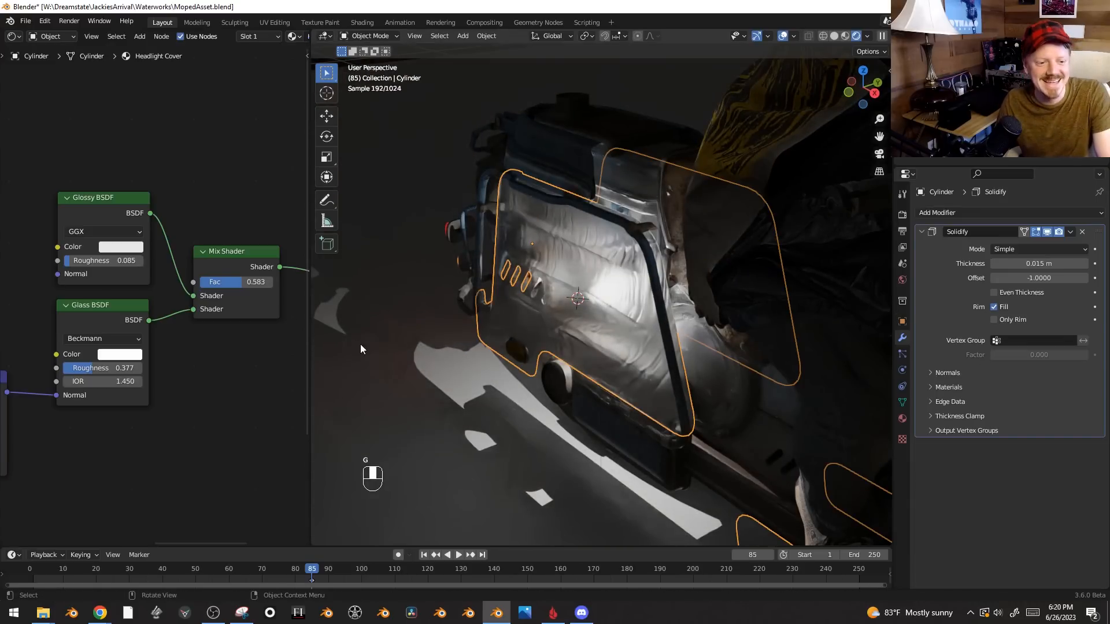
{"action": "middle_click_drag", "start_coordinate": [194, 379], "coordinate": [94, 317]}
{"action": "left_click_drag", "start_coordinate": [175, 362], "coordinate": [163, 362]}
{"action": "key", "text": "a"}
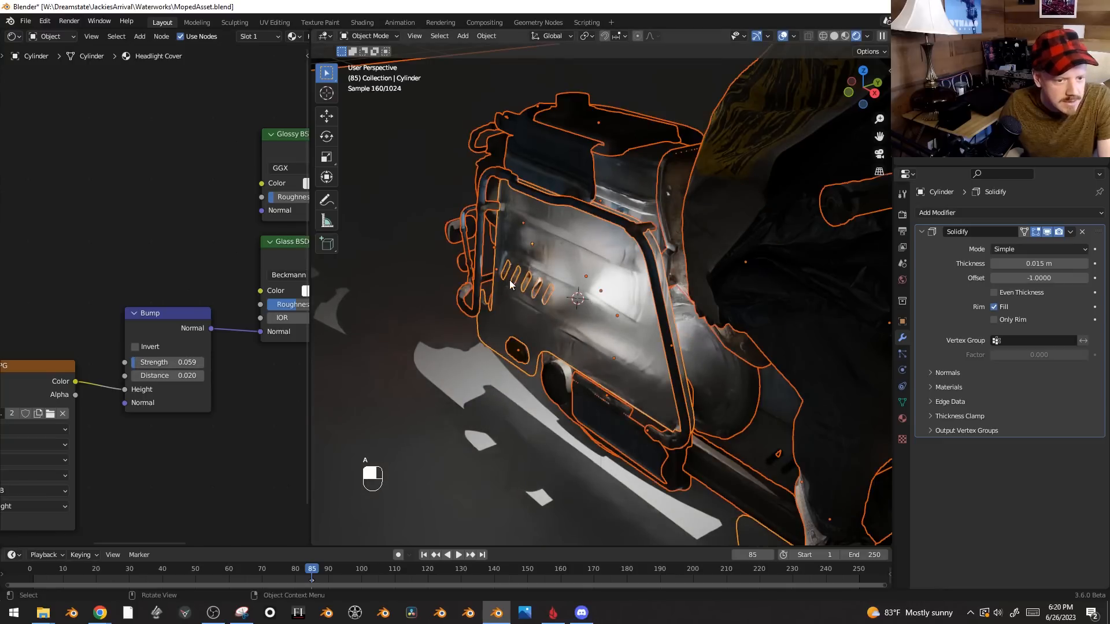
- Give the point light inside the glass body panel a warm orange color and view the glowing bodywork
{"action": "left_click", "coordinate": [601, 286]}
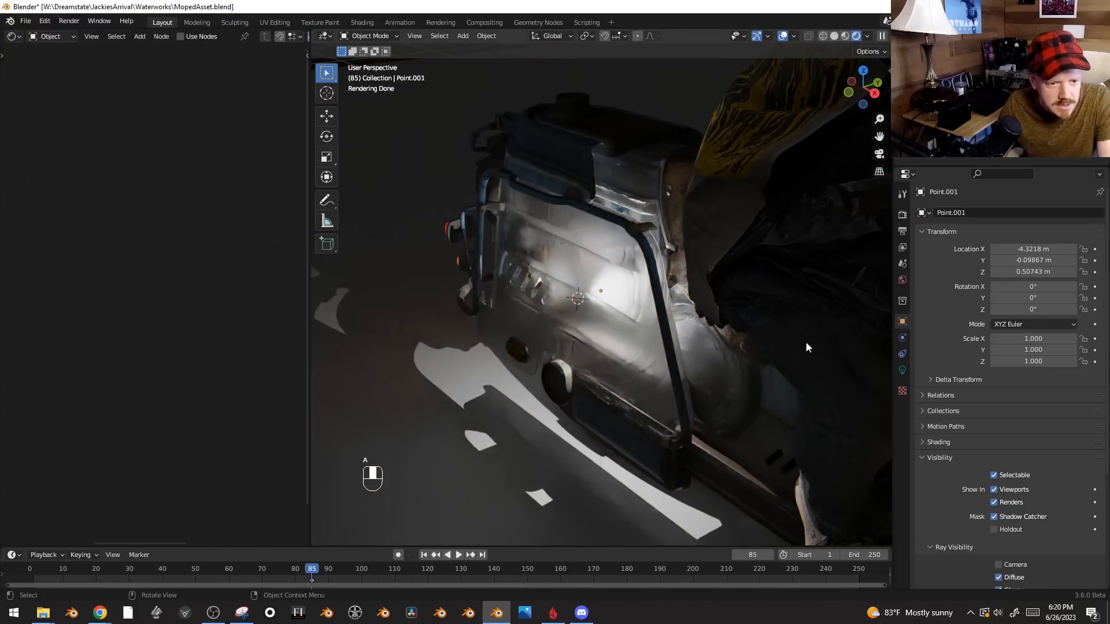
{"action": "left_click", "coordinate": [902, 370]}
{"action": "left_click", "coordinate": [1034, 279]}
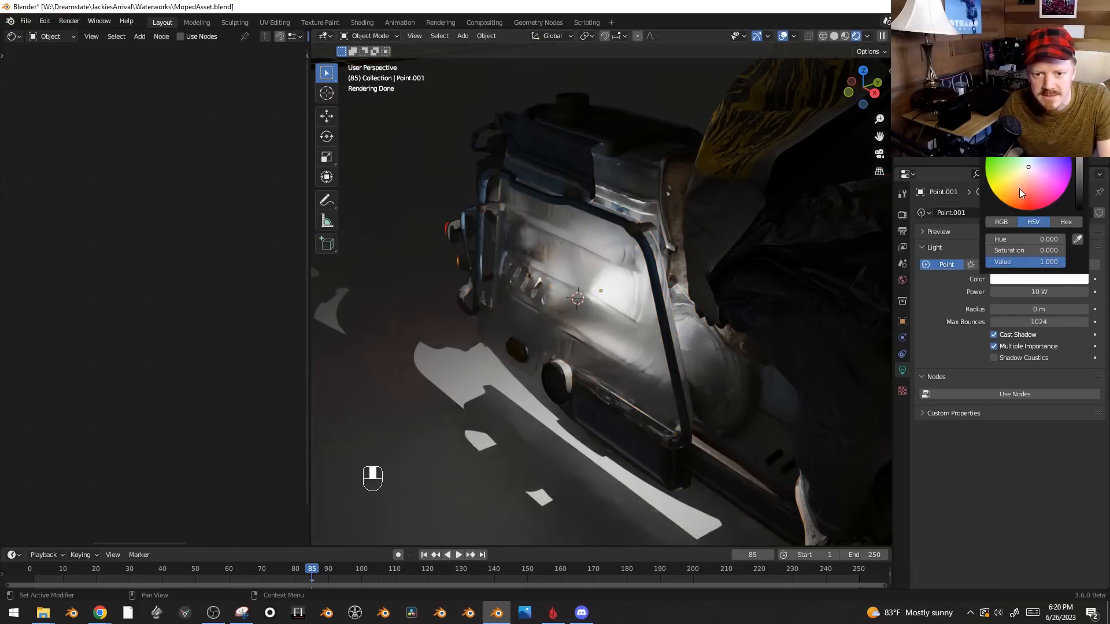
{"action": "left_click", "coordinate": [1021, 192]}
{"action": "middle_click_drag", "start_coordinate": [679, 314], "coordinate": [754, 285]}
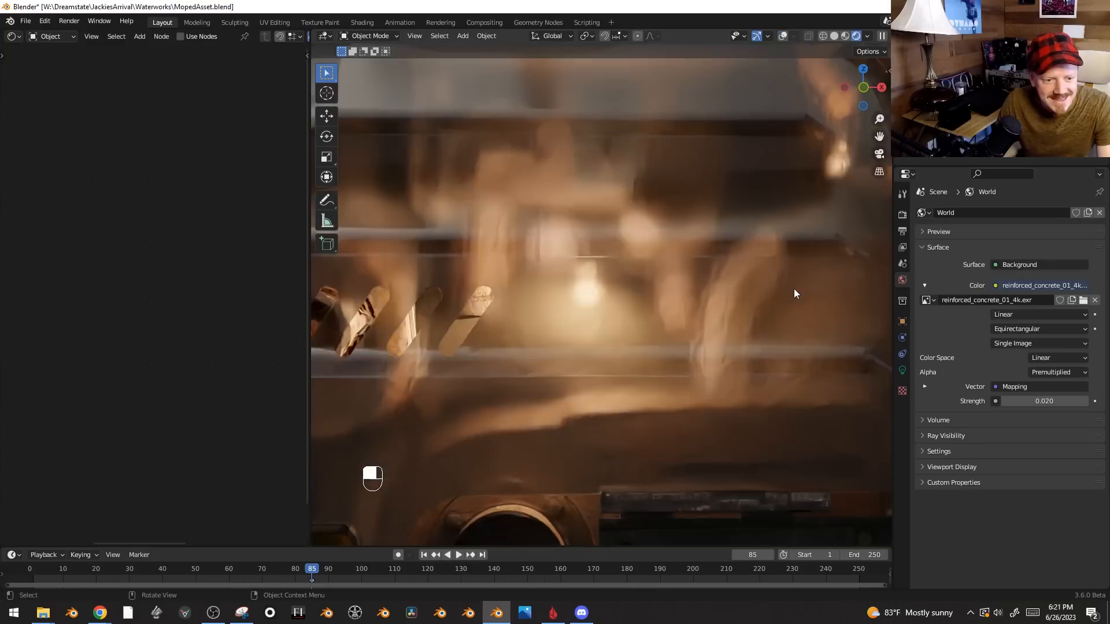
{"action": "scroll", "coordinate": [793, 289], "scroll_direction": "down", "scroll_amount": 12}
{"action": "middle_click_drag", "start_coordinate": [793, 290], "coordinate": [829, 300]}
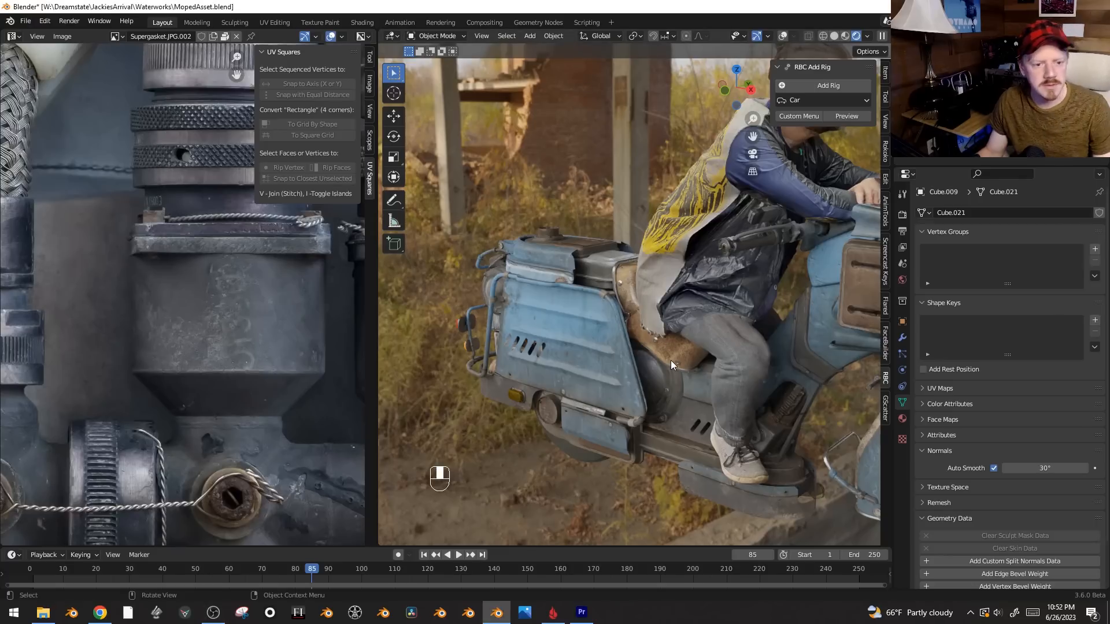
- Isolate the moped's seat in local view and clear the selection
{"action": "key", "text": "shift+alt+z"}
{"action": "left_click", "coordinate": [674, 364], "text": "alt+shift"}
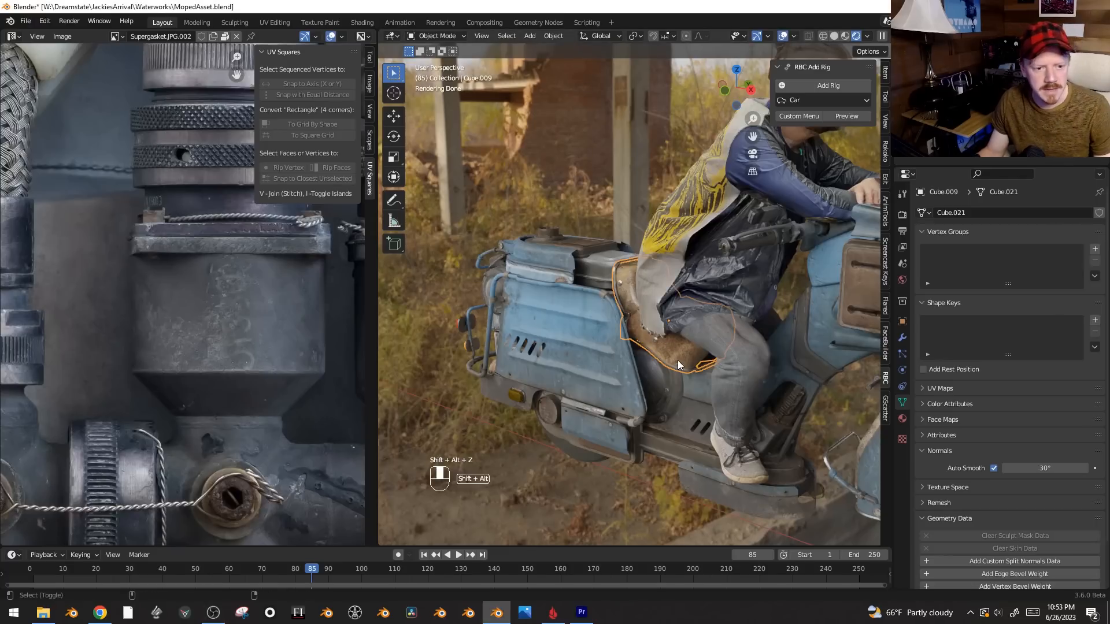
{"action": "key", "text": "KP_Divide"}
{"action": "key", "text": "alt+a"}
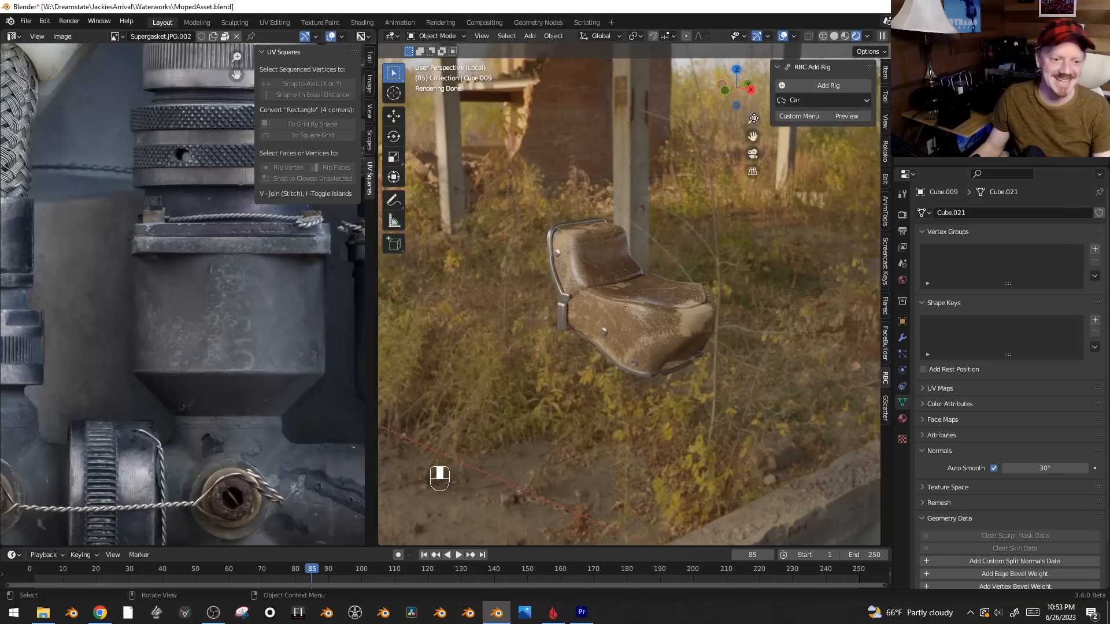
{"action": "mouse_move", "coordinate": [667, 281]}
{"action": "middle_mouse_down"}
{"action": "mouse_move", "coordinate": [811, 254]}
{"action": "mouse_move", "coordinate": [681, 284]}
{"action": "middle_mouse_up"}
- Add a cube and move and scale it to sit as a large block beside the isolated seat
{"action": "key", "text": "shift+a"}
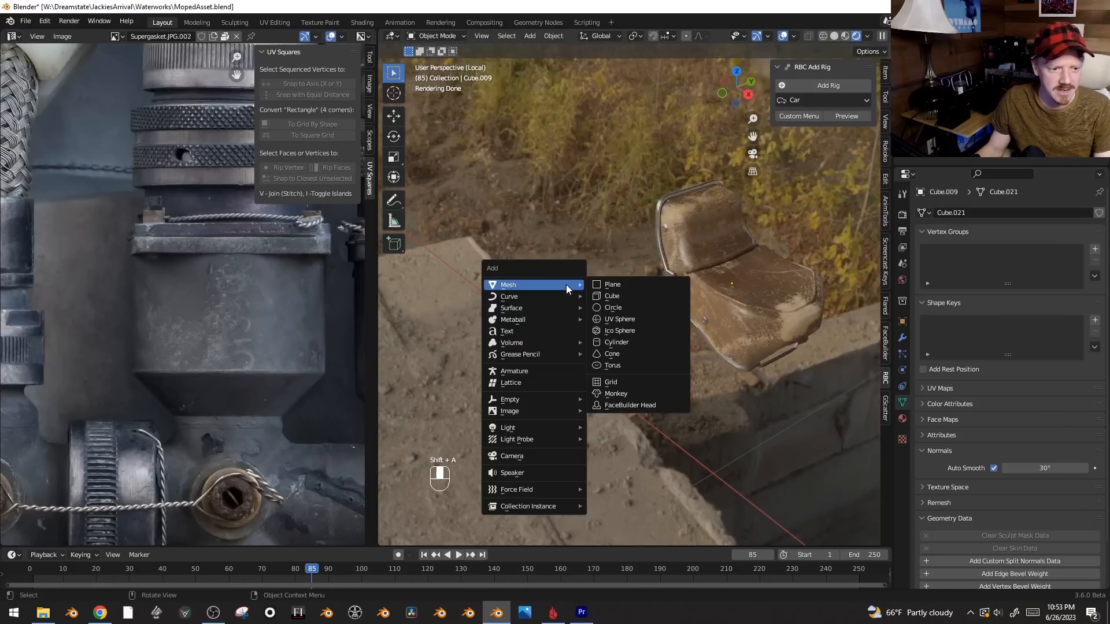
{"action": "left_click", "coordinate": [648, 298]}
{"action": "key", "text": "g"}
{"action": "left_click", "coordinate": [664, 311]}
{"action": "scroll", "coordinate": [665, 311], "scroll_direction": "down", "scroll_amount": 8}
{"action": "key", "text": "s"}
{"action": "left_click", "coordinate": [687, 318]}
{"action": "key", "text": "g"}
{"action": "left_click", "coordinate": [621, 295]}
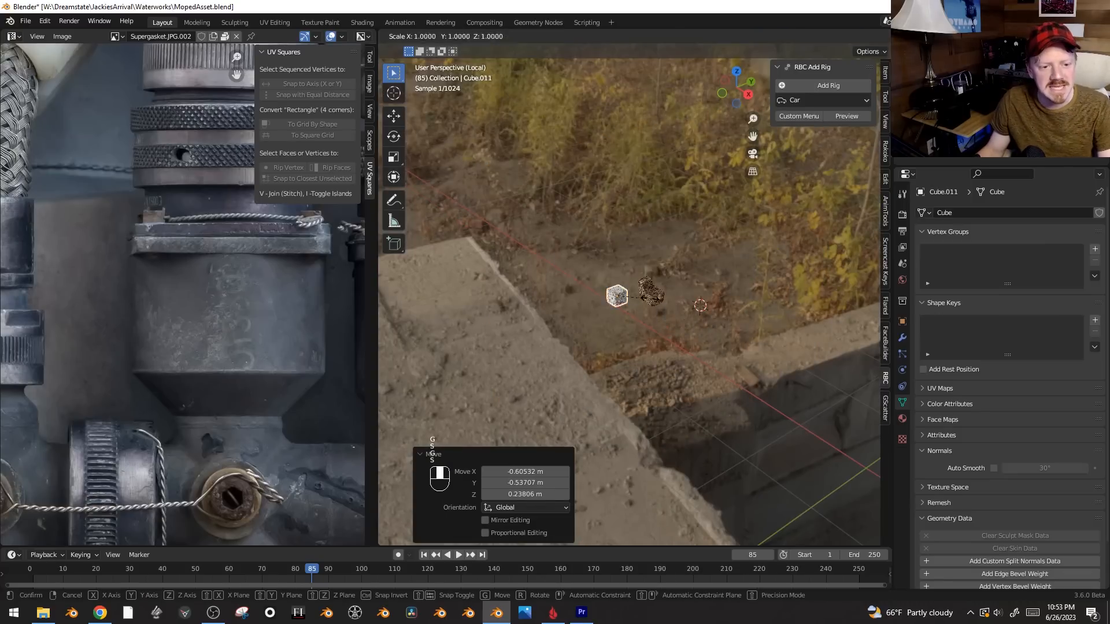
{"action": "key", "text": "s"}
{"action": "left_click", "coordinate": [665, 335]}
- Flatten the cube into a low block by moving its top face down along the Z axis
{"action": "key", "text": "Tab"}
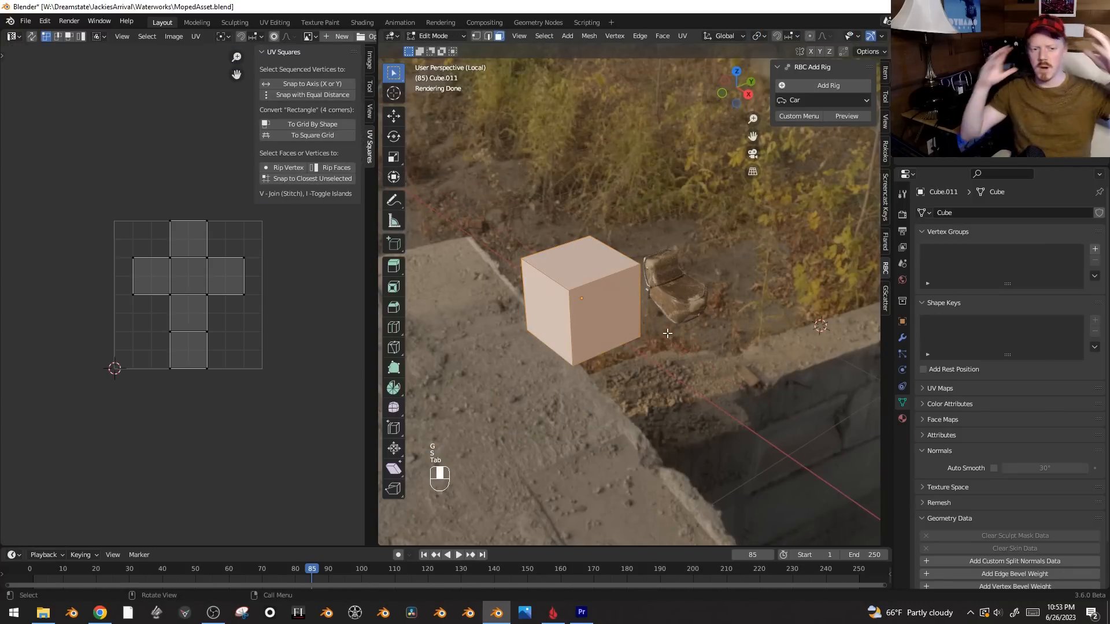
{"action": "scroll", "coordinate": [581, 221], "scroll_direction": "up", "scroll_amount": 5}
{"action": "key", "text": "Tab"}
{"action": "scroll", "coordinate": [658, 277], "scroll_direction": "down", "scroll_amount": 2}
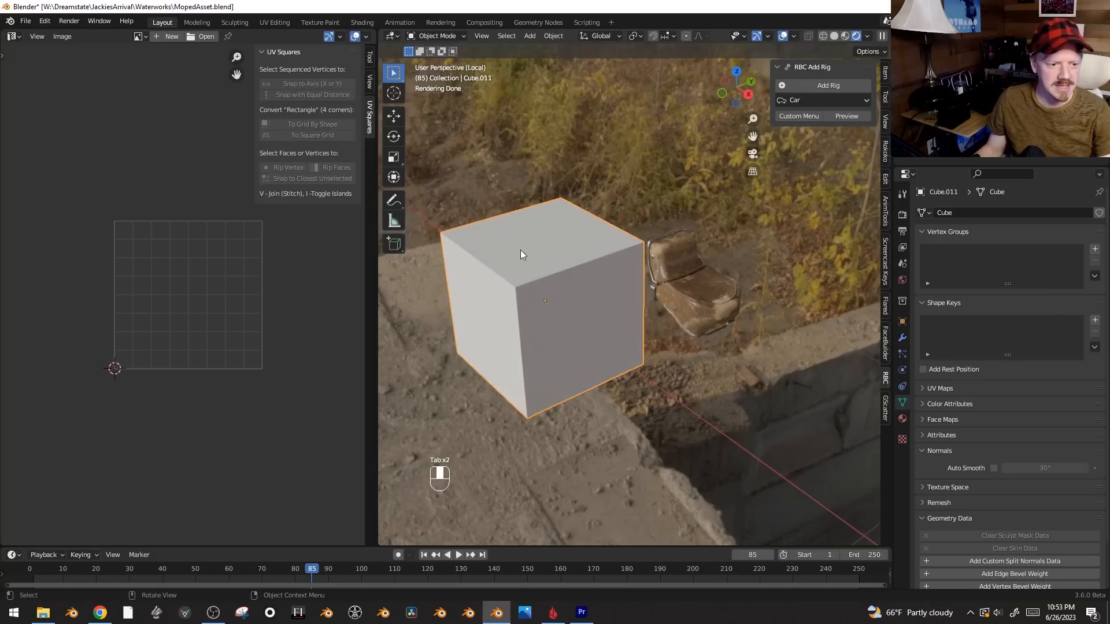
{"action": "key", "text": "Tab"}
{"action": "key", "text": "3"}
{"action": "left_click", "coordinate": [542, 244]}
{"action": "key", "text": "g"}
{"action": "key", "text": "z"}
{"action": "left_click", "coordinate": [672, 315]}
- Try a wide, multi-segment rounded bevel on all edges of the block, and undo it
{"action": "key", "text": "a"}
{"action": "key", "text": "ctrl+b"}
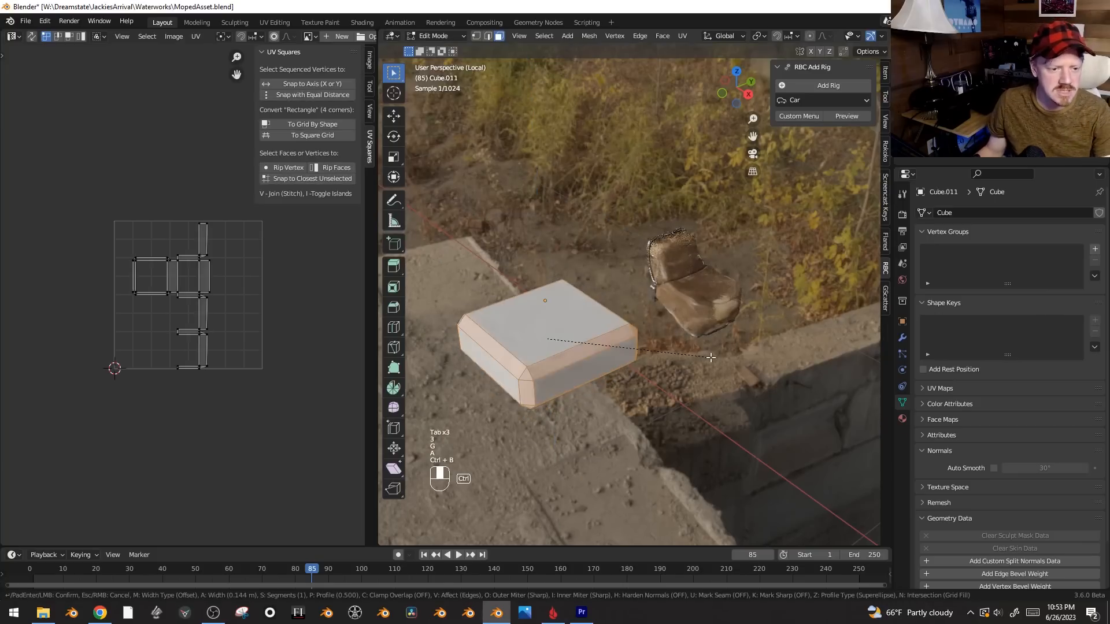
{"action": "scroll", "coordinate": [693, 341], "scroll_direction": "up", "scroll_amount": 5}
{"action": "left_click", "coordinate": [716, 361]}
{"action": "key", "text": "Tab"}
{"action": "scroll", "coordinate": [717, 364], "scroll_direction": "up", "scroll_amount": 3}
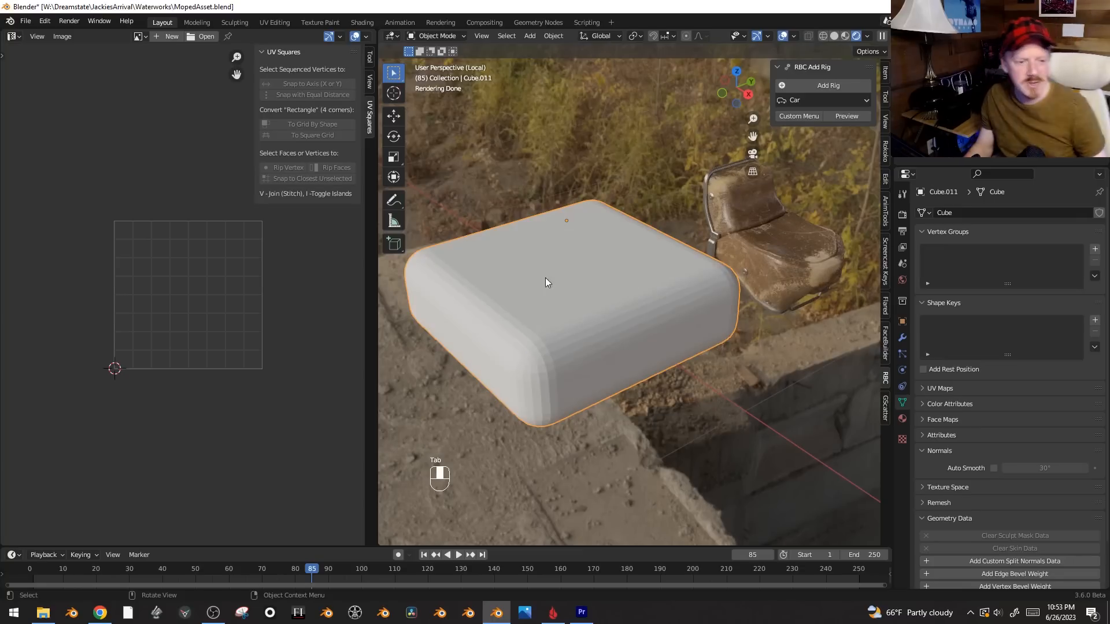
{"action": "key", "text": "Tab"}
{"action": "scroll", "coordinate": [762, 312], "scroll_direction": "up", "scroll_amount": 4}
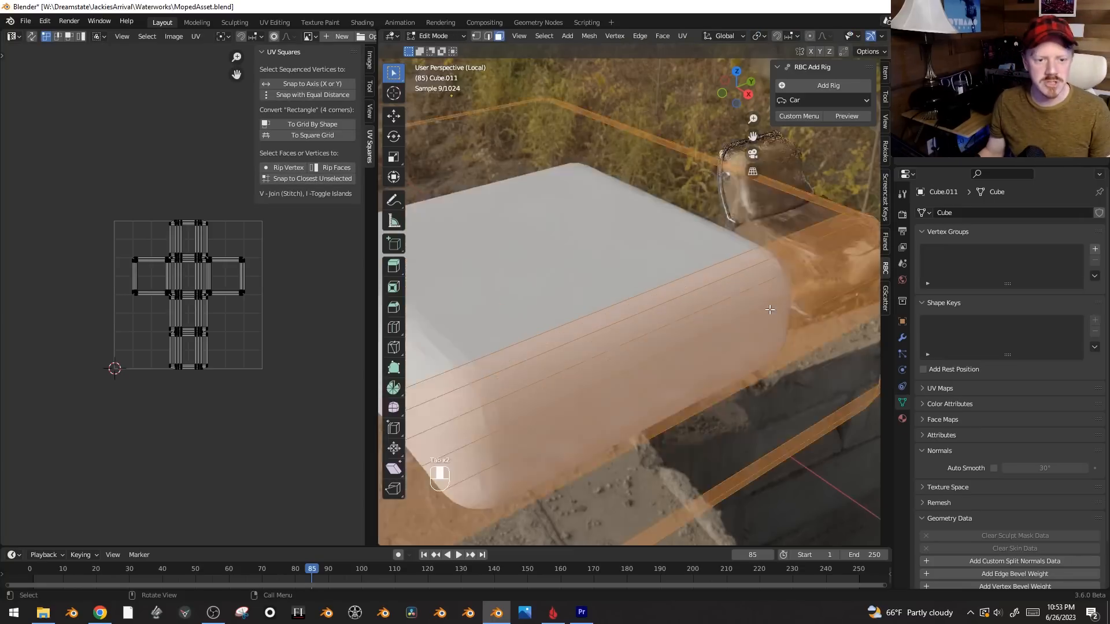
{"action": "middle_click_drag", "start_coordinate": [768, 310], "coordinate": [727, 359], "text": "shift"}
{"action": "scroll", "coordinate": [770, 357], "scroll_direction": "down", "scroll_amount": 4}
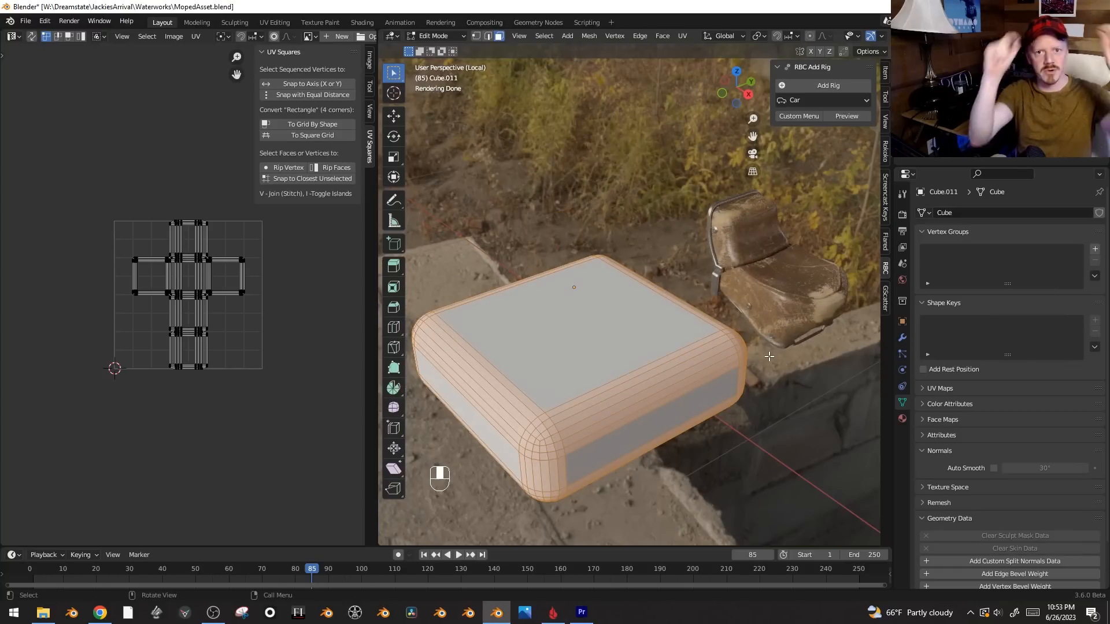
{"action": "key", "text": "ctrl+z"}
{"action": "key", "text": "ctrl+z"}
{"action": "key", "text": "ctrl+z"}
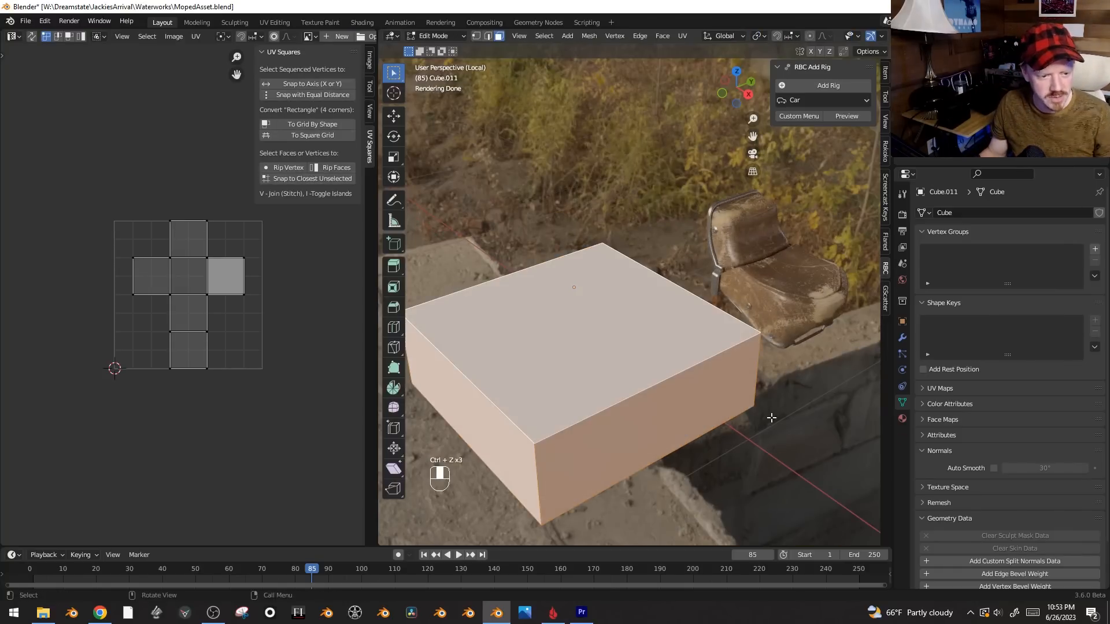
- Bevel all edges of the block about 0.089 m wide with four segments
{"action": "key", "text": "ctrl+b"}
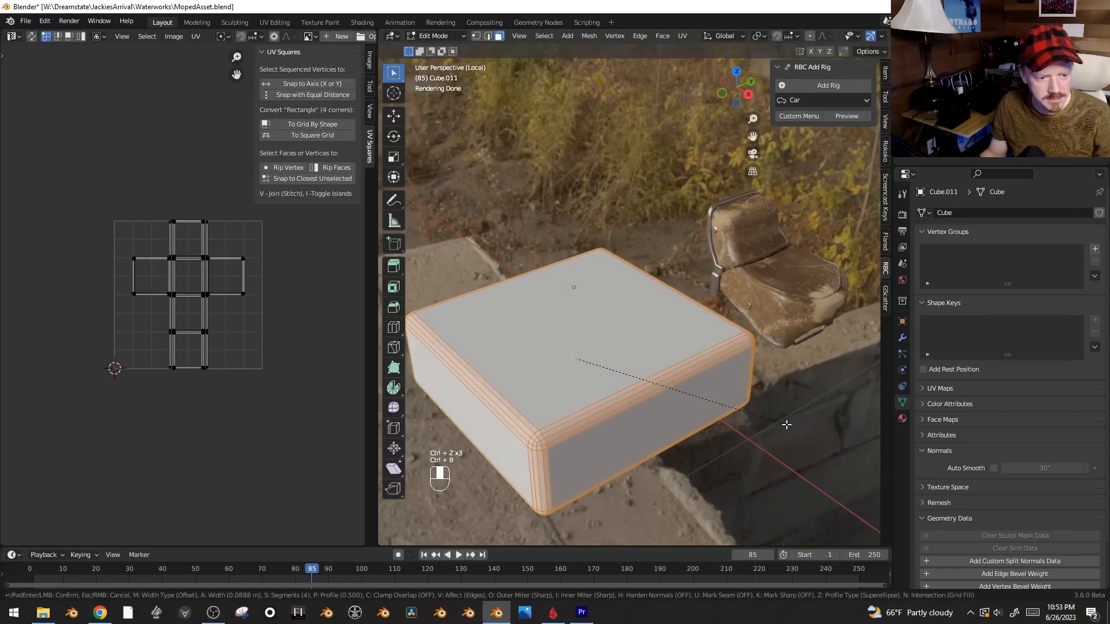
{"action": "left_click", "coordinate": [786, 424]}
{"action": "middle_click_drag", "start_coordinate": [762, 356], "coordinate": [792, 338], "text": "shift"}
- Add evenly spaced loop cuts across the block in both horizontal directions, leaving them centered
{"action": "key", "text": "ctrl+r"}
{"action": "scroll", "coordinate": [780, 335], "scroll_direction": "up", "scroll_amount": 3}
{"action": "left_click", "coordinate": [774, 334]}
{"action": "right_click", "coordinate": [774, 334]}
{"action": "key", "text": "ctrl+r"}
{"action": "scroll", "coordinate": [581, 331], "scroll_direction": "up", "scroll_amount": 4}
{"action": "left_click", "coordinate": [585, 332]}
{"action": "right_click", "coordinate": [594, 336]}
{"action": "key", "text": "ctrl+r"}
{"action": "right_click", "coordinate": [653, 413]}
- Sink vertices on the block's top along Z with proportional editing to form a dip, the first by about 0.023 m
{"action": "key", "text": "1"}
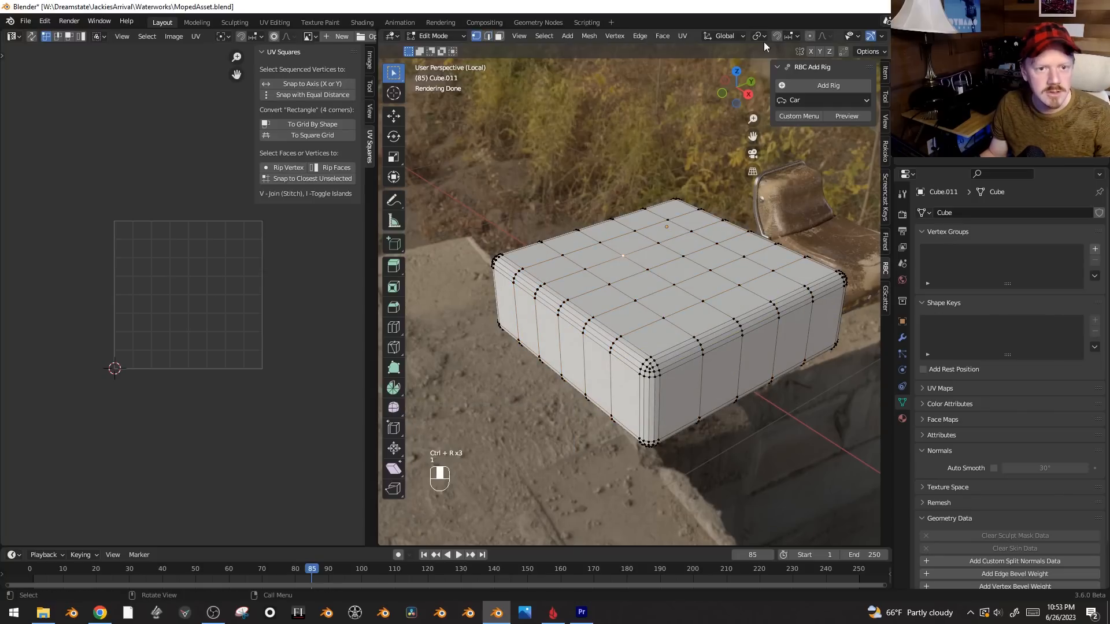
{"action": "key", "text": "g"}
{"action": "key", "text": "z"}
{"action": "left_click", "coordinate": [709, 271]}
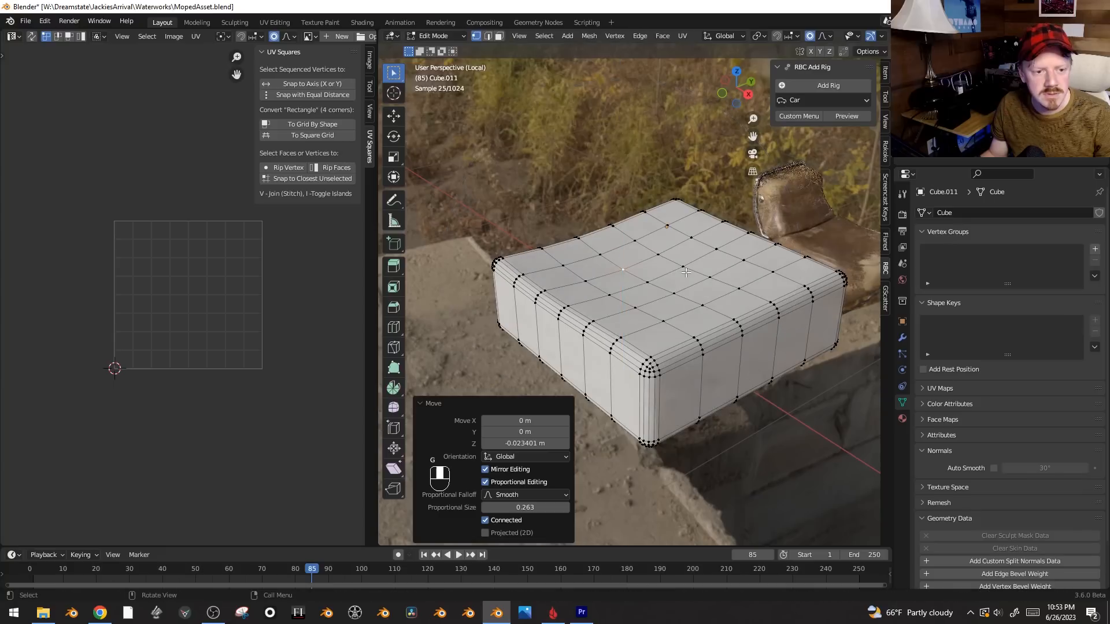
{"action": "left_click", "coordinate": [689, 240]}
{"action": "key", "text": "g"}
{"action": "key", "text": "z"}
{"action": "left_click", "coordinate": [738, 267]}
- Lower a vertex on the block's upper front edge about 0.033 m along Z with proportional falloff
{"action": "left_click", "coordinate": [696, 340]}
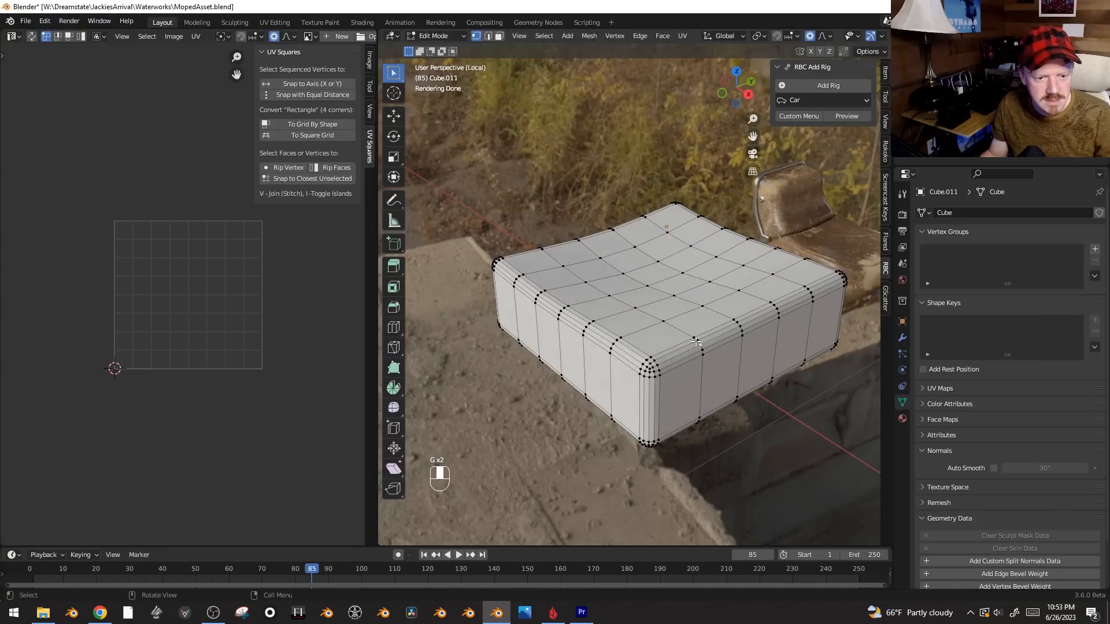
{"action": "key", "text": "g"}
{"action": "key", "text": "z"}
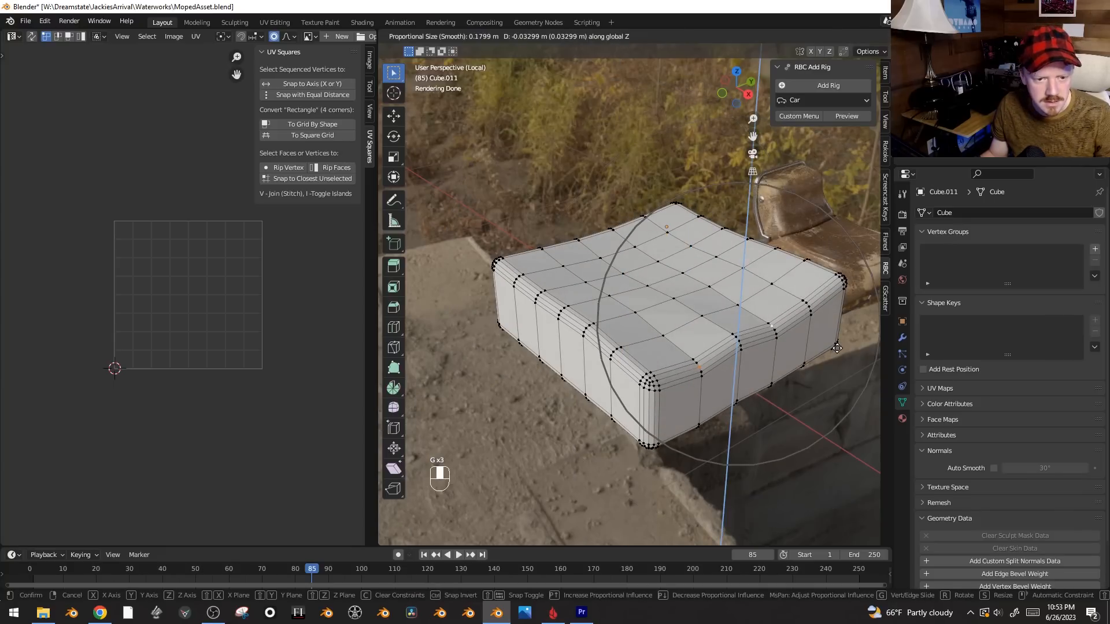
{"action": "left_click", "coordinate": [837, 348]}
- Bevel the edge loops running over the dipped middle of the seat to soften their creases
{"action": "scroll", "coordinate": [695, 374], "scroll_direction": "up", "scroll_amount": 3}
{"action": "key", "text": "2"}
{"action": "left_click", "coordinate": [699, 373], "text": "alt"}
{"action": "scroll", "coordinate": [699, 372], "scroll_direction": "down", "scroll_amount": 3}
{"action": "mouse_move", "coordinate": [618, 309]}
{"action": "middle_mouse_down"}
{"action": "mouse_move", "coordinate": [572, 305]}
{"action": "mouse_move", "coordinate": [608, 303]}
{"action": "middle_mouse_up"}
{"action": "scroll", "coordinate": [572, 305], "scroll_direction": "up", "scroll_amount": 1}
{"action": "left_click", "coordinate": [609, 304], "text": "alt+shift"}
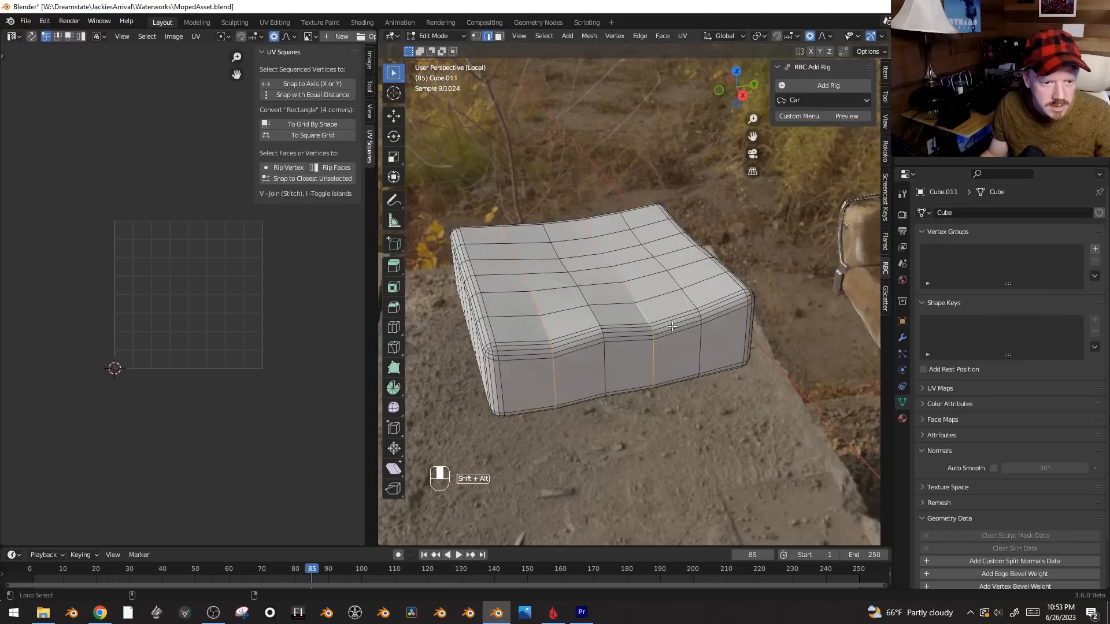
{"action": "key", "text": "ctrl+b"}
{"action": "left_click", "coordinate": [588, 320]}
{"action": "key", "text": "alt+a"}
{"action": "middle_click_drag", "start_coordinate": [588, 321], "coordinate": [647, 335]}
{"action": "left_click", "coordinate": [650, 338], "text": "alt"}
{"action": "key", "text": "ctrl+b"}
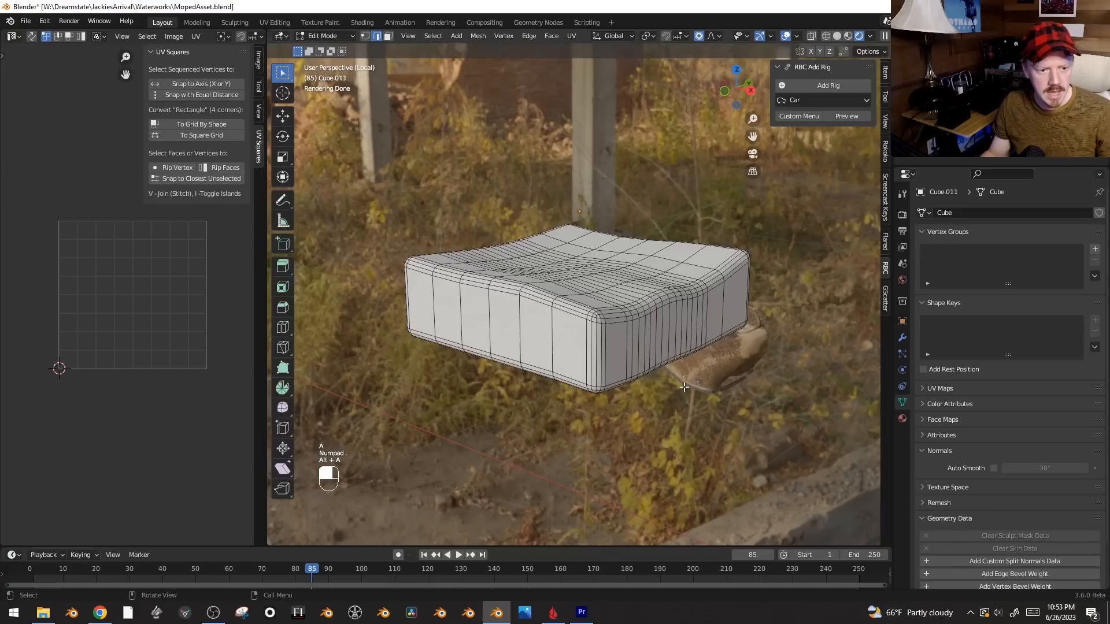
- Add two evenly spaced horizontal loop cuts around the seat's sides, leaving them centered
{"action": "middle_click_drag", "start_coordinate": [683, 386], "coordinate": [708, 329]}
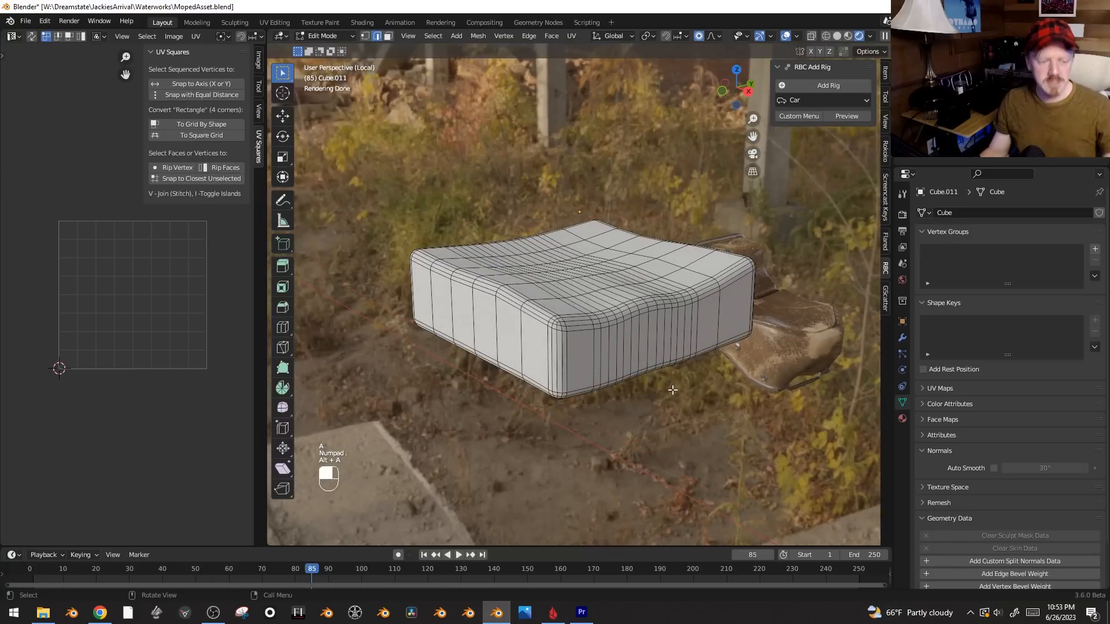
{"action": "key", "text": "ctrl+r"}
{"action": "scroll", "coordinate": [723, 318], "scroll_direction": "up", "scroll_amount": 1}
{"action": "left_click", "coordinate": [725, 316]}
{"action": "left_click", "coordinate": [730, 312]}
{"action": "key", "text": "2"}
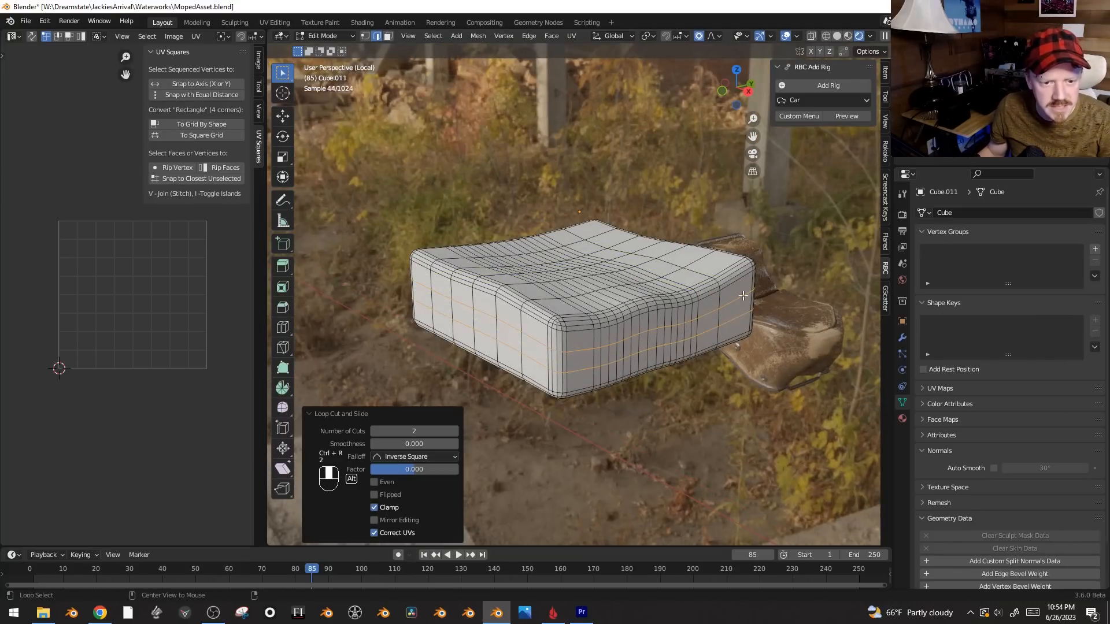
- Scale the two new side loops separately with a small proportional falloff to shape an overhanging lip
{"action": "left_click", "coordinate": [736, 297], "text": "alt"}
{"action": "key", "text": "s"}
{"action": "scroll", "coordinate": [835, 325], "scroll_direction": "up", "scroll_amount": 3}
{"action": "scroll", "coordinate": [835, 325], "scroll_direction": "up", "scroll_amount": 10}
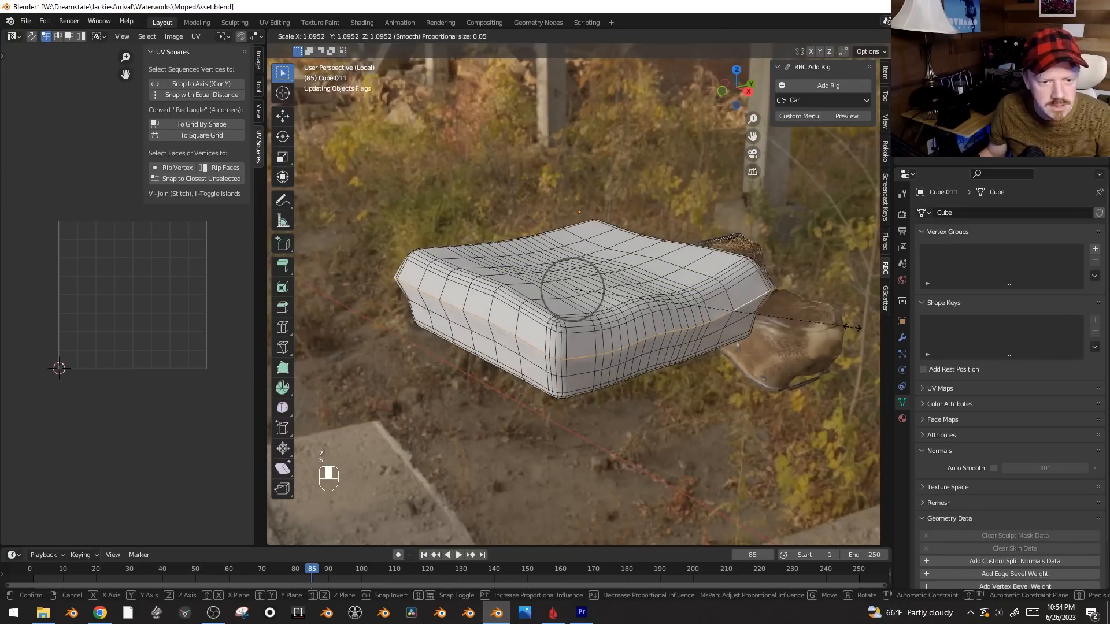
{"action": "left_click", "coordinate": [748, 328]}
{"action": "left_click", "coordinate": [734, 324], "text": "alt"}
{"action": "key", "text": "s"}
{"action": "left_click", "coordinate": [859, 358]}
- Rotate the side edge loops slightly to make the seat's lip uneven
{"action": "middle_click_drag", "start_coordinate": [859, 358], "coordinate": [828, 347]}
{"action": "key", "text": "r"}
{"action": "left_click", "coordinate": [841, 362]}
{"action": "left_click", "coordinate": [735, 298]}
{"action": "key", "text": "r"}
{"action": "right_click", "coordinate": [835, 296]}
{"action": "left_click", "coordinate": [736, 301], "text": "alt"}
{"action": "key", "text": "r"}
{"action": "left_click", "coordinate": [827, 313]}
{"action": "middle_click_drag", "start_coordinate": [825, 315], "coordinate": [876, 340]}
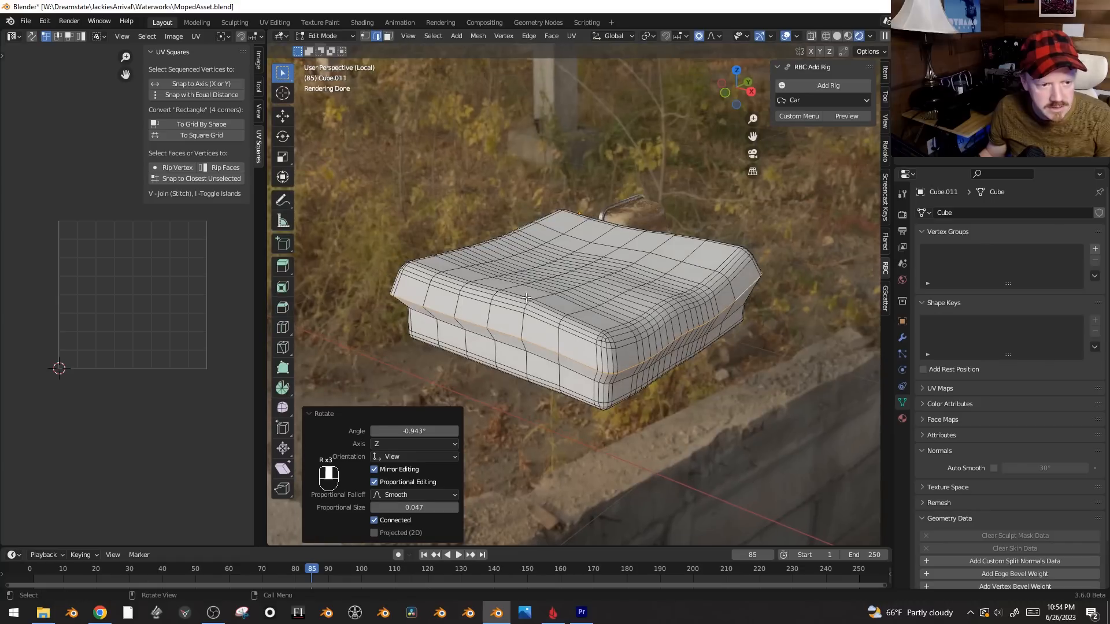
- Rotate and shift individual edges on the seat's top surface slightly to break up its regular shape
{"action": "left_click", "coordinate": [527, 277]}
{"action": "middle_click_drag", "start_coordinate": [574, 269], "coordinate": [706, 80]}
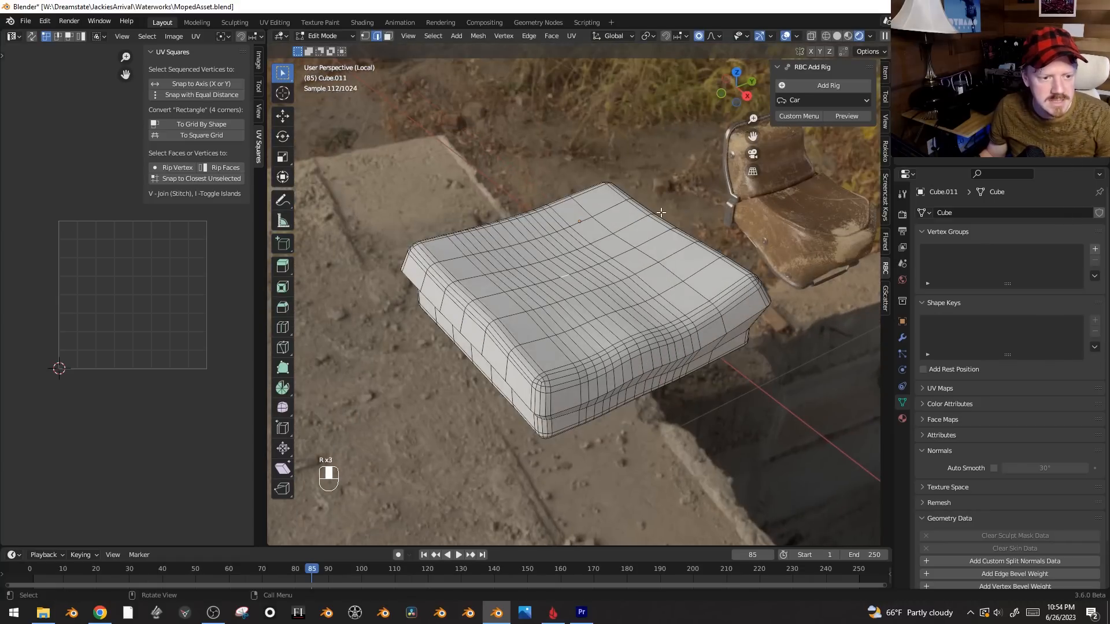
{"action": "key", "text": "r"}
{"action": "left_click", "coordinate": [680, 169]}
{"action": "middle_click_drag", "start_coordinate": [621, 322], "coordinate": [653, 312]}
{"action": "key", "text": "r"}
{"action": "left_click", "coordinate": [650, 312]}
{"action": "left_click", "coordinate": [663, 236]}
{"action": "key", "text": "r"}
{"action": "left_click", "coordinate": [658, 237]}
{"action": "key", "text": "g"}
{"action": "left_click", "coordinate": [678, 330]}
- Rotate individual edges on the seat's side faces slightly to add irregularity there
{"action": "left_click", "coordinate": [655, 355]}
{"action": "key", "text": "r"}
{"action": "left_click", "coordinate": [681, 365]}
{"action": "left_click", "coordinate": [523, 367]}
{"action": "key", "text": "r"}
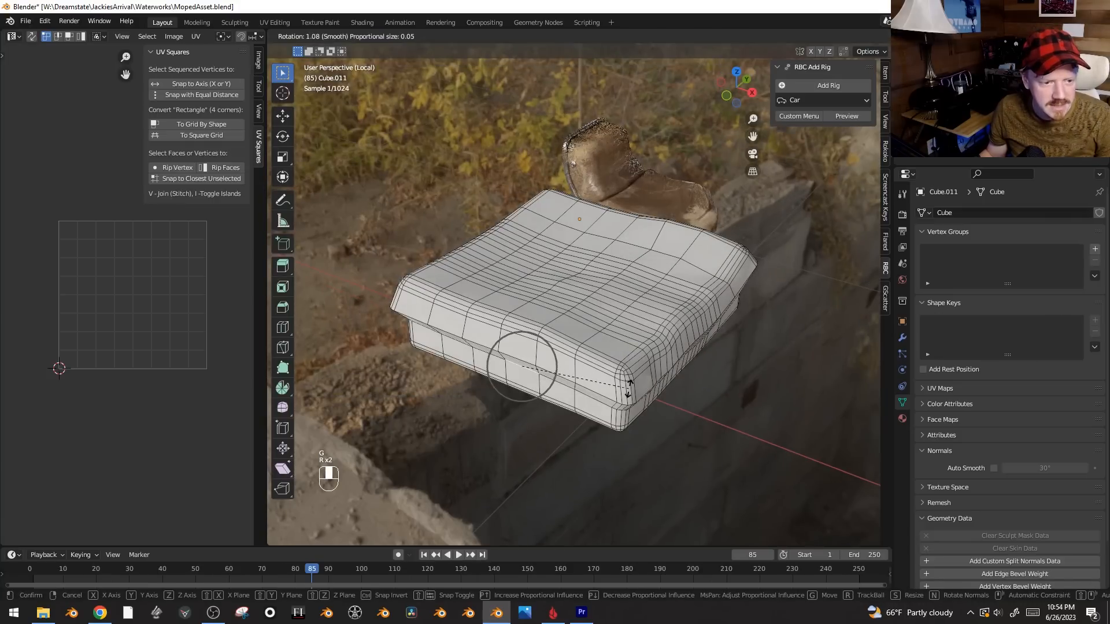
{"action": "left_click", "coordinate": [628, 389]}
- Apply Shade Smooth to the seat object
{"action": "key", "text": "Tab"}
{"action": "middle_click_drag", "start_coordinate": [653, 385], "coordinate": [625, 342]}
{"action": "right_click", "coordinate": [626, 306]}
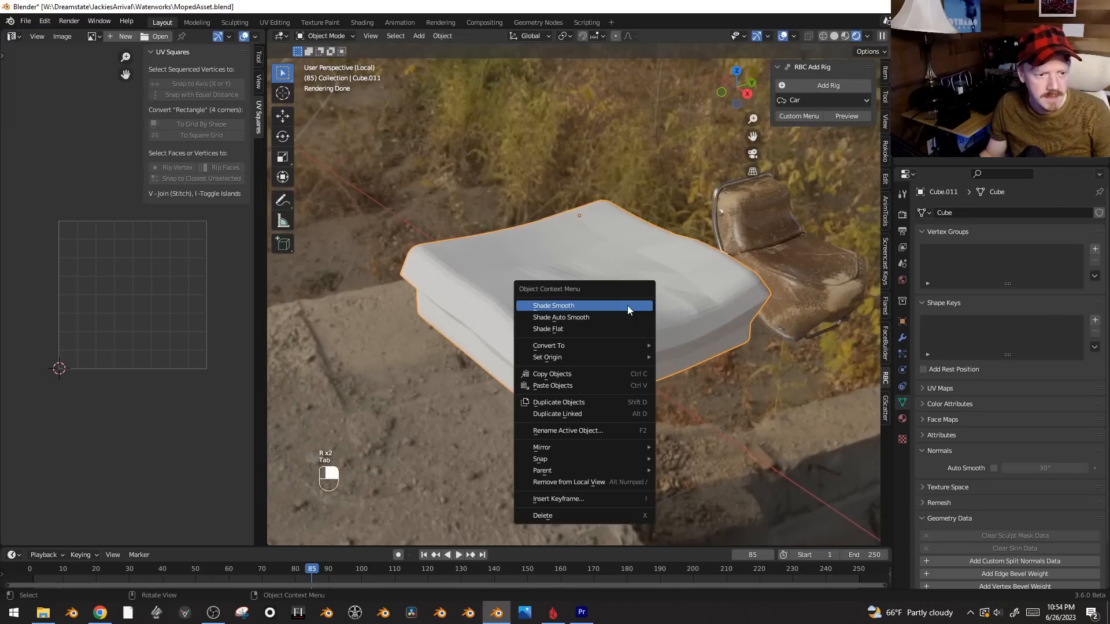
{"action": "left_click", "coordinate": [628, 306]}
- Delete the faces on the seat's underside and one adjoining side
{"action": "middle_click_drag", "start_coordinate": [664, 307], "coordinate": [533, 373]}
{"action": "key", "text": "Tab"}
{"action": "key", "text": "3"}
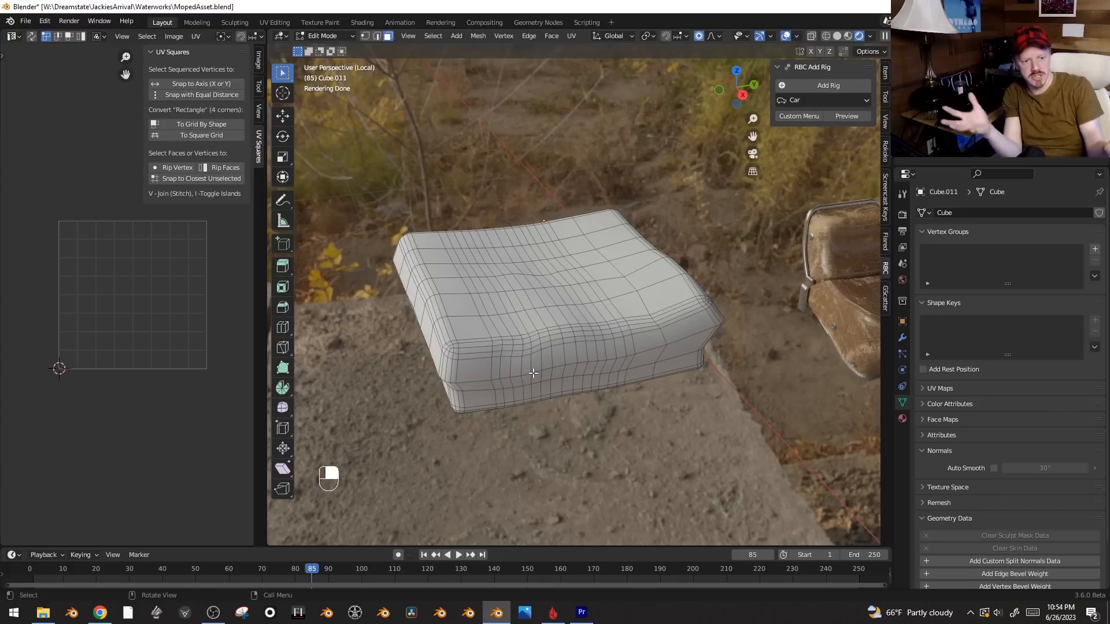
{"action": "middle_click_drag", "start_coordinate": [601, 330], "coordinate": [610, 330]}
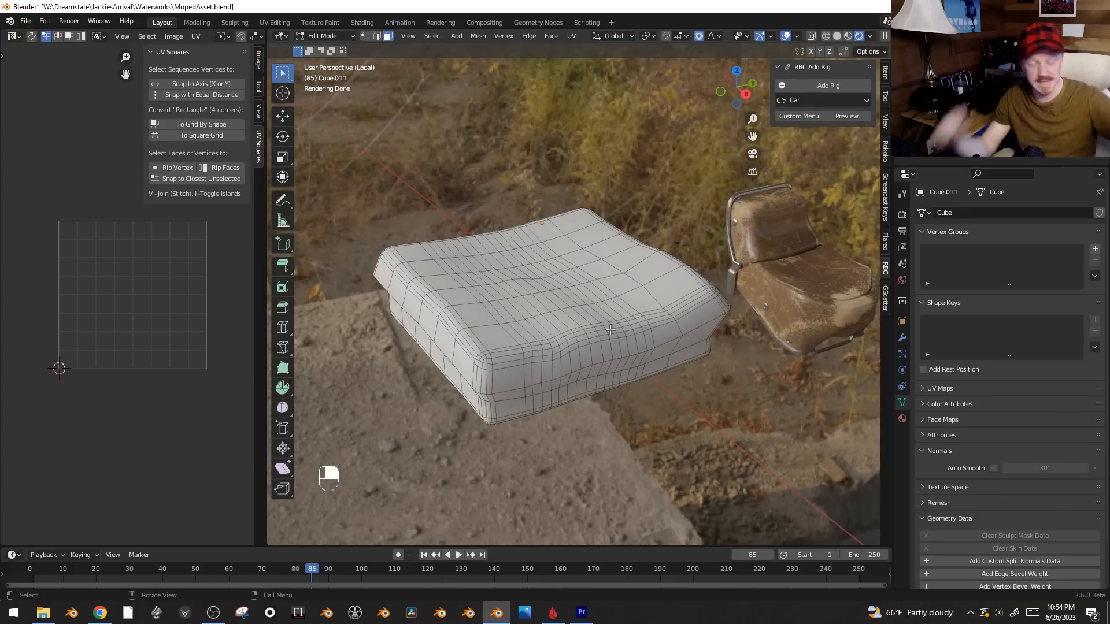
{"action": "middle_click_drag", "start_coordinate": [467, 299], "coordinate": [625, 298]}
{"action": "key", "text": "3"}
{"action": "key", "text": "c"}
{"action": "mouse_move", "coordinate": [554, 302]}
{"action": "left_mouse_down"}
{"action": "mouse_move", "coordinate": [434, 320]}
{"action": "mouse_move", "coordinate": [598, 345]}
{"action": "mouse_move", "coordinate": [607, 361]}
{"action": "left_mouse_up"}
{"action": "right_click", "coordinate": [603, 364]}
{"action": "middle_click_drag", "start_coordinate": [602, 365], "coordinate": [650, 342]}
{"action": "key", "text": "c"}
{"action": "mouse_move", "coordinate": [647, 292]}
{"action": "left_mouse_down"}
{"action": "mouse_move", "coordinate": [694, 341]}
{"action": "mouse_move", "coordinate": [485, 344]}
{"action": "mouse_move", "coordinate": [501, 321]}
{"action": "left_mouse_up"}
{"action": "right_click", "coordinate": [501, 320]}
{"action": "key", "text": "x"}
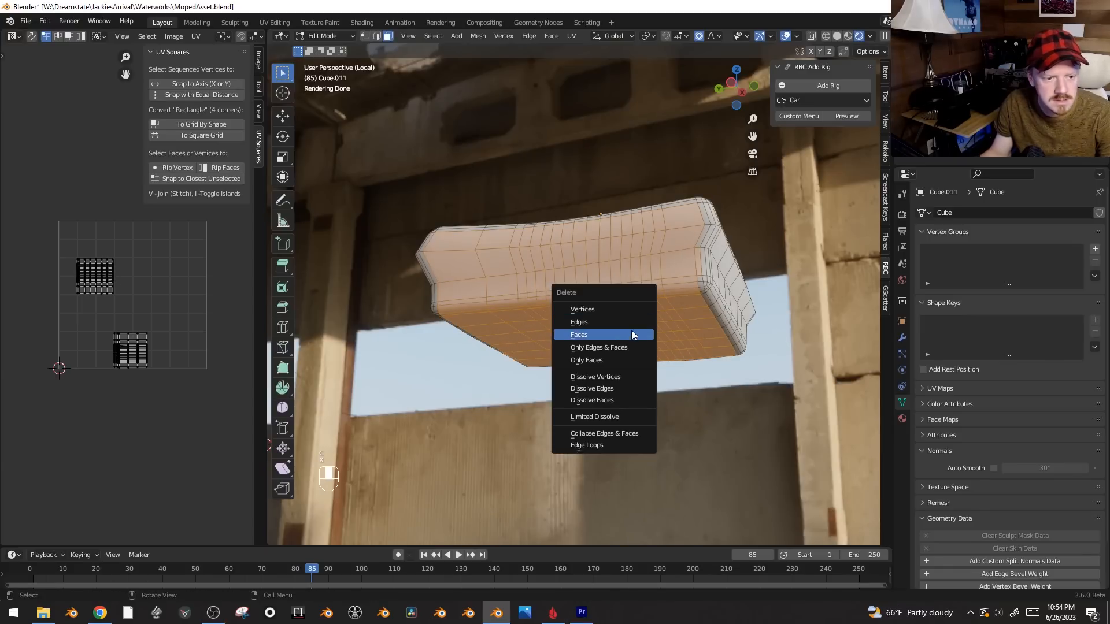
{"action": "left_click", "coordinate": [634, 330]}
- Assign the existing Leather material to the seat
{"action": "key", "text": "Tab"}
{"action": "middle_click_drag", "start_coordinate": [691, 318], "coordinate": [726, 363]}
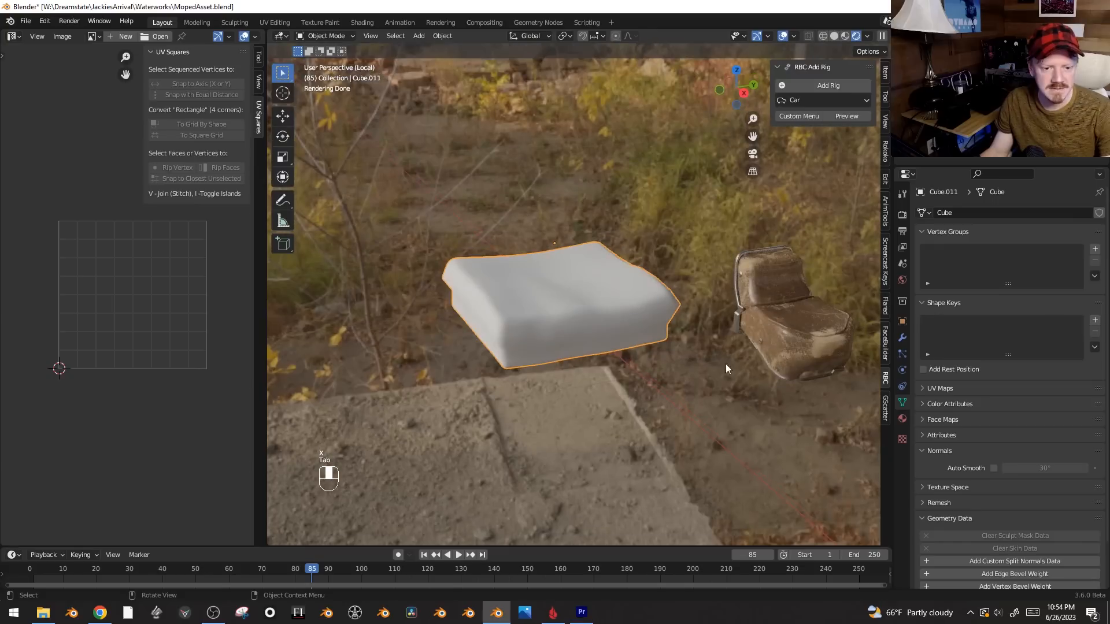
{"action": "left_click", "coordinate": [902, 418]}
{"action": "left_click", "coordinate": [923, 261]}
{"action": "type", "text": "leath"}
{"action": "key", "text": "Return"}
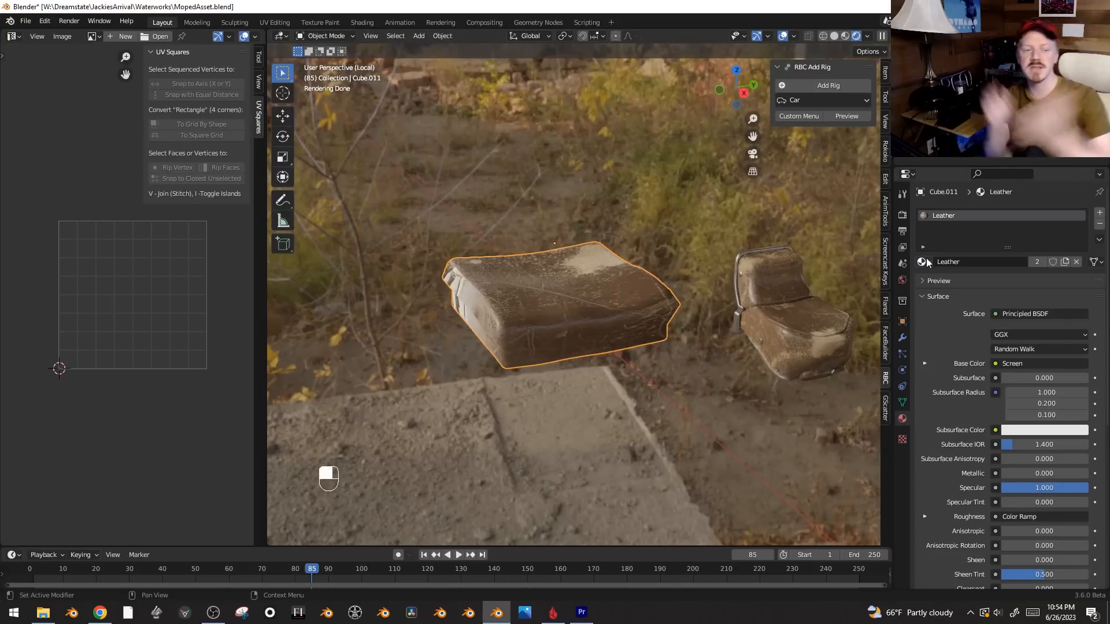
- Unwrap the UVs of the entire seat mesh
{"action": "middle_click_drag", "start_coordinate": [597, 263], "coordinate": [569, 269]}
{"action": "key", "text": "Tab"}
{"action": "key", "text": "a"}
{"action": "key", "text": "Home"}
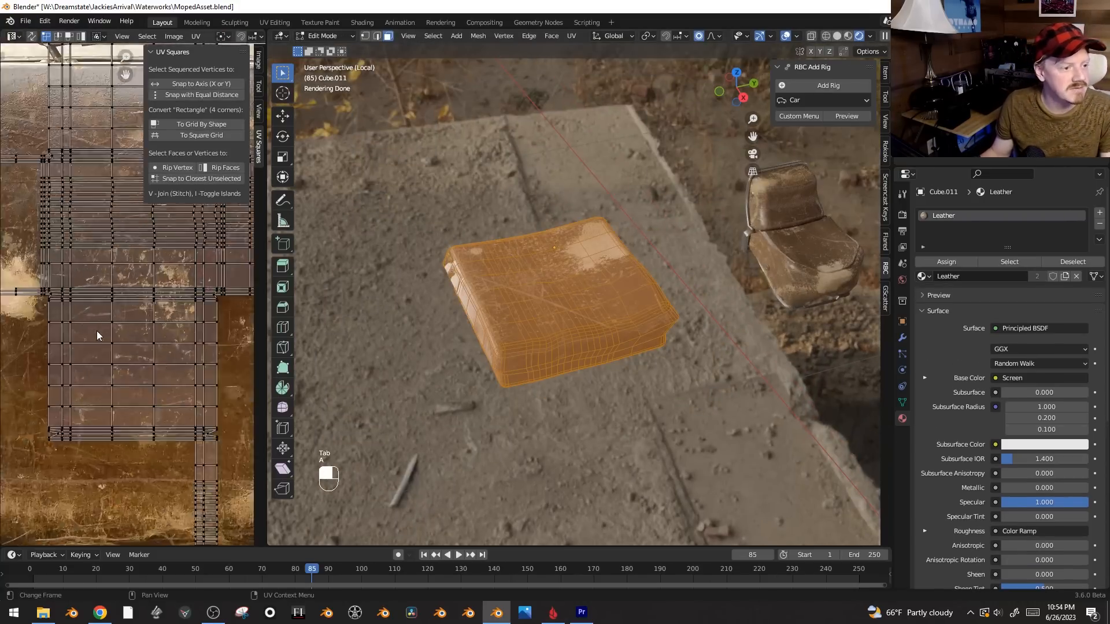
{"action": "scroll", "coordinate": [158, 283], "scroll_direction": "up", "scroll_amount": 2}
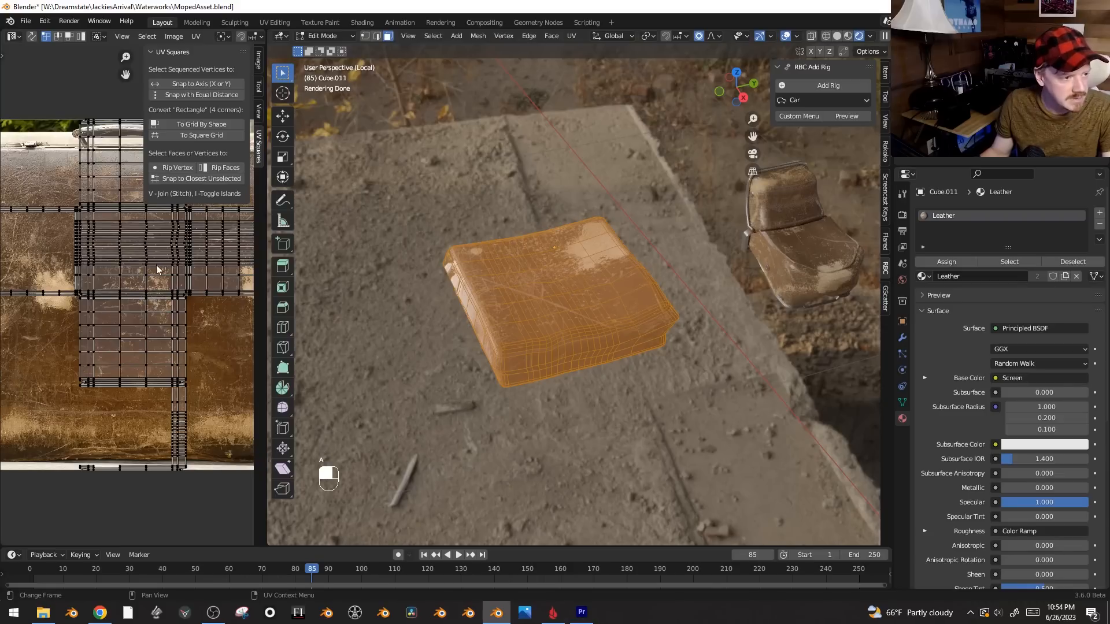
{"action": "key", "text": "u"}
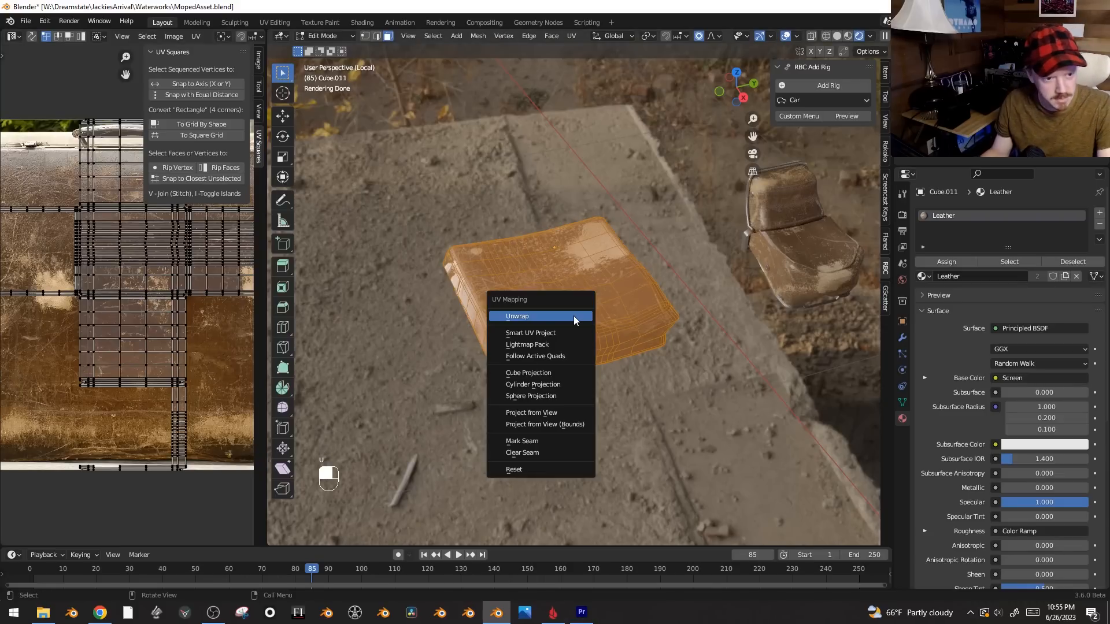
{"action": "left_click", "coordinate": [573, 316]}
{"action": "key", "text": "Home"}
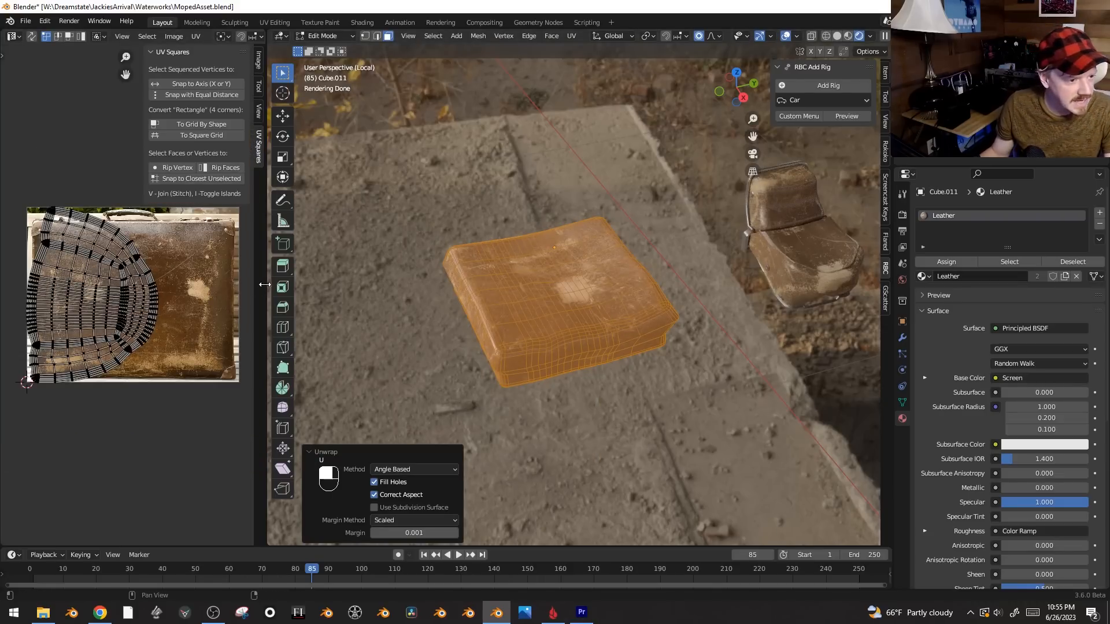
- Widen the UV view, then rotate, shrink and move all the seat's UVs inside the leather suitcase image
{"action": "left_click_drag", "start_coordinate": [267, 283], "coordinate": [449, 284]}
{"action": "scroll", "coordinate": [209, 249], "scroll_direction": "up", "scroll_amount": 3}
{"action": "key", "text": "a"}
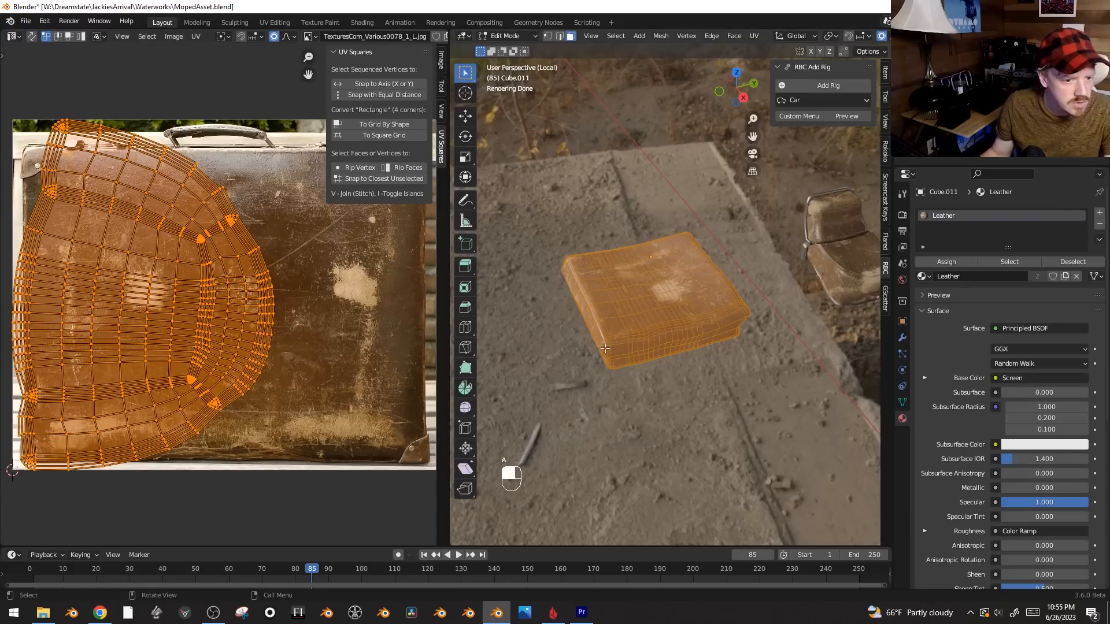
{"action": "key", "text": "r"}
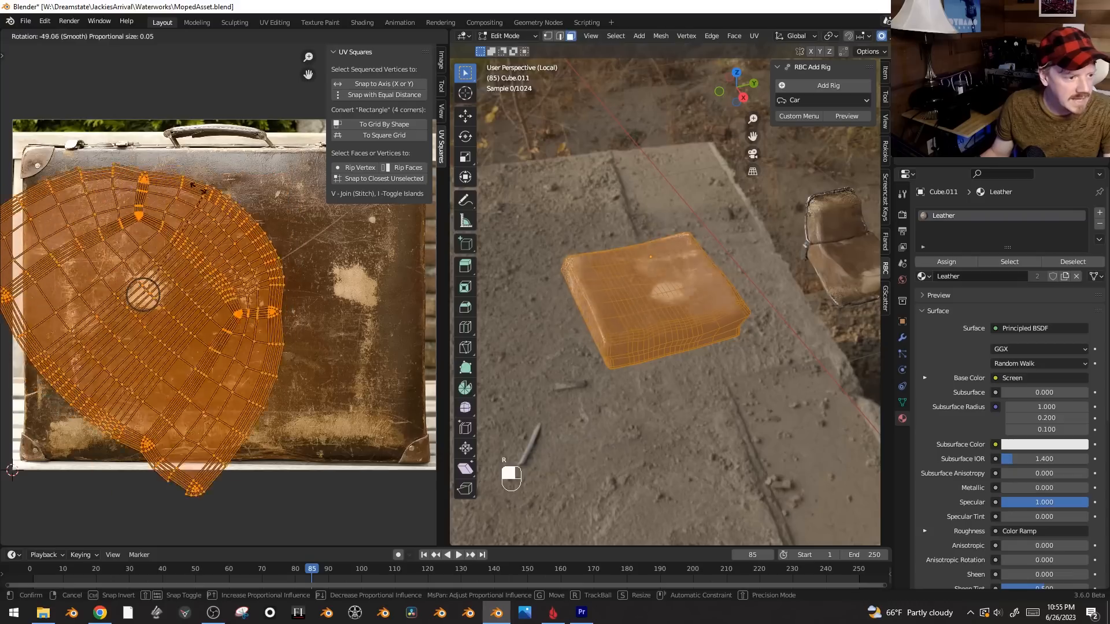
{"action": "left_click", "coordinate": [310, 328]}
{"action": "key", "text": "s"}
{"action": "left_click", "coordinate": [283, 322]}
{"action": "key", "text": "g"}
{"action": "left_click", "coordinate": [175, 274]}
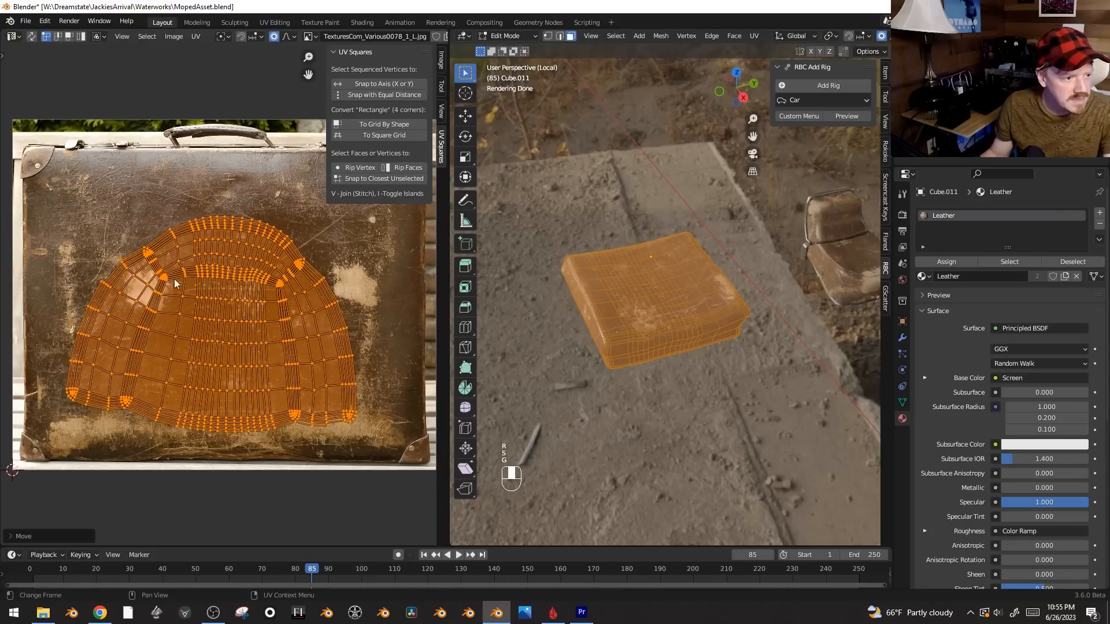
- Enlarge the seat's UVs to cover most of the leather image, adjusting their position and angle
{"action": "key", "text": "s"}
{"action": "left_click", "coordinate": [397, 341]}
{"action": "key", "text": "g"}
{"action": "left_click", "coordinate": [397, 359]}
{"action": "key", "text": "s"}
{"action": "left_click", "coordinate": [420, 365]}
{"action": "key", "text": "g"}
{"action": "left_click", "coordinate": [412, 389]}
{"action": "key", "text": "s"}
{"action": "left_click", "coordinate": [435, 416]}
{"action": "key", "text": "r"}
{"action": "left_click", "coordinate": [440, 405]}
{"action": "key", "text": "g"}
{"action": "left_click", "coordinate": [235, 360]}
{"action": "key", "text": "Tab"}
{"action": "middle_click_drag", "start_coordinate": [627, 337], "coordinate": [665, 341]}
- Turn the seat's UV layout roughly upside down and reposition it over the leather image
{"action": "key", "text": "Tab"}
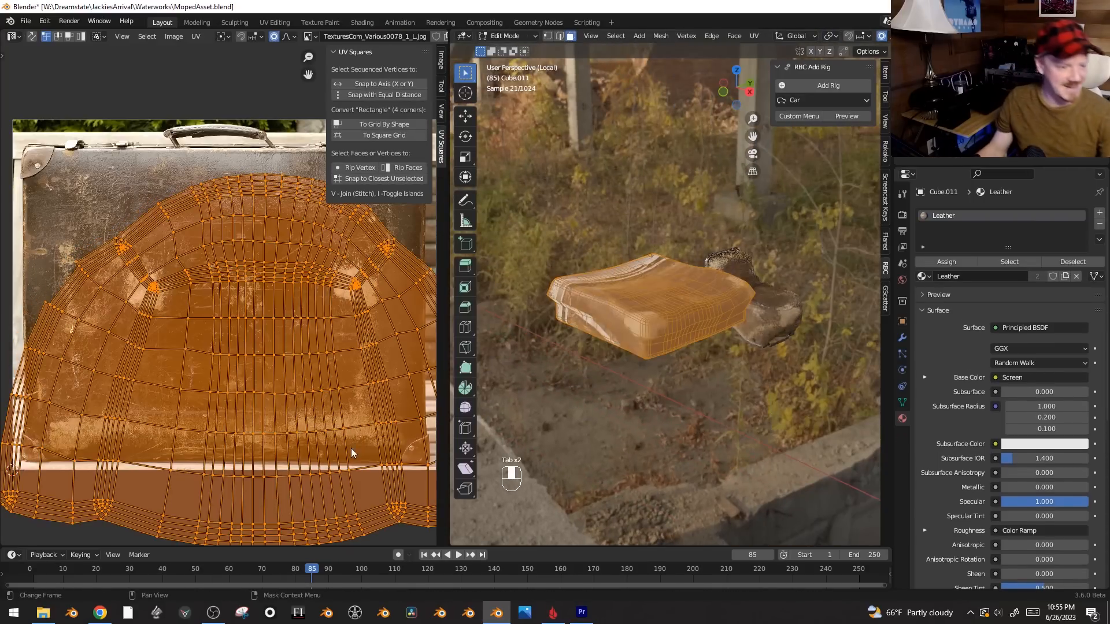
{"action": "key", "text": "r"}
{"action": "left_click", "coordinate": [83, 249]}
{"action": "key", "text": "g"}
{"action": "left_click", "coordinate": [223, 426]}
{"action": "key", "text": "Tab"}
{"action": "middle_click_drag", "start_coordinate": [775, 333], "coordinate": [655, 334]}
{"action": "key", "text": "Tab"}
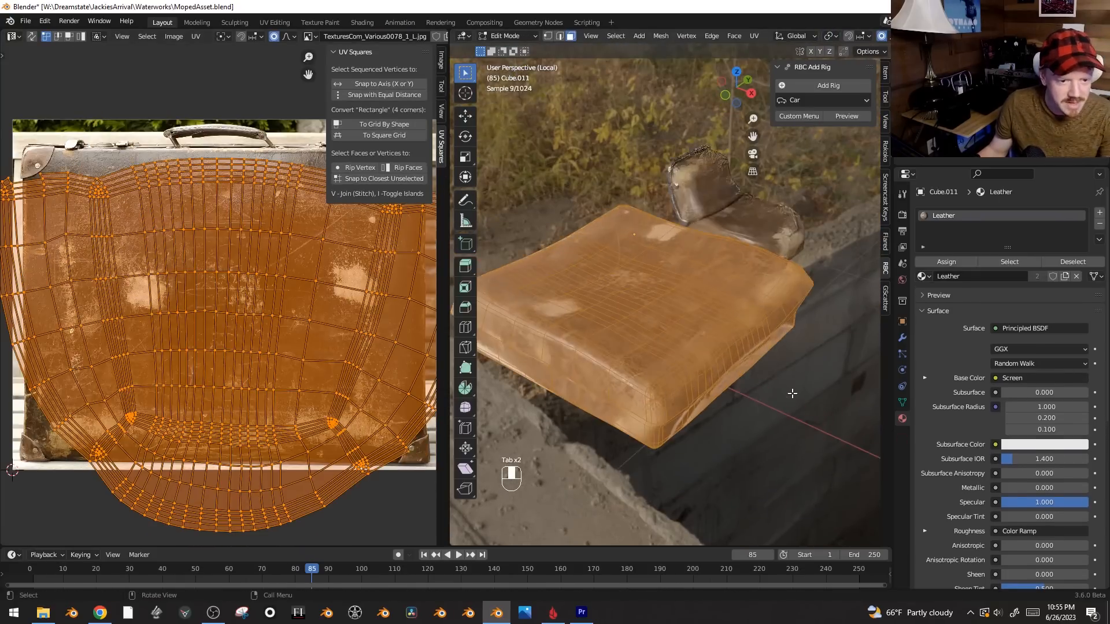
- Pull the outermost UVs on the left side of the seat layout along X, inside the suitcase image, using proportional editing
{"action": "key", "text": "Tab"}
{"action": "key", "text": "Tab"}
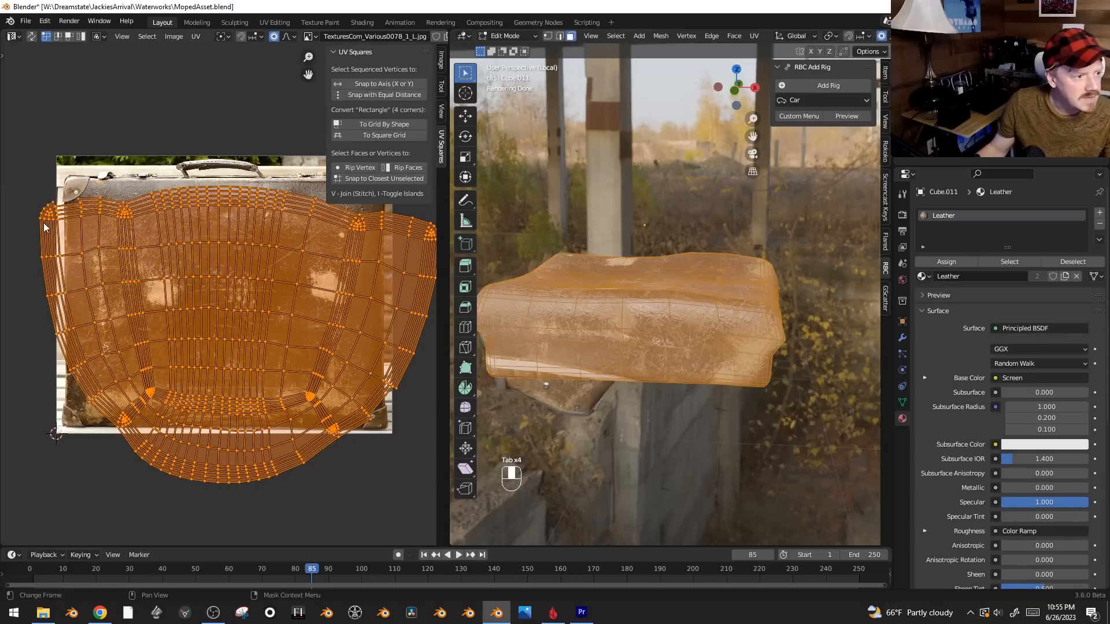
{"action": "left_click", "coordinate": [155, 100]}
{"action": "key", "text": "g"}
{"action": "right_click", "coordinate": [51, 225]}
{"action": "key", "text": "b"}
{"action": "left_click_drag", "start_coordinate": [31, 195], "coordinate": [45, 334]}
{"action": "key", "text": "b"}
{"action": "left_click_drag", "start_coordinate": [31, 221], "coordinate": [54, 314]}
{"action": "key", "text": "g"}
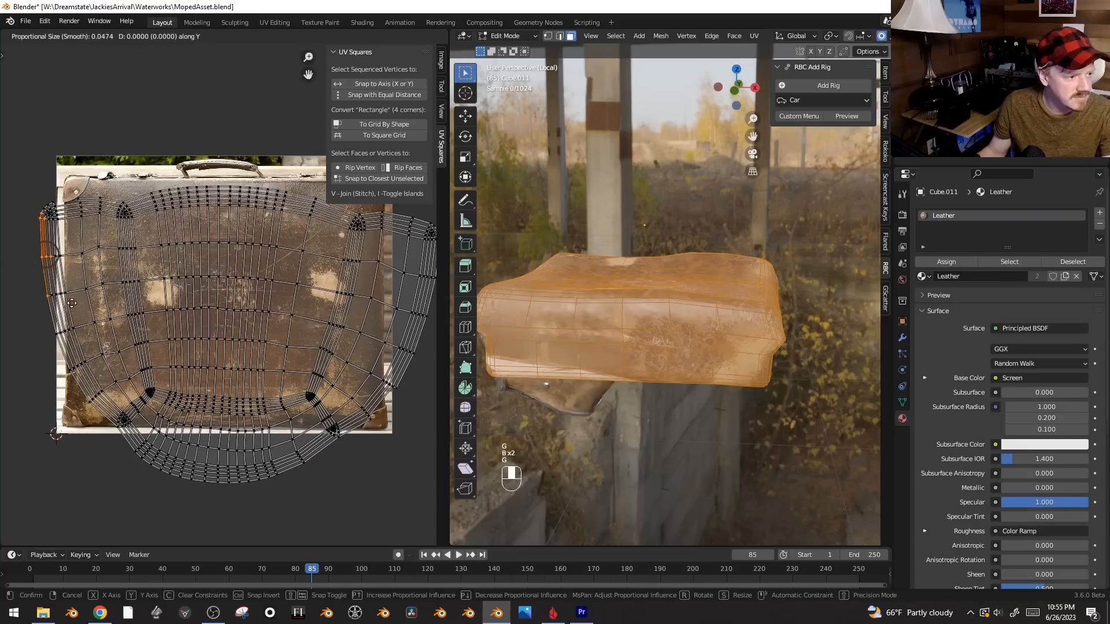
{"action": "right_click", "coordinate": [97, 298]}
{"action": "key", "text": "g"}
{"action": "middle_click", "coordinate": [112, 300]}
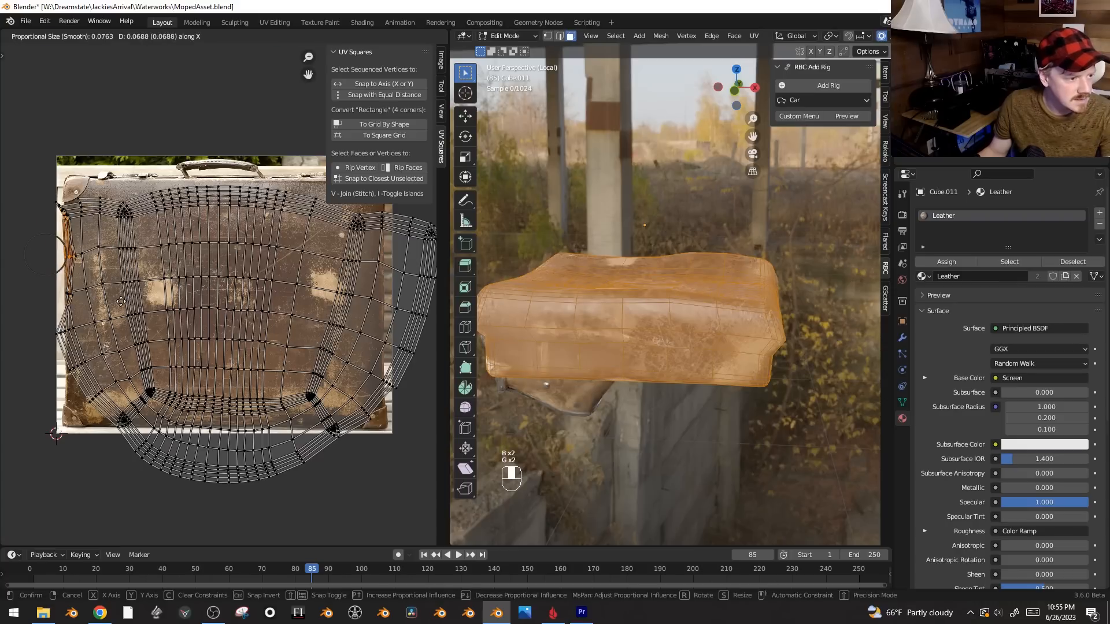
{"action": "left_click", "coordinate": [122, 301]}
- Move the upper-right corner of the seat's UV layout inward over the leather with a wide proportional falloff
{"action": "key", "text": "alt+a"}
{"action": "scroll", "coordinate": [386, 245], "scroll_direction": "down", "scroll_amount": 1}
{"action": "left_click_drag", "start_coordinate": [373, 225], "coordinate": [399, 253]}
{"action": "key", "text": "g"}
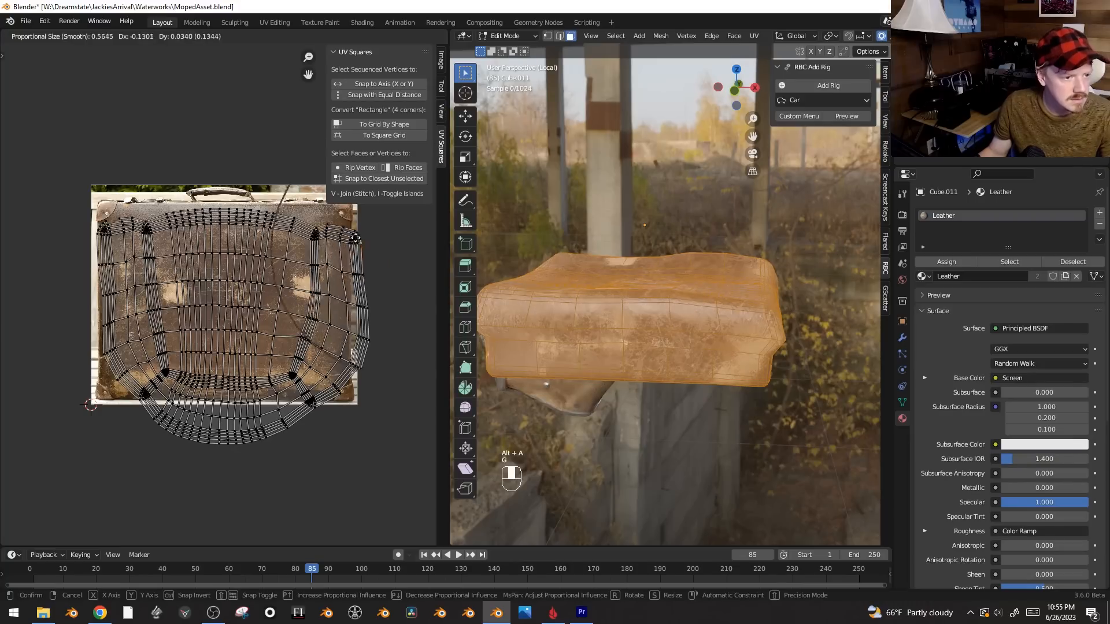
{"action": "left_click", "coordinate": [347, 247]}
- Raise the UVs at the bottom edge of the seat layout along Y toward the suitcase leather
{"action": "left_click_drag", "start_coordinate": [194, 439], "coordinate": [239, 456]}
{"action": "scroll", "coordinate": [280, 490], "scroll_direction": "up", "scroll_amount": 2}
{"action": "key", "text": "g"}
{"action": "left_click", "coordinate": [236, 489]}
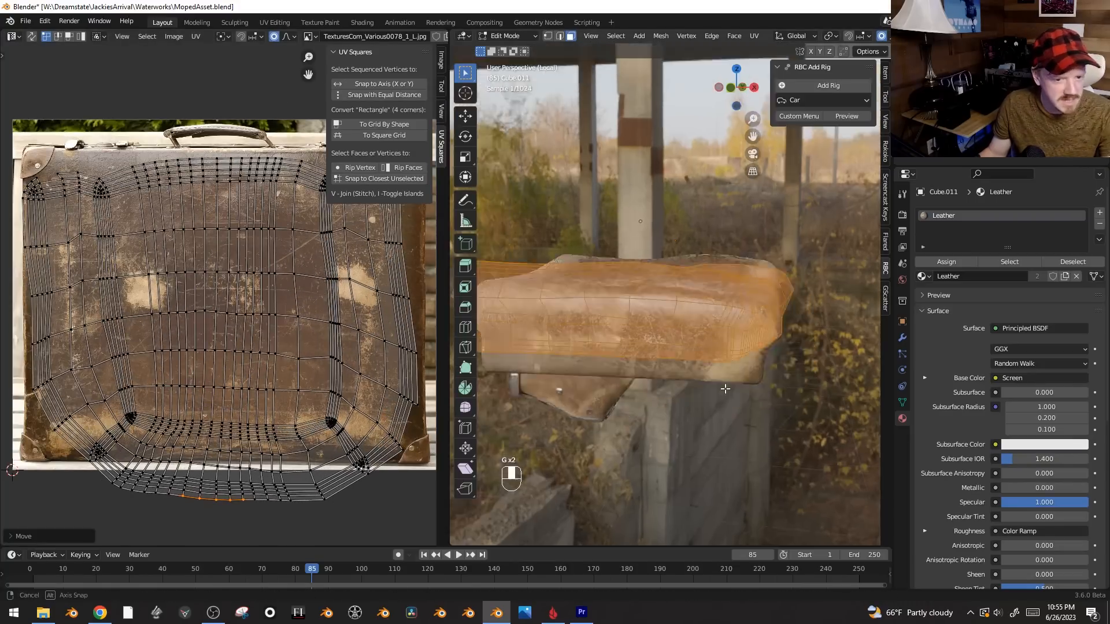
{"action": "key", "text": "g"}
{"action": "scroll", "coordinate": [243, 481], "scroll_direction": "up", "scroll_amount": 4}
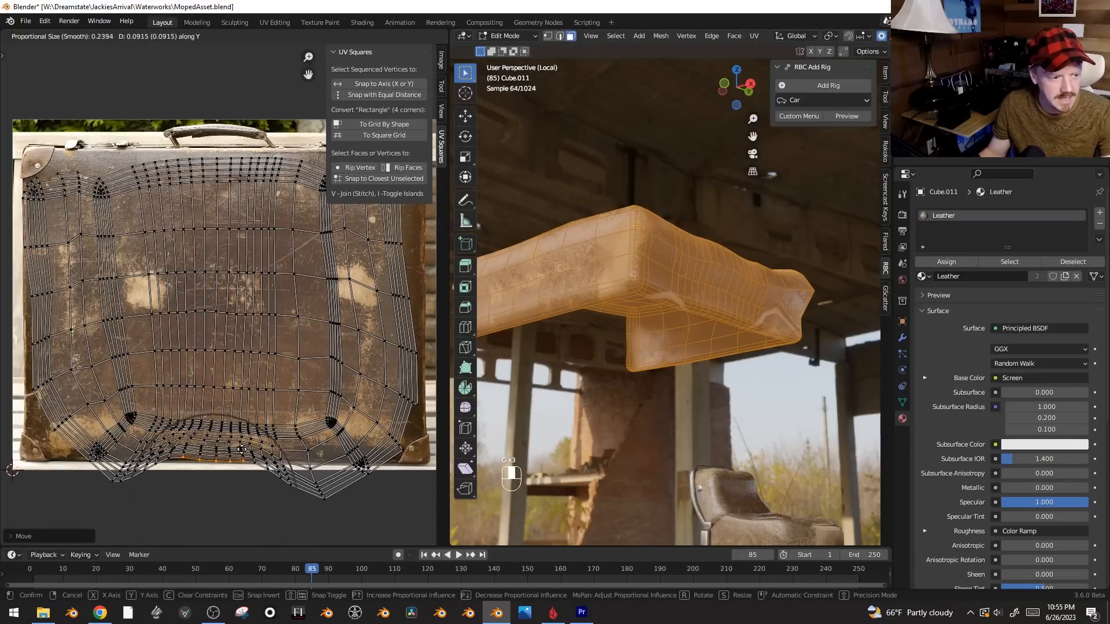
{"action": "middle_click", "coordinate": [247, 476]}
{"action": "left_click", "coordinate": [247, 477]}
- Select the band of faces around the seat's sides by growing a face loop, and unwrap it separately
{"action": "scroll", "coordinate": [247, 477], "scroll_direction": "down", "scroll_amount": 3}
{"action": "scroll", "coordinate": [652, 330], "scroll_direction": "up", "scroll_amount": 5}
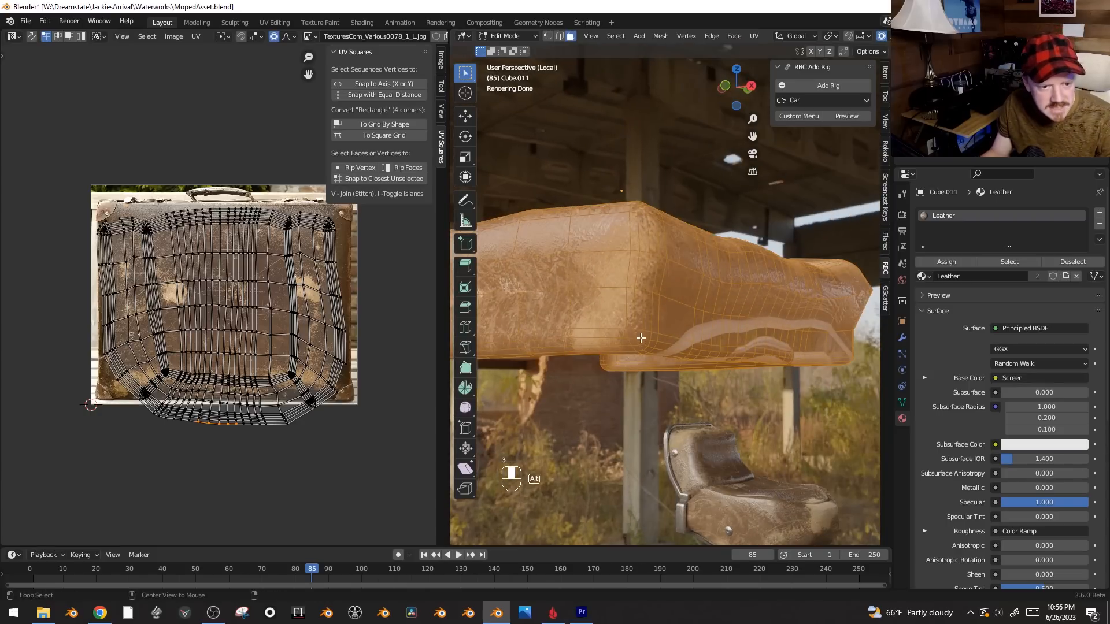
{"action": "left_click", "coordinate": [640, 335], "text": "alt"}
{"action": "key", "text": "ctrl+KP_Add"}
{"action": "key", "text": "ctrl+KP_Add"}
{"action": "key", "text": "ctrl+KP_Add"}
{"action": "key", "text": "ctrl+KP_Add"}
{"action": "key", "text": "ctrl+z"}
{"action": "key", "text": "u"}
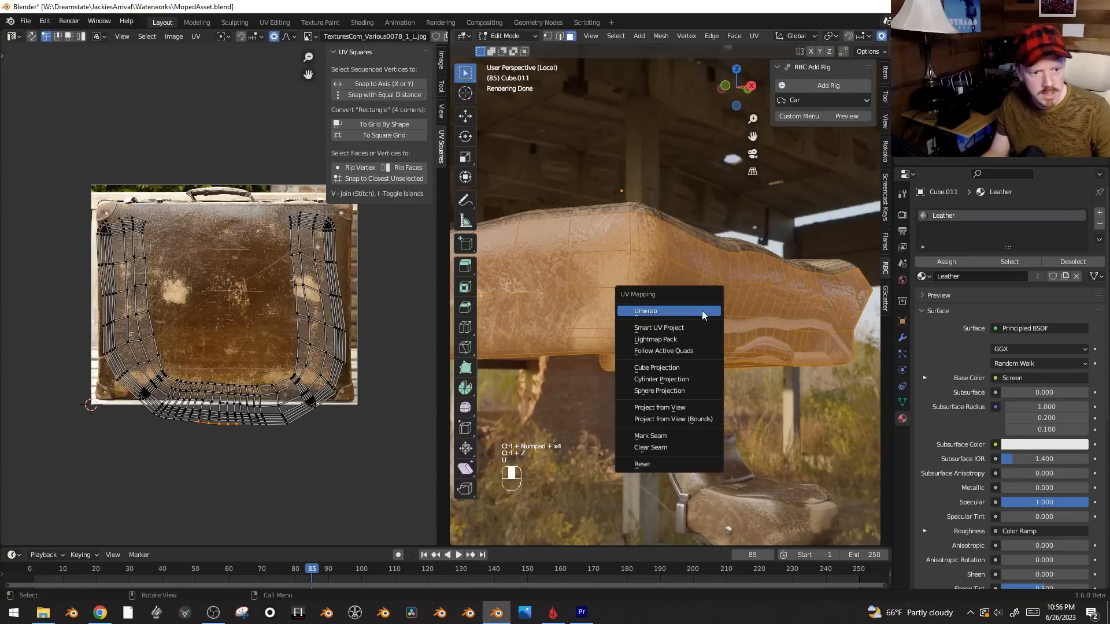
{"action": "left_click", "coordinate": [702, 315]}
- Straighten the whole side-band UV island with the UV Squares To Grid By Shape operation
{"action": "key", "text": "a"}
{"action": "scroll", "coordinate": [157, 258], "scroll_direction": "up", "scroll_amount": 3}
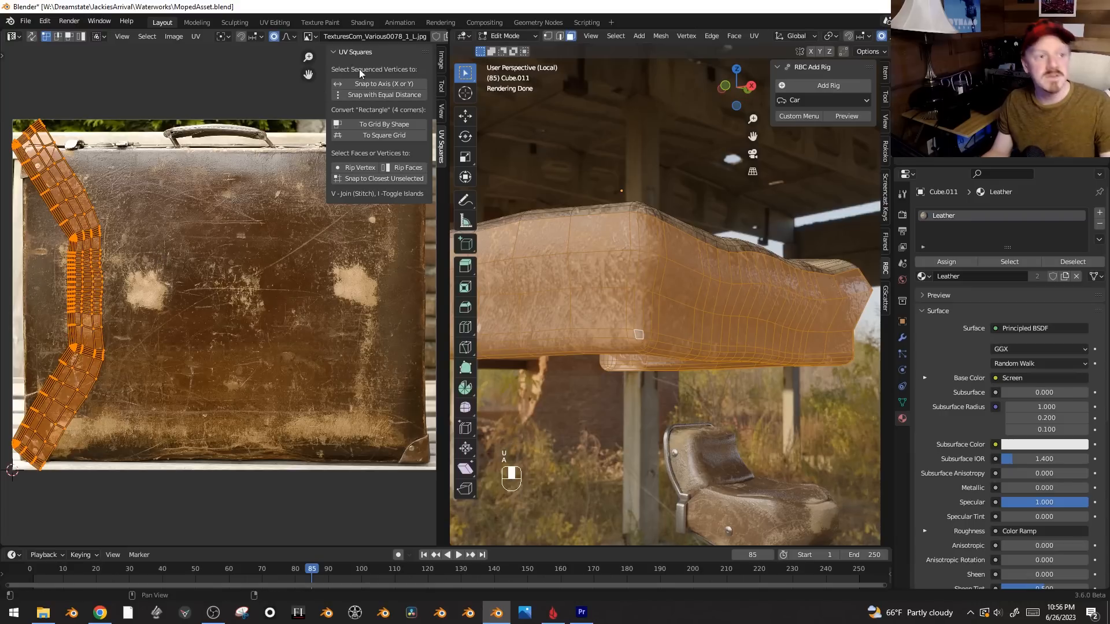
{"action": "left_click", "coordinate": [386, 126]}
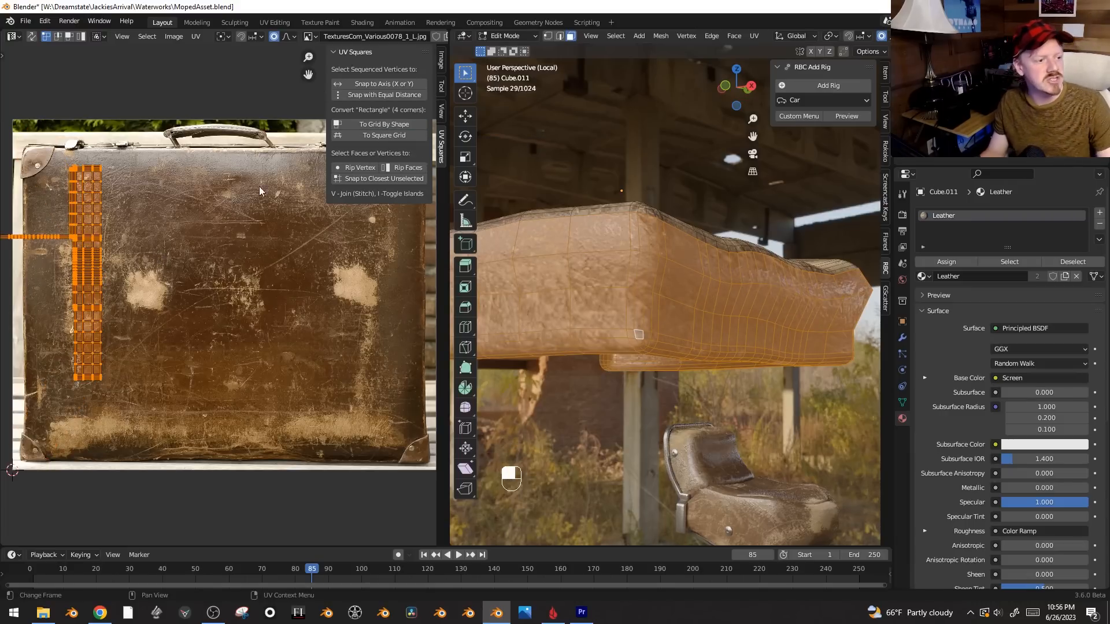
- Rotate the side-band UV strip to horizontal, enlarge it and place it along the suitcase's worn lower edge
{"action": "key", "text": "a"}
{"action": "key", "text": "g"}
{"action": "left_click", "coordinate": [353, 283]}
{"action": "key", "text": "r"}
{"action": "left_click", "coordinate": [245, 510]}
{"action": "key", "text": "r"}
{"action": "left_click", "coordinate": [243, 433]}
{"action": "key", "text": "s"}
{"action": "left_click", "coordinate": [320, 443]}
{"action": "key", "text": "g"}
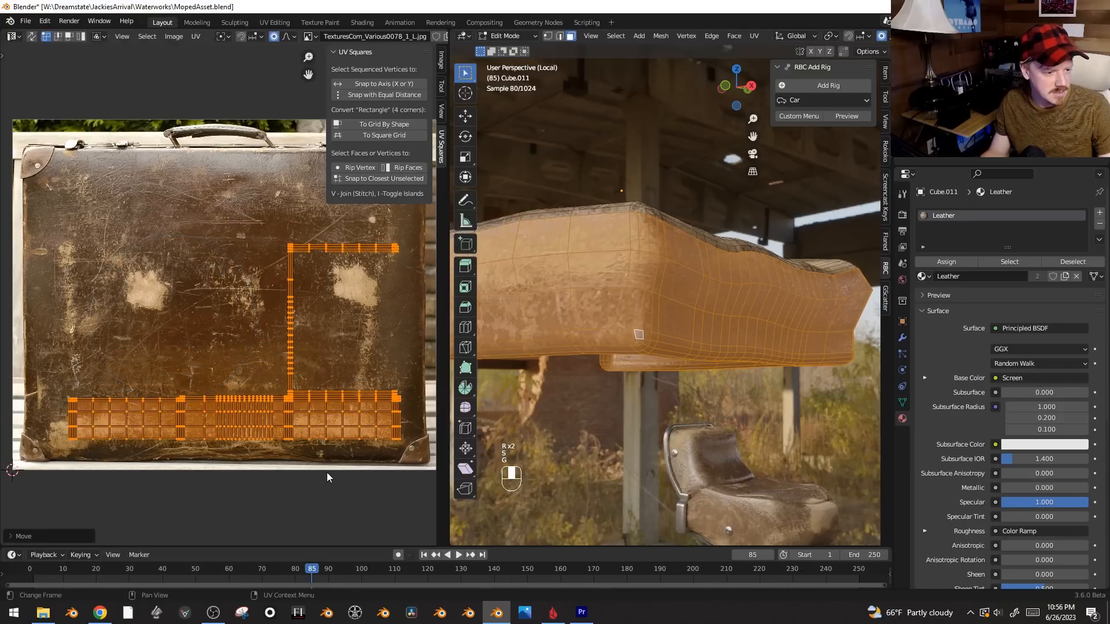
{"action": "left_click", "coordinate": [326, 470]}
- Fine-tune the side-band UVs' scale and position, then check the seat's leather in Object Mode
{"action": "key", "text": "s"}
{"action": "left_click", "coordinate": [345, 491]}
{"action": "key", "text": "g"}
{"action": "left_click", "coordinate": [334, 485]}
{"action": "key", "text": "Tab"}
{"action": "middle_click_drag", "start_coordinate": [724, 375], "coordinate": [695, 393]}
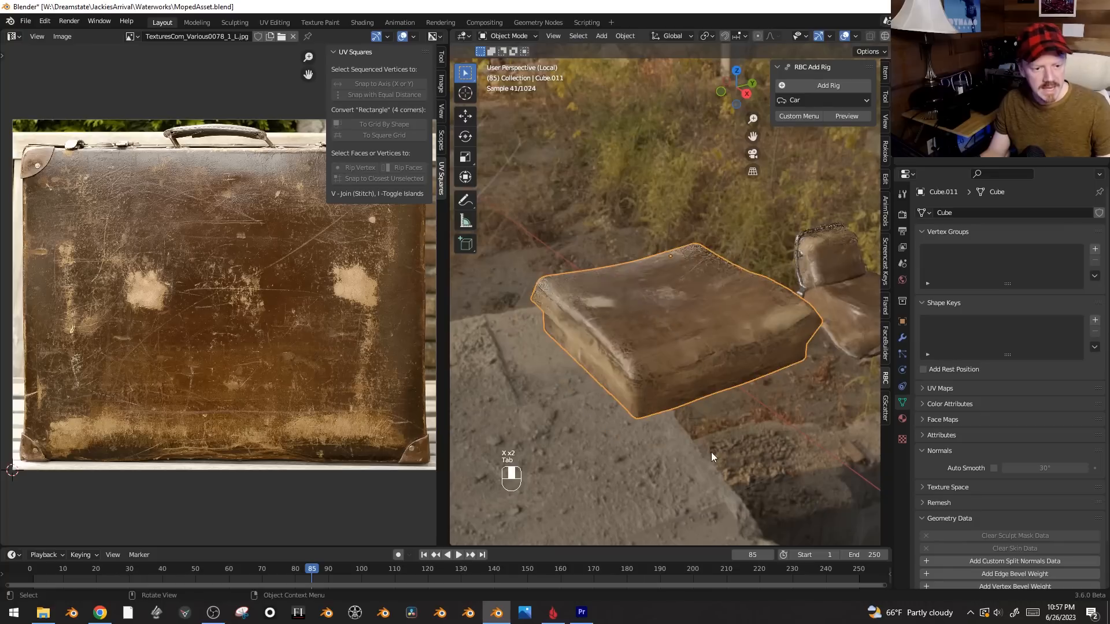
{"action": "scroll", "coordinate": [802, 498], "scroll_direction": "up", "scroll_amount": 4}
{"action": "scroll", "coordinate": [743, 467], "scroll_direction": "down", "scroll_amount": 1}
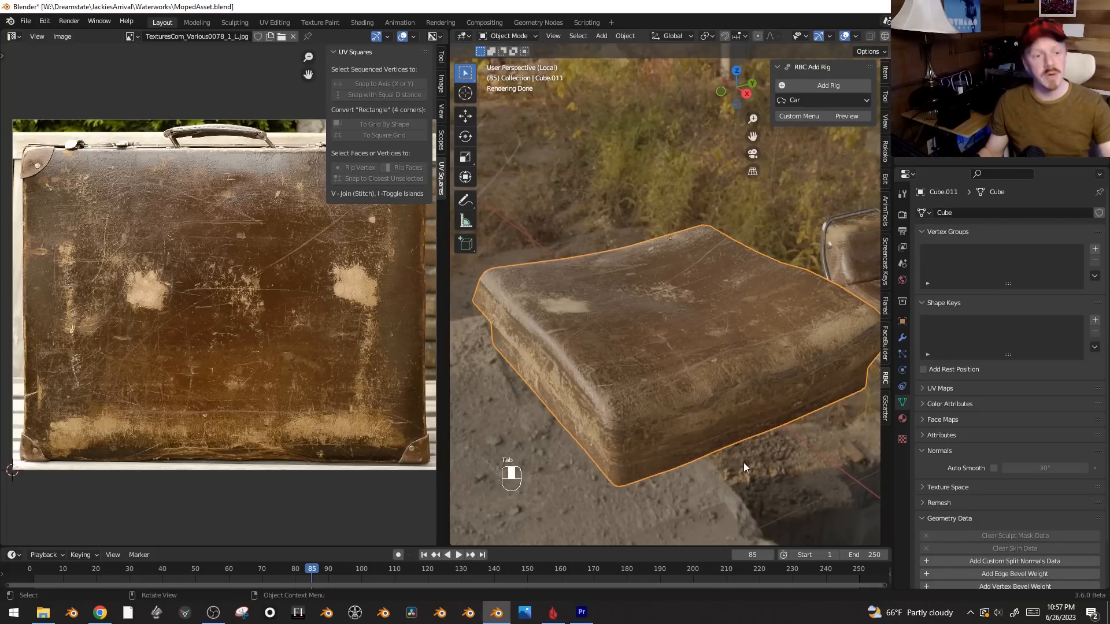
- Duplicate the edge loop around the seat's upper rim in place and separate it into its own object
{"action": "key", "text": "Tab"}
{"action": "left_click", "coordinate": [633, 420], "text": "alt"}
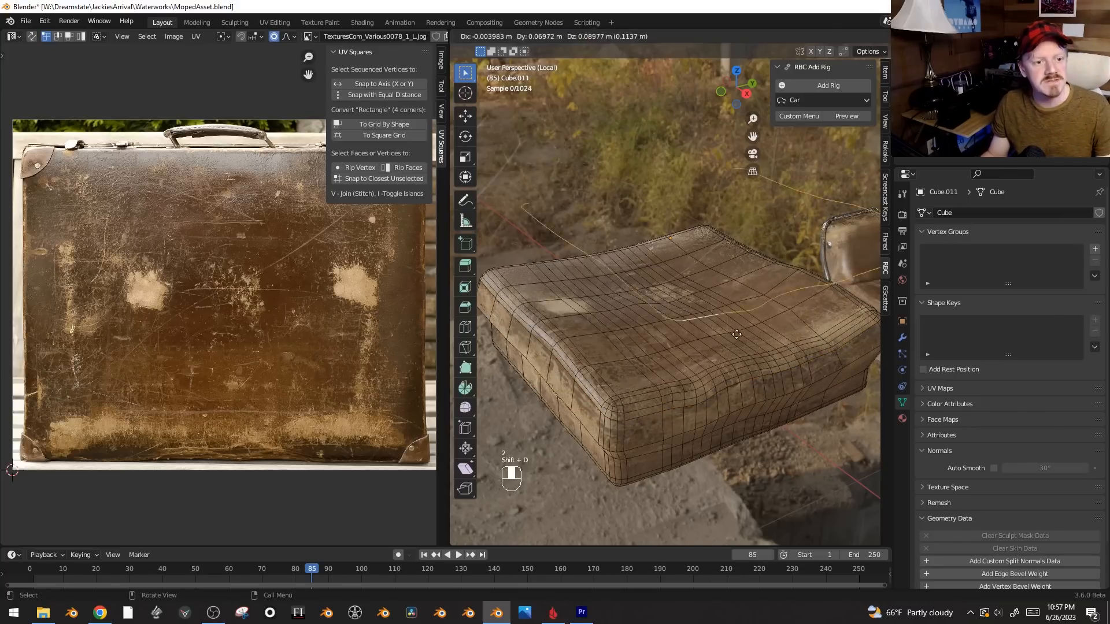
{"action": "right_click", "coordinate": [723, 307]}
{"action": "key", "text": "p"}
{"action": "left_click", "coordinate": [722, 306]}
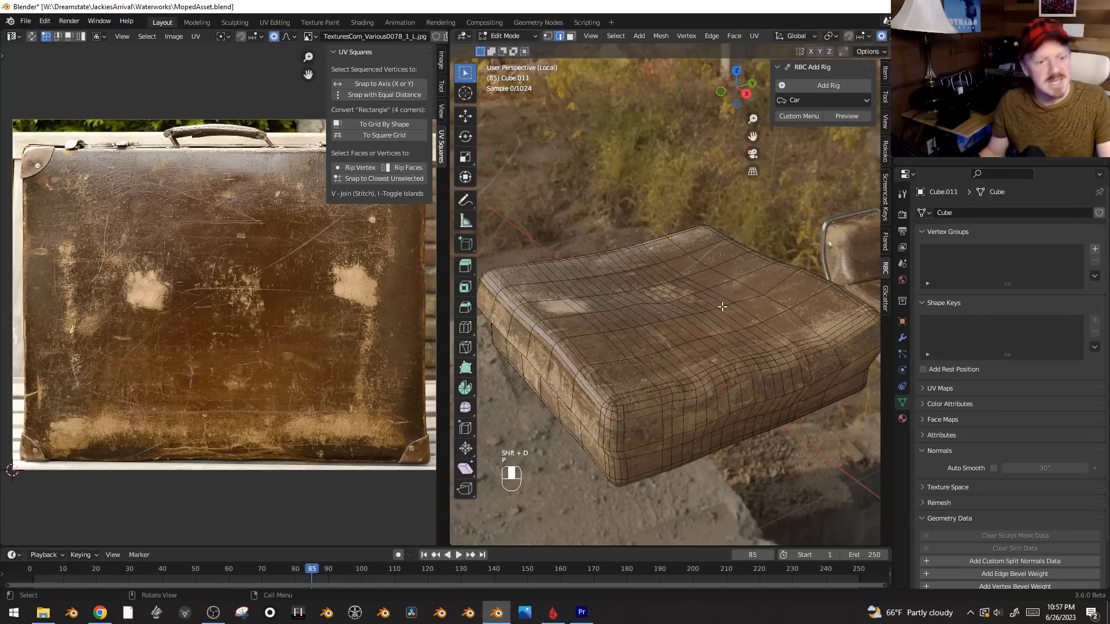
{"action": "key", "text": "Tab"}
- Convert the separated rim edge loop to a curve and give it a round bevel depth of 0.018 m
{"action": "left_click", "coordinate": [667, 411]}
{"action": "key", "text": "g"}
{"action": "right_click", "coordinate": [676, 356]}
{"action": "right_click", "coordinate": [689, 396]}
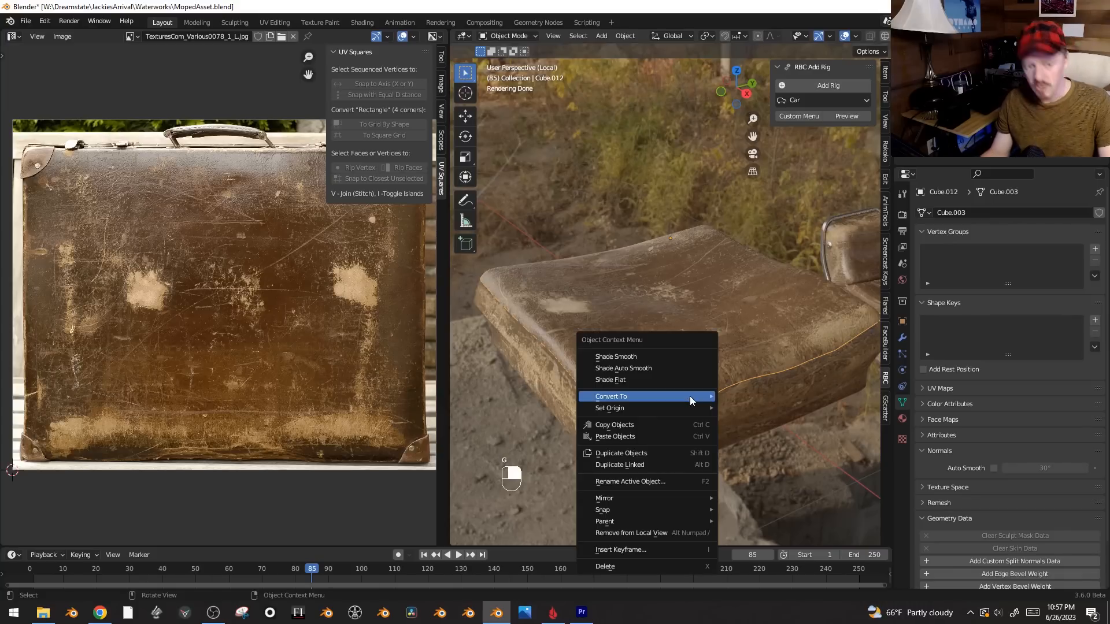
{"action": "mouse_move", "coordinate": [689, 396]}
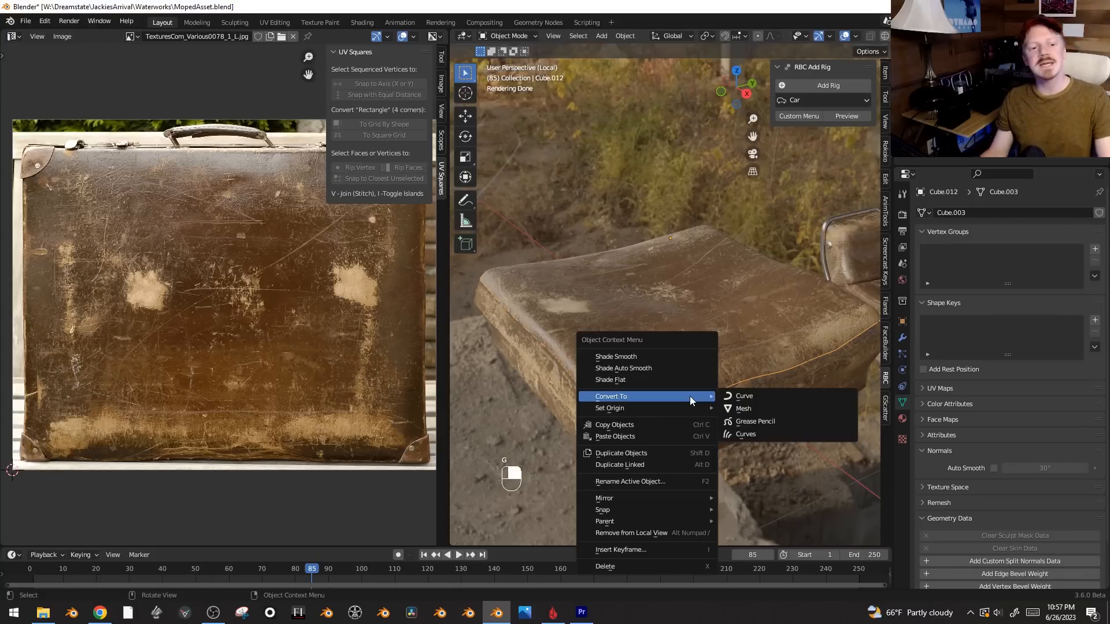
{"action": "left_click", "coordinate": [752, 401]}
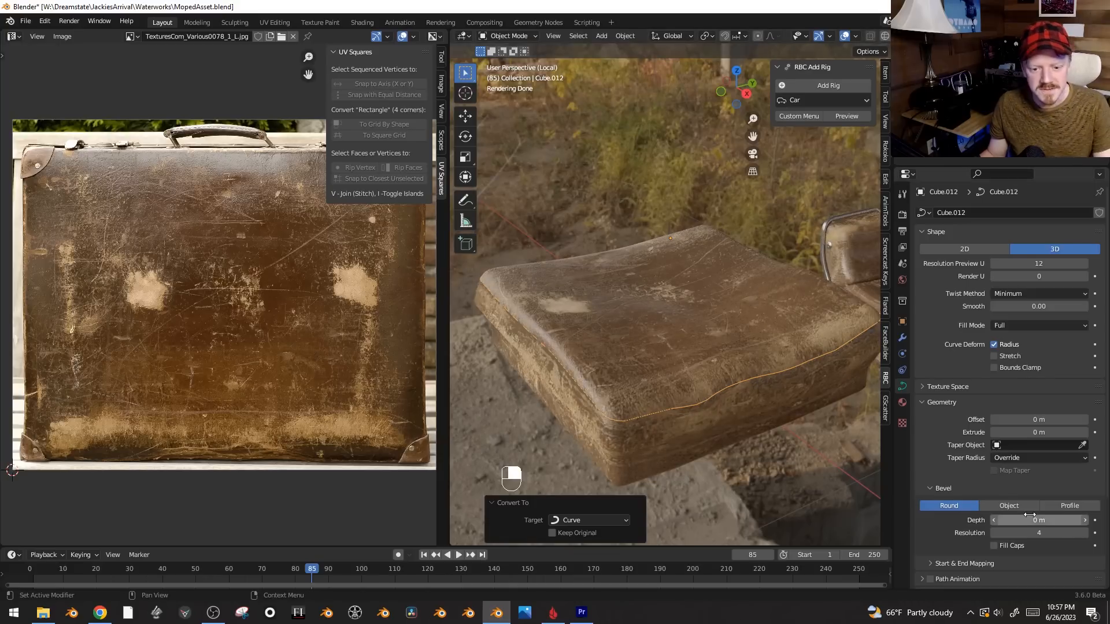
{"action": "left_click_drag", "start_coordinate": [1038, 520], "coordinate": [1055, 520]}
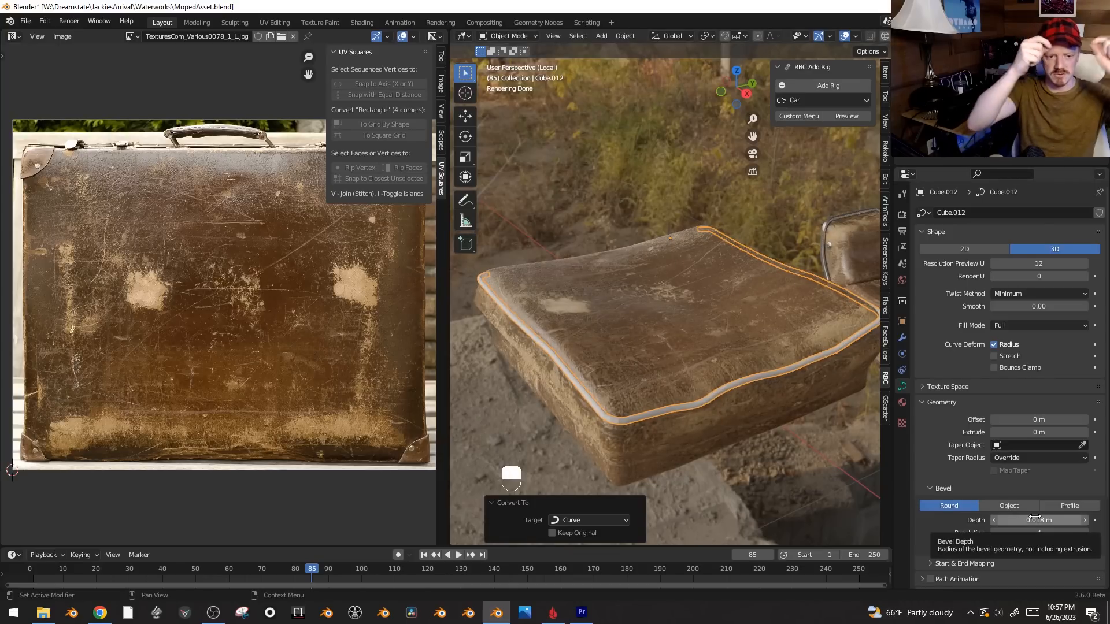
- Convert the rim piping curve to a mesh and join it into the seat object
{"action": "right_click", "coordinate": [782, 386]}
{"action": "mouse_move", "coordinate": [775, 369]}
{"action": "left_click", "coordinate": [839, 382]}
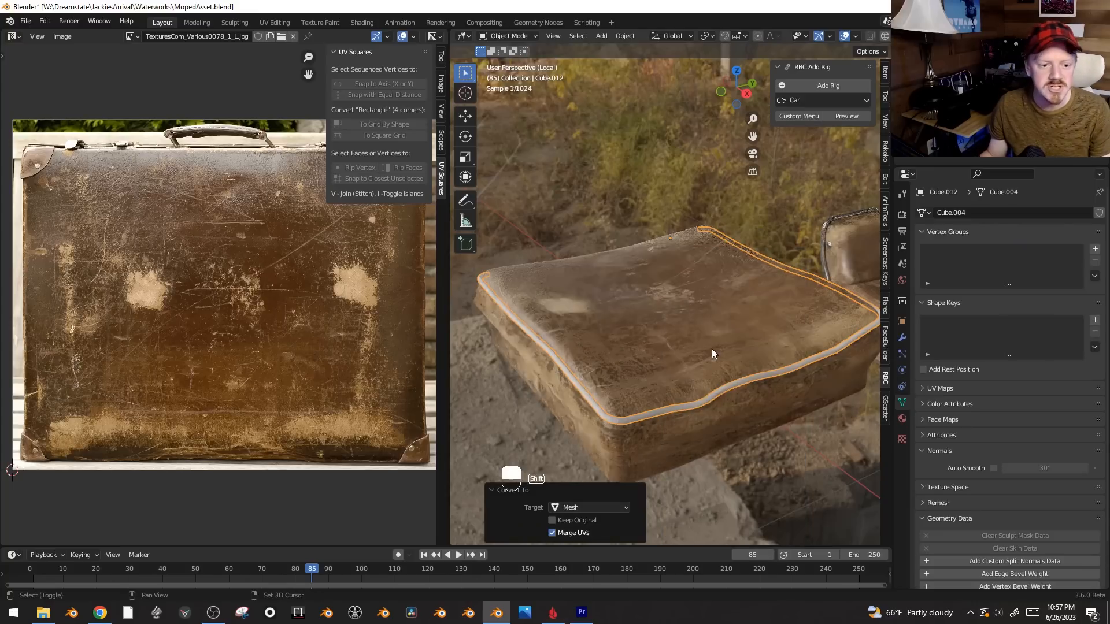
{"action": "key", "text": "ctrl+j"}
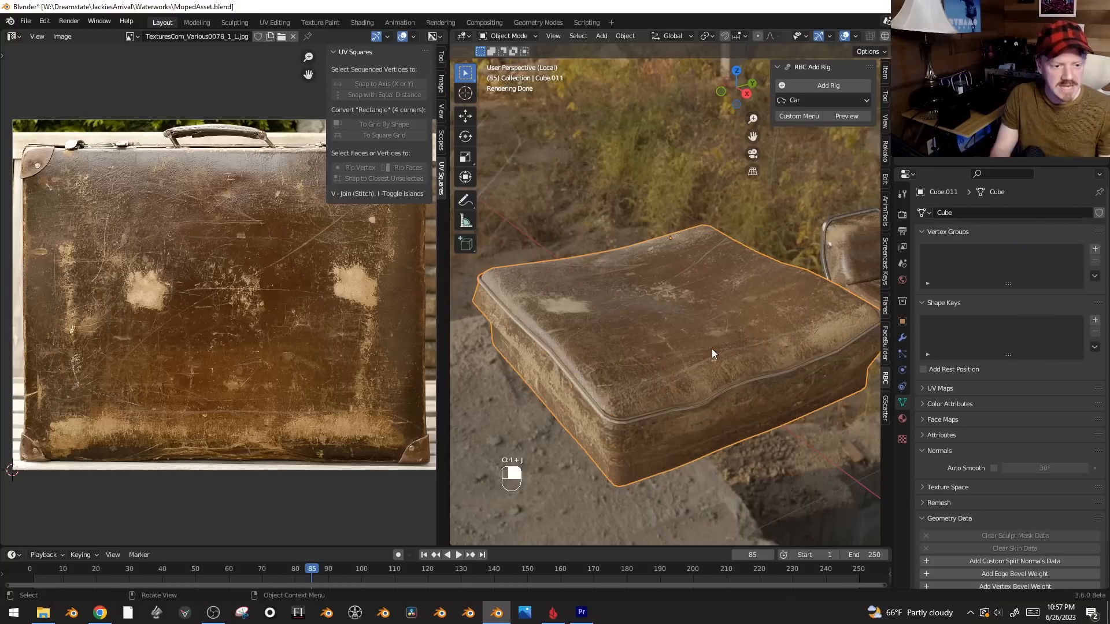
- Select all the linked piping geometry in Edit Mode and apply a Cube Projection to its UVs
{"action": "scroll", "coordinate": [621, 446], "scroll_direction": "up", "scroll_amount": 2}
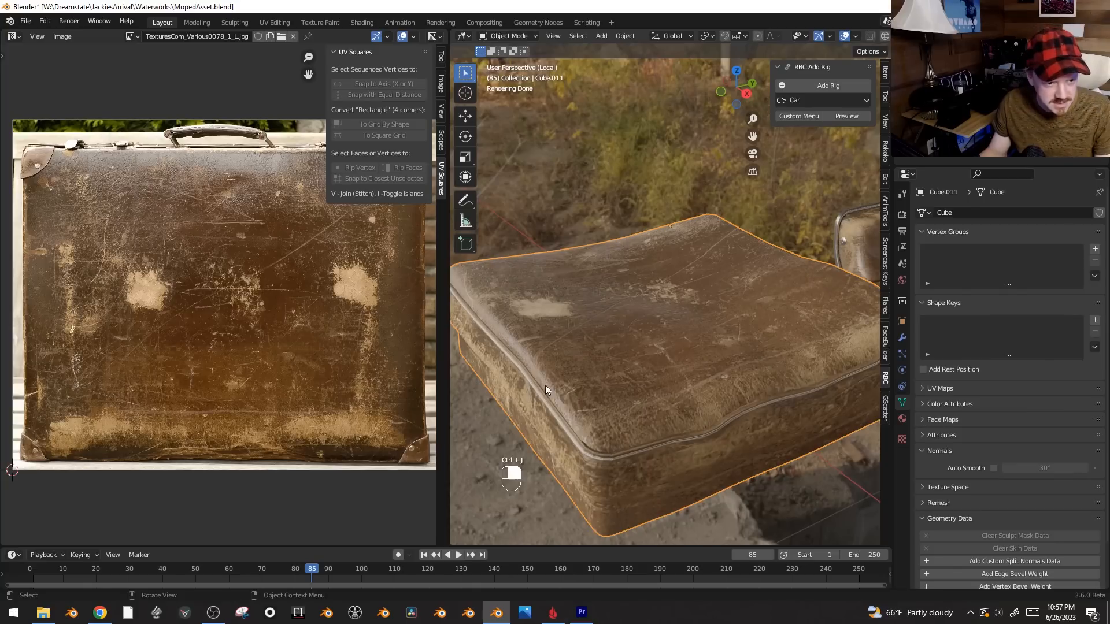
{"action": "key", "text": "Tab"}
{"action": "key", "text": "ctrl+l"}
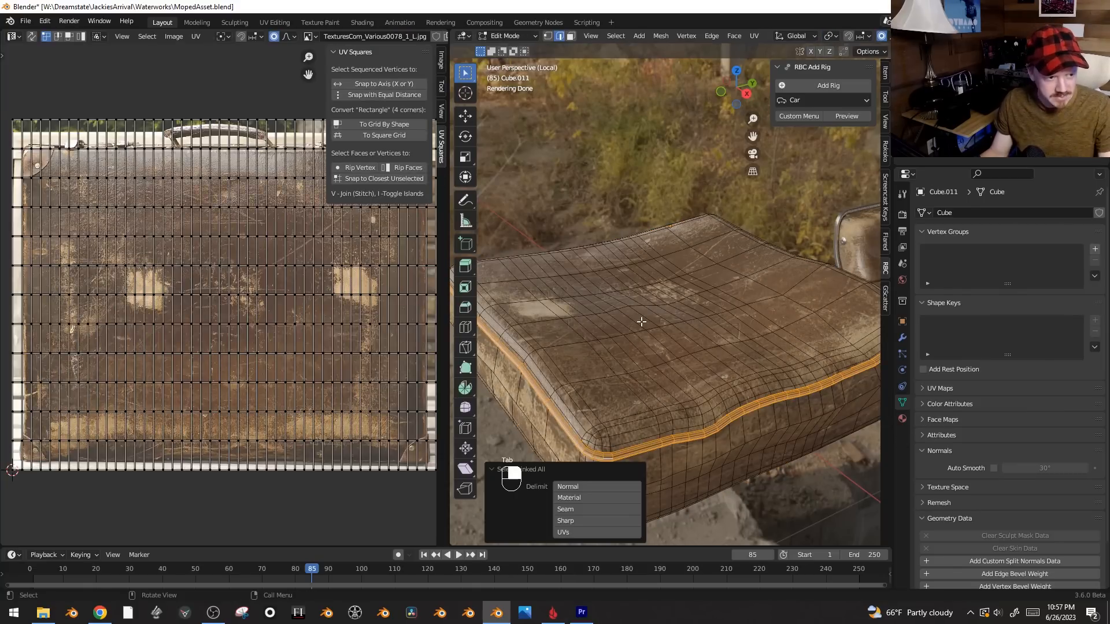
{"action": "key", "text": "u"}
{"action": "left_click", "coordinate": [638, 379]}
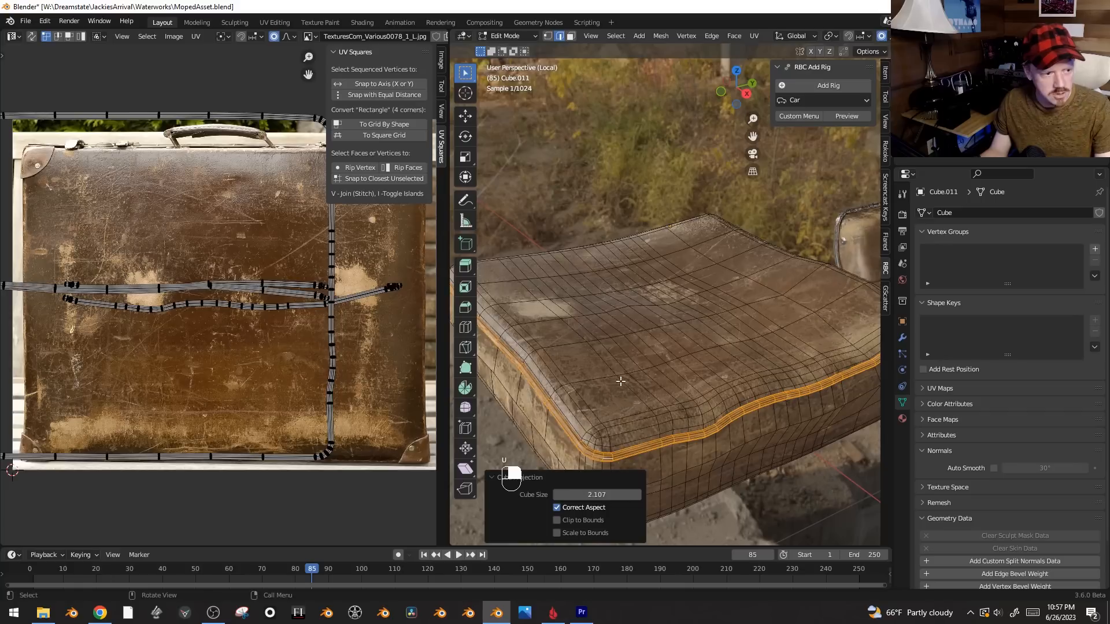
- Scale, rotate and move all the piping UVs onto the suitcase leather, then return to Object Mode and deselect everything
{"action": "key", "text": "a"}
{"action": "key", "text": "s"}
{"action": "key", "text": "g"}
{"action": "key", "text": "r"}
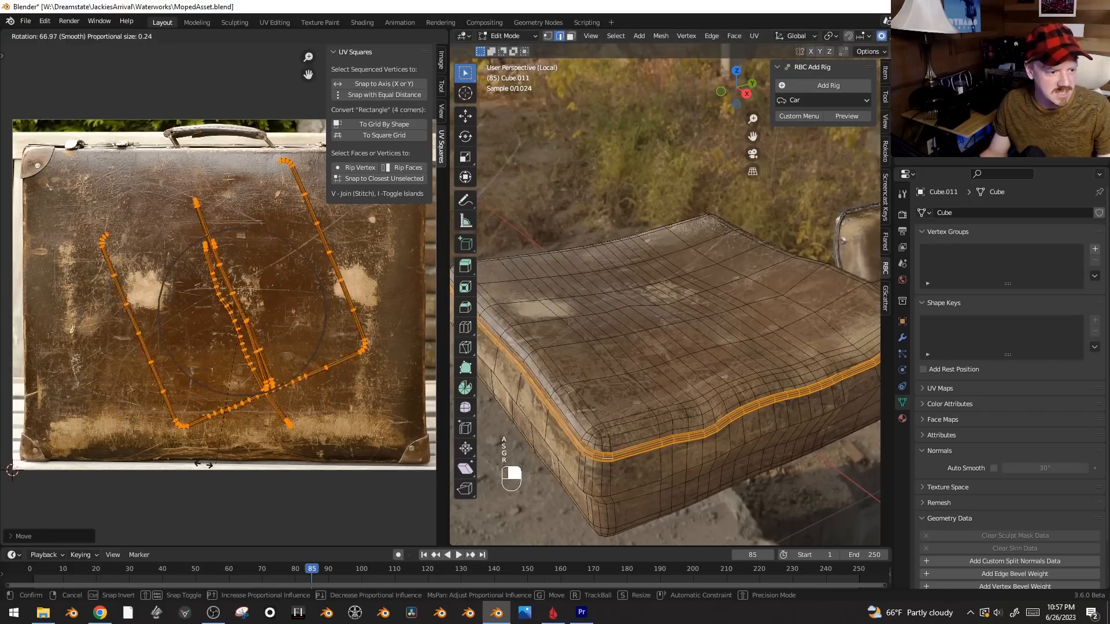
{"action": "left_click", "coordinate": [159, 452]}
{"action": "key", "text": "g"}
{"action": "left_click", "coordinate": [110, 497]}
{"action": "key", "text": "s"}
{"action": "left_click", "coordinate": [347, 439]}
{"action": "key", "text": "r"}
{"action": "left_click", "coordinate": [353, 413]}
{"action": "key", "text": "g"}
{"action": "left_click", "coordinate": [361, 400]}
{"action": "key", "text": "Tab"}
{"action": "key", "text": "alt+a"}
- Select an edge on the seat's top surface and shift it slightly along Z with proportional editing
{"action": "scroll", "coordinate": [693, 449], "scroll_direction": "down", "scroll_amount": 4}
{"action": "middle_click_drag", "start_coordinate": [696, 449], "coordinate": [650, 414]}
{"action": "left_click", "coordinate": [574, 350]}
{"action": "key", "text": "Tab"}
{"action": "middle_click_drag", "start_coordinate": [607, 359], "coordinate": [673, 366]}
{"action": "left_click", "coordinate": [600, 342]}
{"action": "key", "text": "g"}
{"action": "key", "text": "z"}
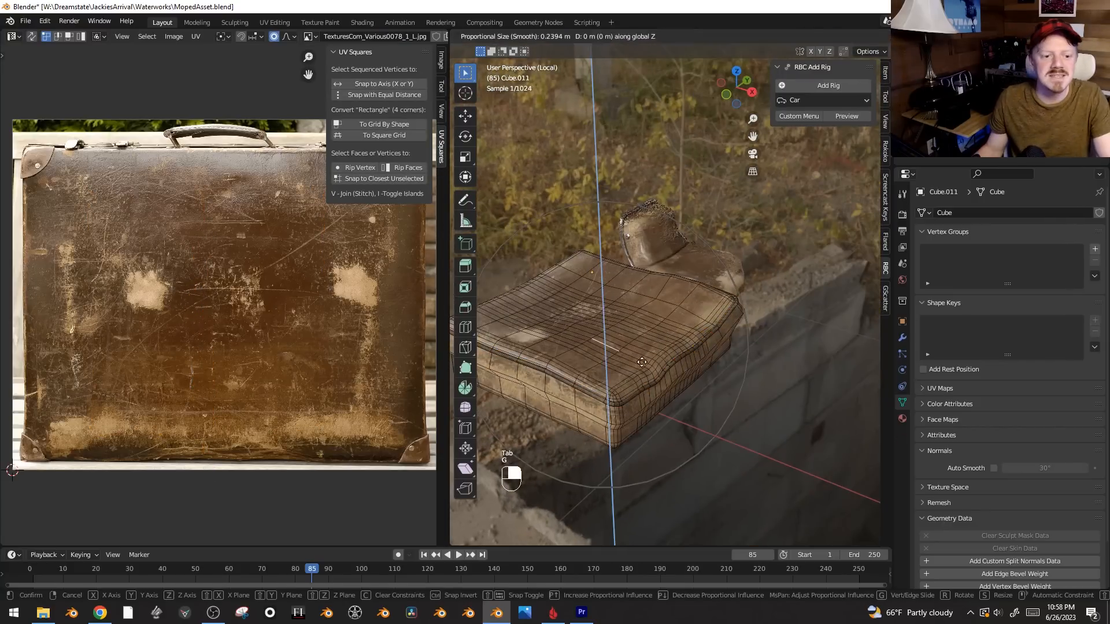
{"action": "scroll", "coordinate": [645, 366], "scroll_direction": "up", "scroll_amount": 3}
{"action": "left_click", "coordinate": [647, 357]}
- Adjust the seat's top surface further along Z with a smaller proportional falloff to make it look worn
{"action": "middle_click_drag", "start_coordinate": [690, 335], "coordinate": [750, 301], "text": "shift"}
{"action": "scroll", "coordinate": [750, 299], "scroll_direction": "up", "scroll_amount": 3}
{"action": "key", "text": "g"}
{"action": "key", "text": "z"}
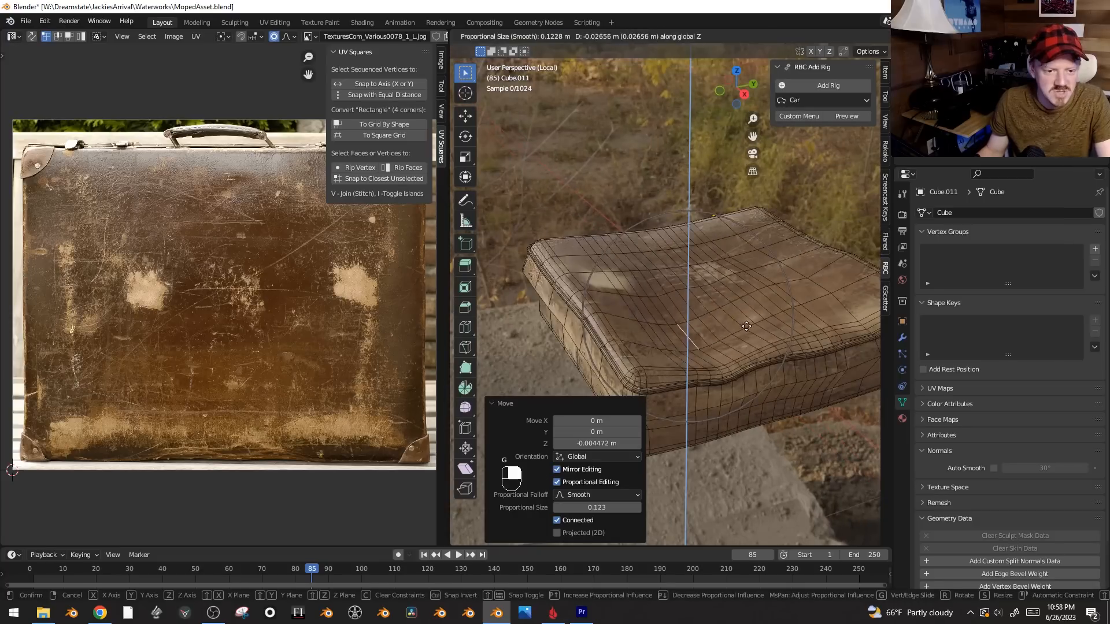
{"action": "right_click", "coordinate": [740, 288]}
{"action": "key", "text": "g"}
{"action": "key", "text": "z"}
{"action": "scroll", "coordinate": [740, 288], "scroll_direction": "up", "scroll_amount": 4}
{"action": "left_click", "coordinate": [736, 293]}
- Nudge an edge on the seat's side about 0.004 m in X and 0.009 m in Y with proportional editing
{"action": "middle_click_drag", "start_coordinate": [737, 294], "coordinate": [764, 277]}
{"action": "left_click", "coordinate": [588, 324]}
{"action": "middle_click_drag", "start_coordinate": [589, 324], "coordinate": [649, 327]}
{"action": "key", "text": "g"}
{"action": "left_click", "coordinate": [657, 327]}
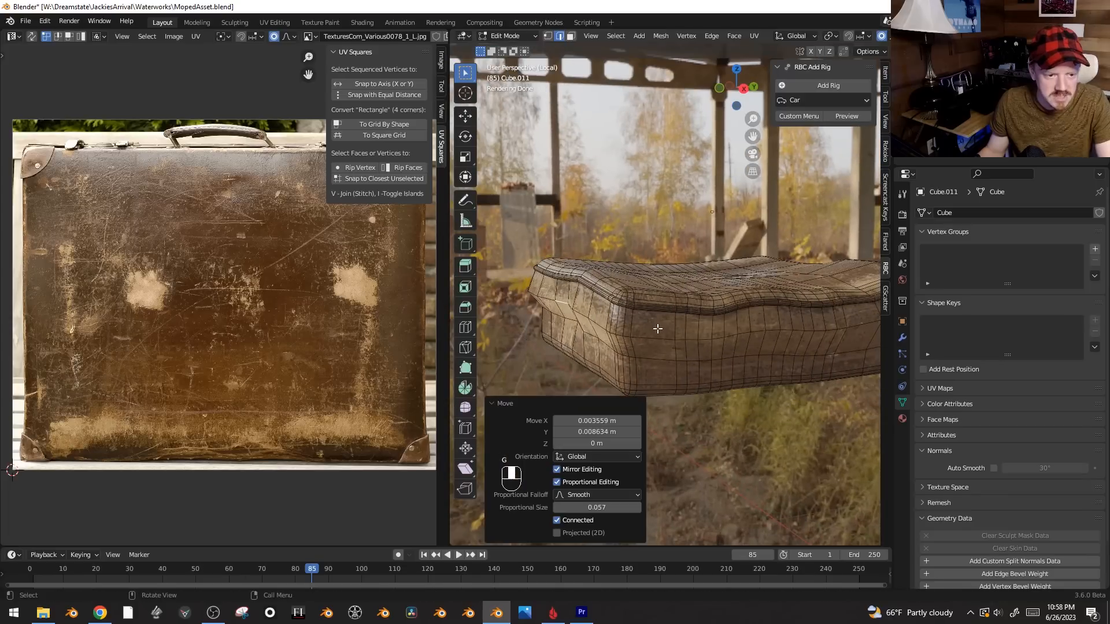
- Shrink the edge loop around the seat's lower side, lower it about 0.004 m and bevel it, then leave Edit Mode
{"action": "key", "text": "s"}
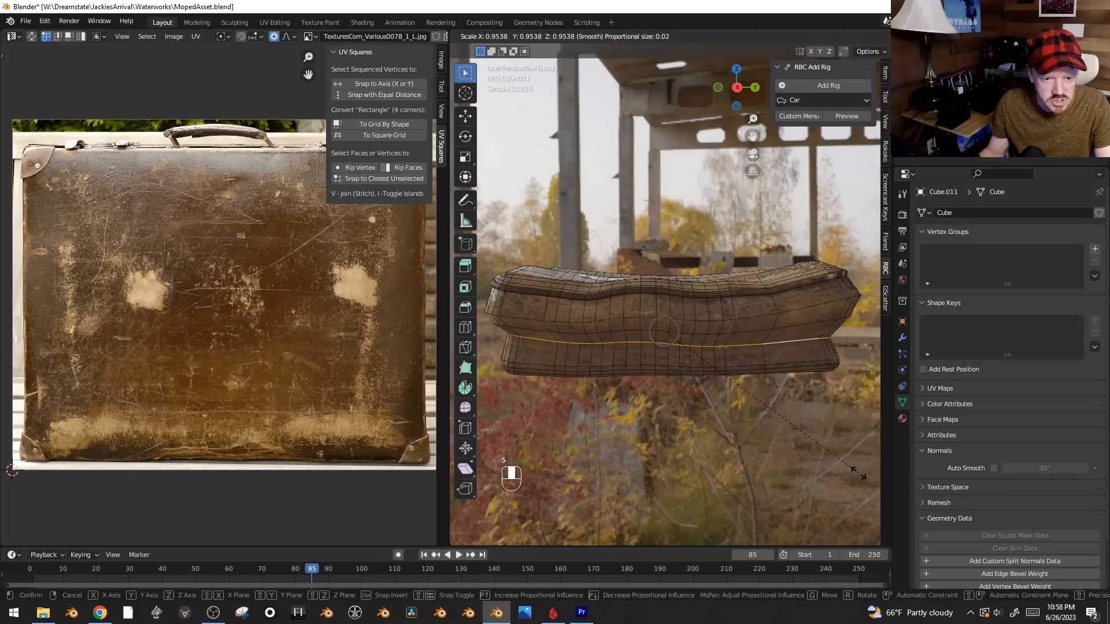
{"action": "key", "text": "g"}
{"action": "left_click", "coordinate": [860, 475]}
{"action": "key", "text": "ctrl+b"}
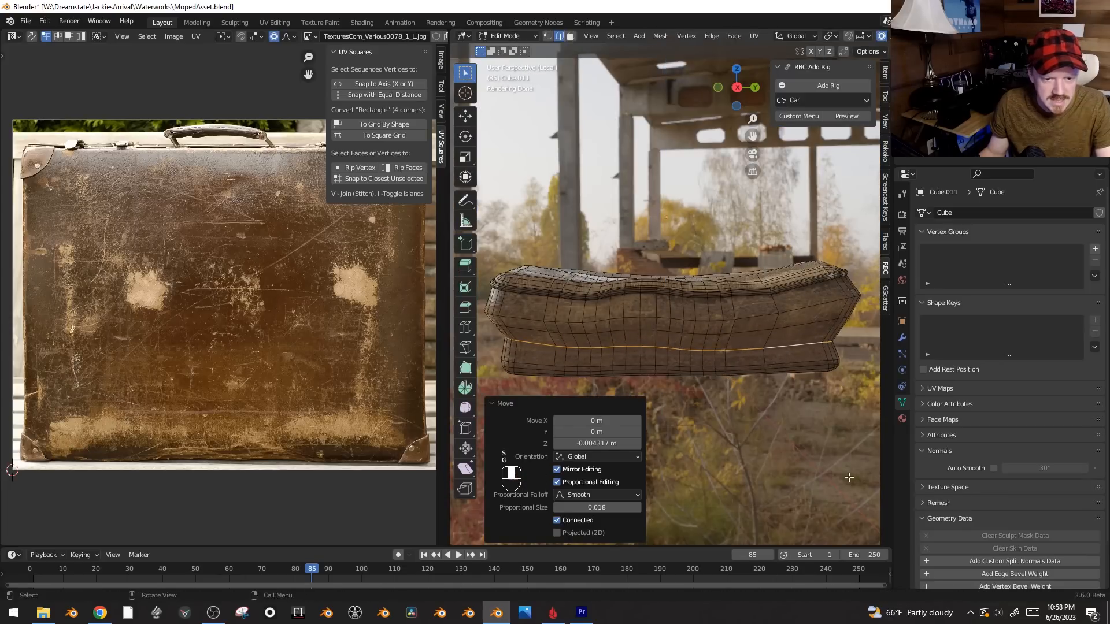
{"action": "left_click", "coordinate": [859, 489]}
{"action": "key", "text": "Tab"}
- Examine the finished leather seat beside the existing small seat with backrest, leaving nothing selected
{"action": "scroll", "coordinate": [803, 424], "scroll_direction": "down", "scroll_amount": 4}
{"action": "key", "text": "alt+a"}
{"action": "middle_click_drag", "start_coordinate": [730, 379], "coordinate": [761, 407]}
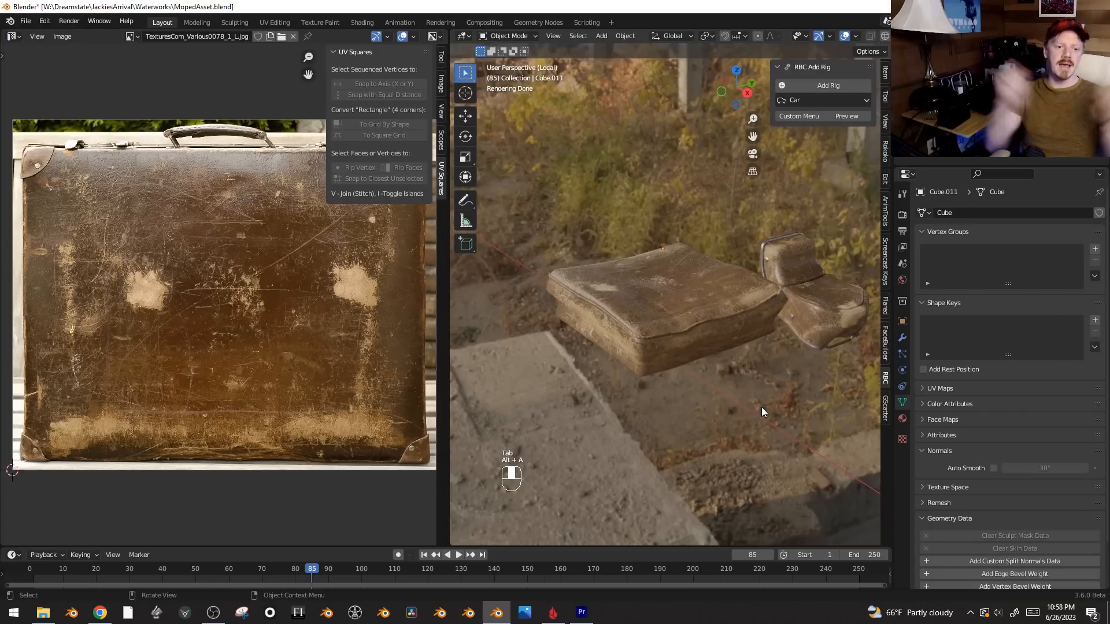
{"action": "middle_click_drag", "start_coordinate": [776, 323], "coordinate": [731, 329], "text": "shift"}
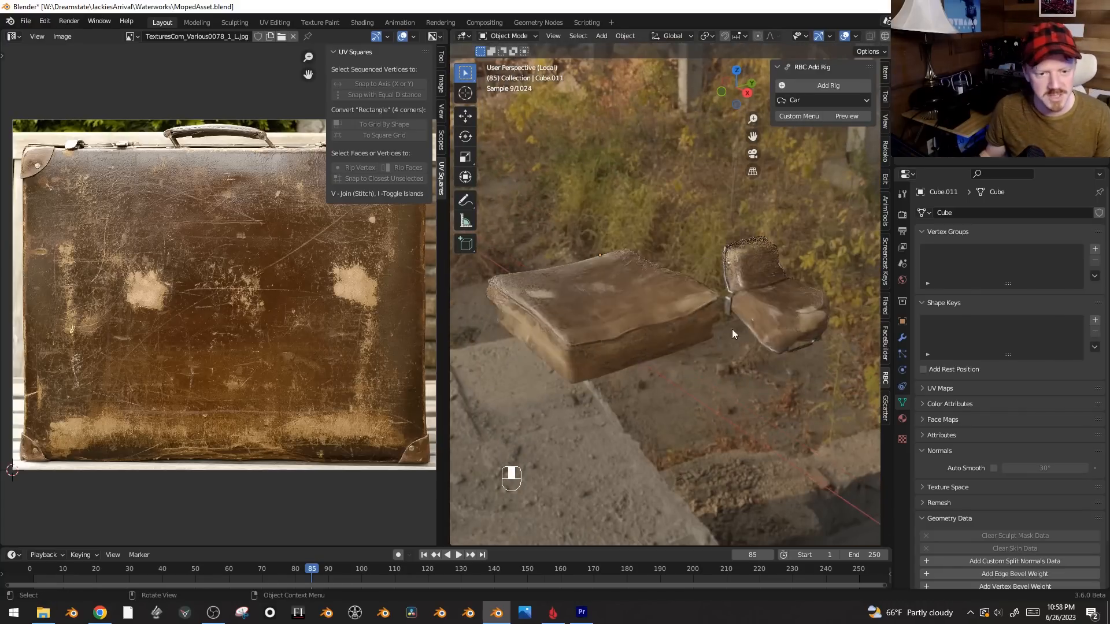
{"action": "scroll", "coordinate": [733, 328], "scroll_direction": "up", "scroll_amount": 1}
{"action": "left_click", "coordinate": [814, 317]}
{"action": "mouse_move", "coordinate": [813, 316]}
{"action": "middle_mouse_down"}
{"action": "mouse_move", "coordinate": [820, 341]}
{"action": "mouse_move", "coordinate": [814, 328]}
{"action": "middle_mouse_up"}
{"action": "key", "text": "alt+a"}
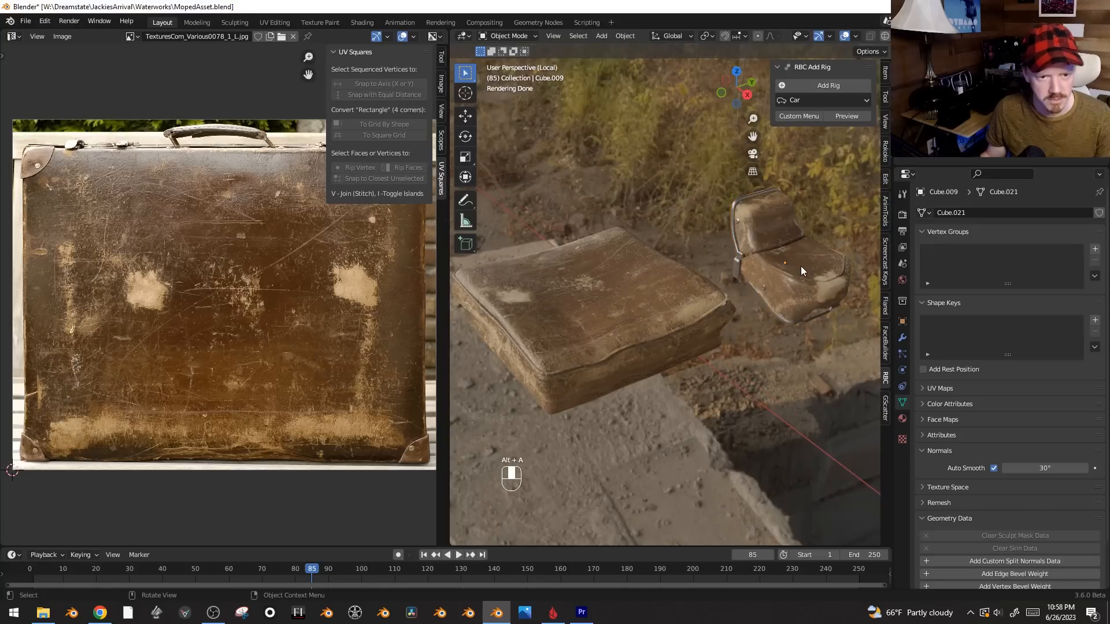